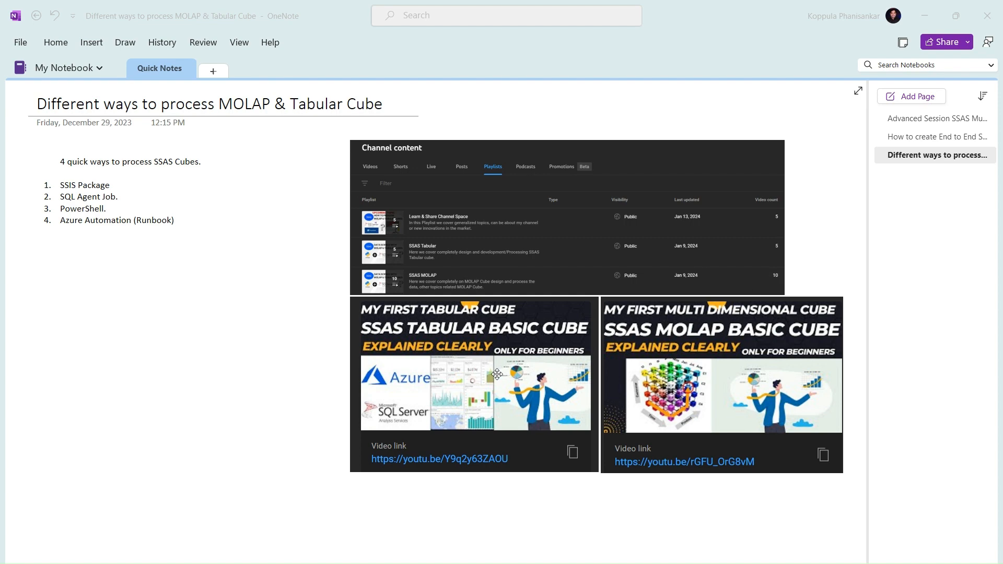
Select the SSAS Tabular and SSAS MOLAP video thumbnails in turn
left_click(497, 374)
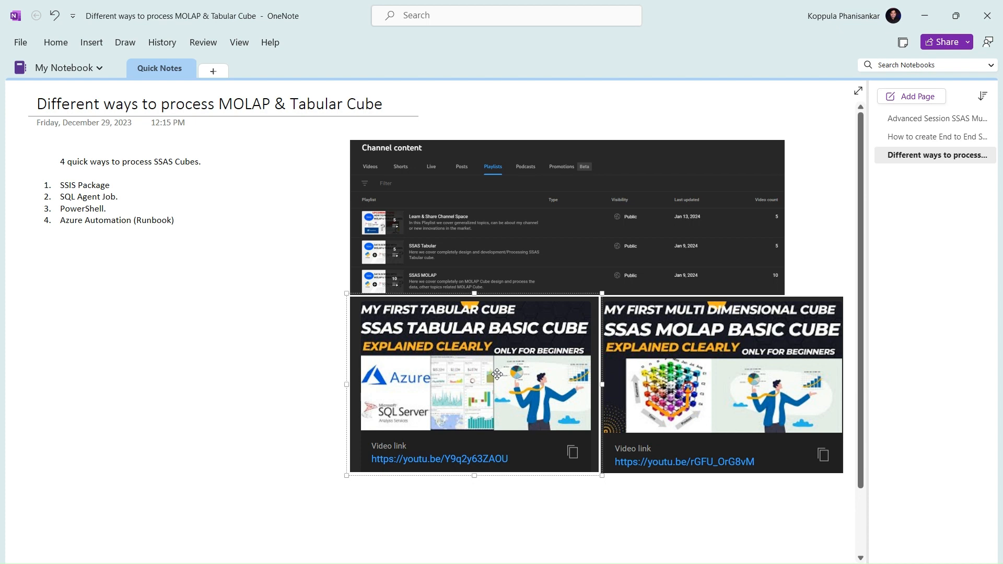
left_click(663, 378)
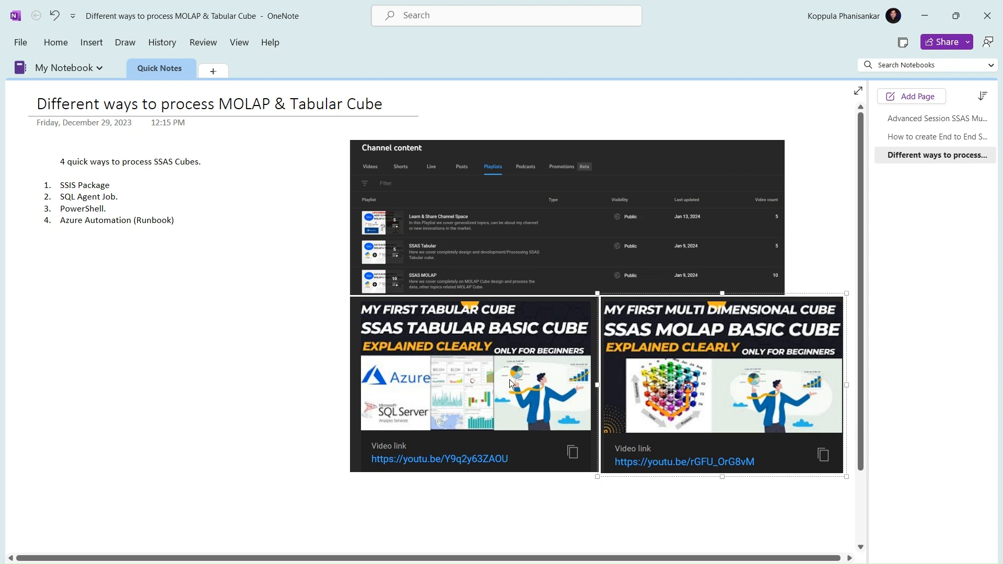
left_click(480, 369)
left_click(653, 365)
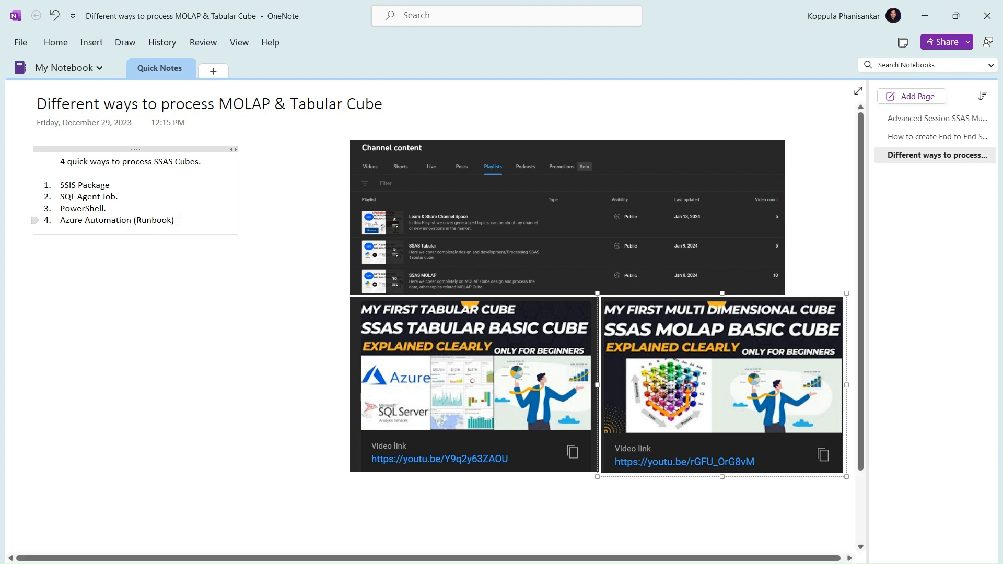
Change the first item to 'SSIS Packages.' and end the Runbook item with a period
left_click_drag(179, 220, 59, 185)
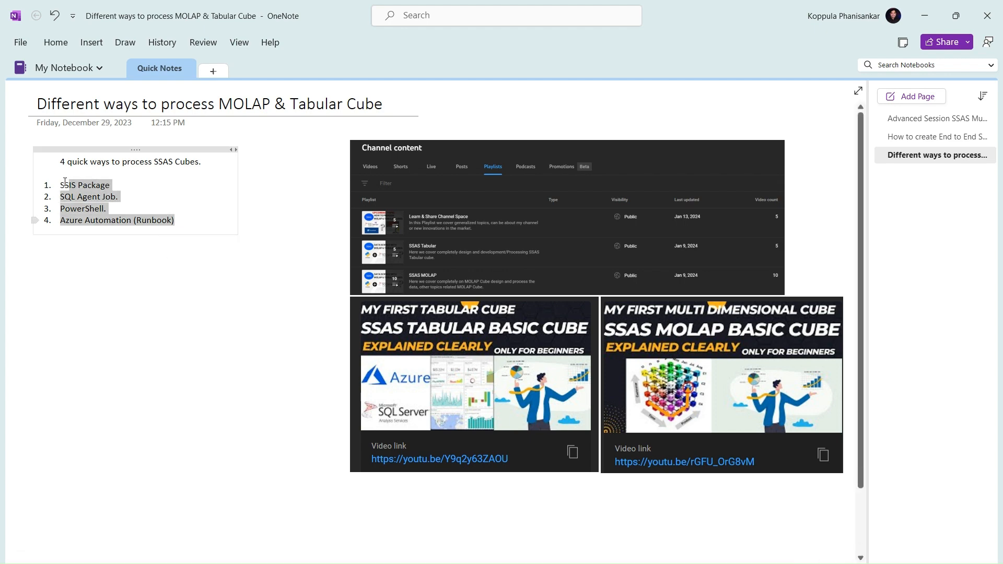
left_click(113, 186)
type("s.")
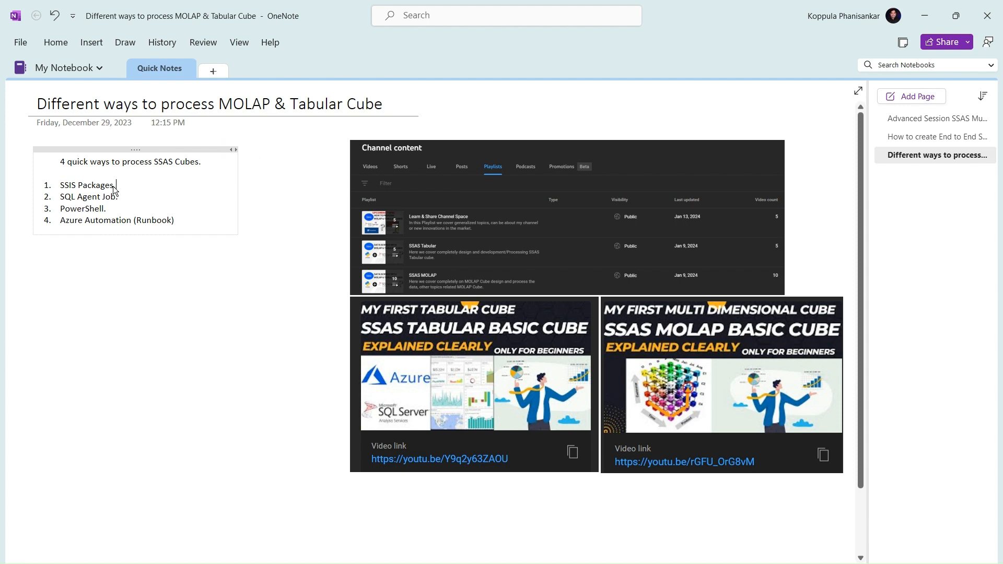
left_click(181, 220)
type(".")
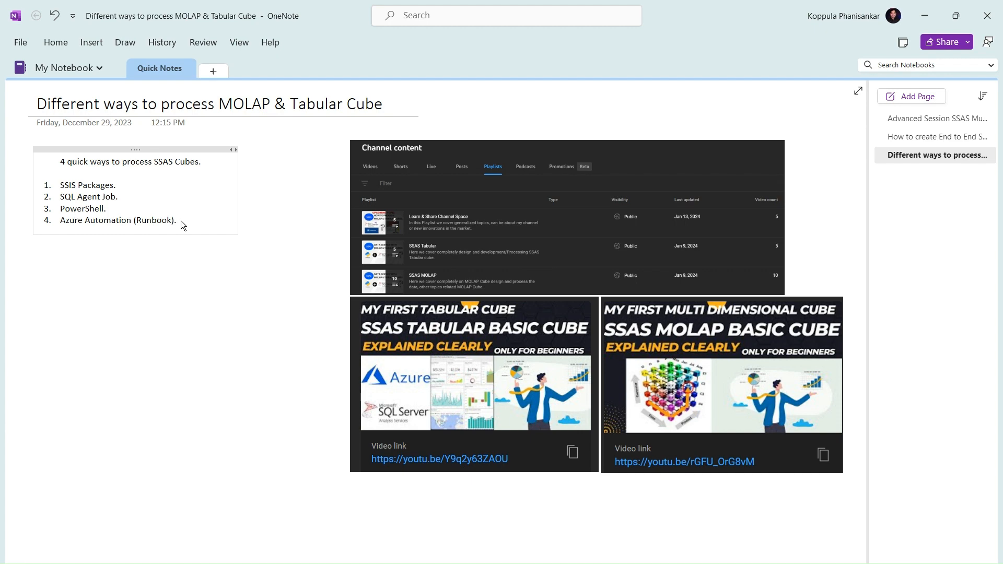
Select and deselect the PowerShell and Azure Automation (Runbook) lines to check the edits
left_click(181, 220)
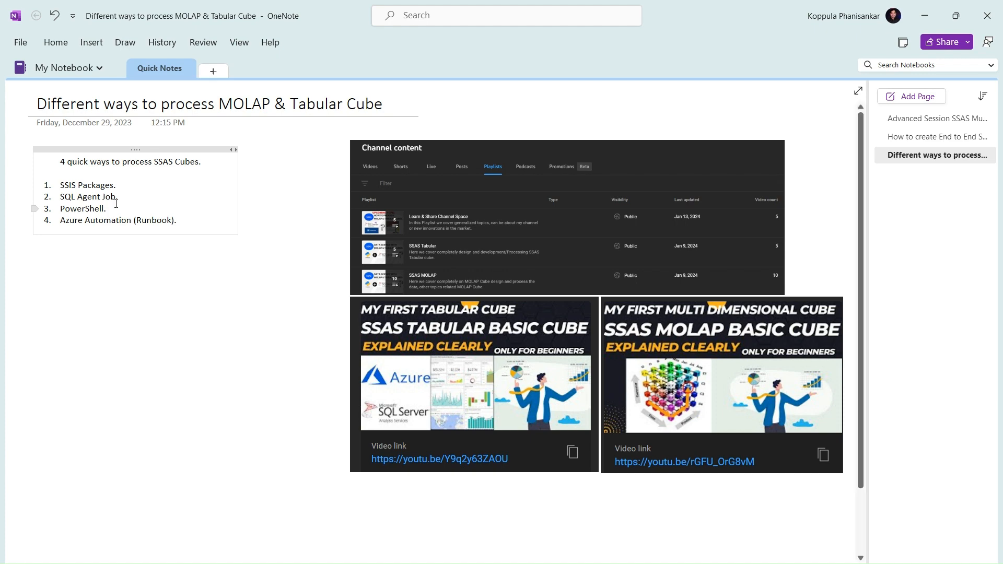
left_click_drag(108, 209, 63, 208)
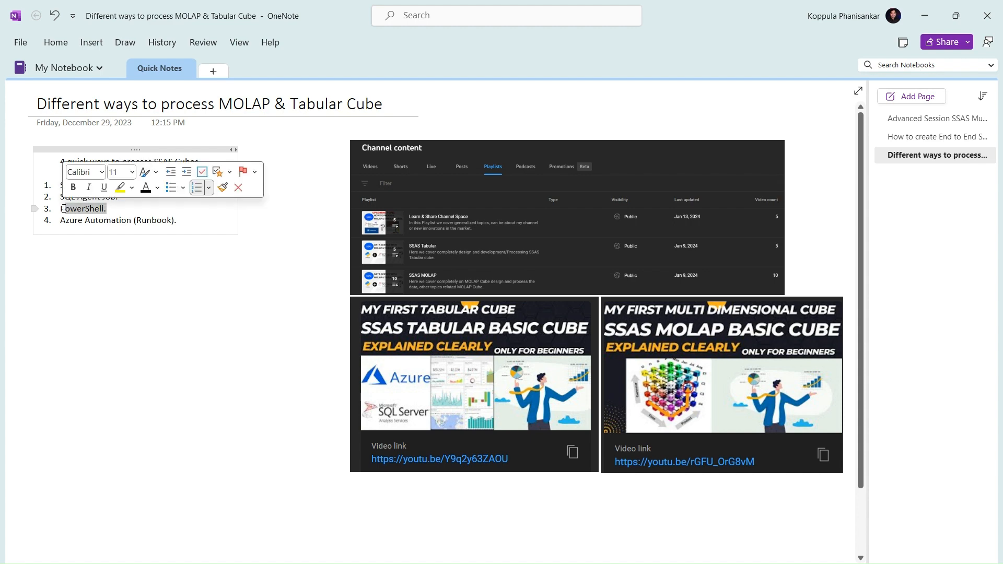
left_click(126, 286)
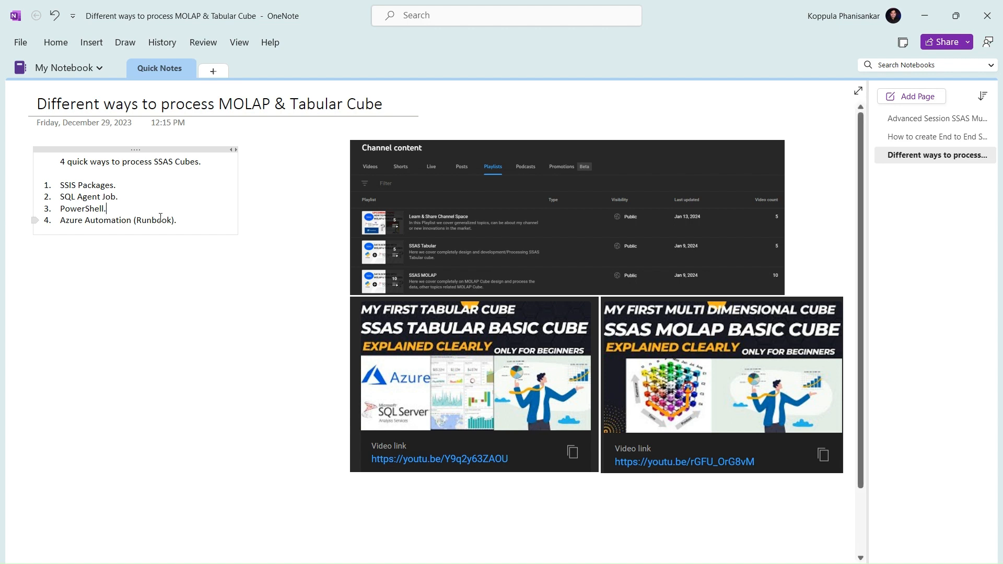
left_click_drag(179, 219, 59, 220)
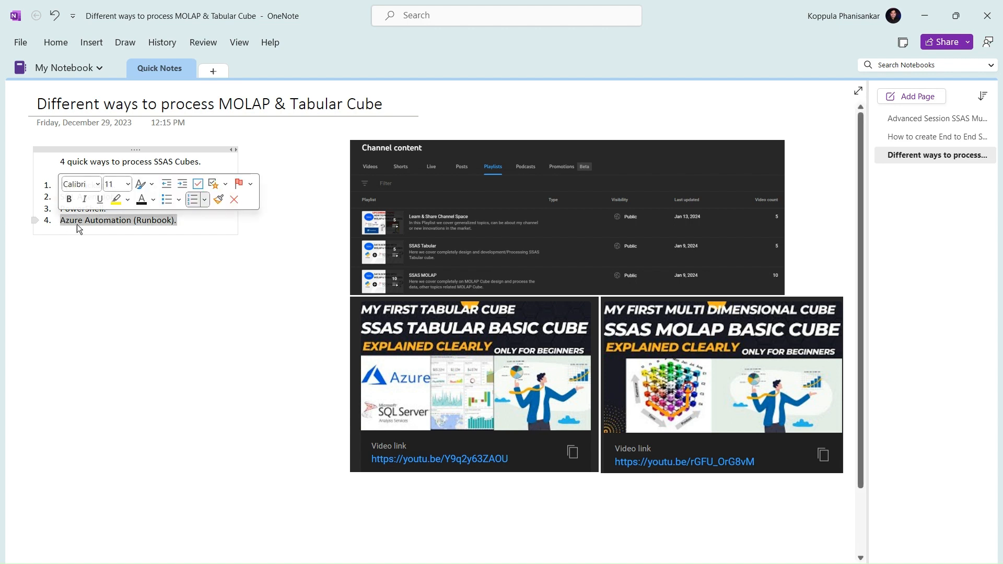
left_click(117, 271)
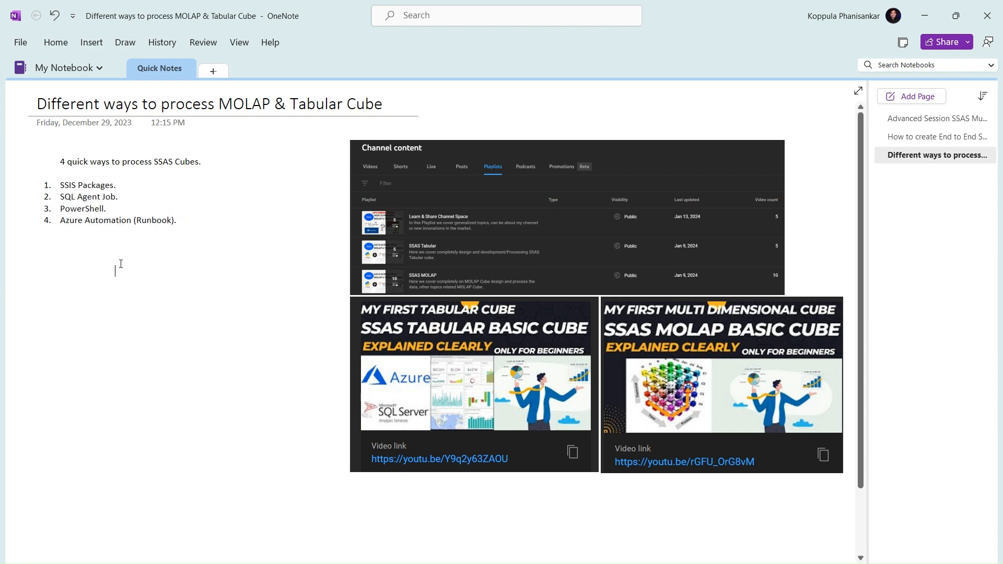
left_click_drag(179, 220, 59, 220)
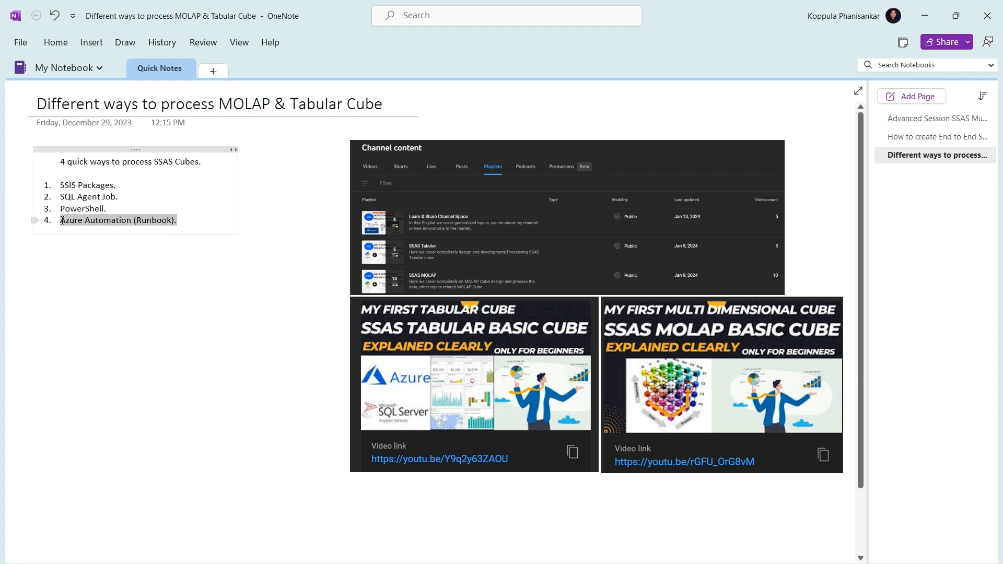
double_click(316, 106)
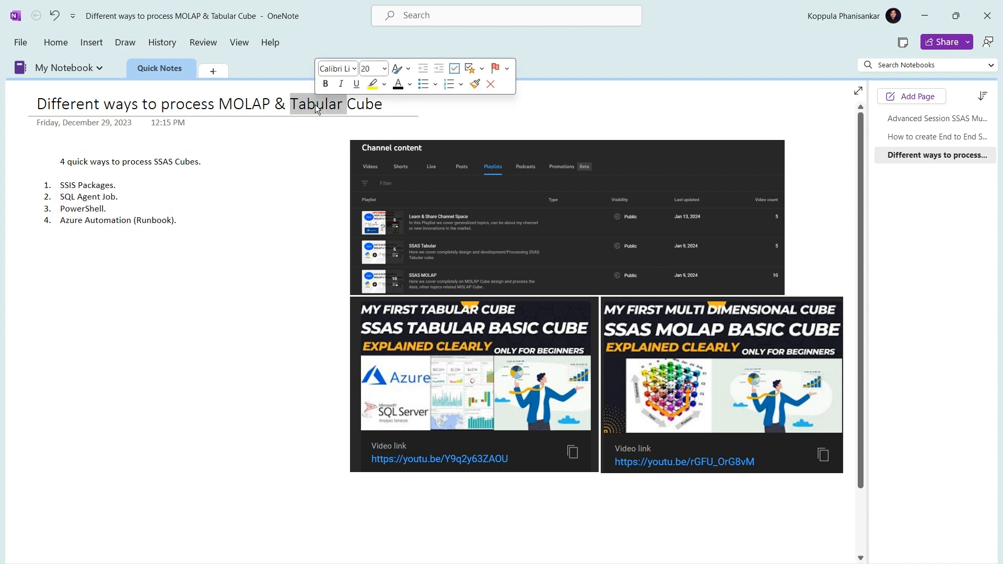
double_click(248, 103)
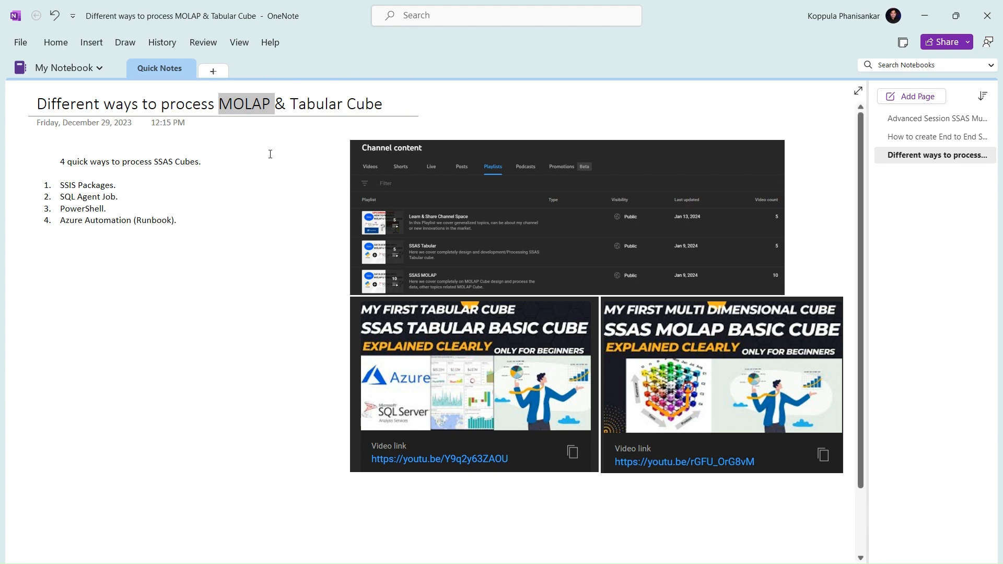
double_click(312, 103)
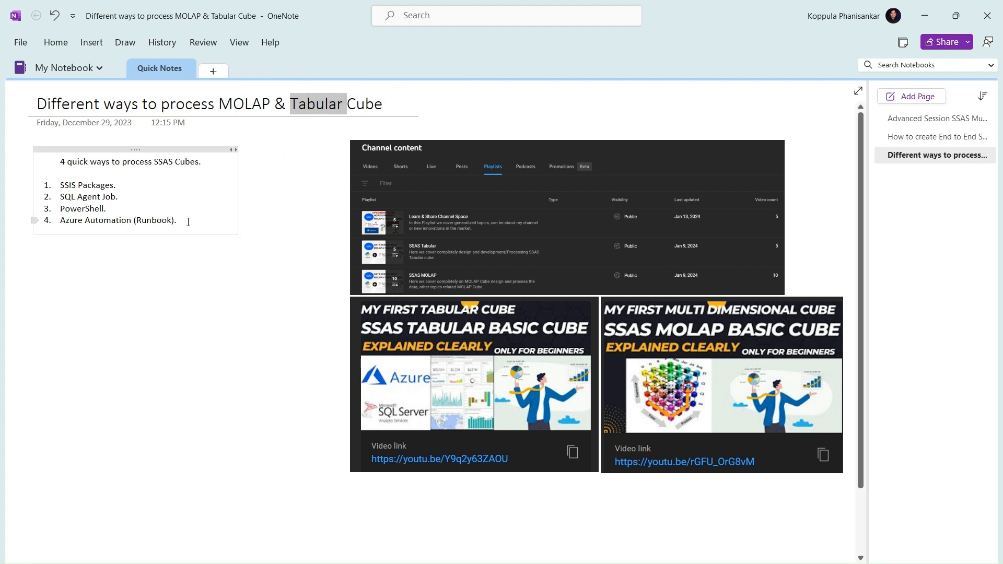
left_click_drag(188, 222, 60, 225)
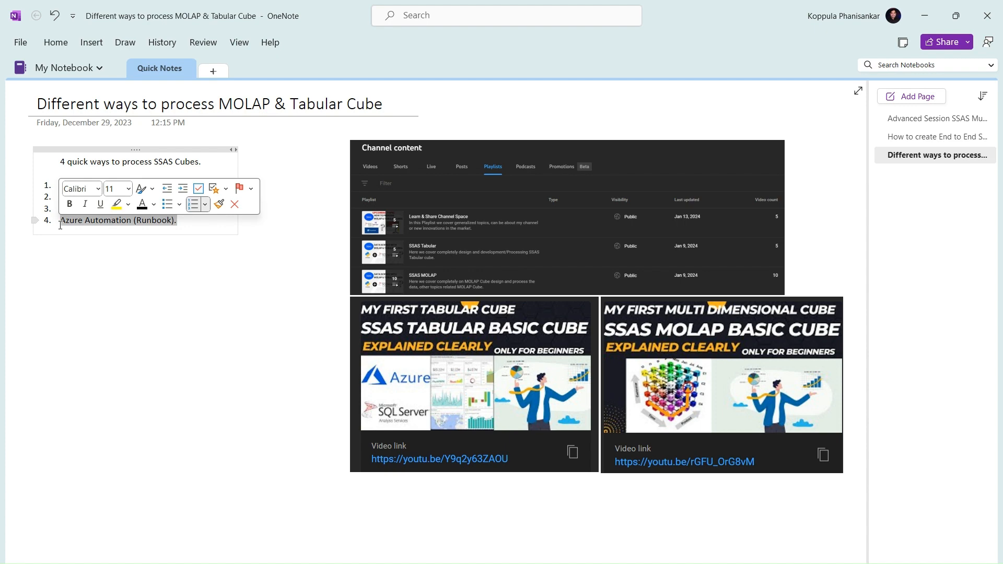
left_click(150, 226)
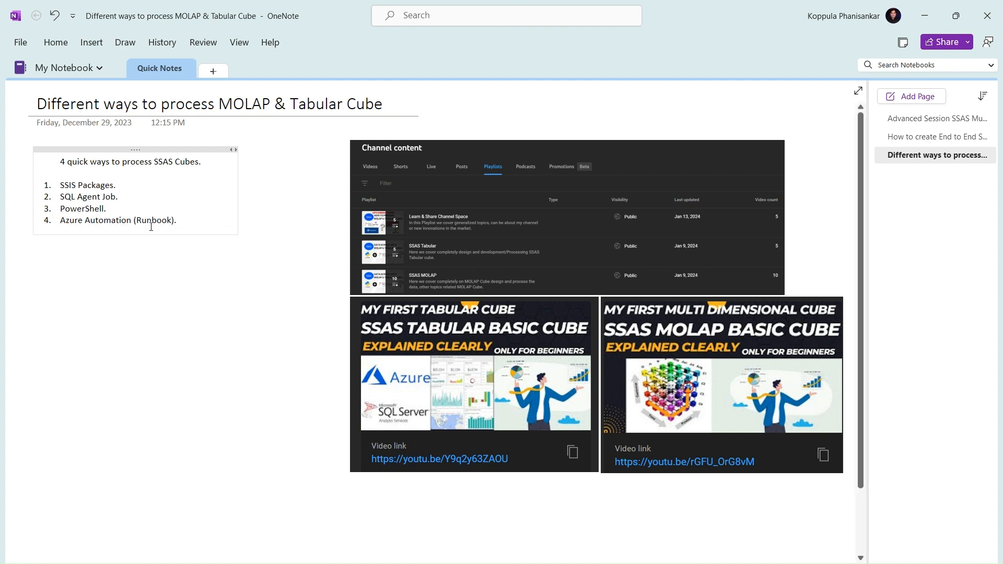
double_click(150, 222)
double_click(85, 211)
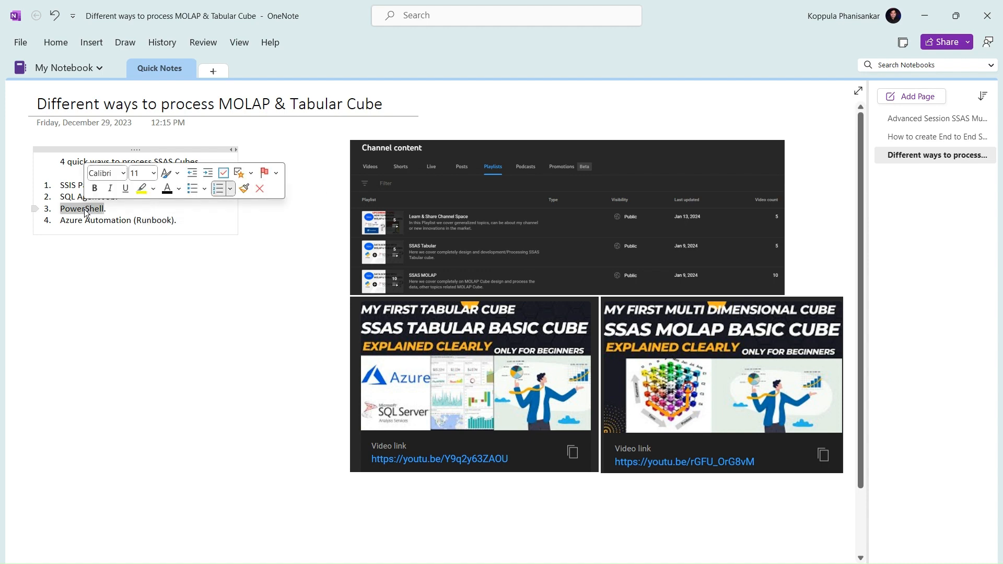
left_click_drag(177, 221, 63, 225)
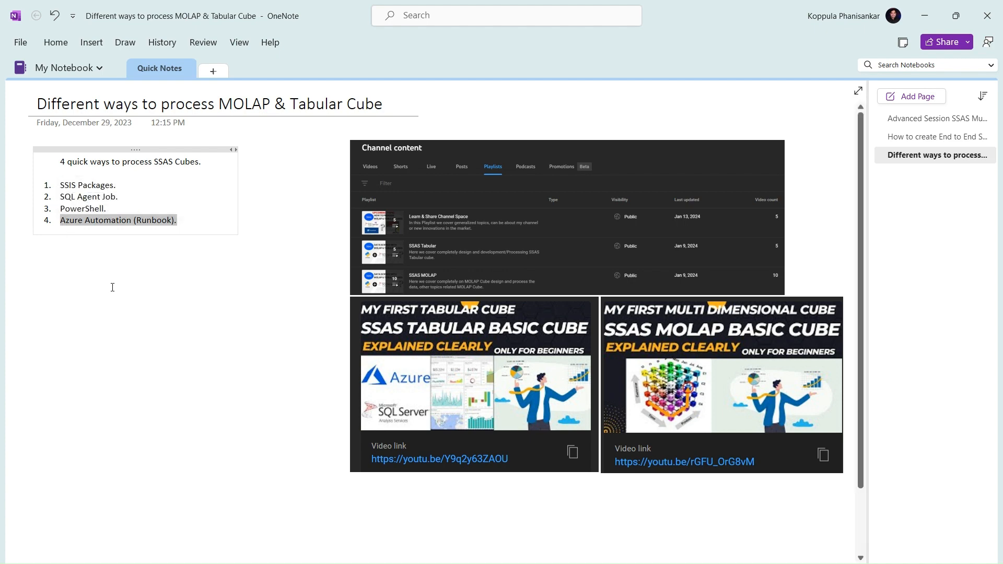
left_click(176, 226)
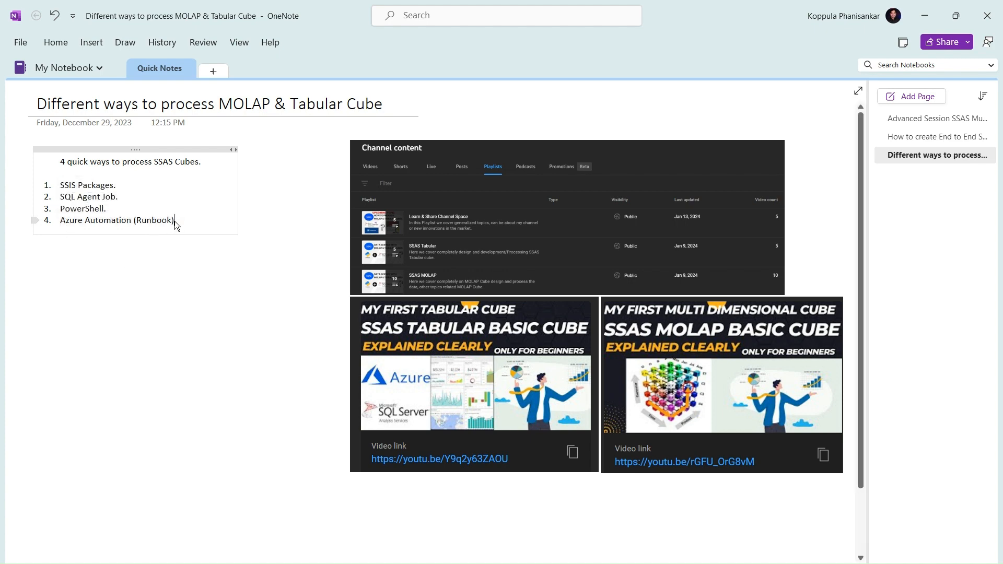
type(".")
Select all four numbered list items on the OneNote page
left_click_drag(185, 221, 55, 183)
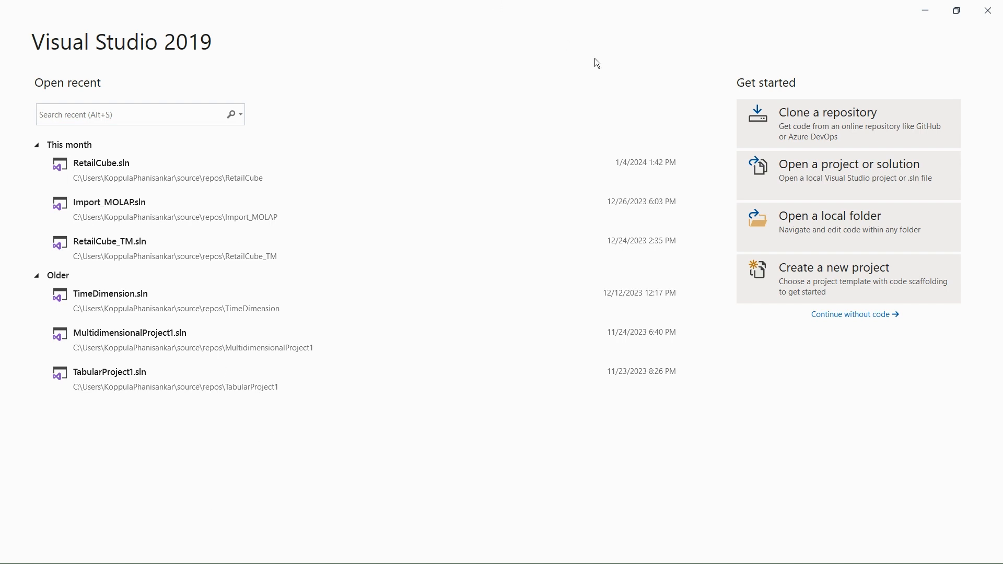
Search templates for 'ssis' and choose Integration Services Project for a new project
left_click(824, 272)
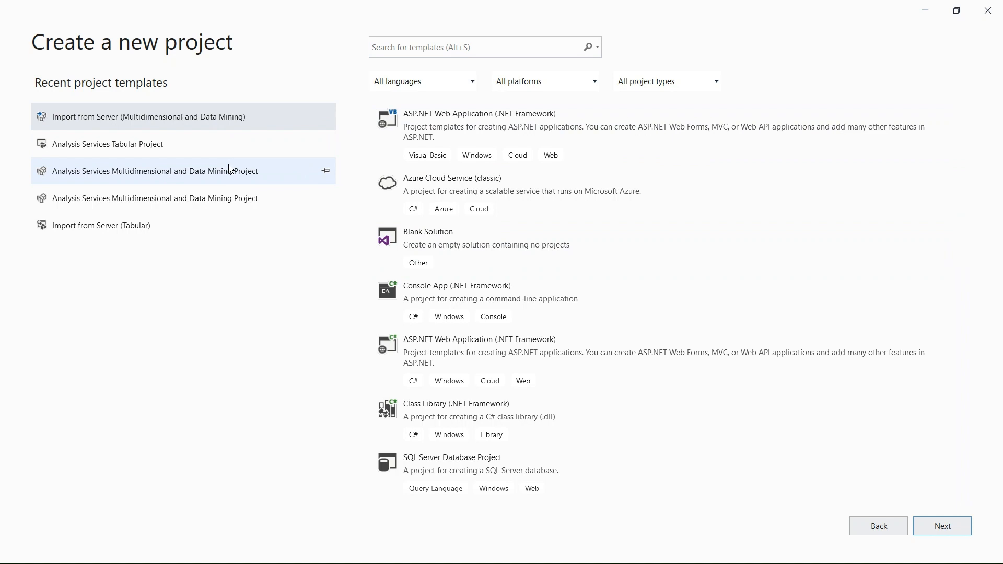
left_click(474, 47)
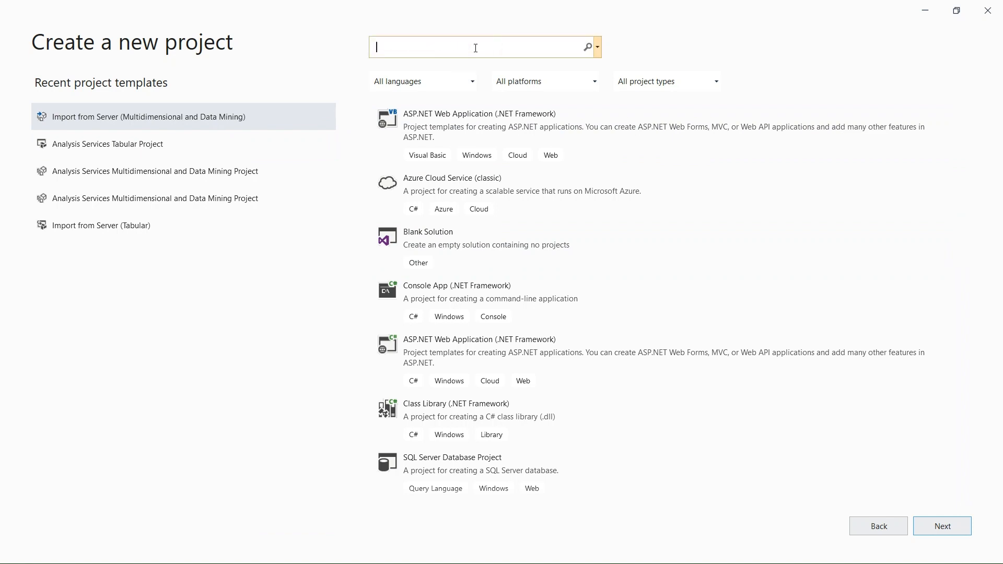
type("ssis")
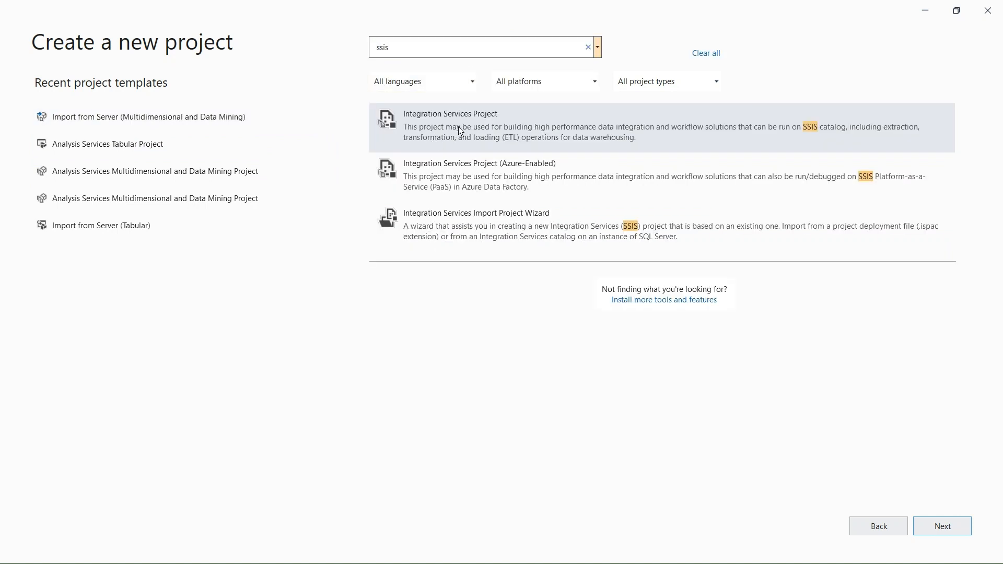
left_click(442, 125)
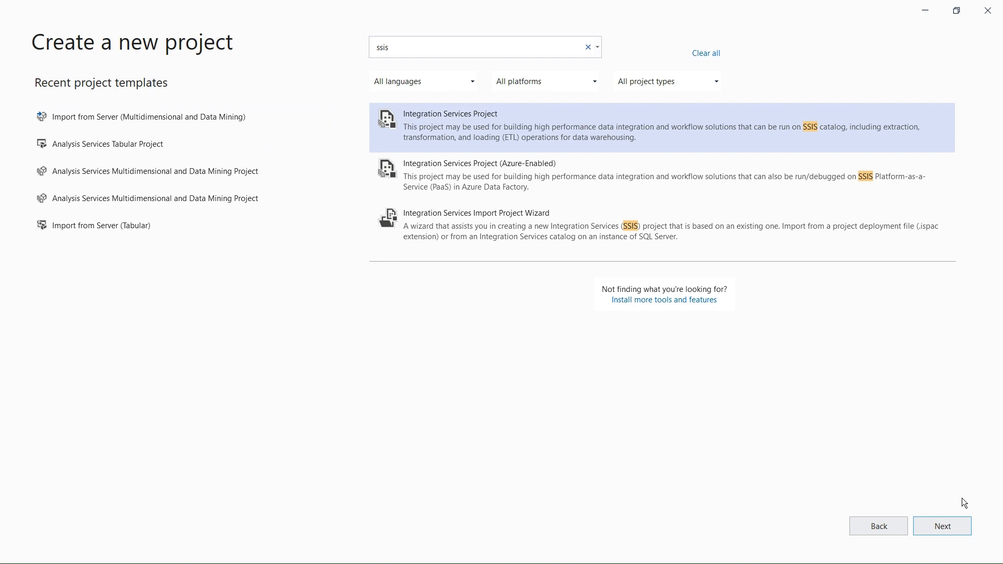
left_click(940, 525)
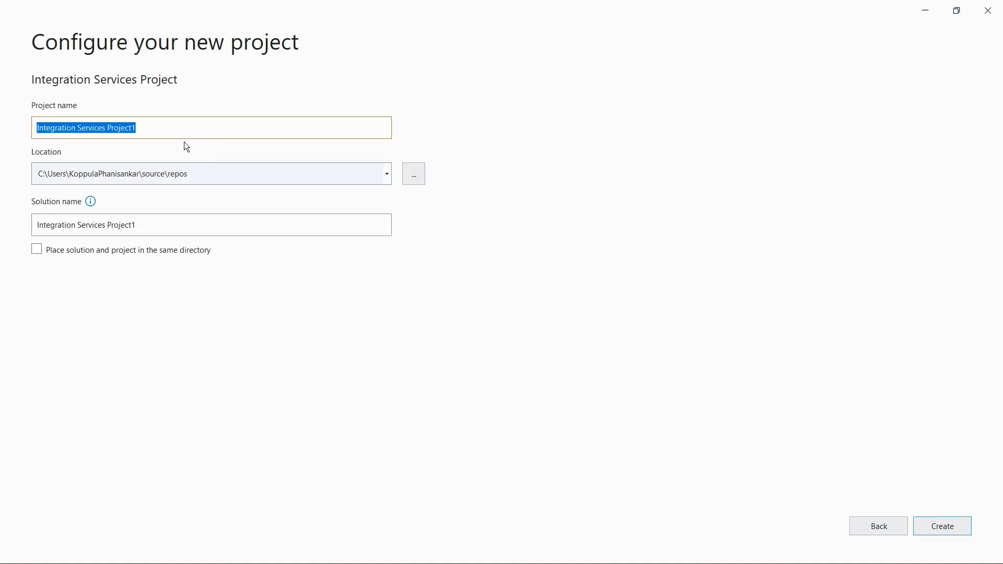
Name the project ProcessSSASCube, create it, and show Solution Explorer in a maximized window
left_click(174, 129)
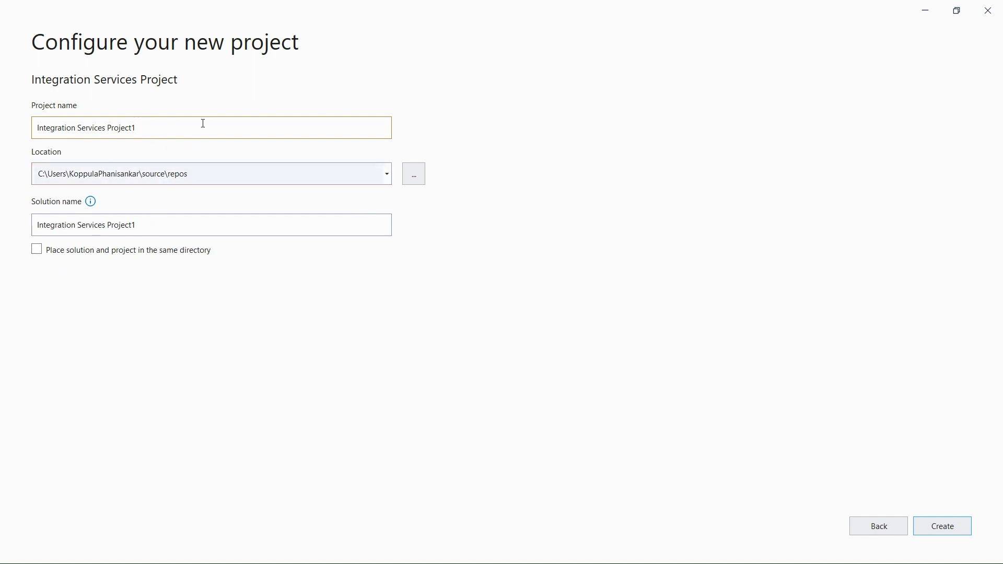
key("ctrl+a")
key("BackSpace")
type("P")
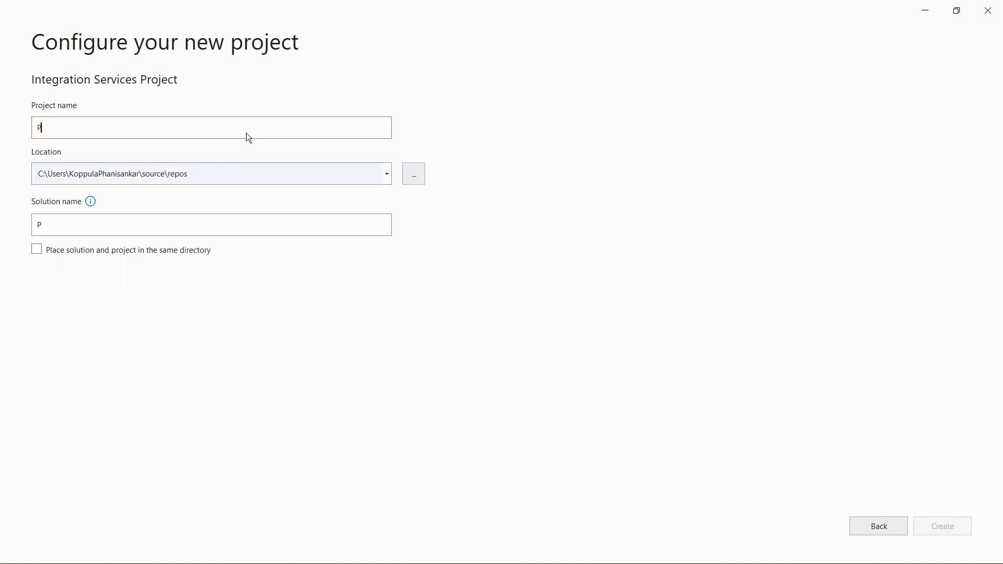
type("rocessSSASCube")
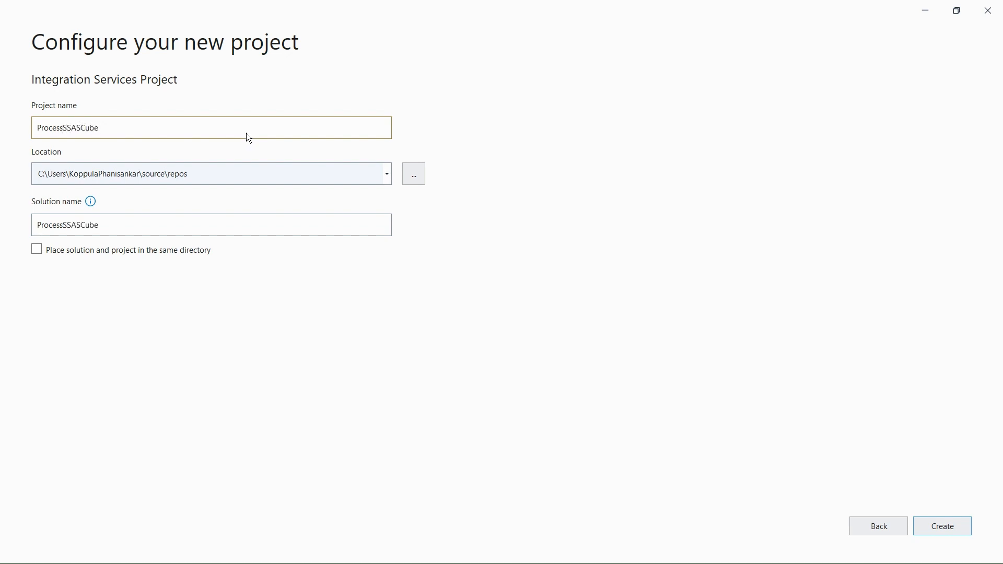
left_click(932, 531)
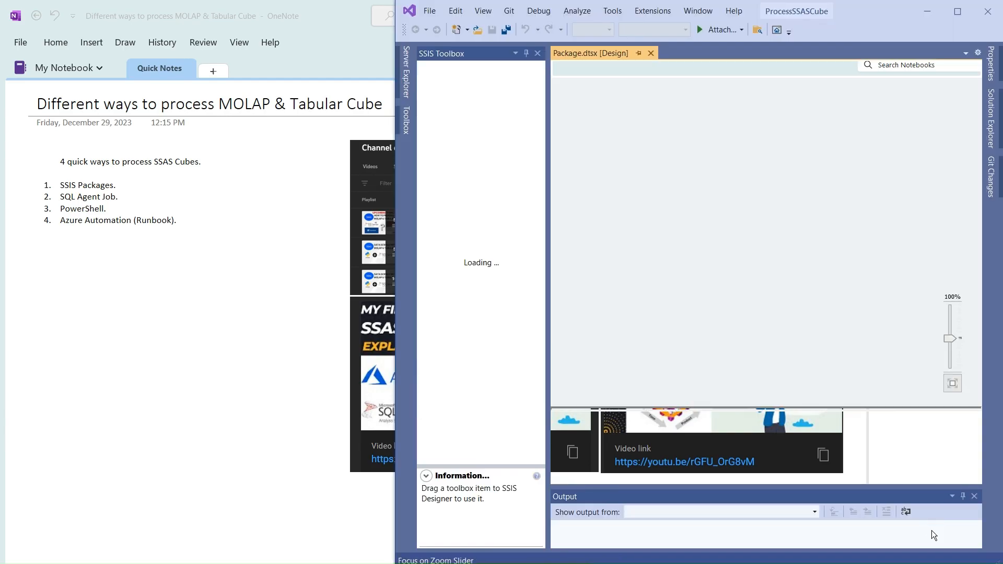
double_click(913, 30)
left_click(991, 118)
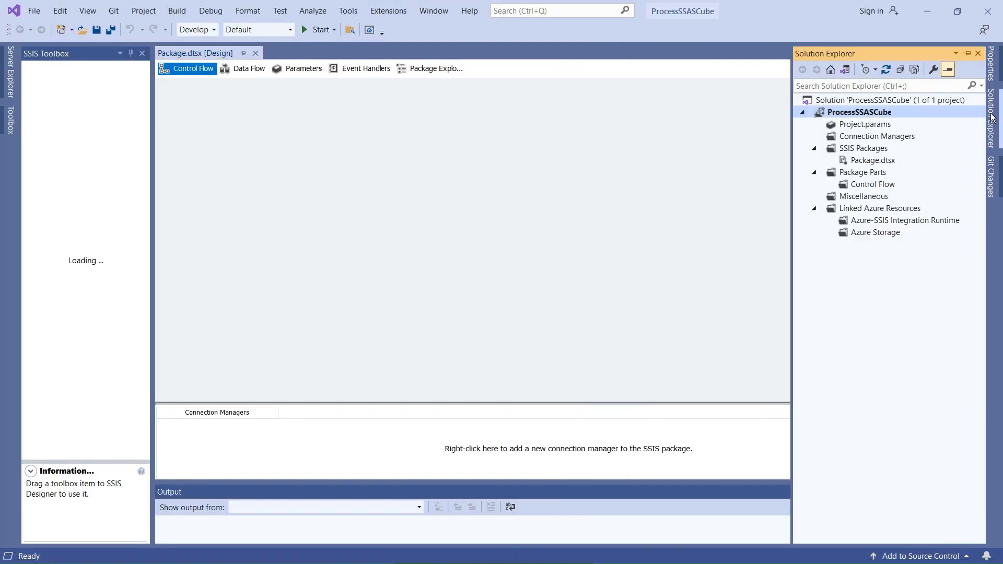
Set ProcessSSASCube's TargetServerVersion to SQL Server 2019 in the project properties
right_click(862, 114)
left_click(744, 410)
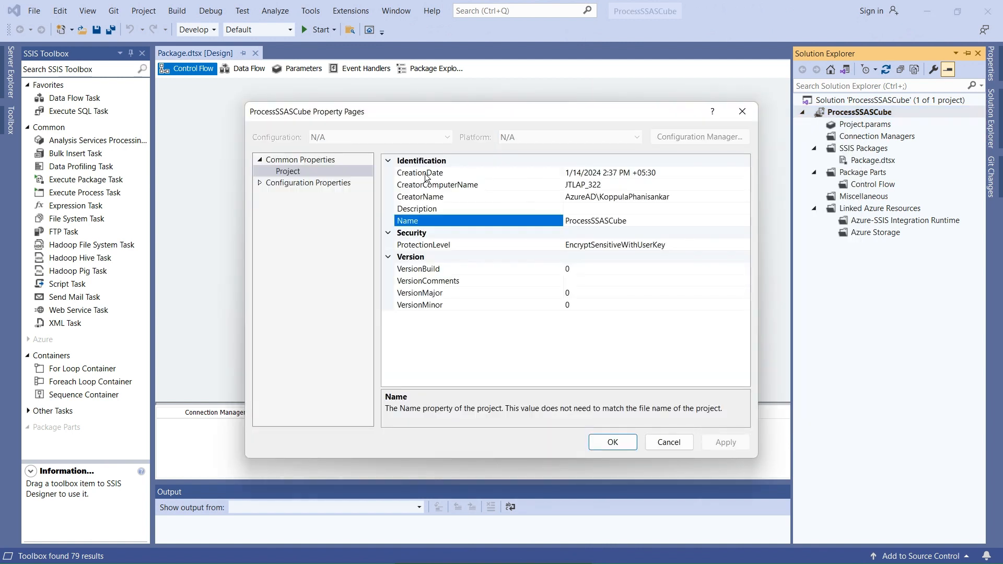
left_click(260, 182)
left_click(289, 194)
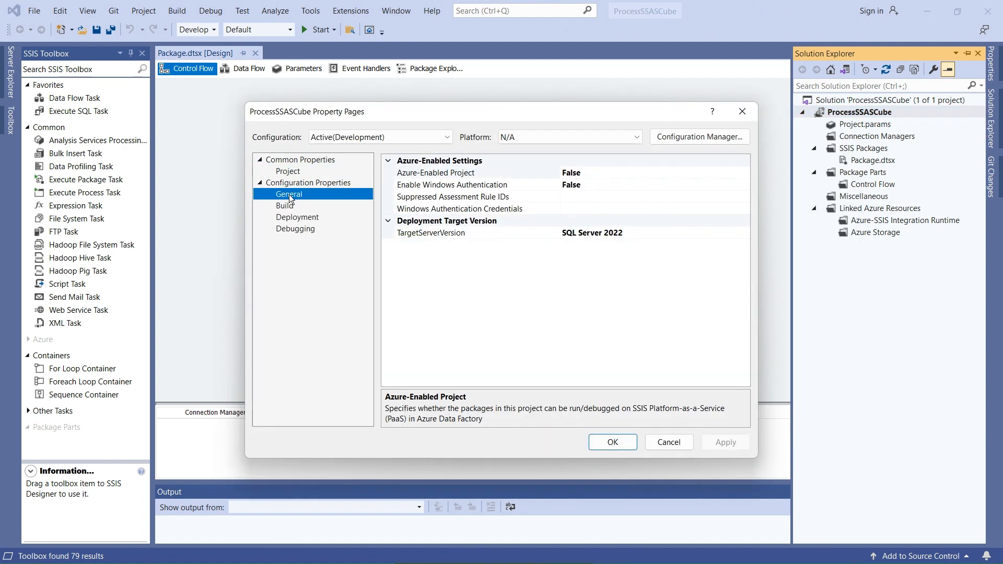
left_click(634, 236)
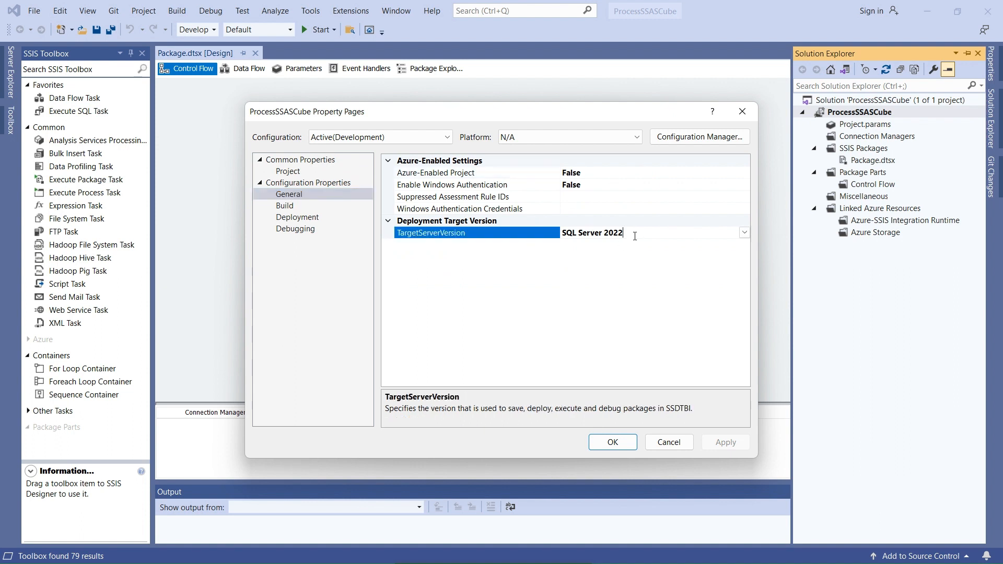
left_click(743, 233)
left_click(601, 290)
Set Run64BitRuntime to False under Debugging and apply the property changes
left_click(285, 205)
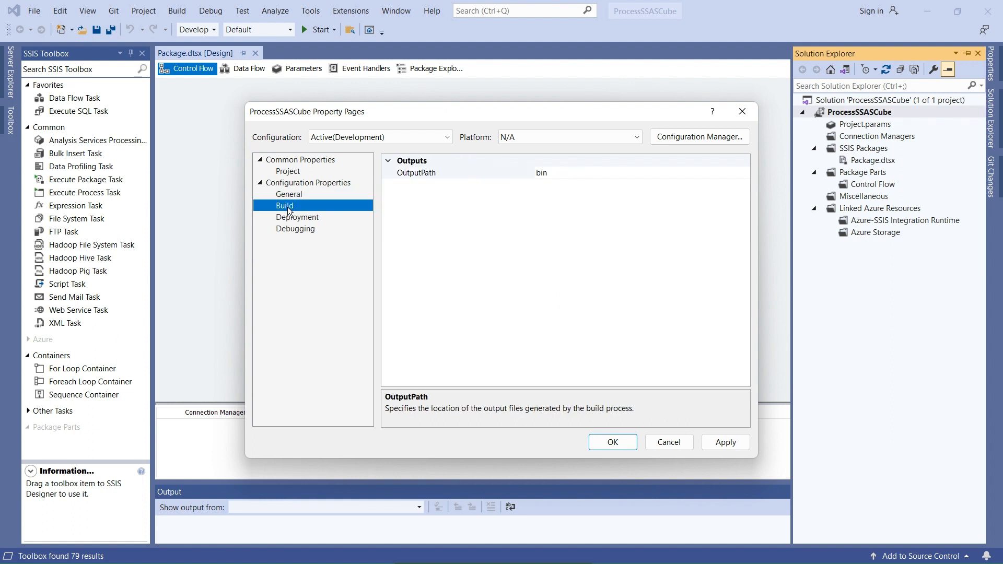
left_click(293, 217)
left_click(302, 230)
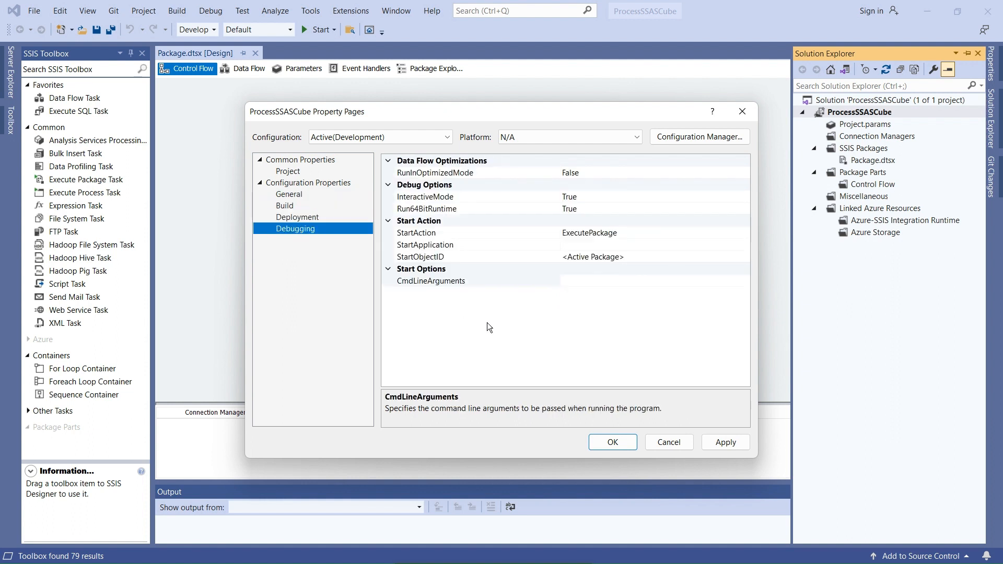
double_click(609, 207)
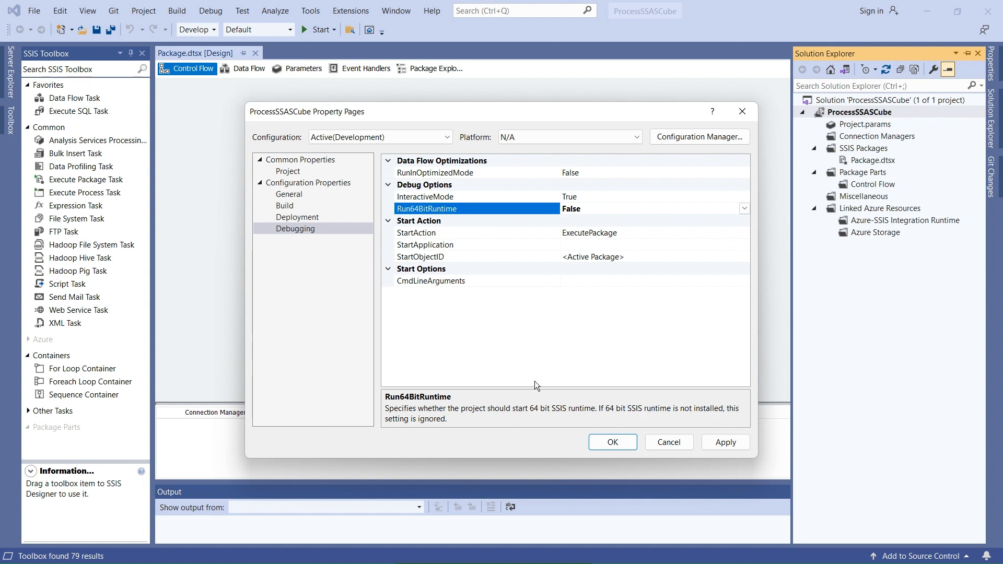
left_click(721, 442)
left_click(620, 348)
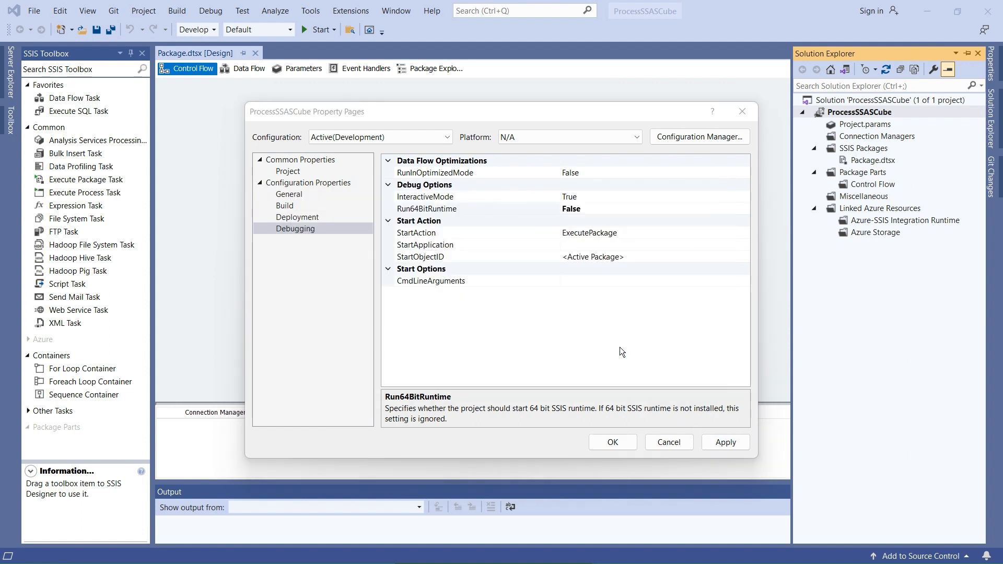
left_click(613, 438)
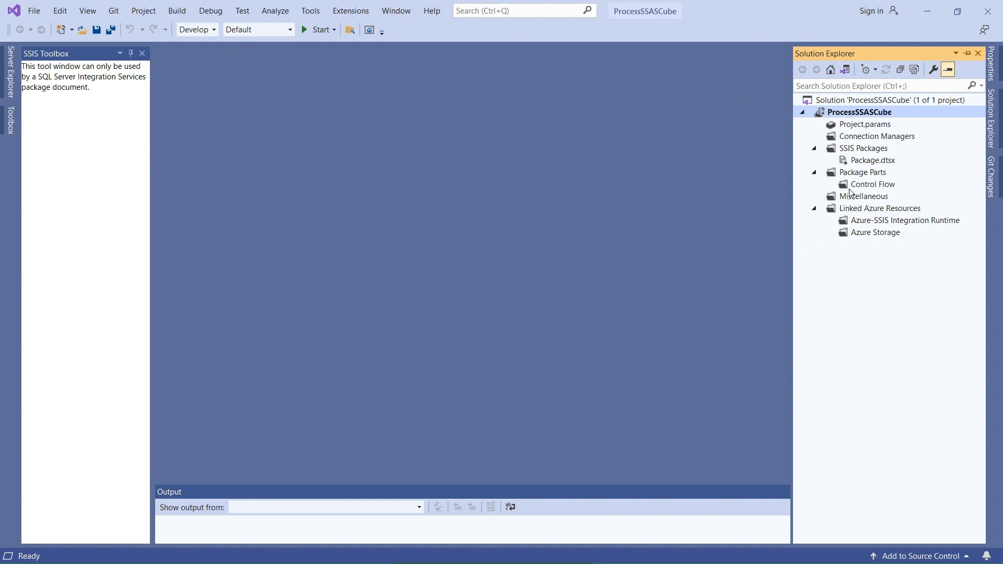
Rename Package.dtsx, typing MOLAPCUBE as the new name
left_click(860, 164)
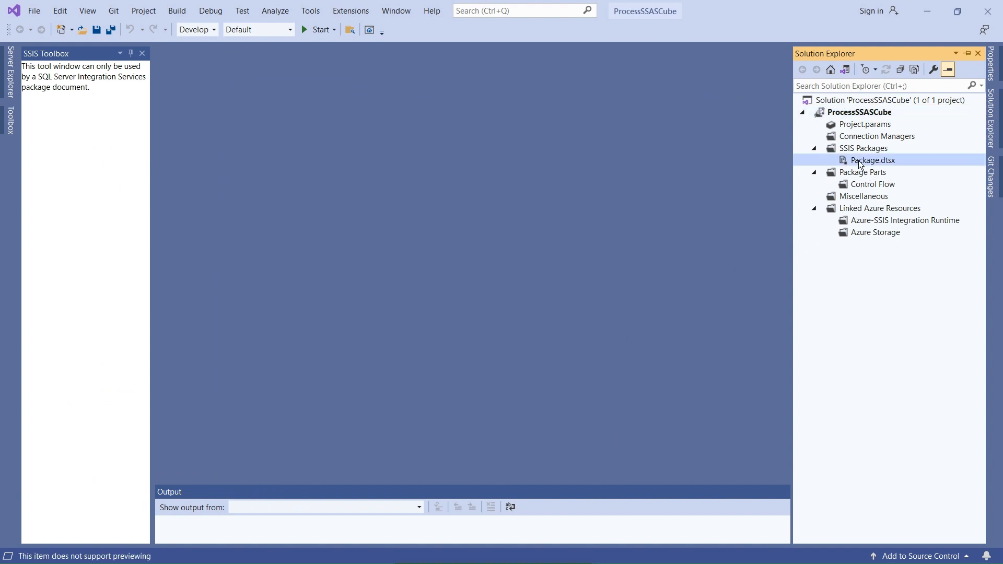
left_click(860, 163)
type("MOLAPCUBE.dtsx")
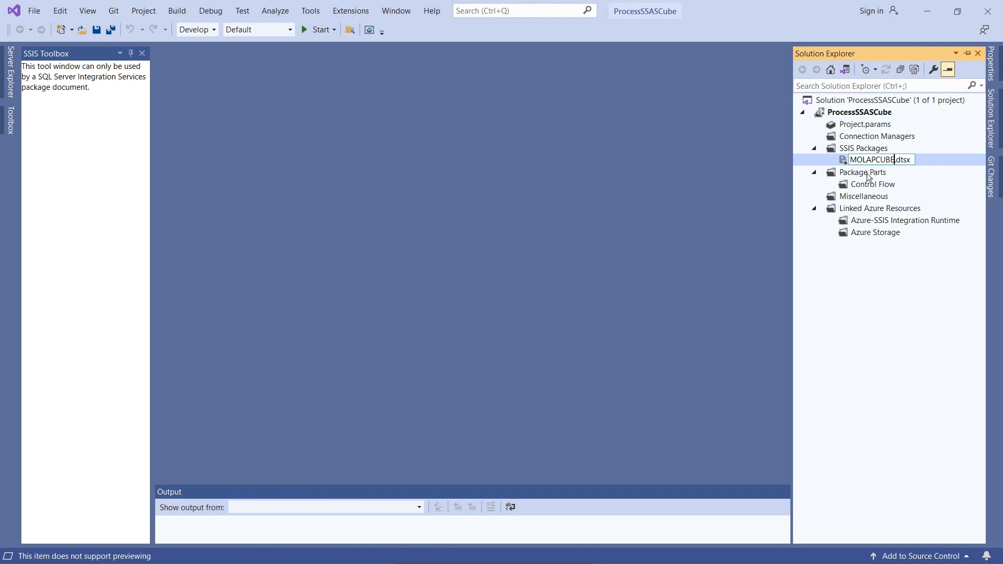
Commit MOLAPCUBE.dtsx, open it, and drop an Analysis Services Processing Task onto the Control Flow
key("Return")
double_click(880, 160)
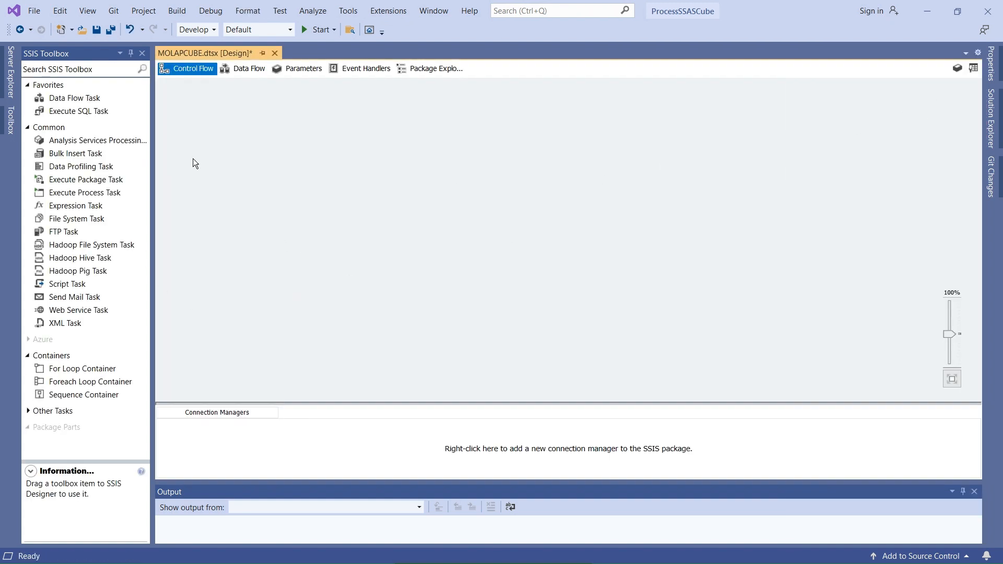
left_click_drag(152, 160, 191, 162)
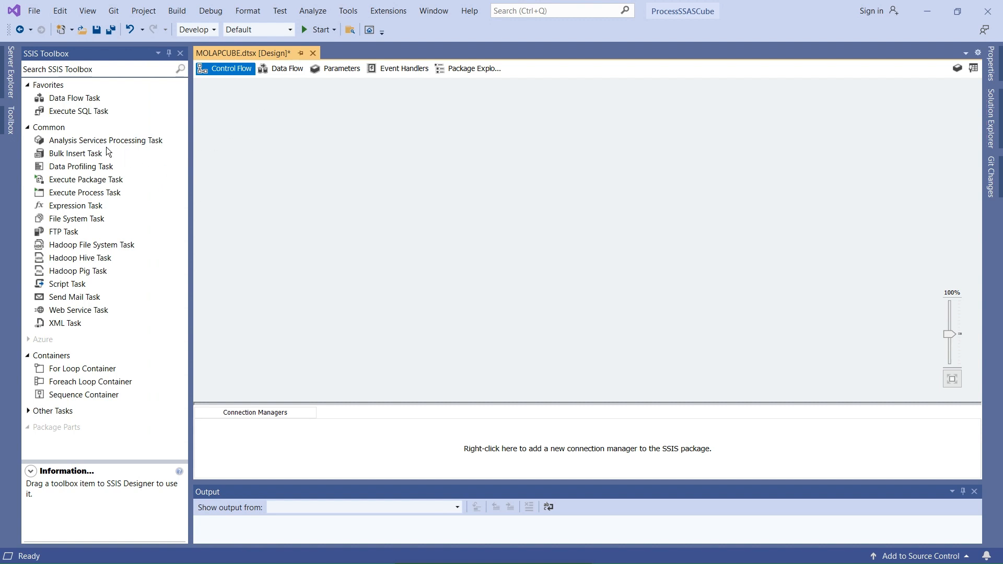
left_click_drag(102, 140, 321, 166)
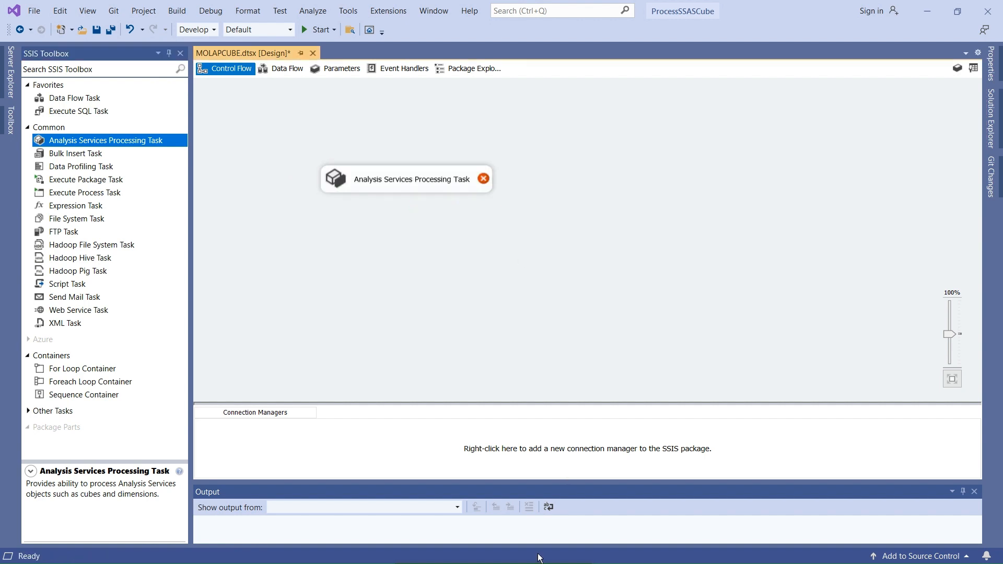
Open the processing task's Processing Settings and start editing a new Analysis Services connection
left_click(417, 183)
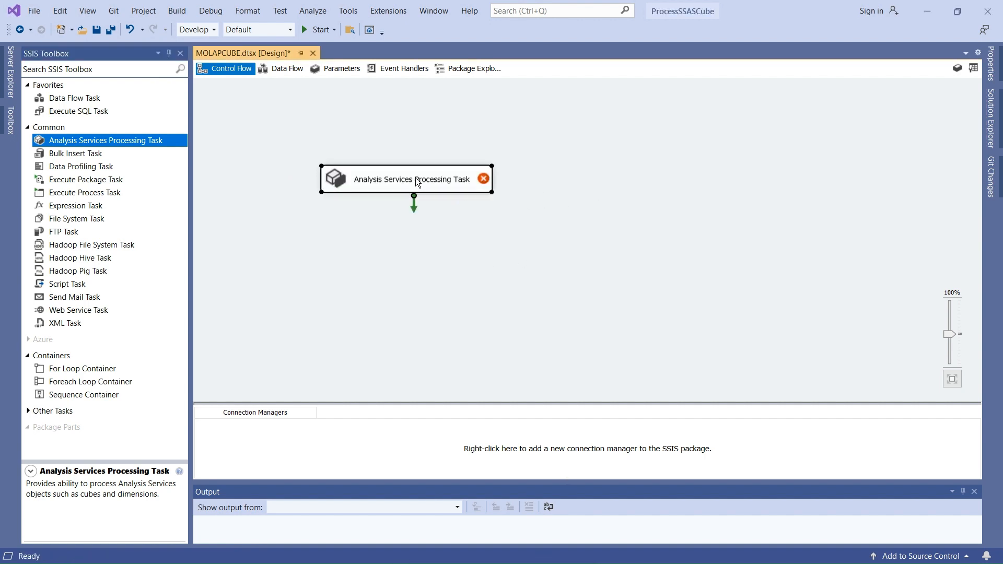
double_click(417, 182)
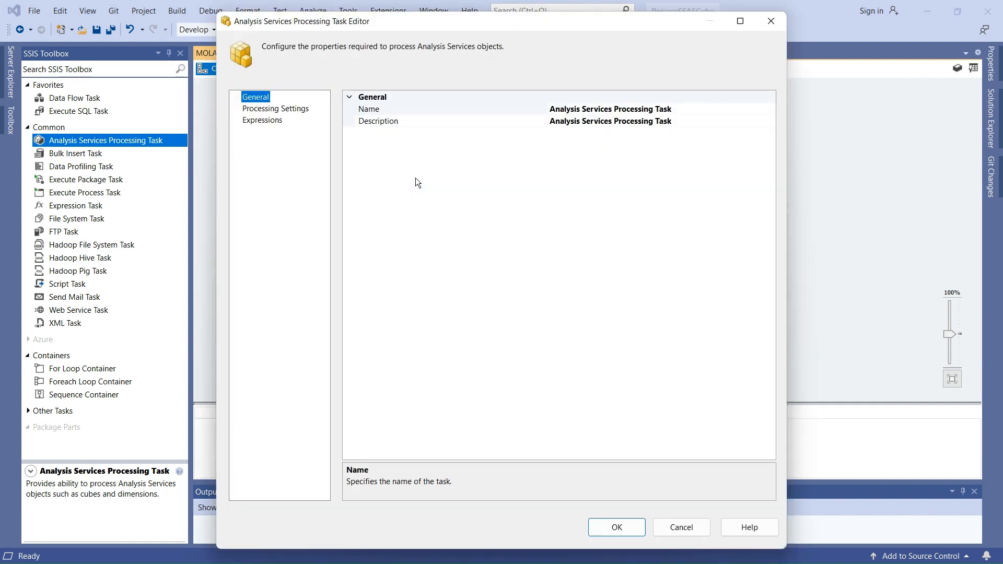
left_click(287, 110)
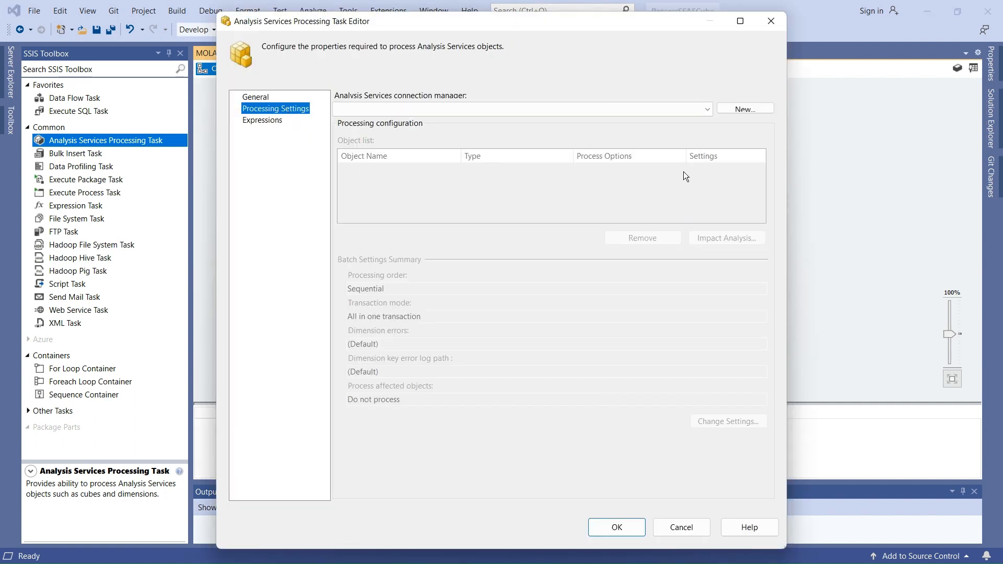
left_click(742, 110)
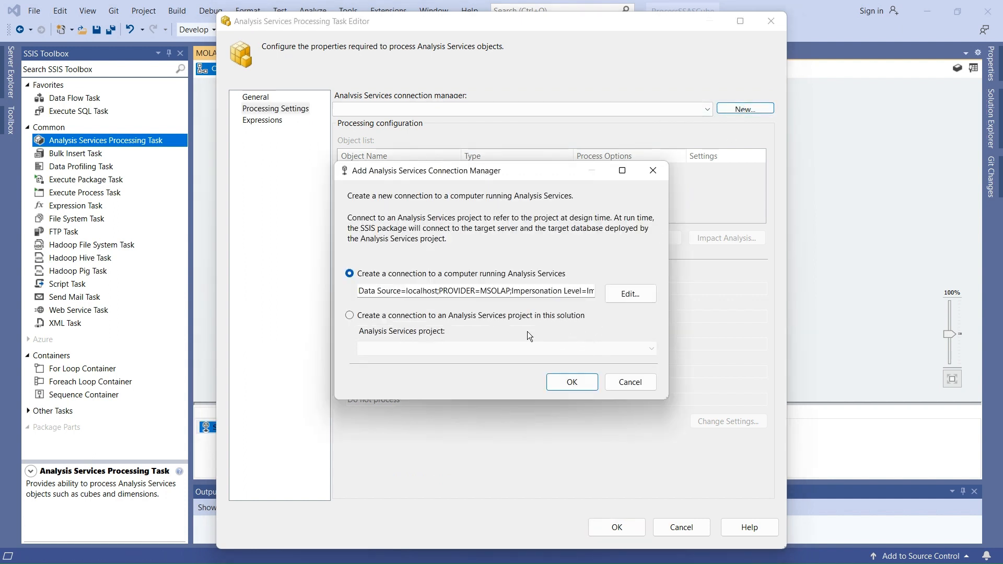
double_click(437, 294)
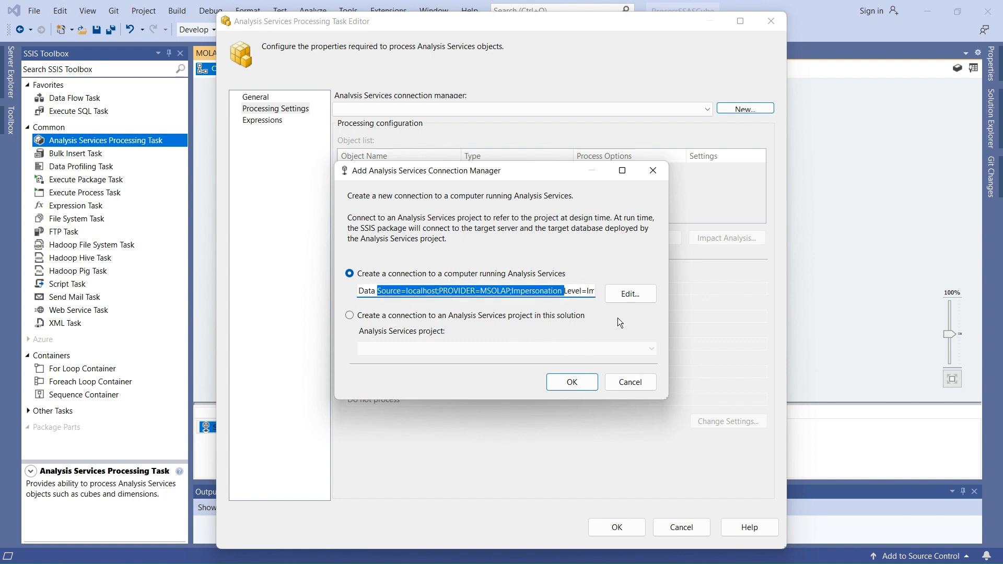
left_click(636, 294)
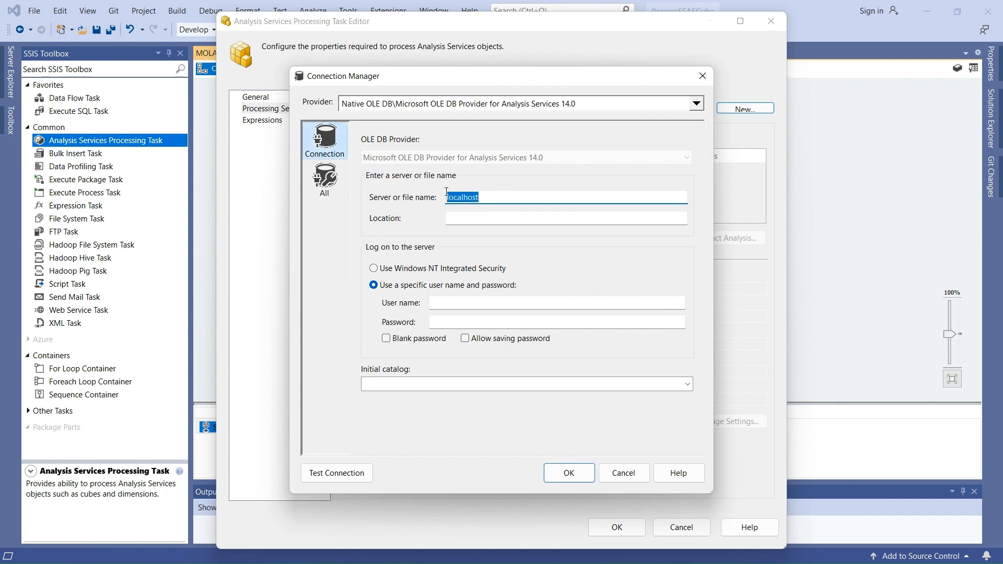
Use Windows integrated security with RetailCube catalog, test successfully, and assign localhost.RetailCube
left_click(439, 268)
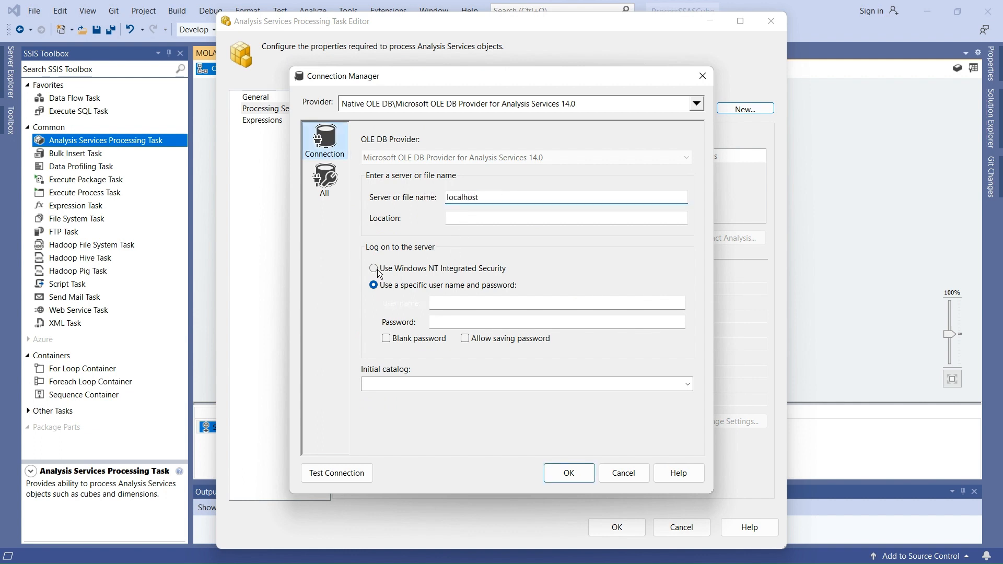
left_click(684, 384)
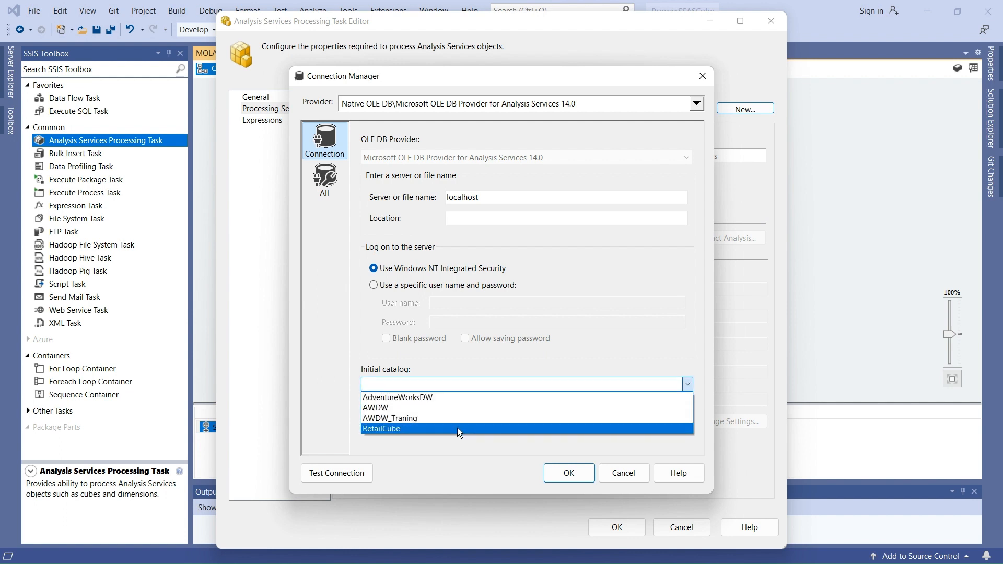
left_click(456, 428)
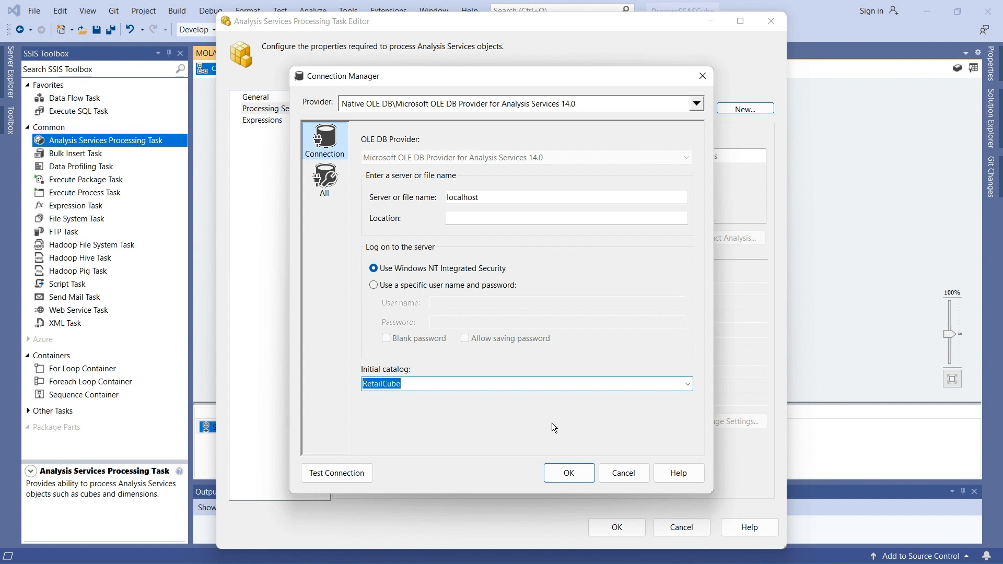
left_click(344, 473)
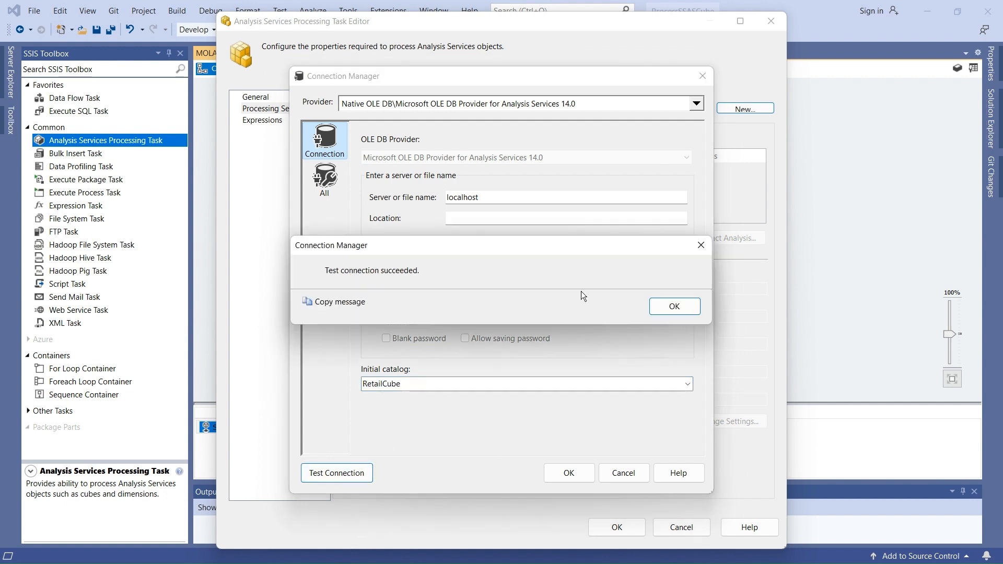
left_click(660, 306)
left_click(565, 469)
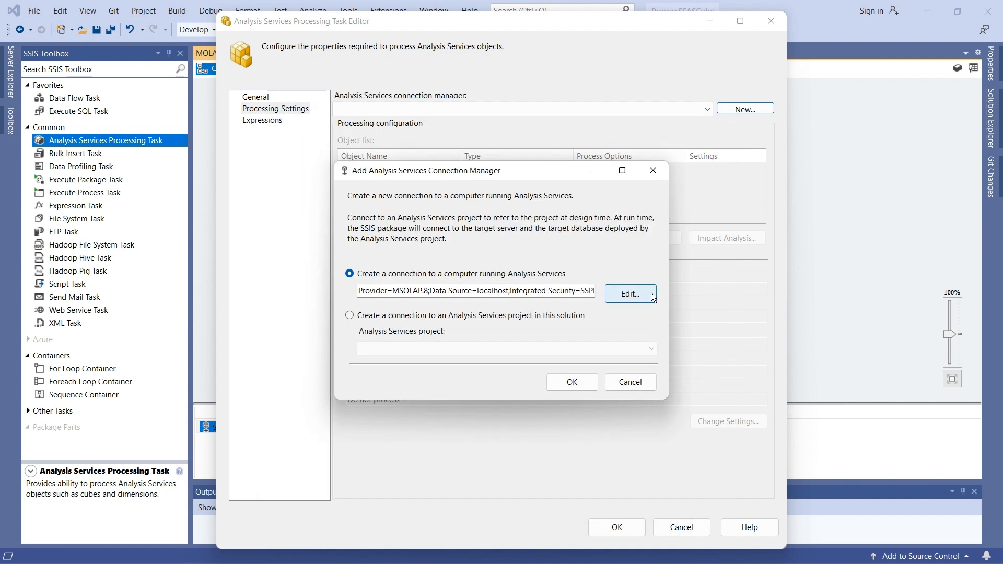
left_click(572, 383)
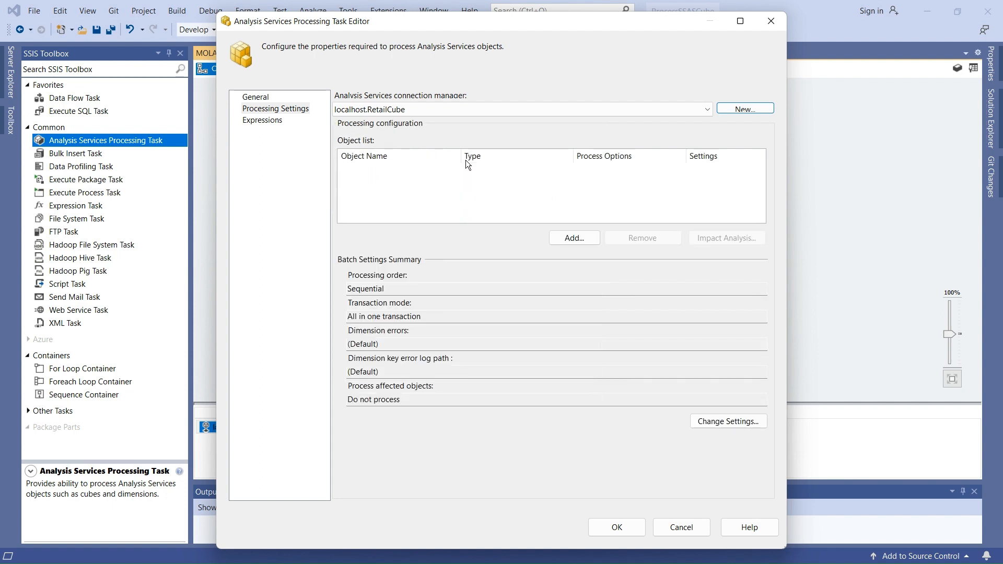
Browse the Add Analysis Services Object tree, expanding Dimensions, Cubes, POC and Fact Sales
left_click(575, 238)
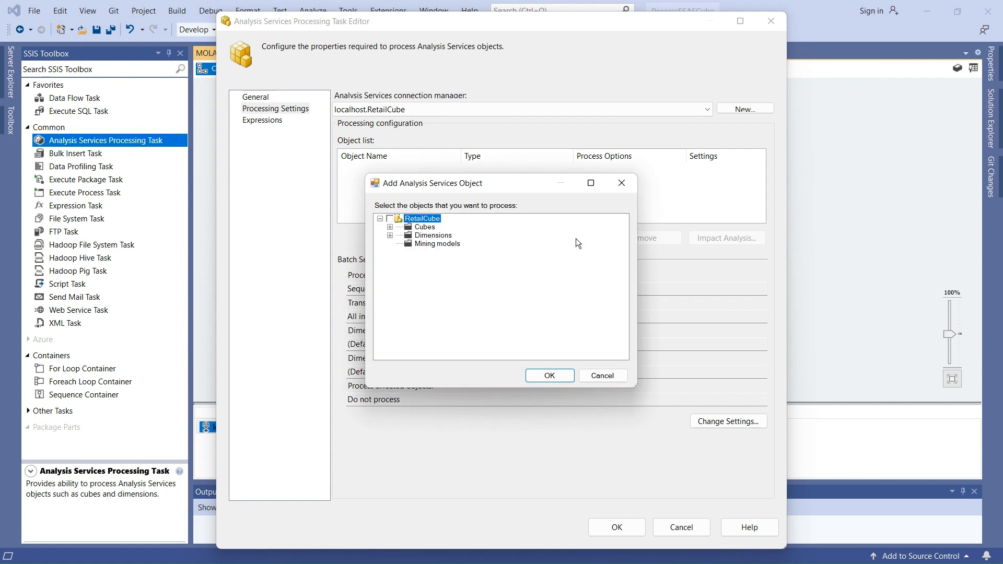
left_click(622, 182)
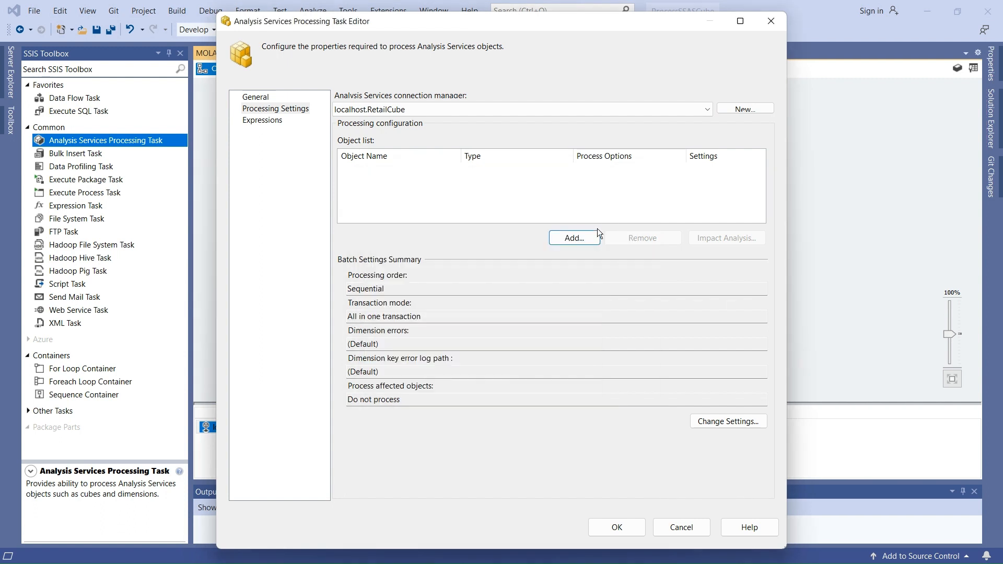
left_click(583, 238)
left_click(390, 235)
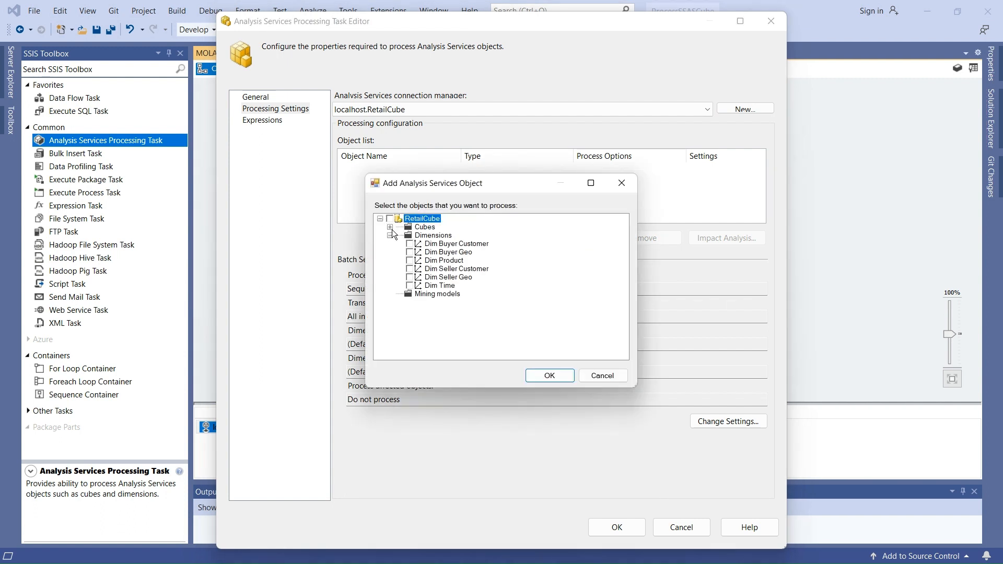
left_click(390, 226)
left_click(399, 235)
left_click(409, 243)
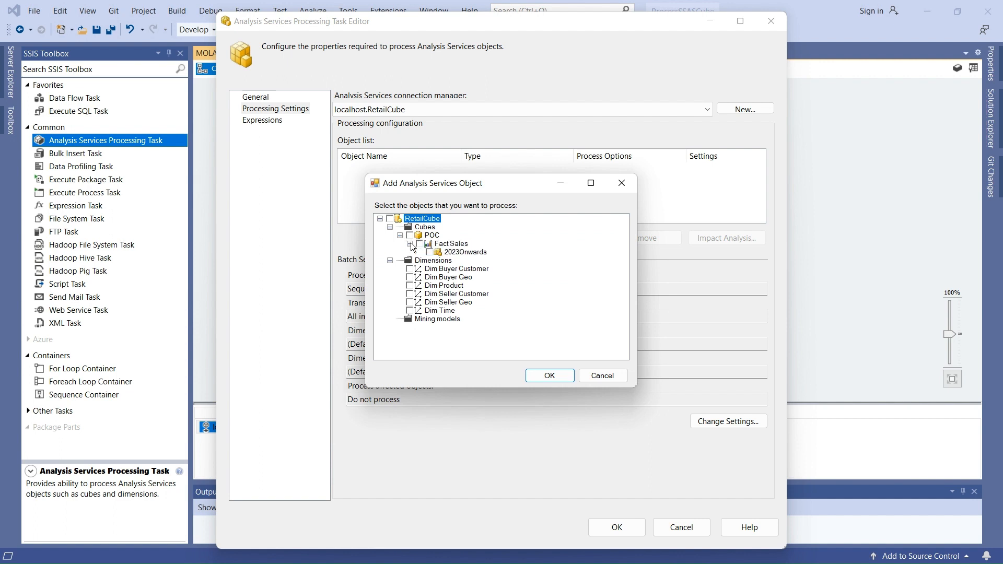
left_click(410, 268)
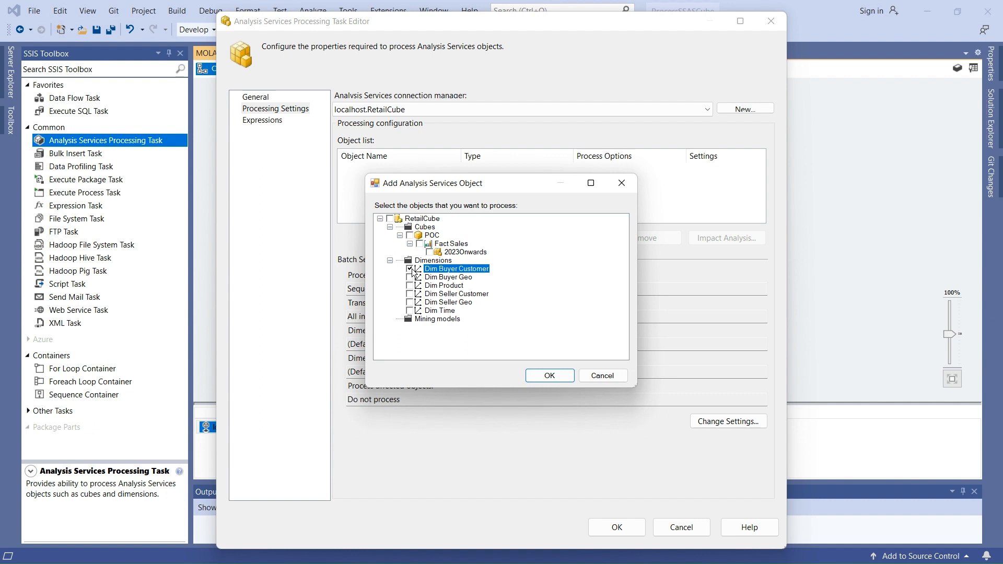
left_click(413, 277)
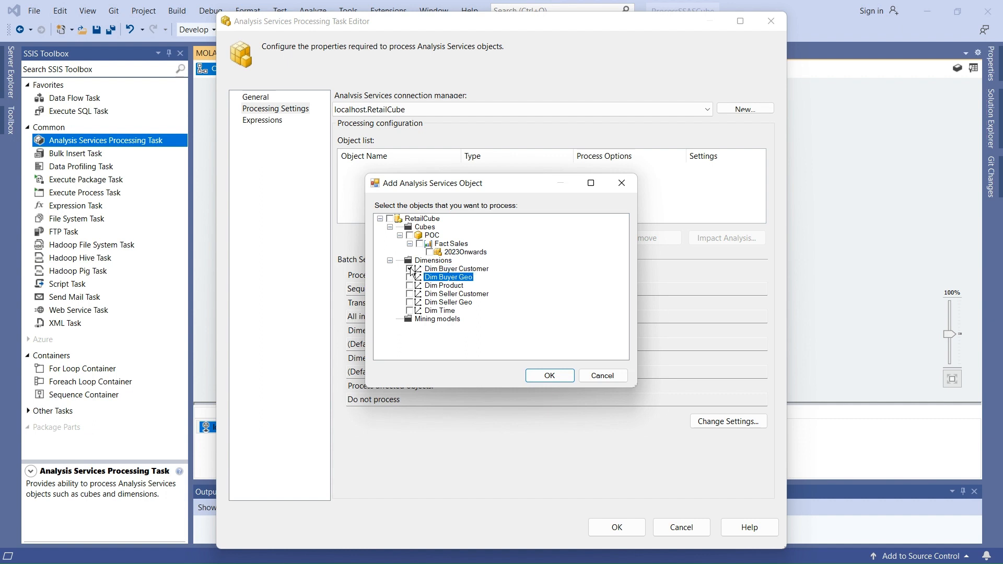
Tick the whole RetailCube database and add it to the object list as Process Full
left_click(389, 219)
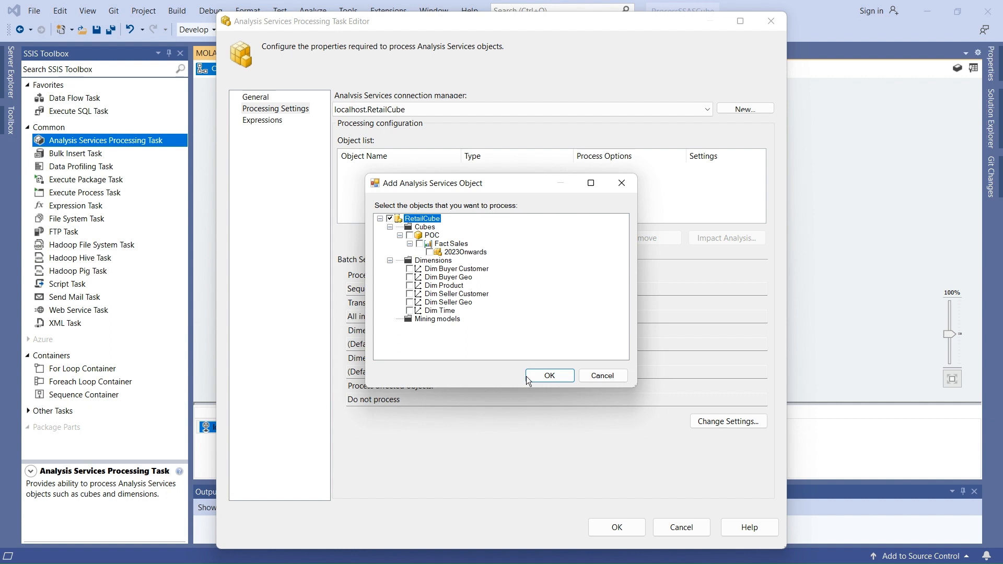
left_click(546, 376)
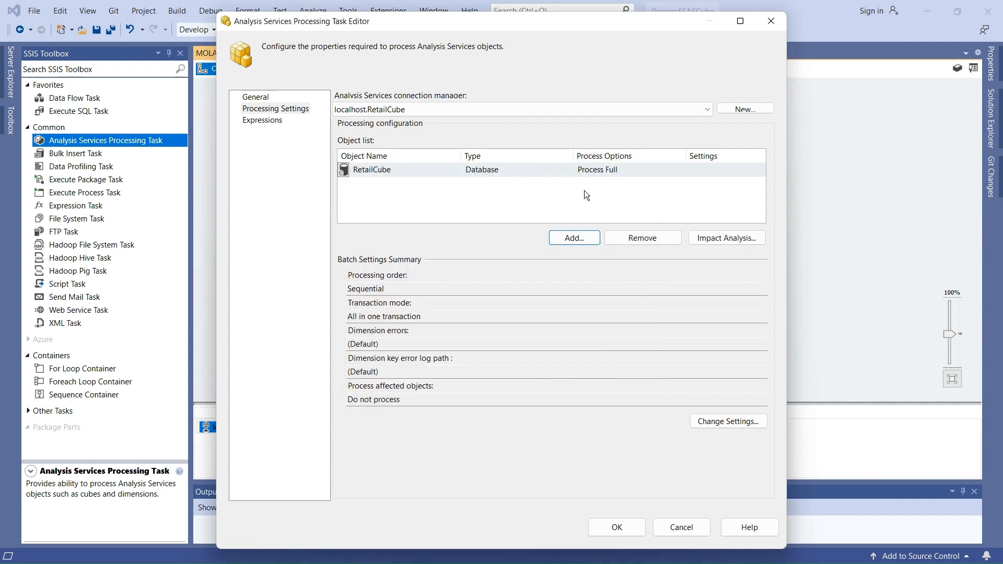
left_click(681, 170)
left_click(680, 169)
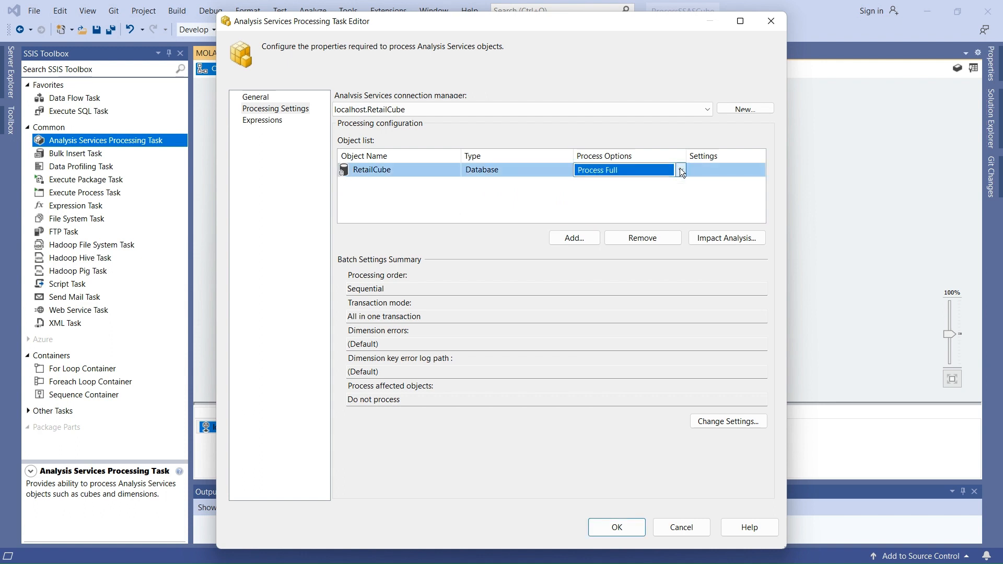
Keep RetailCube on Process Full in the Process Options dropdown and reopen the object picker
left_click(681, 170)
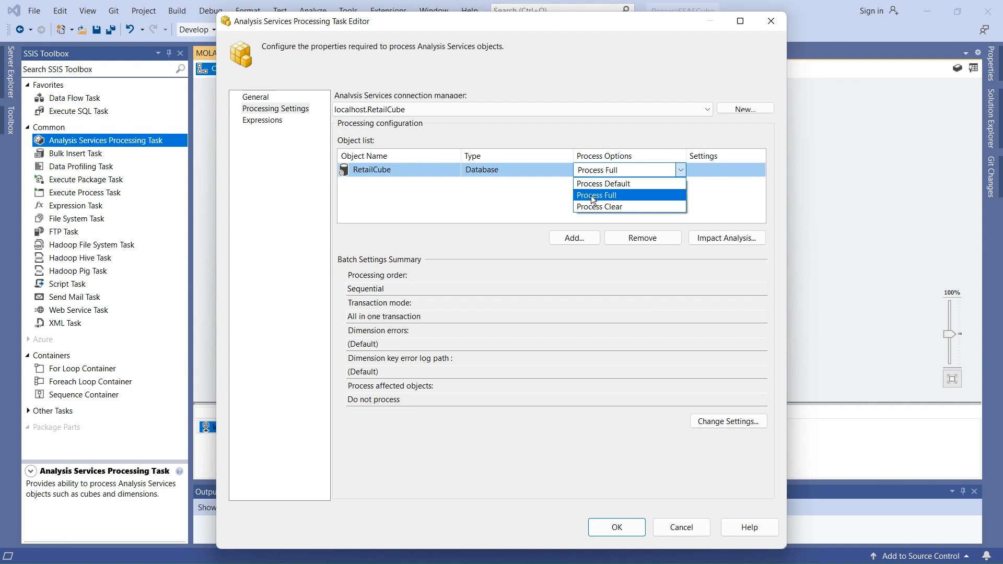
left_click(523, 203)
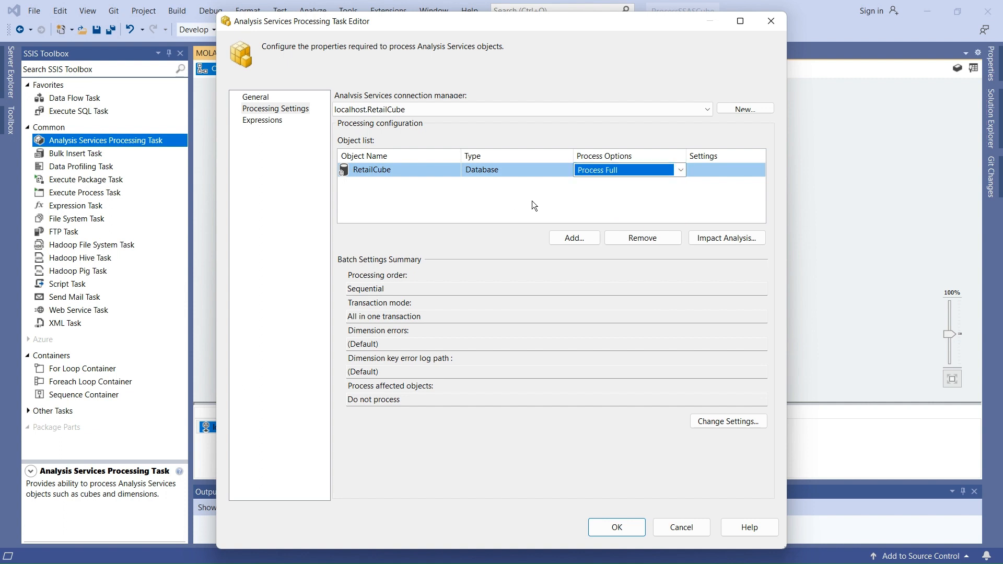
left_click(677, 173)
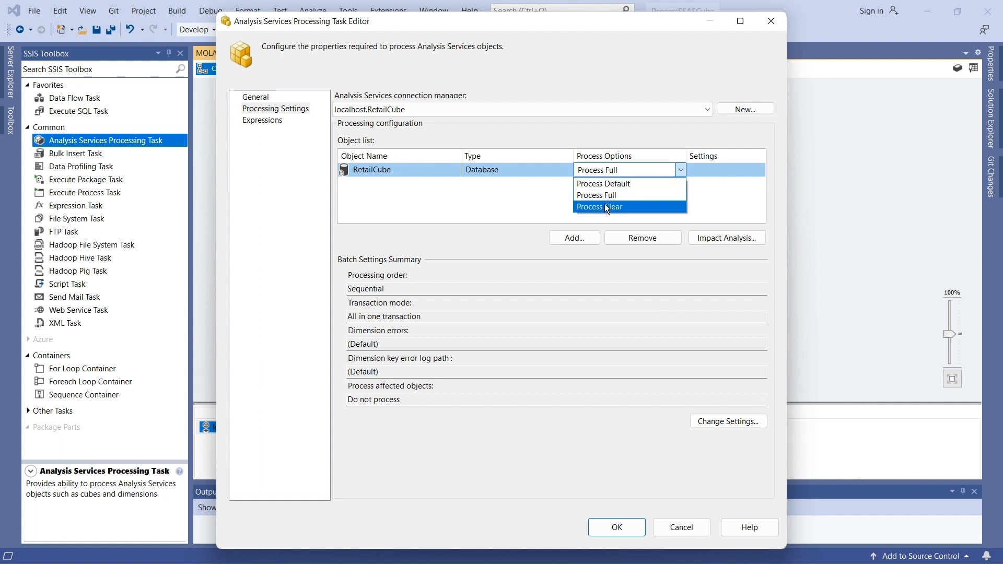
left_click(513, 209)
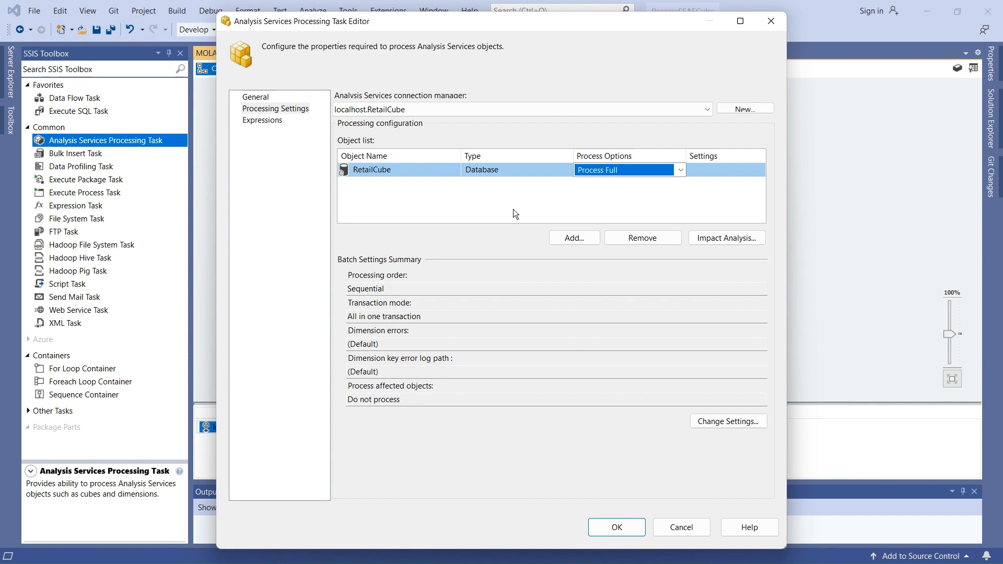
left_click(539, 198)
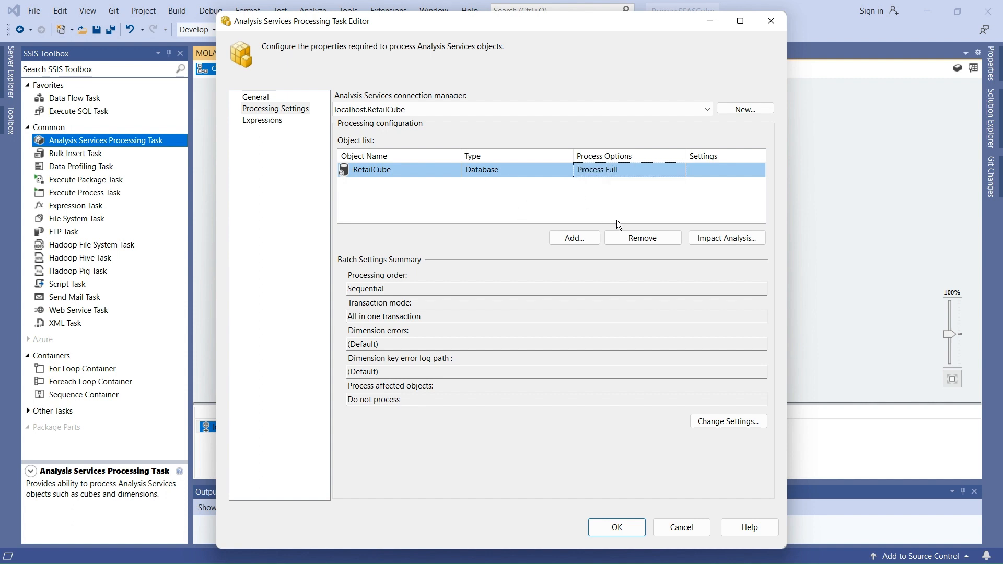
left_click(569, 236)
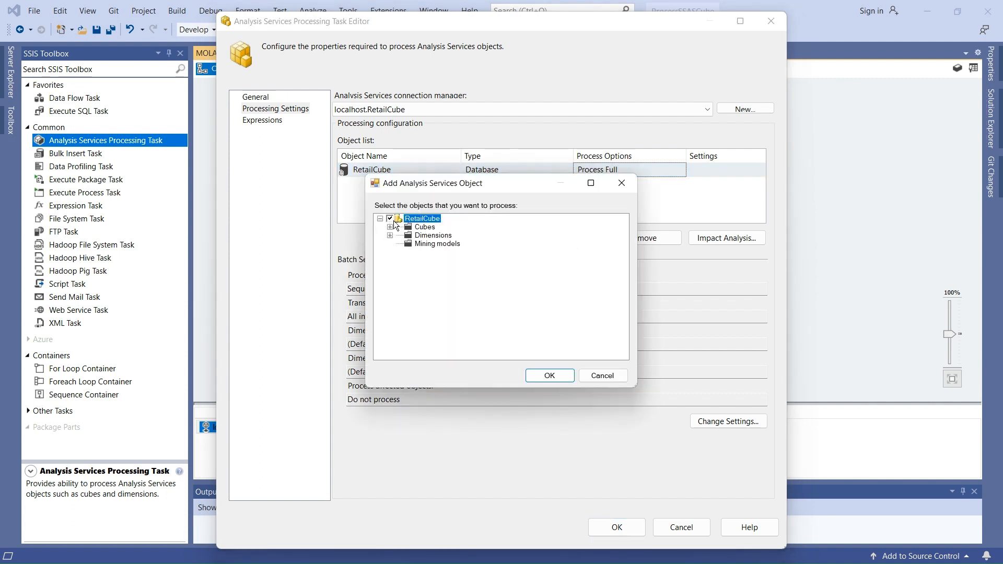
Untick RetailCube and tick the Fact Sales measure group and its 2023Onwards partition
left_click(390, 219)
left_click(390, 235)
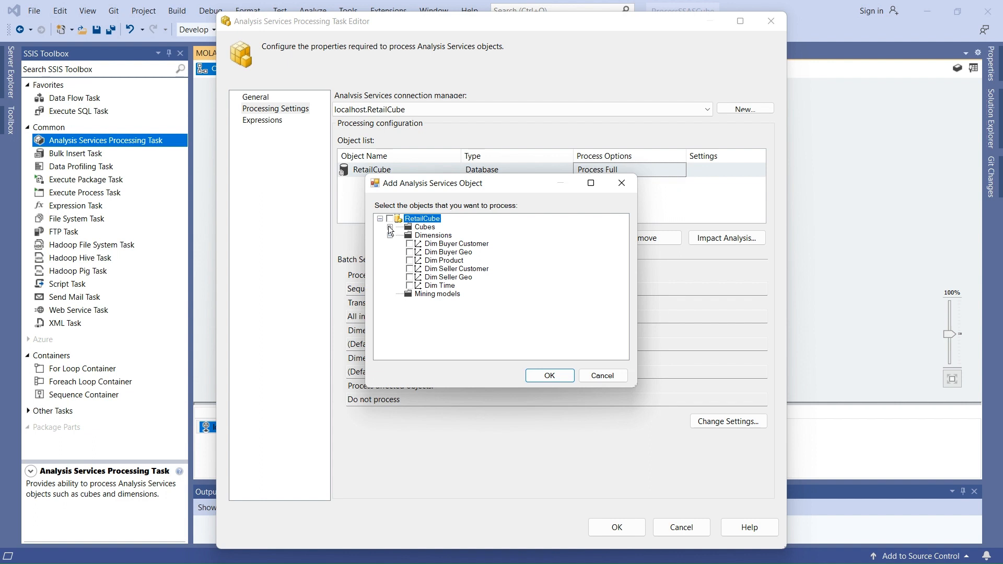
left_click(389, 227)
left_click(401, 235)
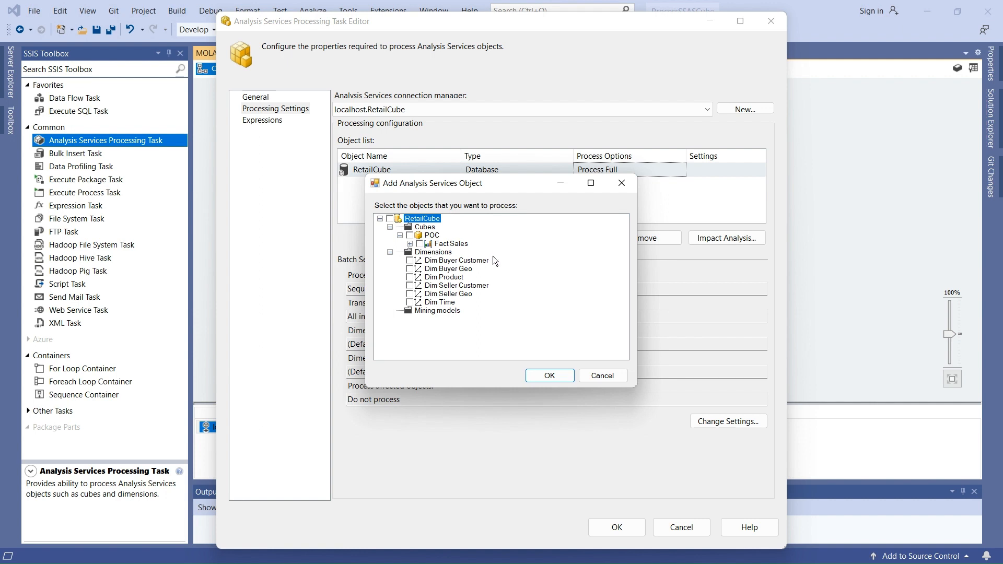
left_click(420, 244)
left_click(410, 243)
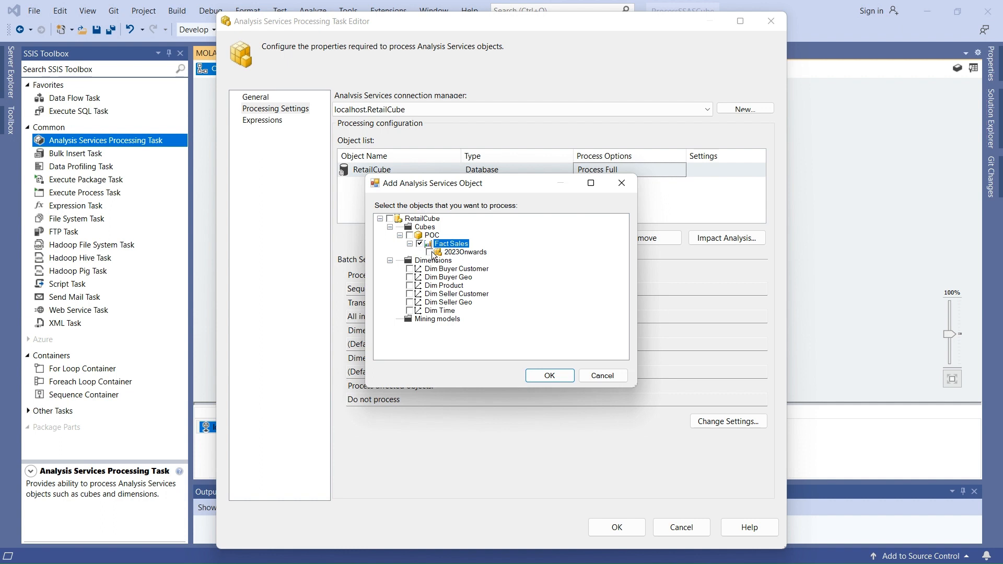
left_click(431, 252)
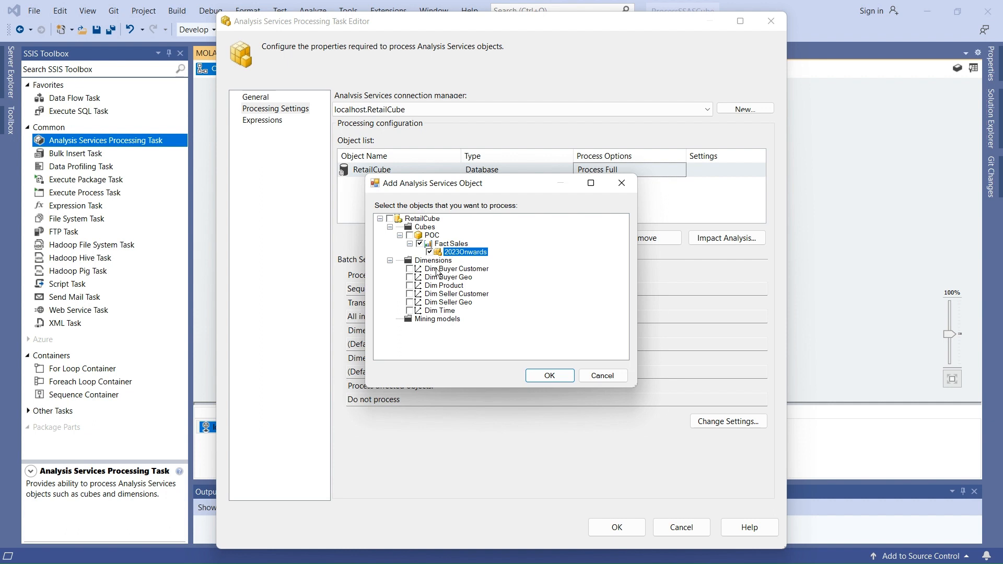
Tick Dim Buyer Customer, Buyer Geo, Product, Seller Customer, Seller Geo and Time, then confirm
left_click(410, 269)
left_click(410, 277)
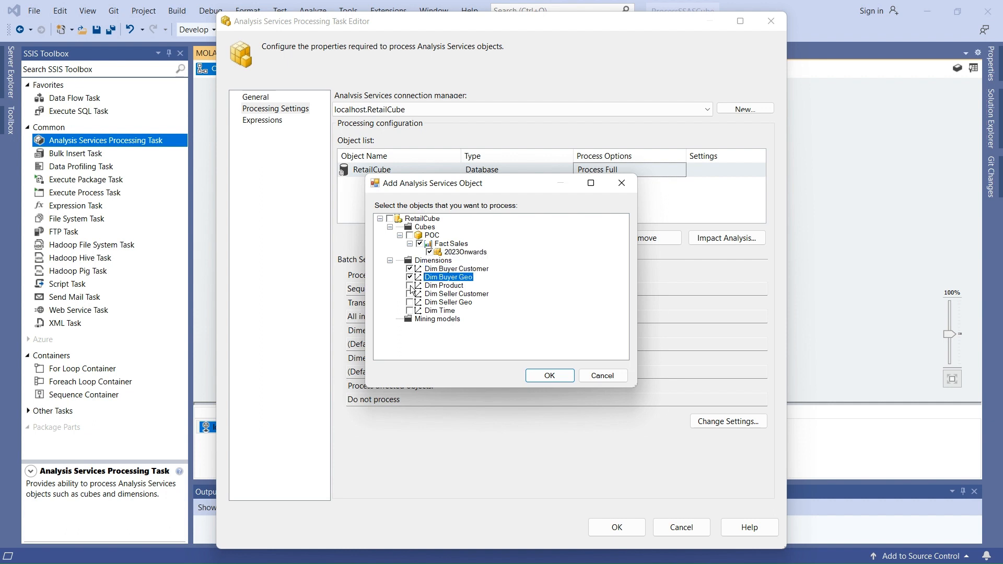
left_click(410, 285)
left_click(410, 294)
left_click(410, 302)
left_click(410, 310)
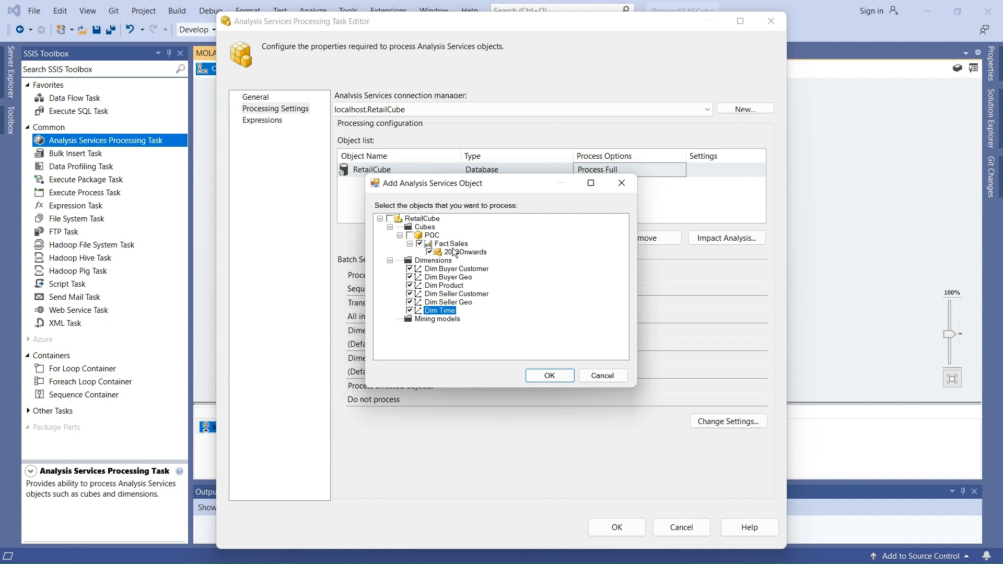
left_click(553, 375)
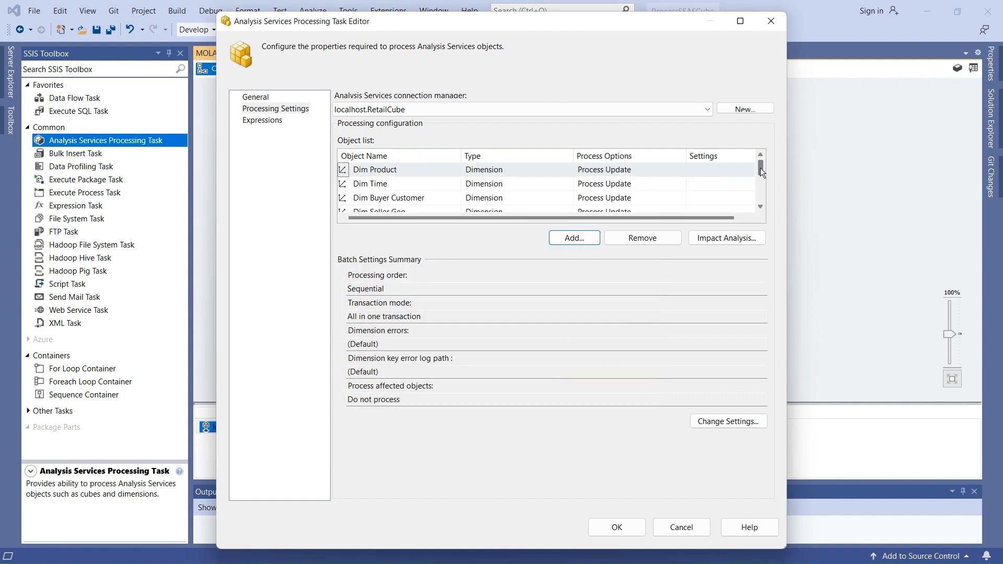
Scroll the object list to Fact Sales and open its Process Options dropdown
left_click_drag(760, 168, 761, 179)
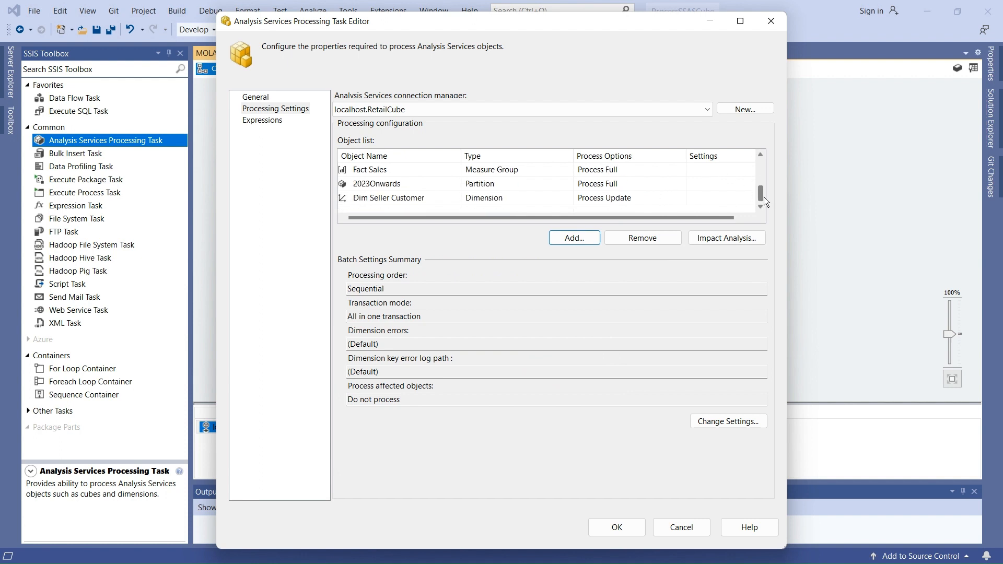
left_click(682, 170)
left_click(682, 170)
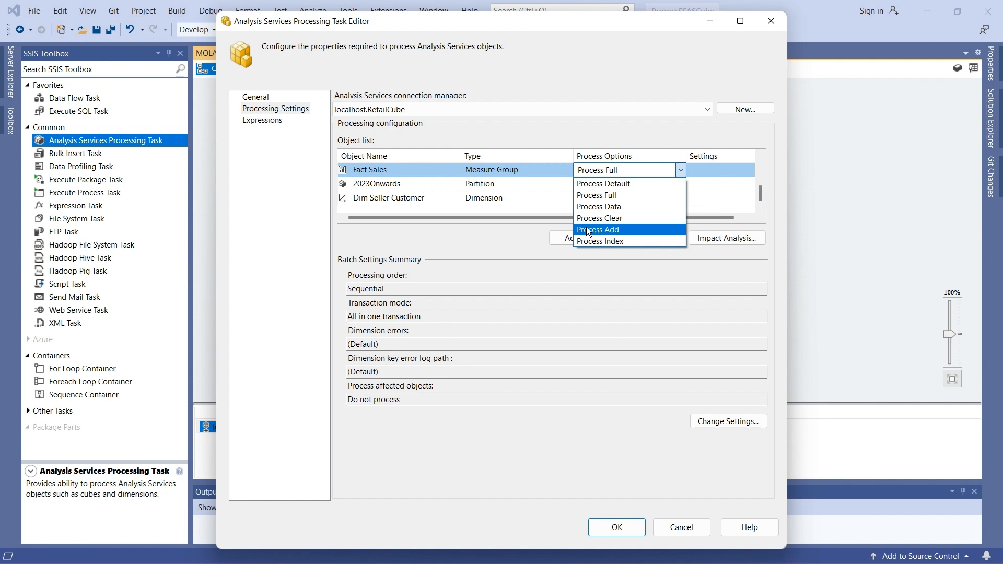
Set Fact Sales to Process Full and confirm Dim Product stays on Process Update
left_click(600, 195)
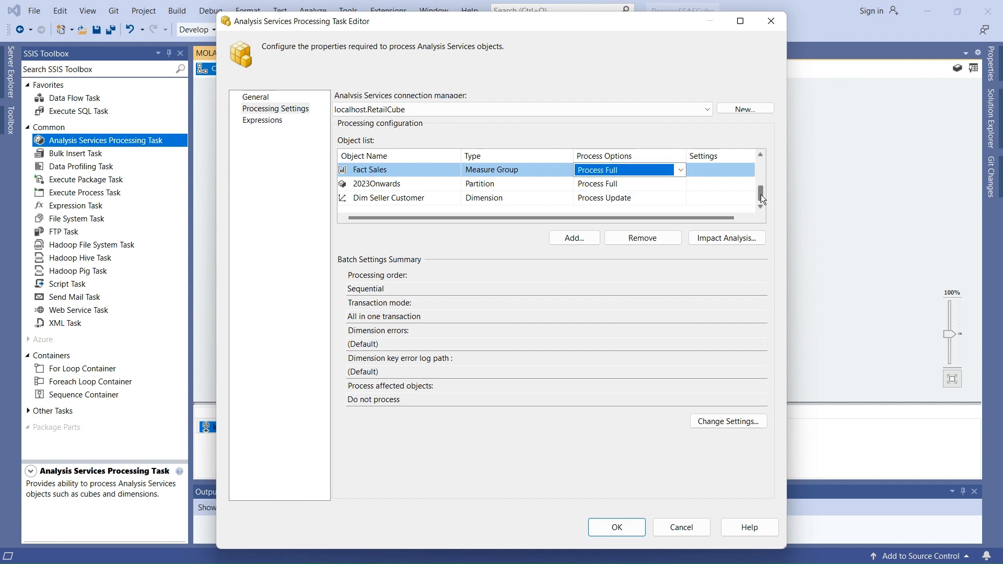
left_click_drag(760, 194, 764, 151)
left_click(682, 171)
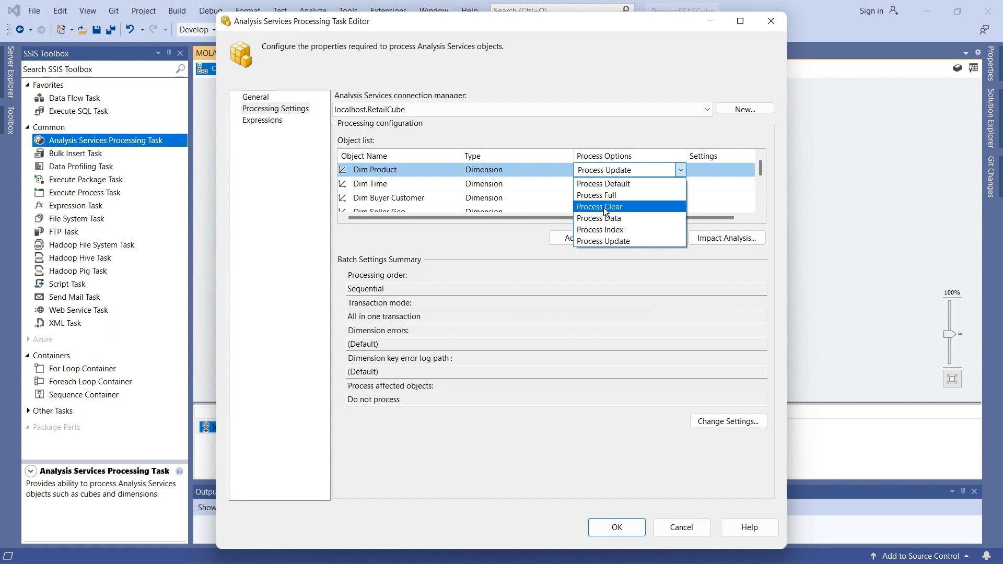
left_click(505, 234)
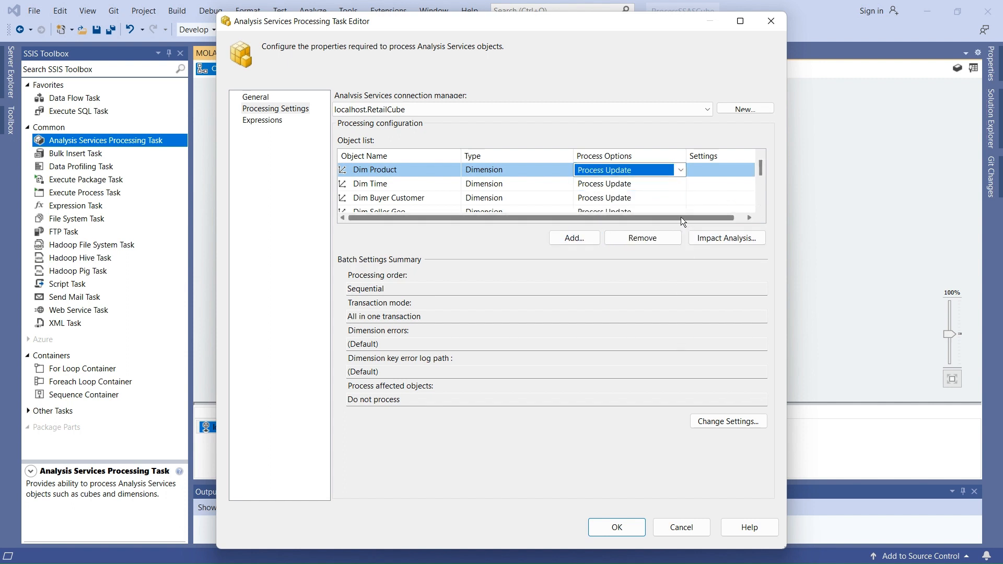
left_click_drag(681, 218, 702, 218)
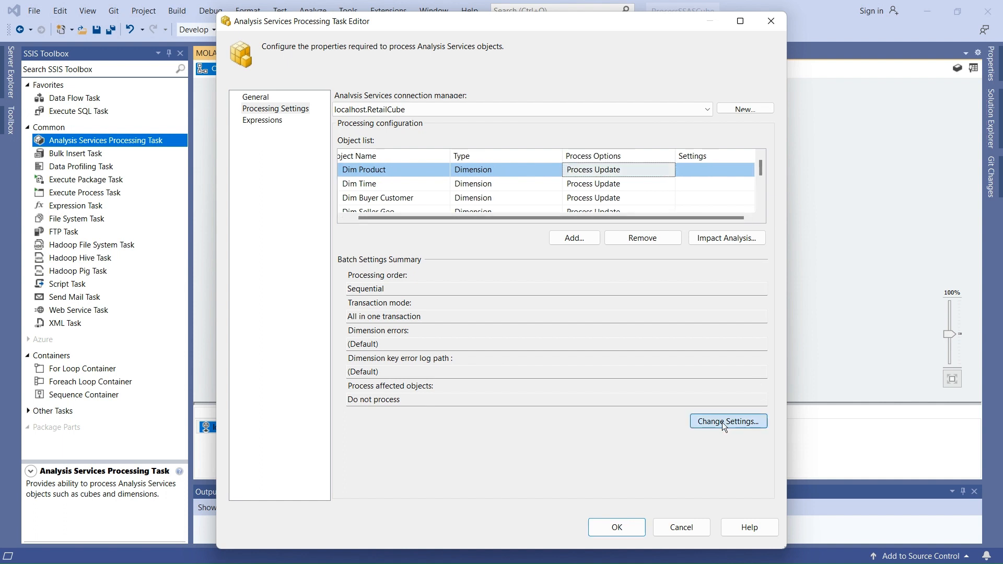
Open Change Settings with Parallel processing and maximum parallel tasks left as 'Let the server decide'
left_click(723, 422)
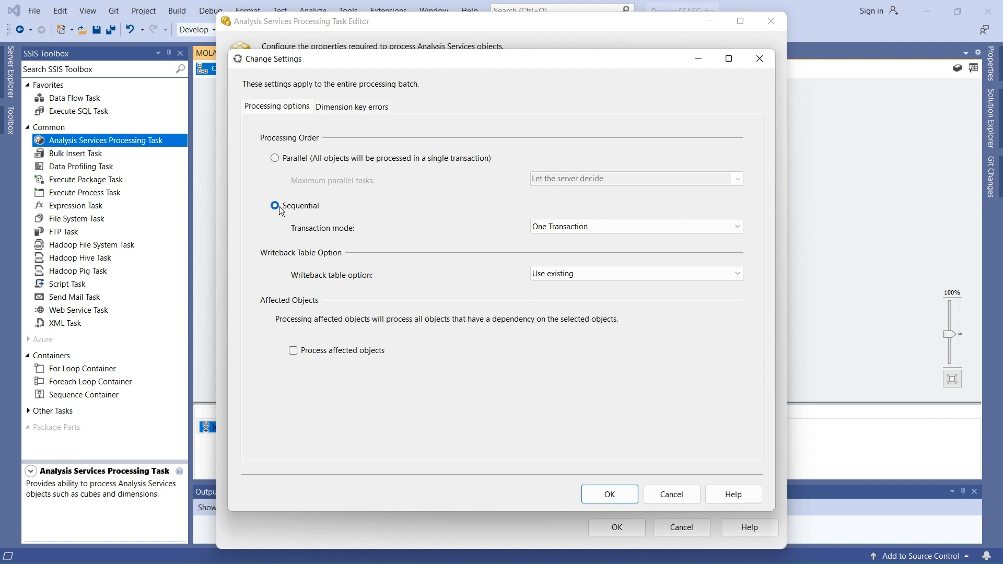
left_click(275, 159)
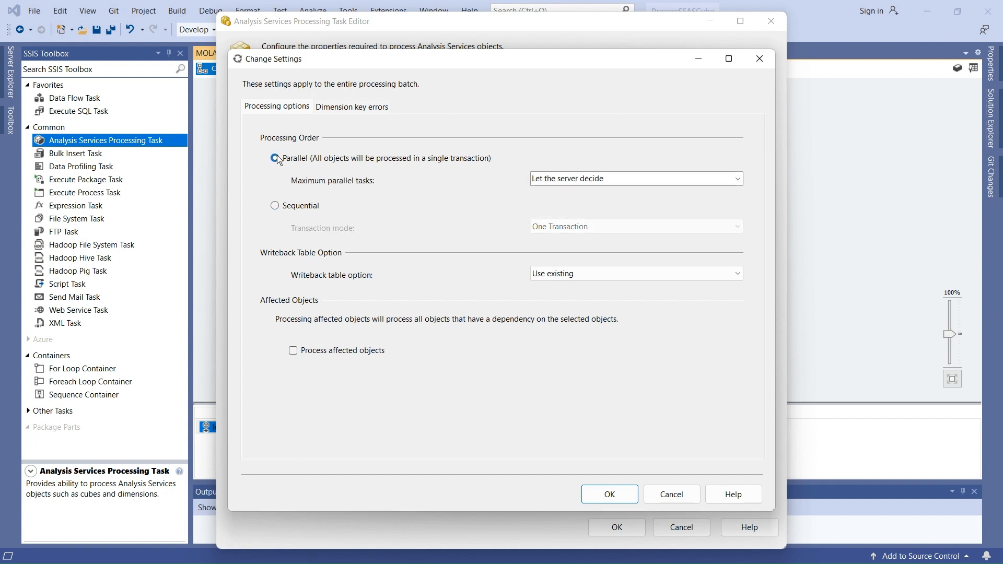
left_click(738, 180)
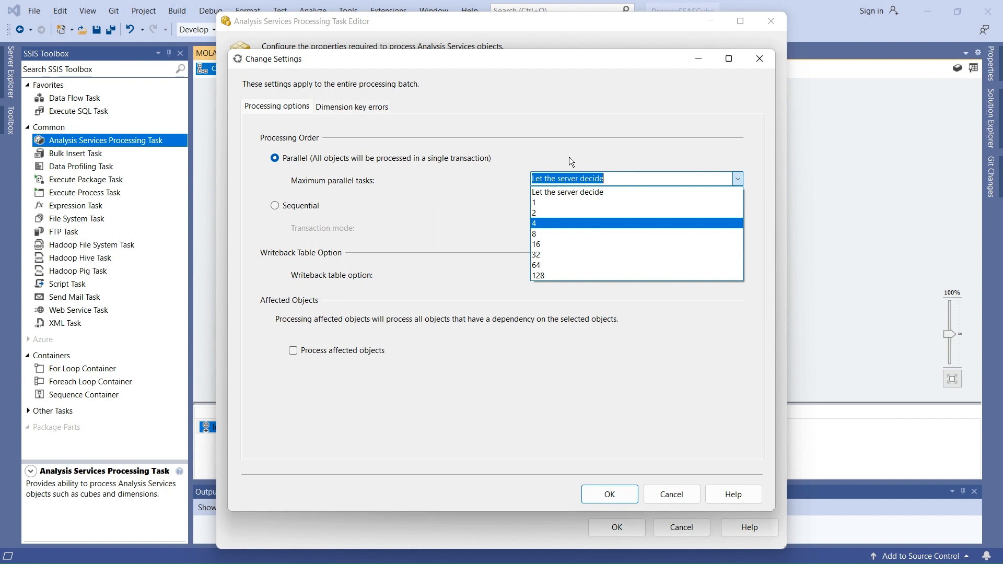
left_click(557, 151)
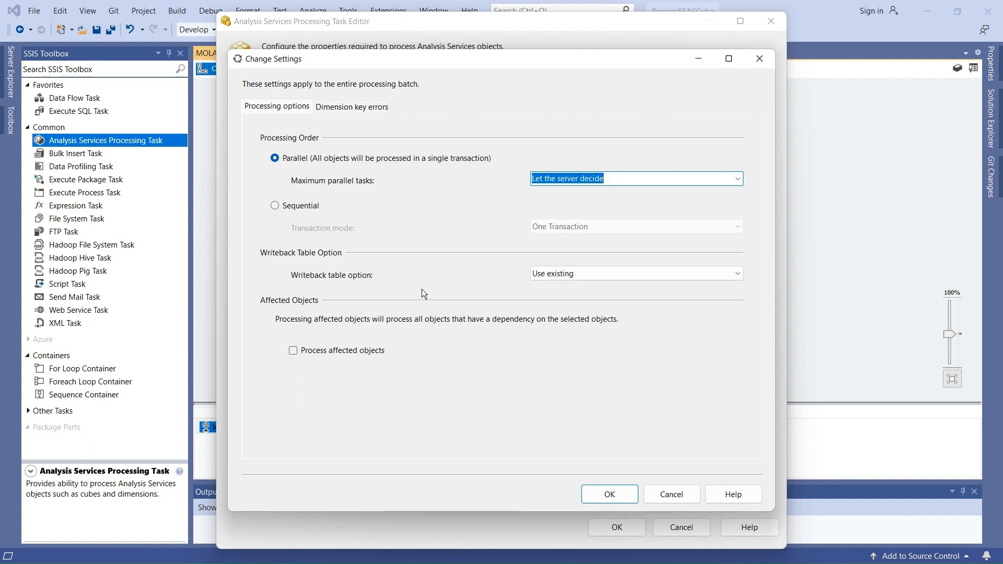
Switch dimension key errors to a custom configuration, keeping Convert to unknown as key error action
left_click(350, 108)
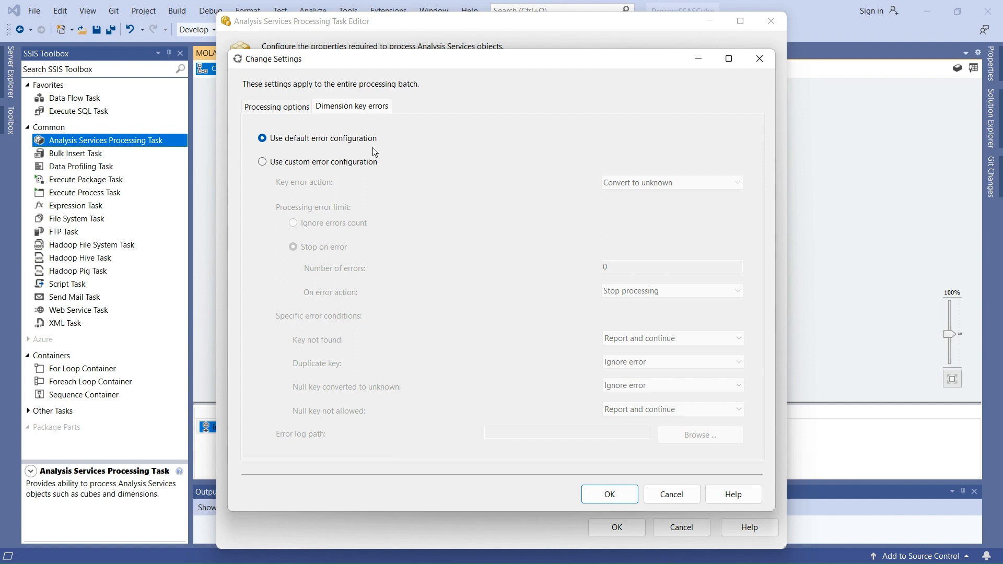
left_click(263, 162)
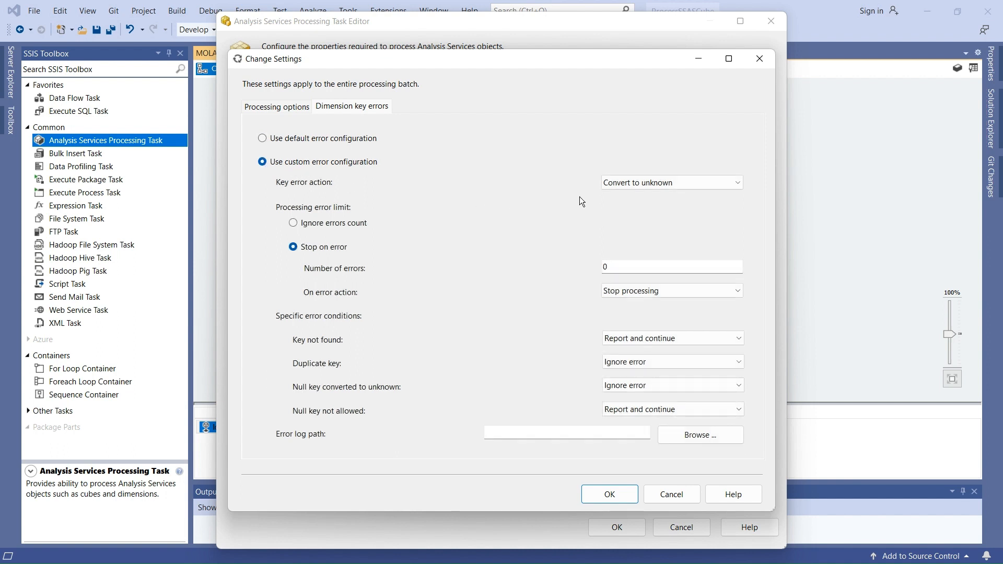
left_click(662, 184)
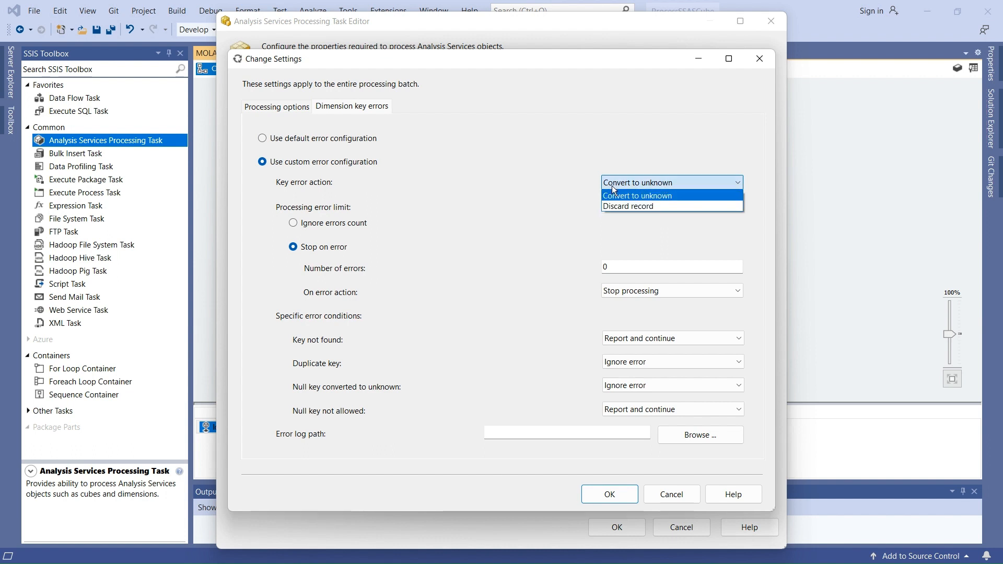
left_click(530, 156)
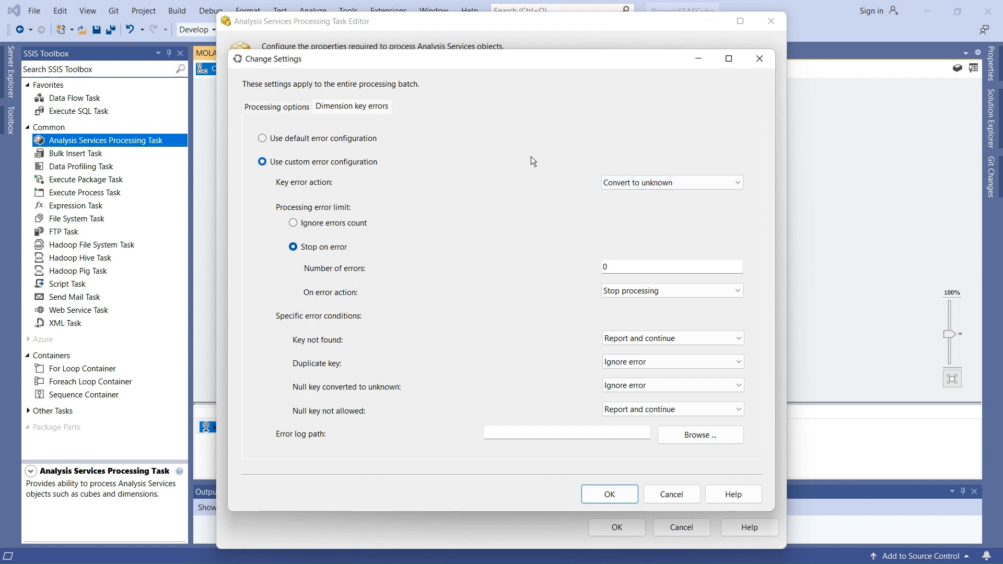
left_click(653, 267)
Keep Ignore error for duplicate keys and Report and continue for key not found
left_click(643, 362)
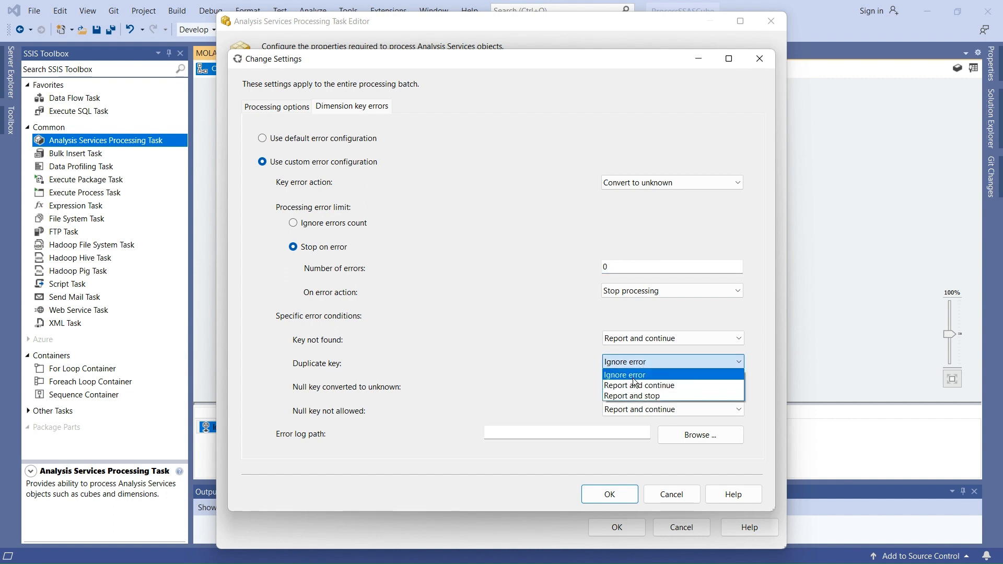
left_click(632, 376)
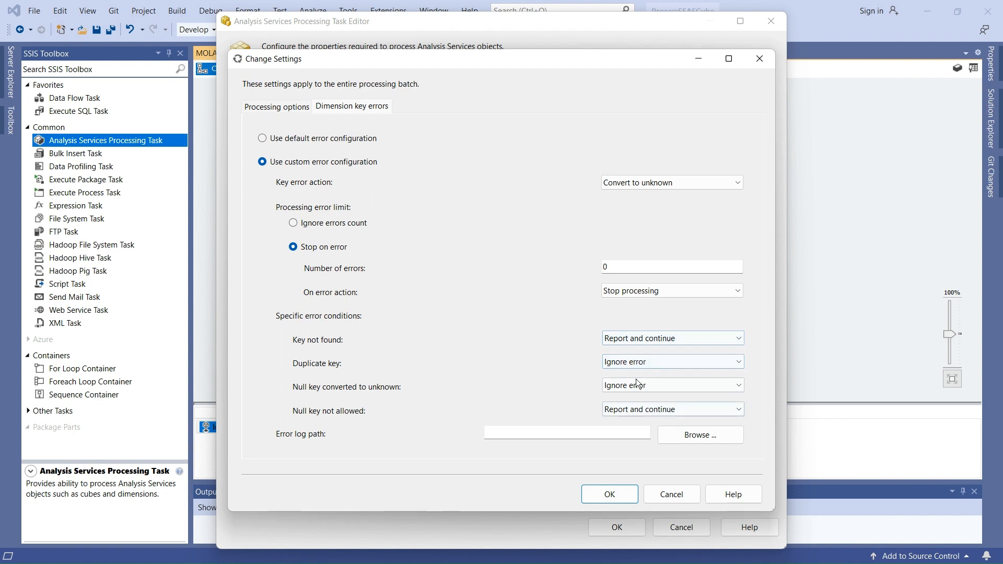
left_click(690, 337)
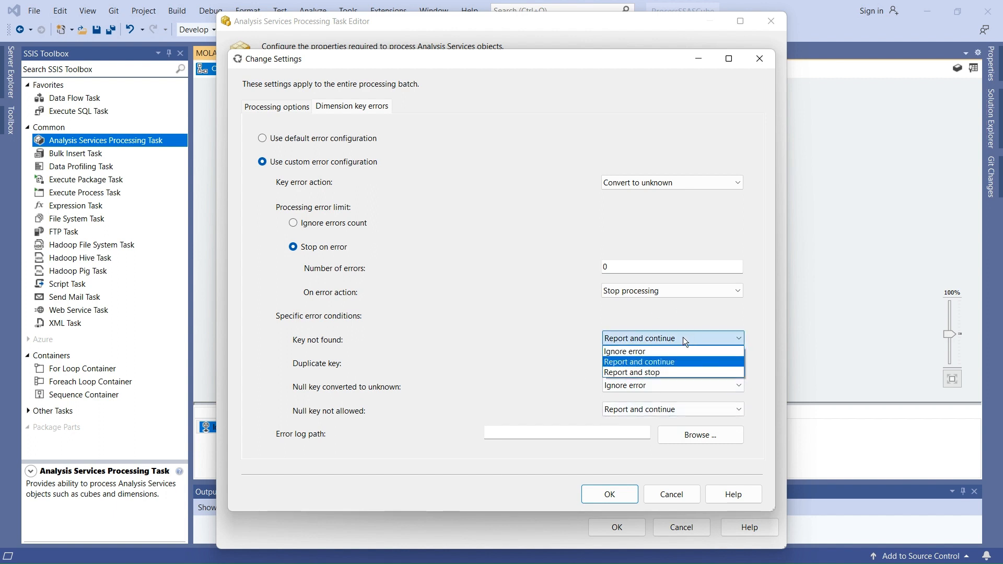
left_click(550, 321)
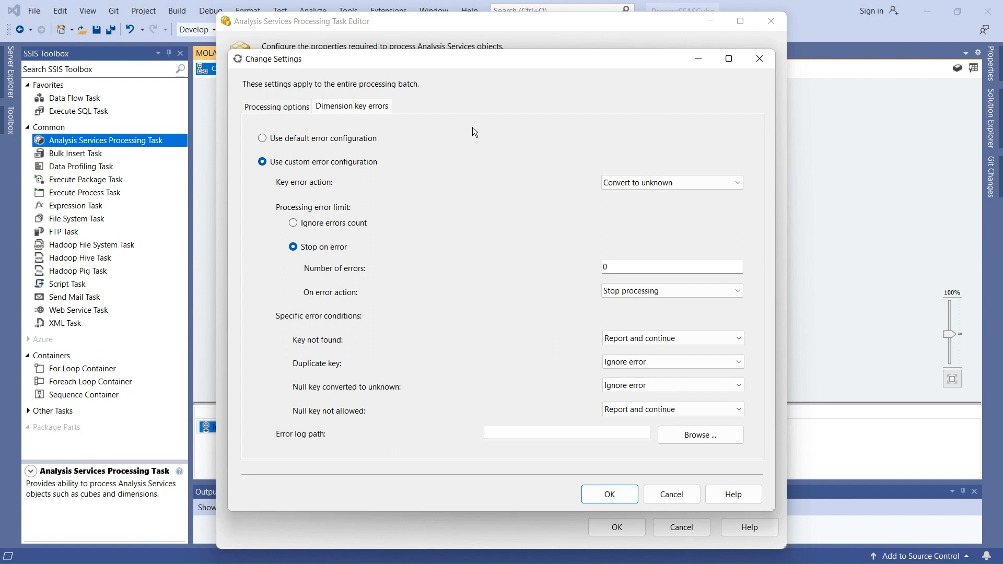
left_click(291, 108)
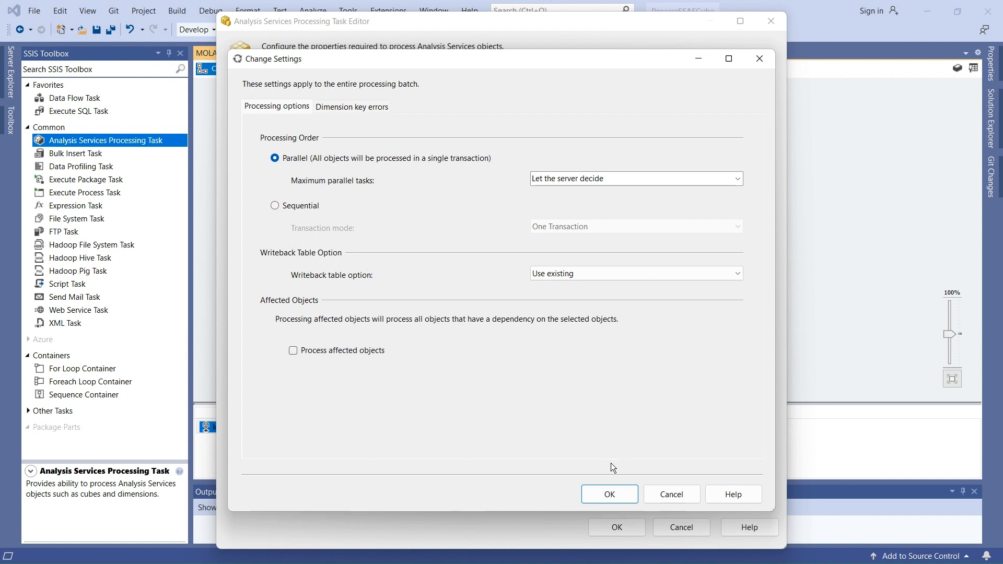
Accept the batch settings, close the processing task editor, and switch to SQL Server Management Studio
left_click(602, 489)
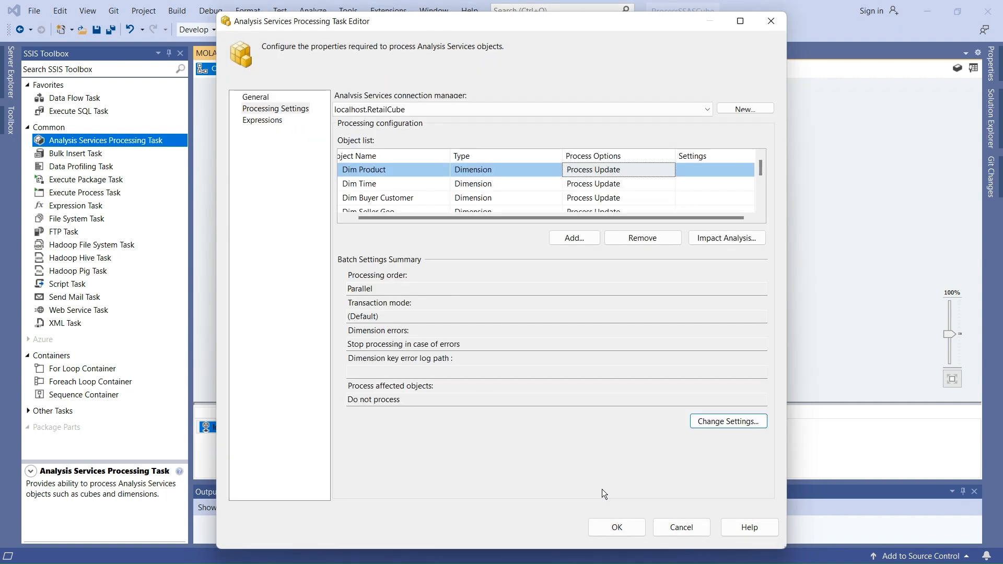
left_click(615, 528)
left_click(573, 274)
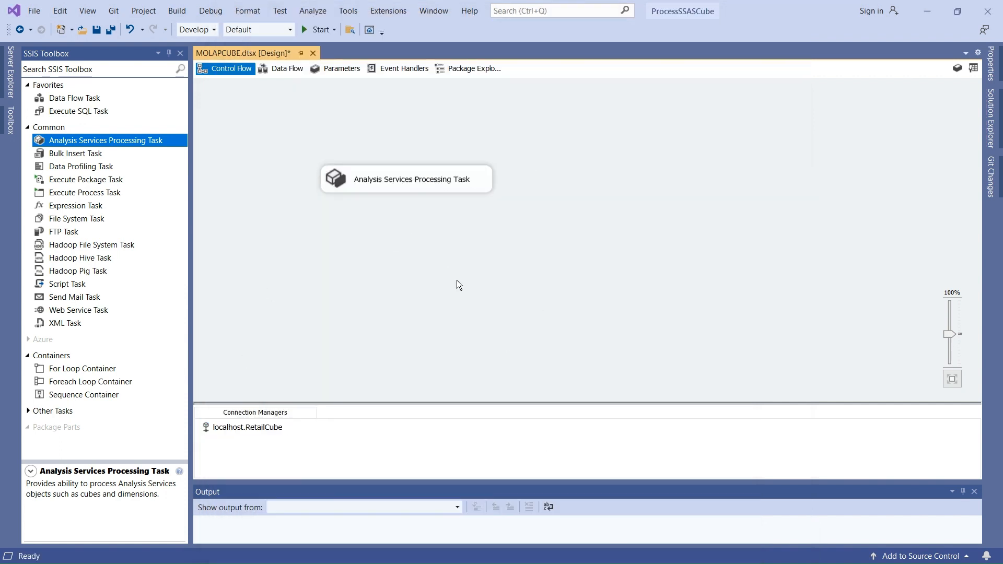
left_click(352, 563)
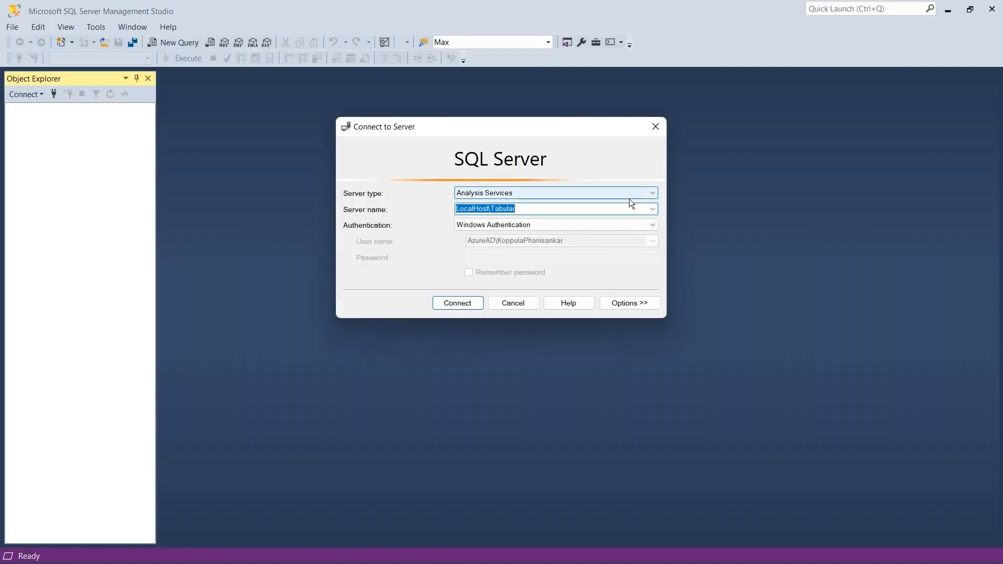
Connect to LocalHost and check the RetailCube database properties without changing them
left_click(652, 209)
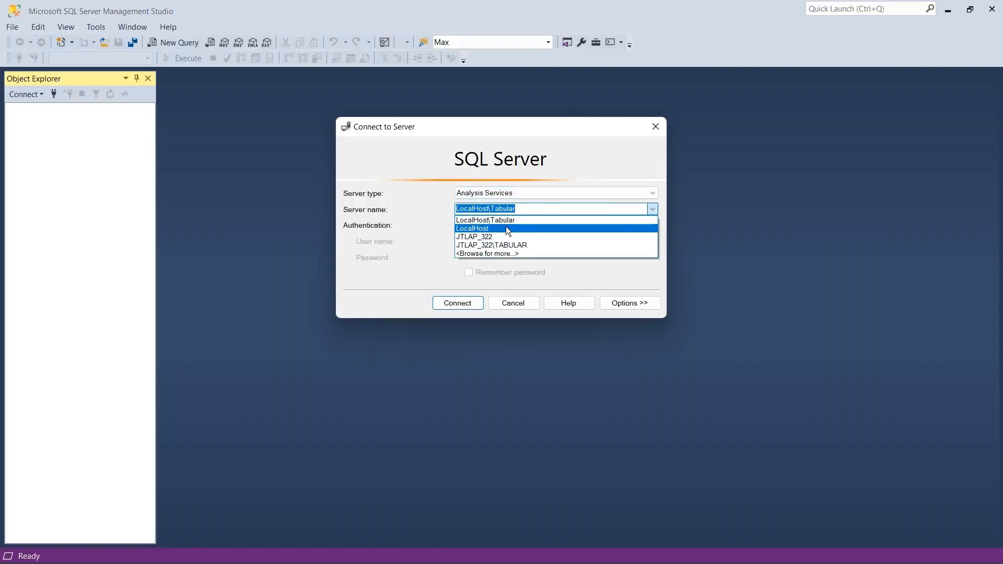
left_click(485, 229)
left_click(455, 303)
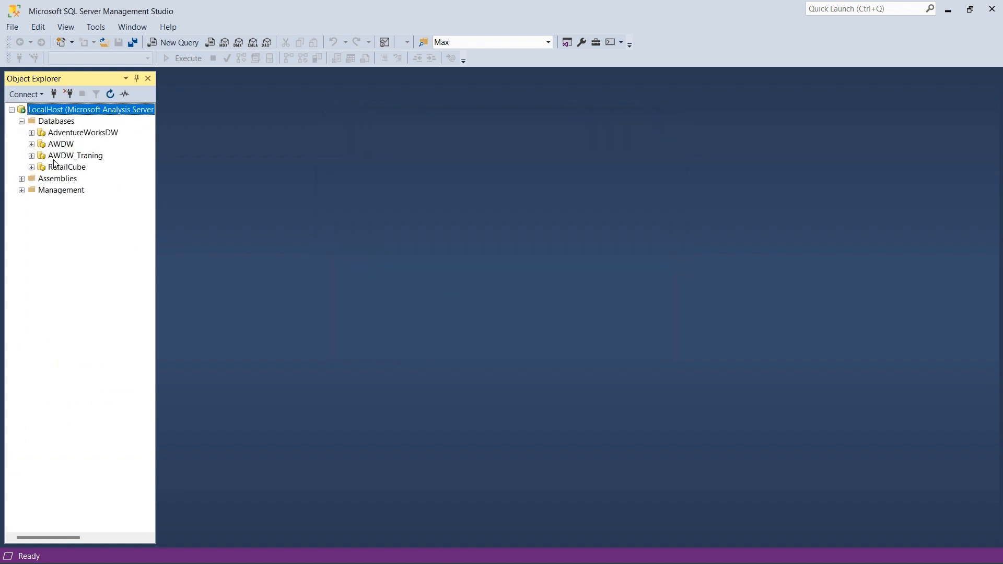
left_click(55, 166)
right_click(56, 166)
left_click(84, 322)
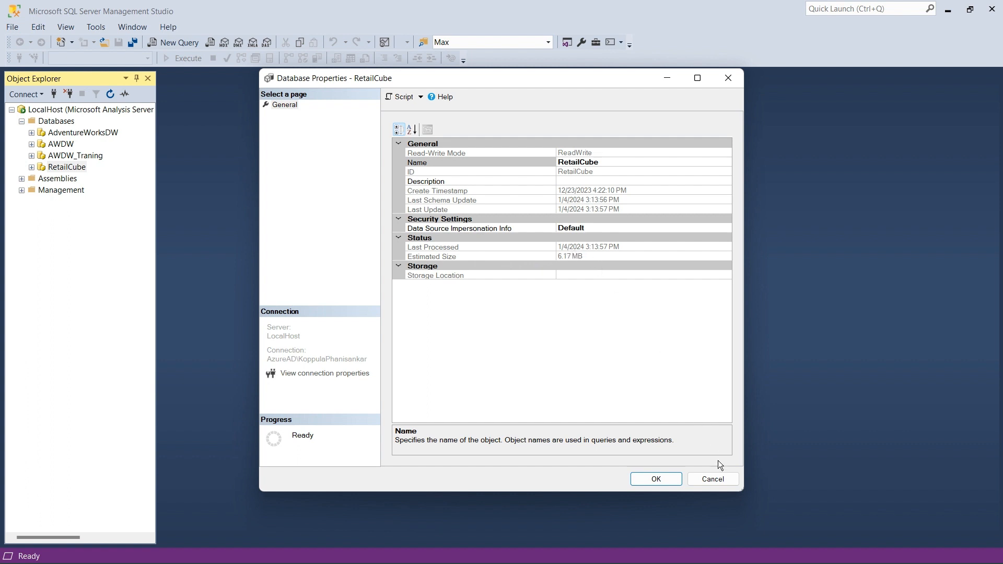
left_click(720, 478)
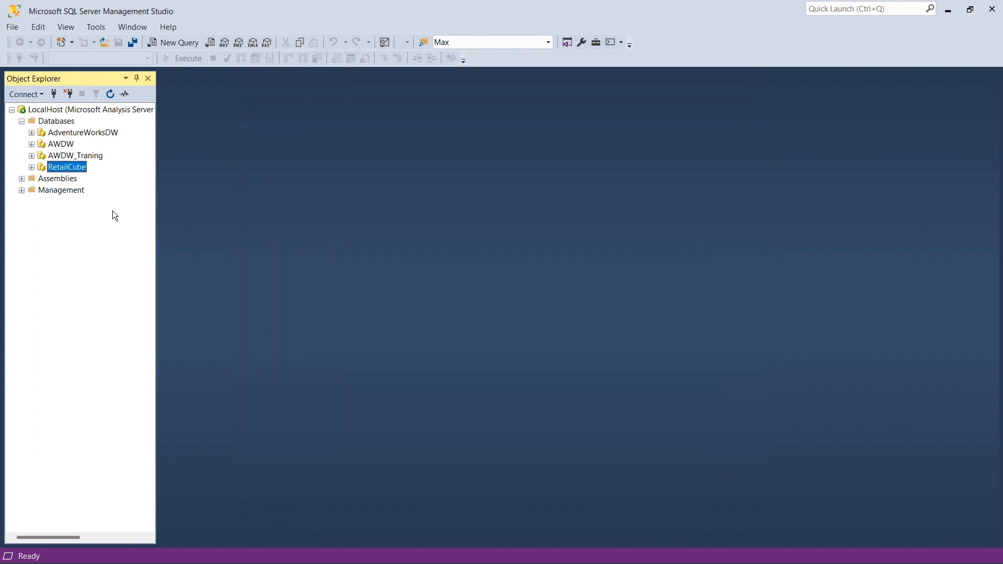
Connect to the LocalHost\Tabular Analysis Services server and expand its Databases
left_click(27, 94)
left_click(50, 121)
left_click(652, 217)
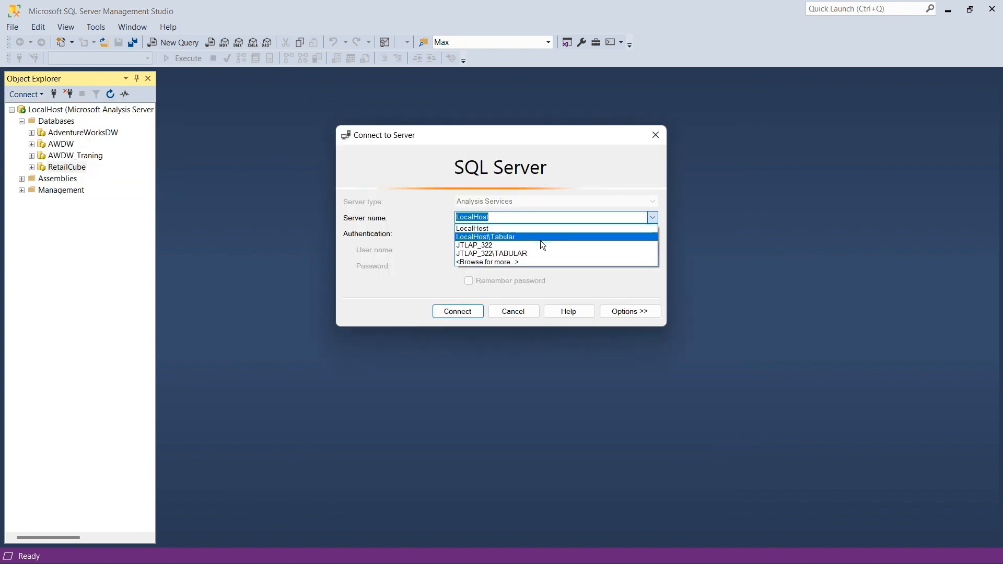
left_click(510, 237)
left_click(458, 312)
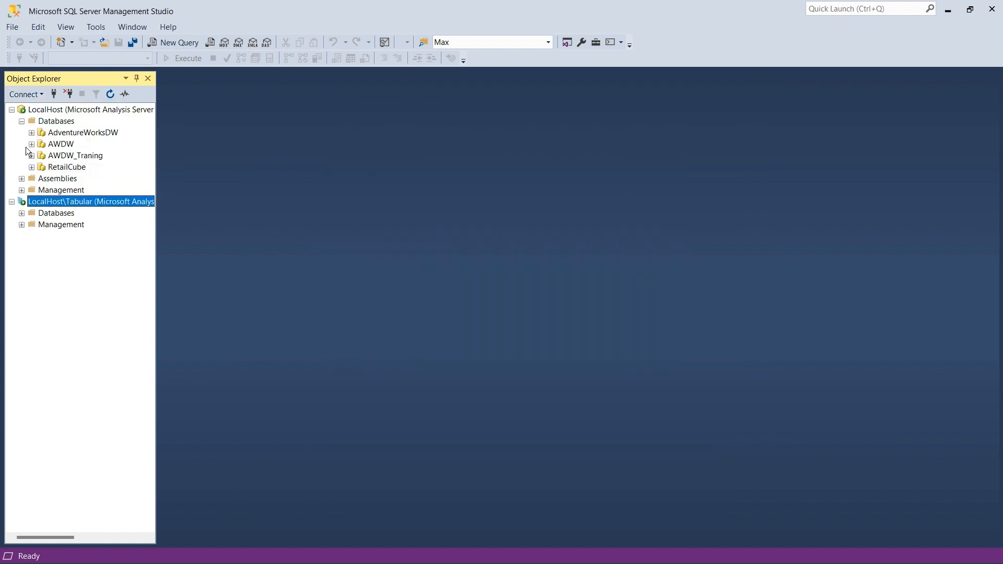
left_click(22, 213)
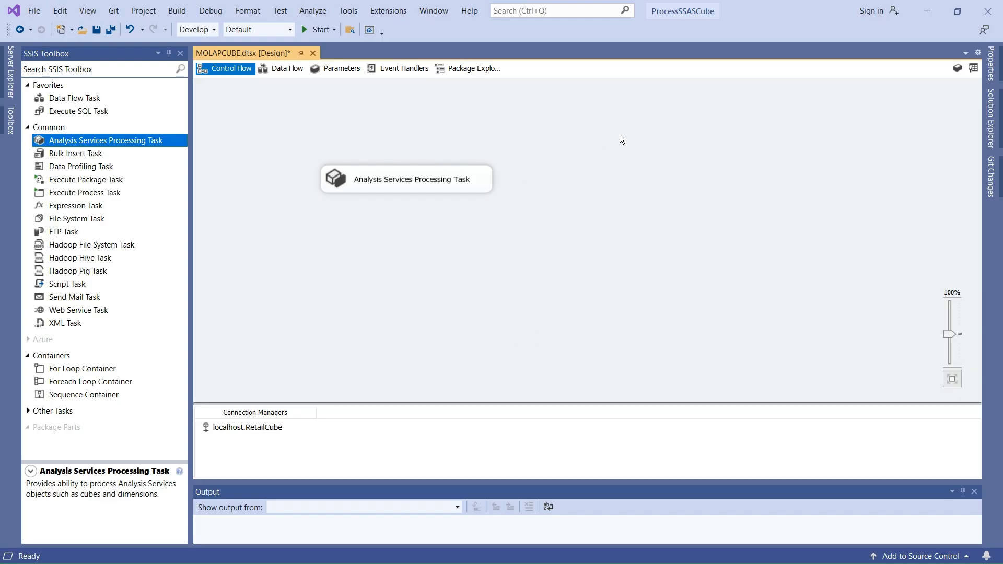
Execute the MOLAPCUBE.dtsx package from Solution Explorer
left_click(997, 131)
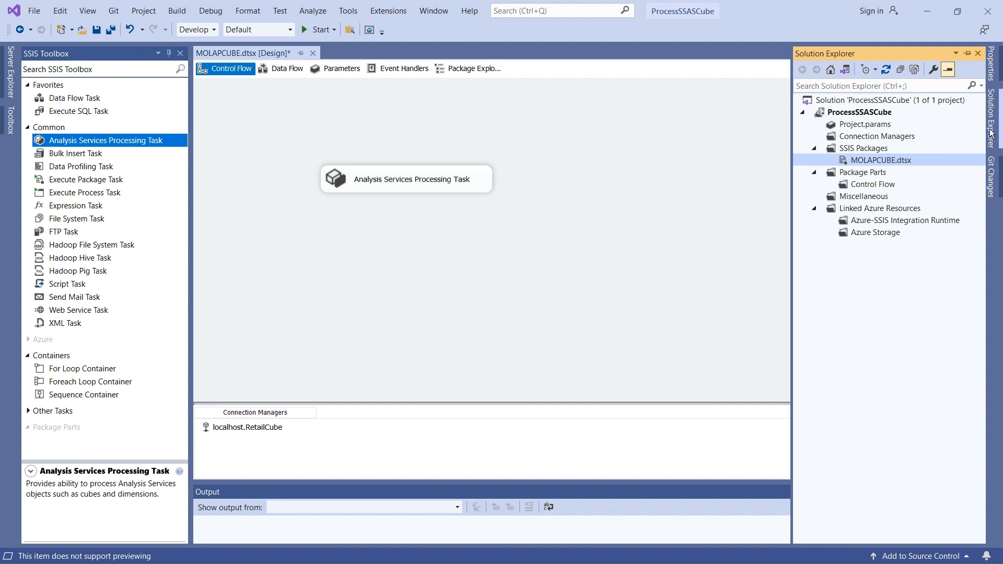
right_click(870, 163)
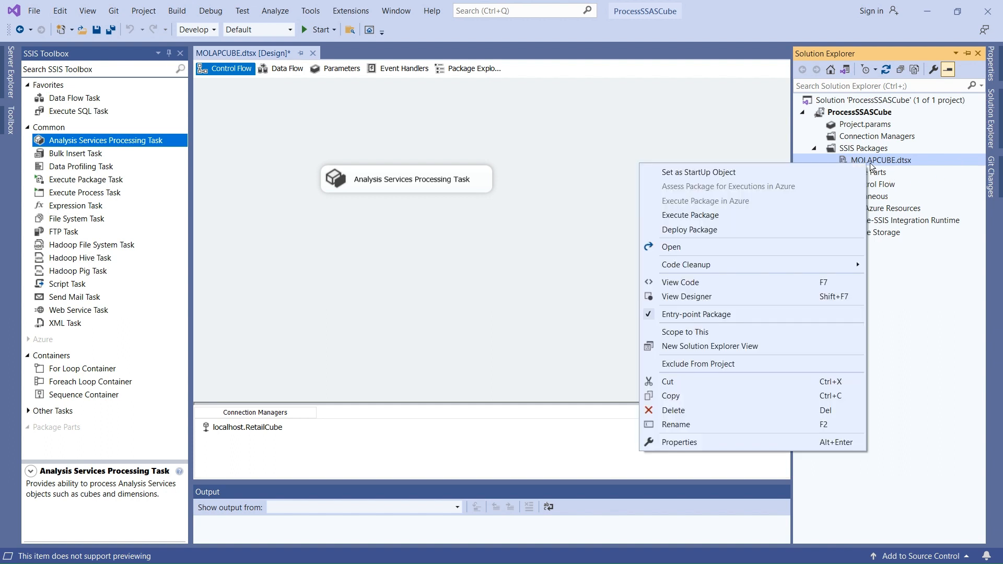
left_click(714, 215)
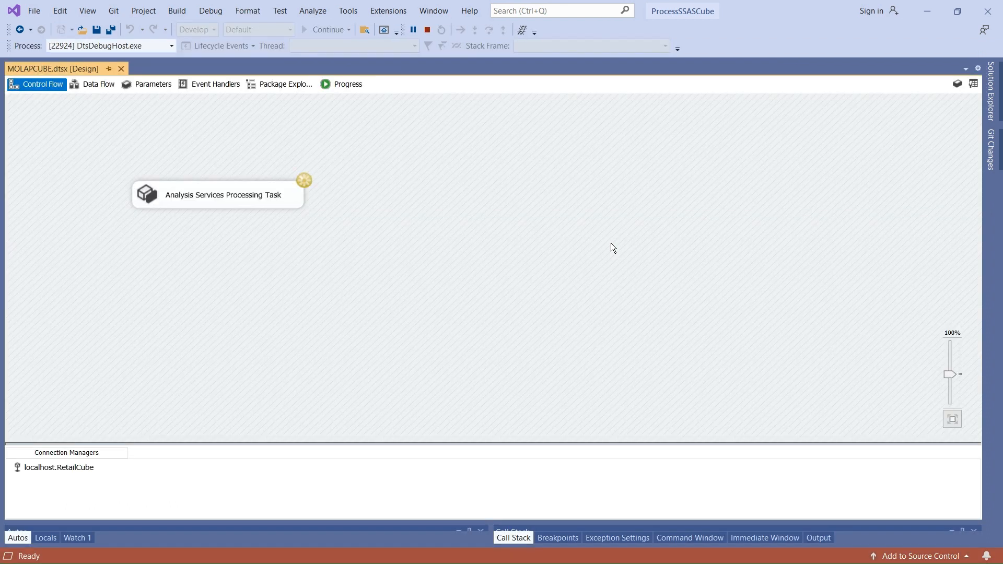
Review the Progress log, including the Seller Region processing line, then return to Control Flow
left_click(349, 86)
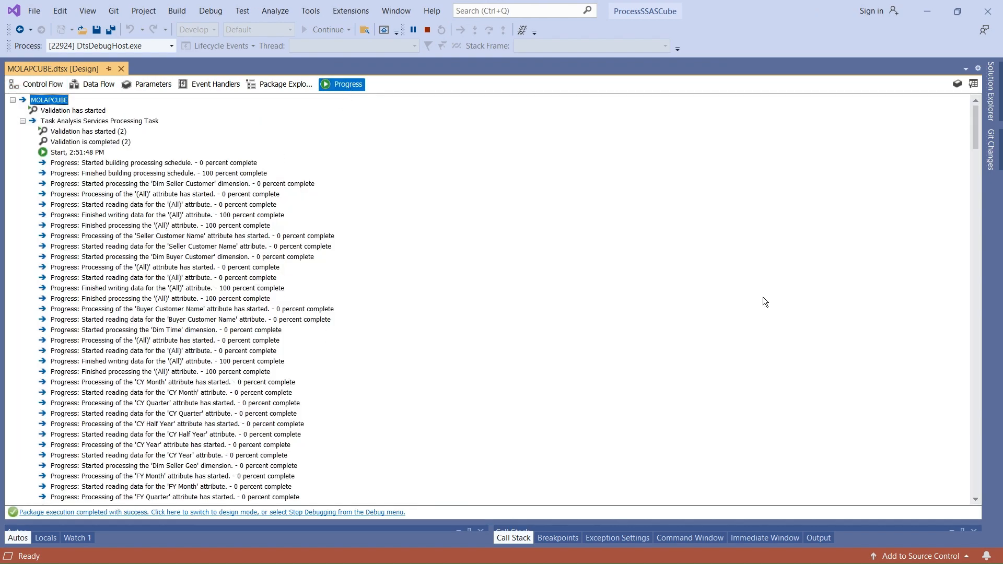
left_click_drag(976, 137, 985, 222)
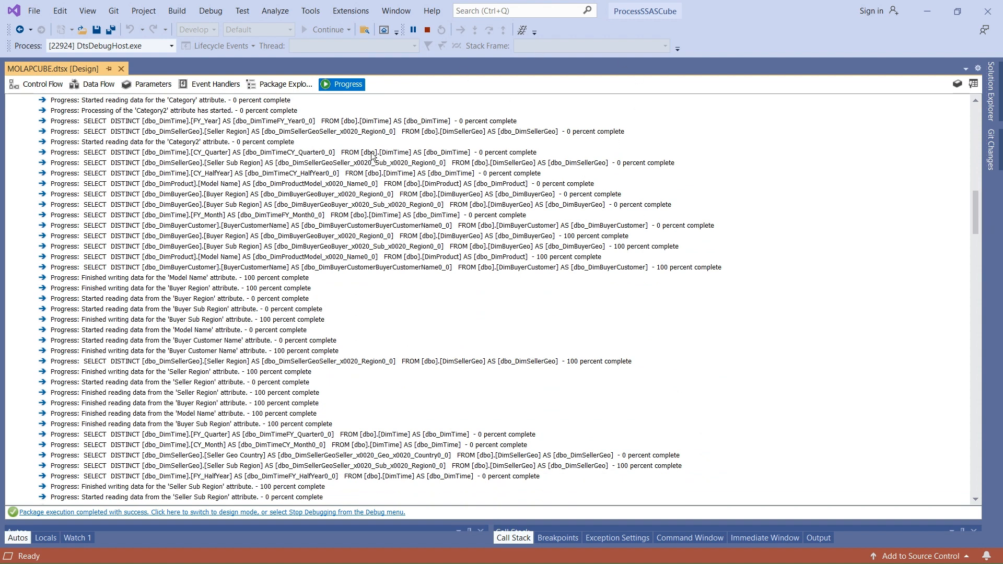
left_click(160, 364)
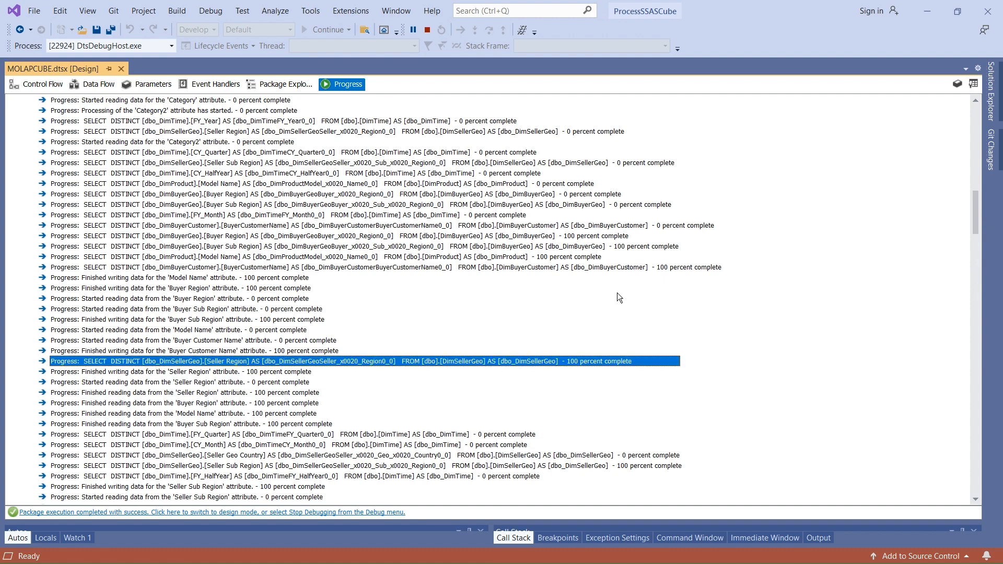
left_click_drag(975, 216, 980, 265)
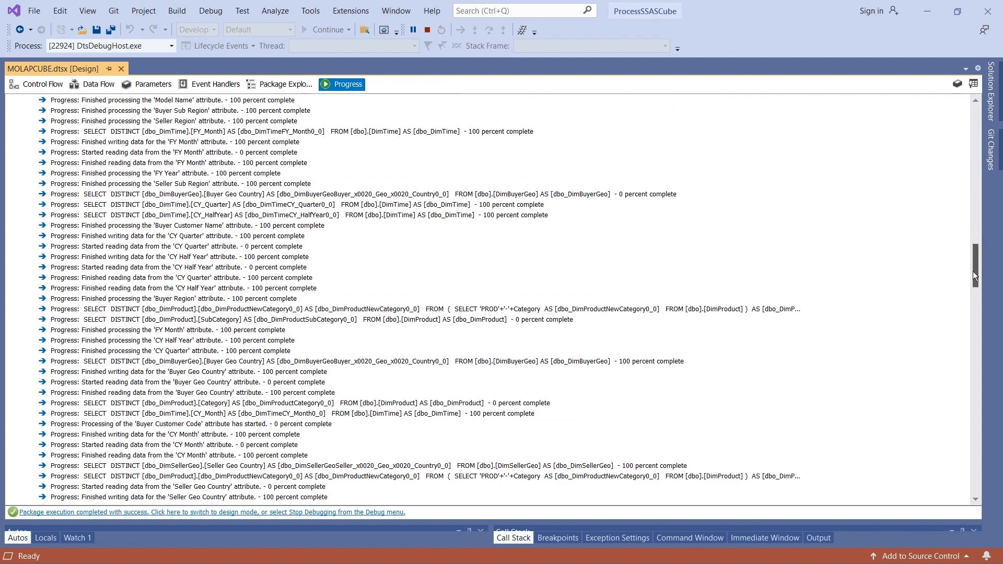
left_click_drag(973, 273, 996, 530)
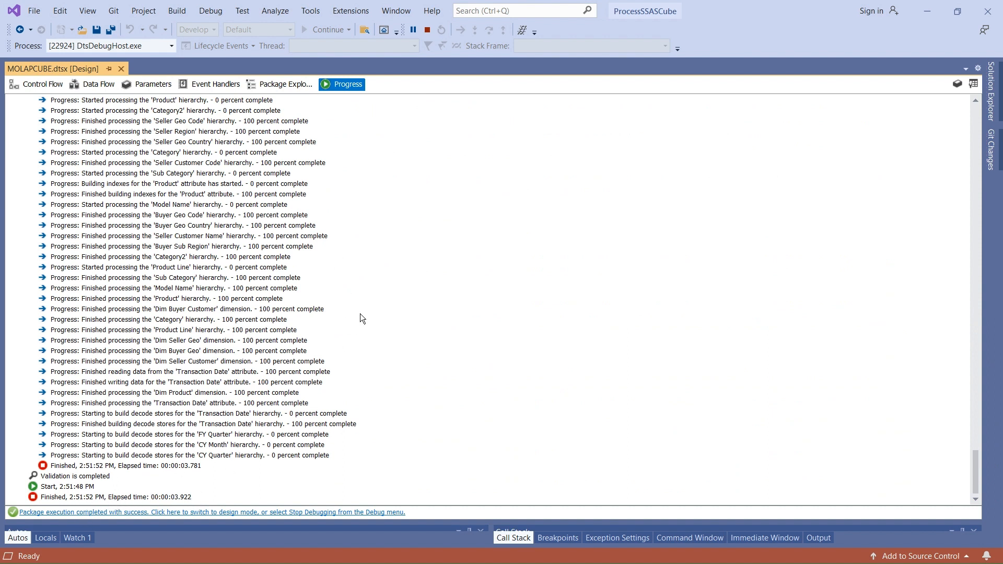
left_click(42, 83)
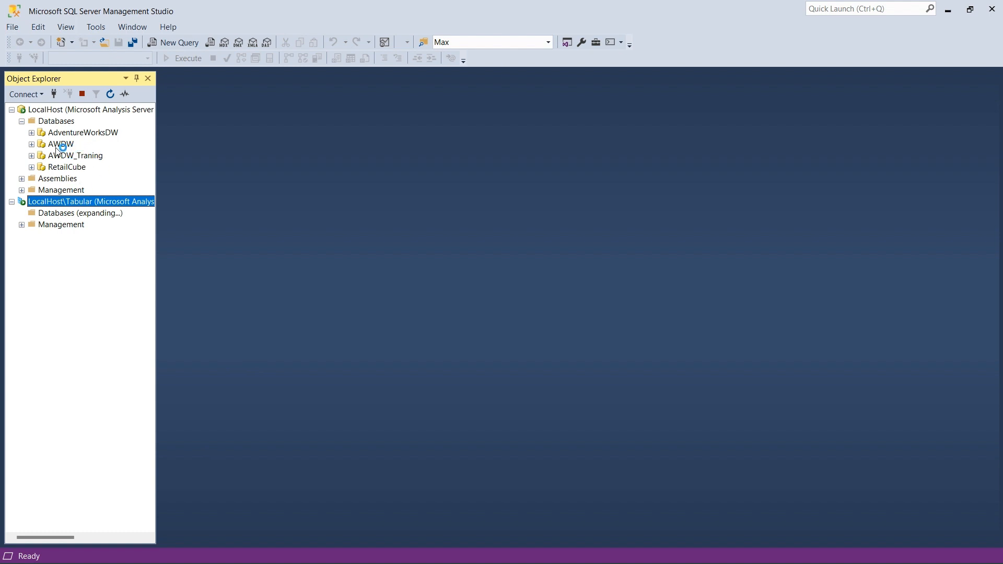
Refresh the Analysis Services Databases folder
left_click(65, 169)
right_click(63, 169)
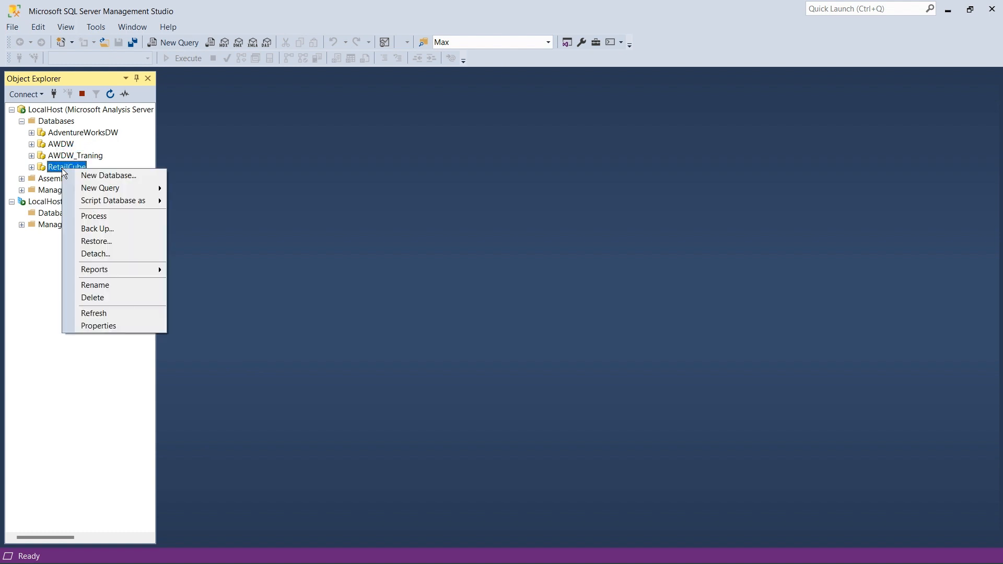
left_click(51, 122)
right_click(51, 121)
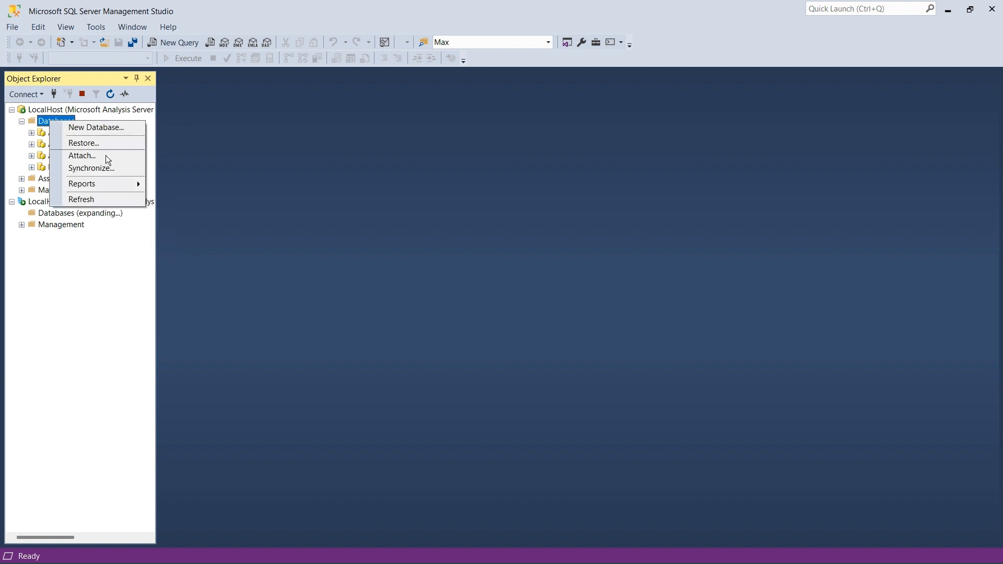
left_click(87, 200)
Check RetailCube's Last Update (1/14/2024 2:51:51 PM) in Properties, cancel, and return to Visual Studio
left_click(63, 168)
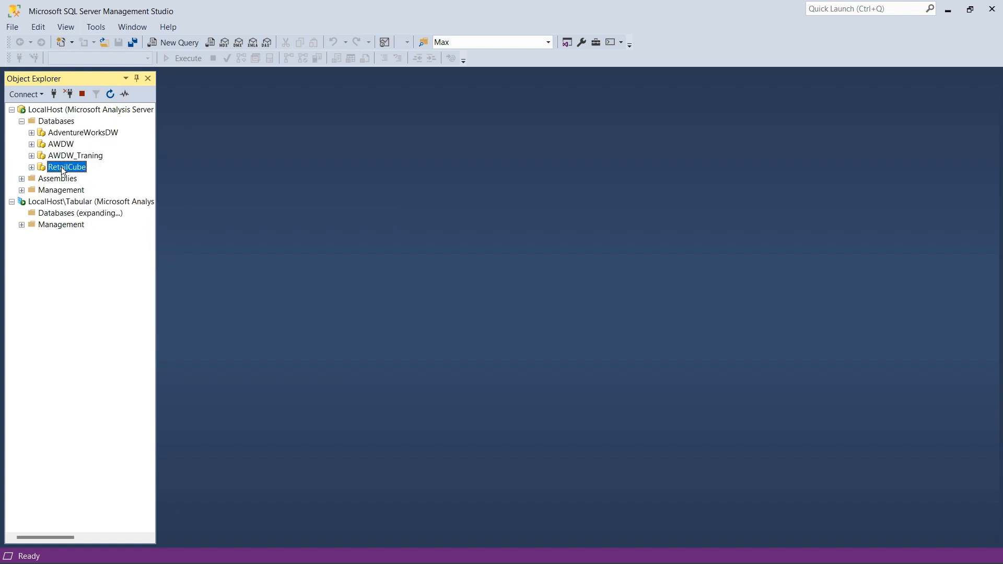
right_click(62, 168)
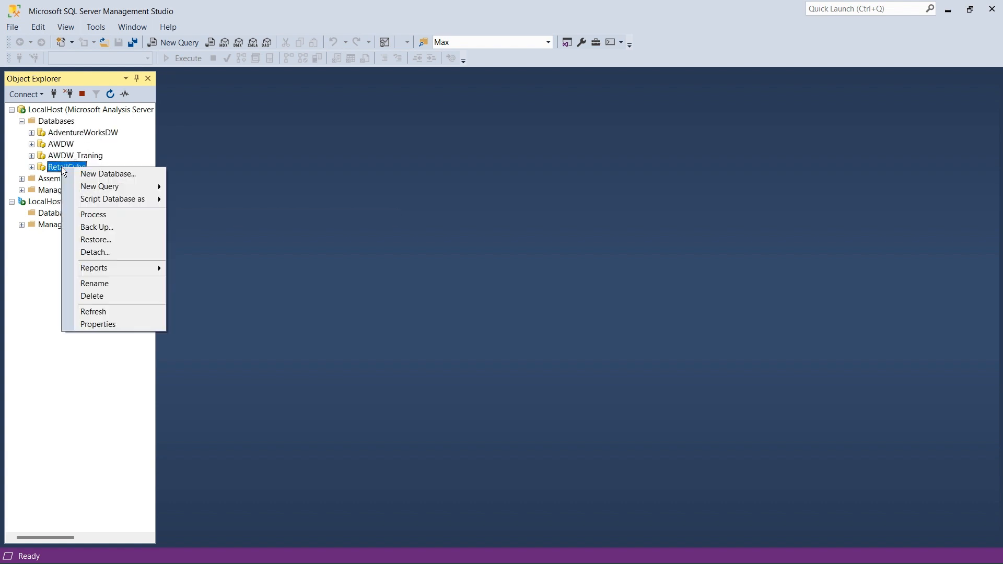
left_click(83, 325)
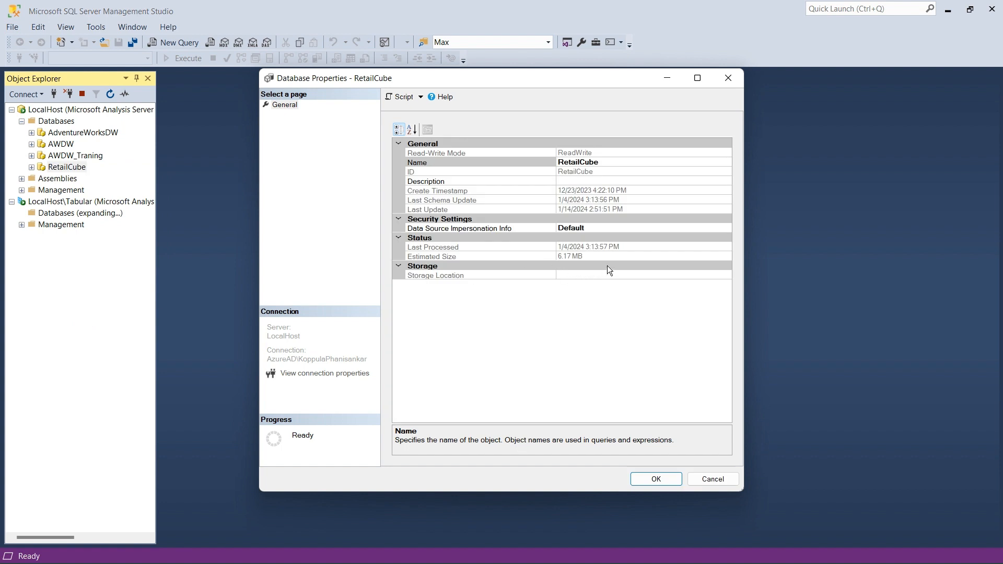
left_click(627, 208)
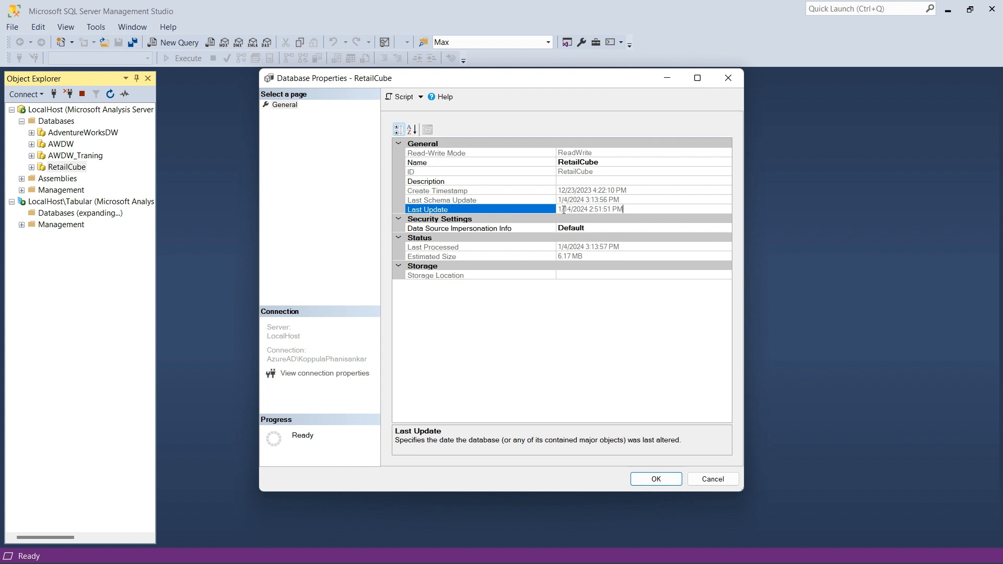
left_click_drag(561, 210, 631, 208)
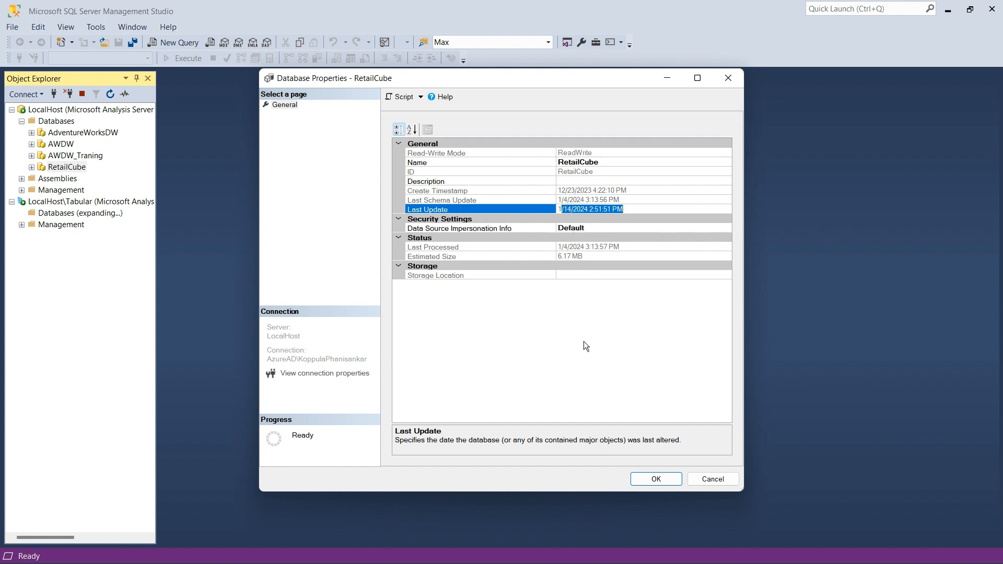
left_click(723, 481)
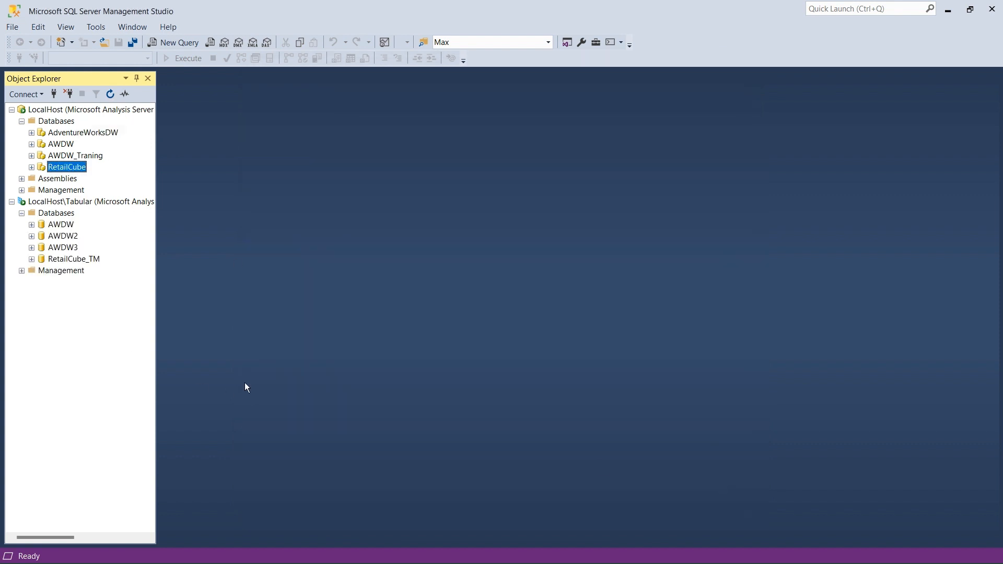
key("alt+Tab")
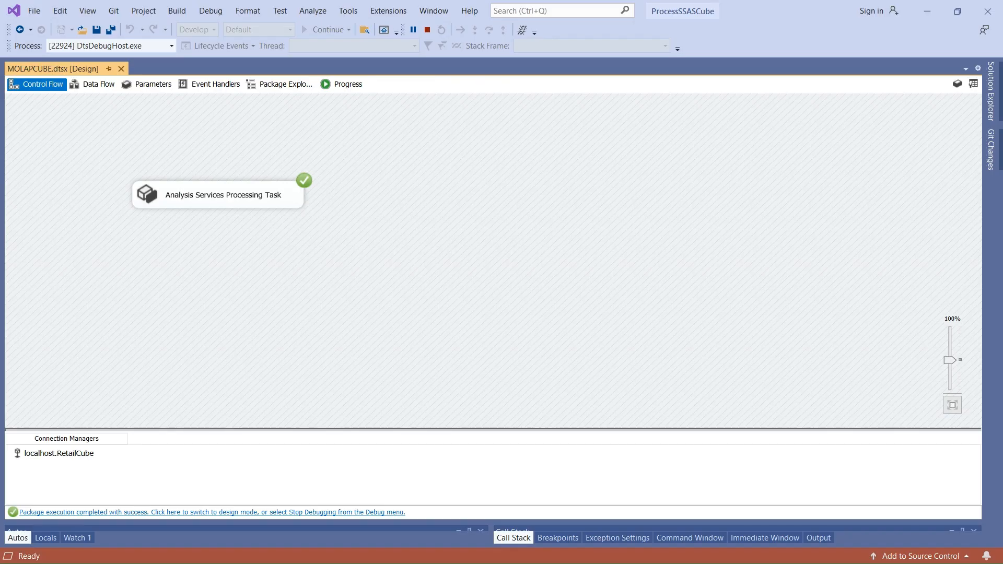
Stop debugging and add a new SSIS package to the SSIS Packages folder
left_click(427, 30)
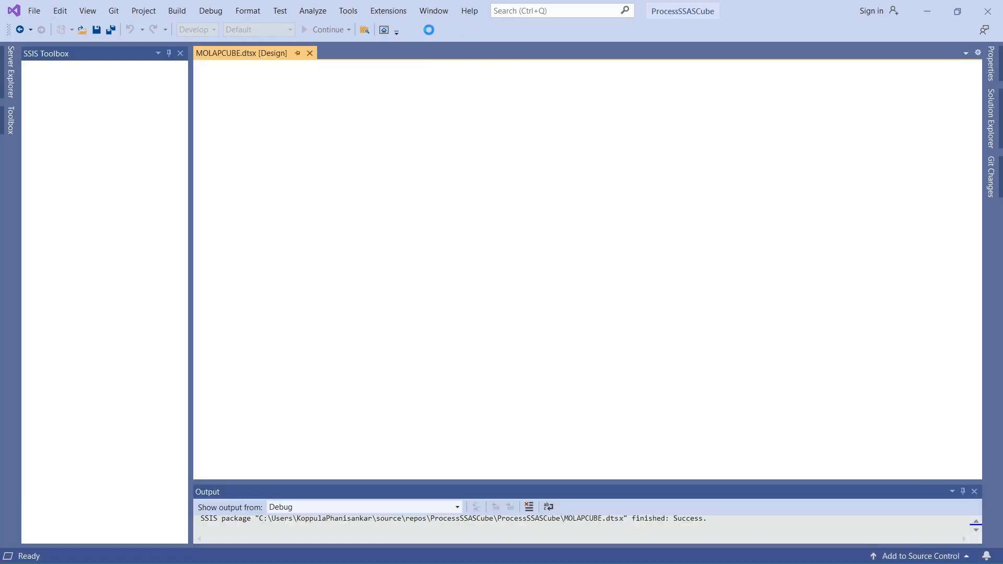
left_click(990, 120)
left_click(866, 148)
right_click(866, 149)
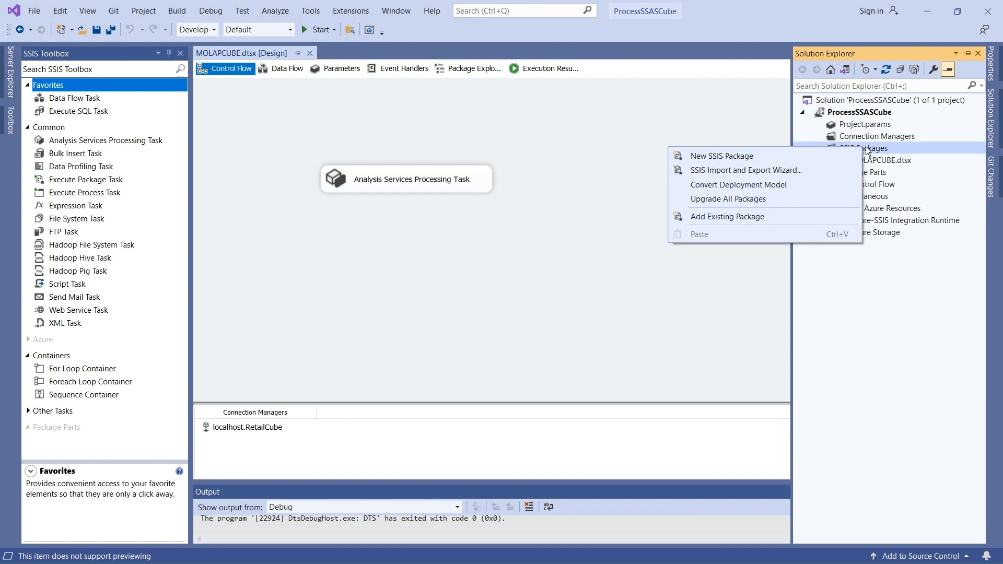
left_click(748, 155)
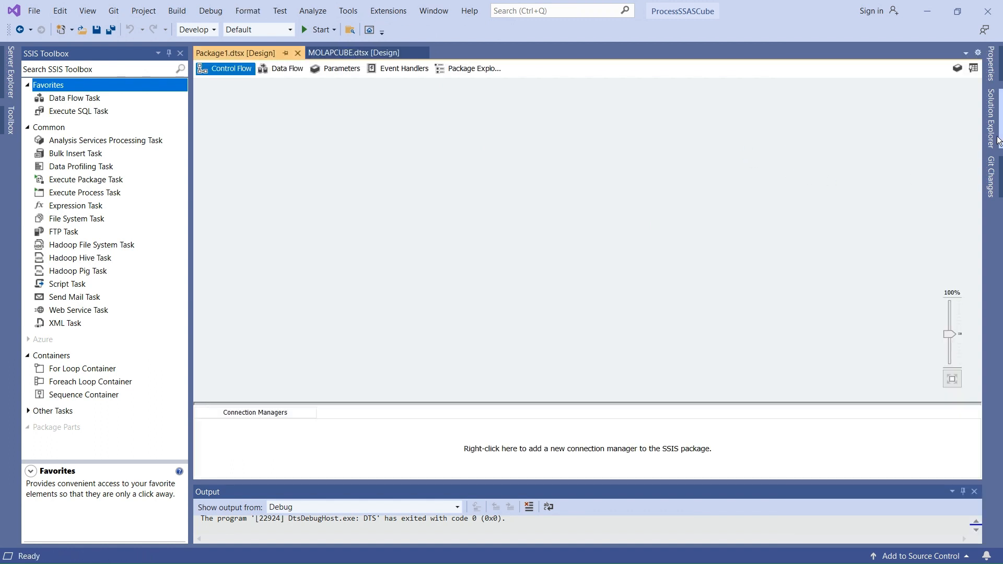
Rename Package1.dtsx to TABULARCUBE.dtsx and place an Analysis Services Processing Task on it
left_click(991, 119)
double_click(863, 172)
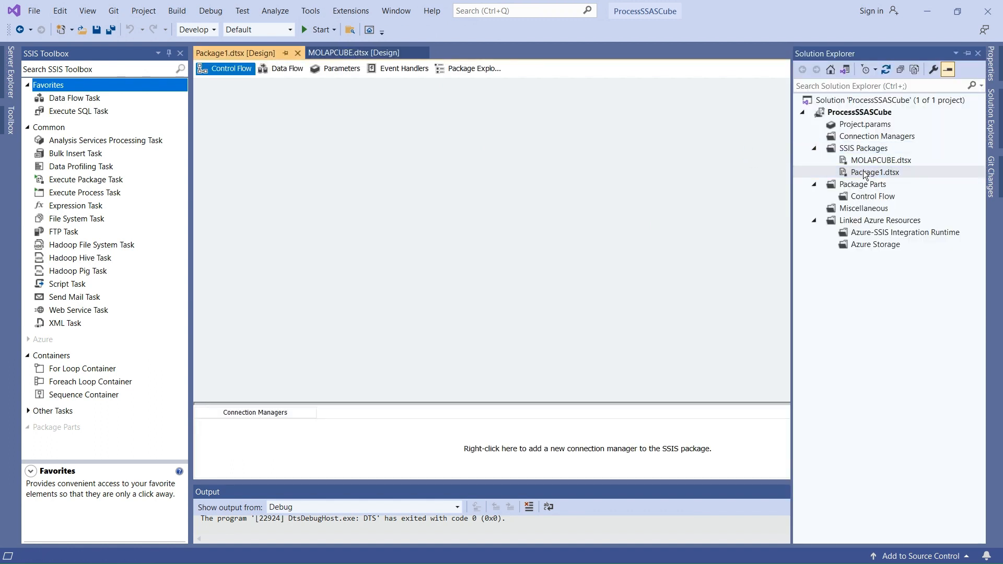
left_click(863, 170)
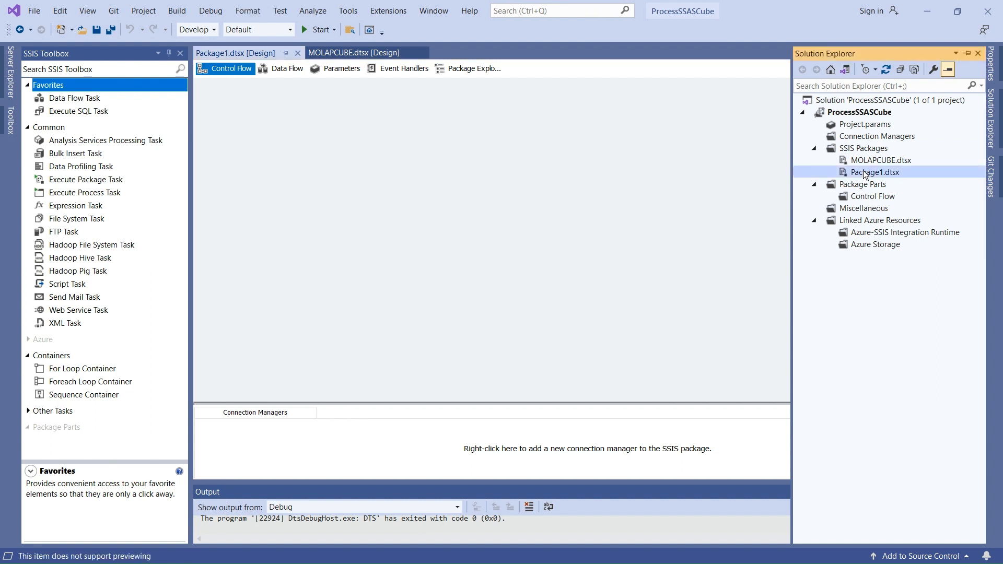
left_click(863, 171)
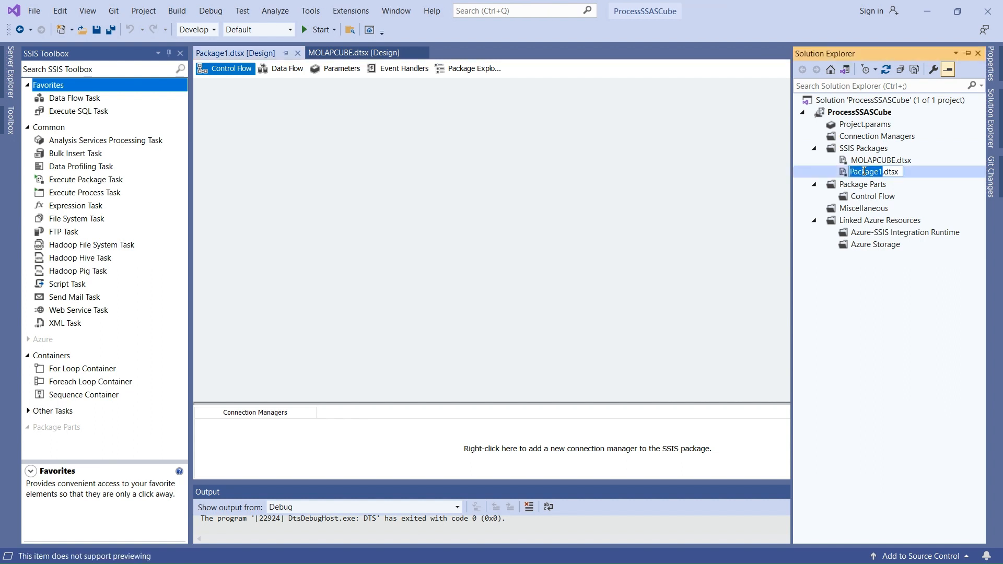
type("TABULARCUBE")
key("Return")
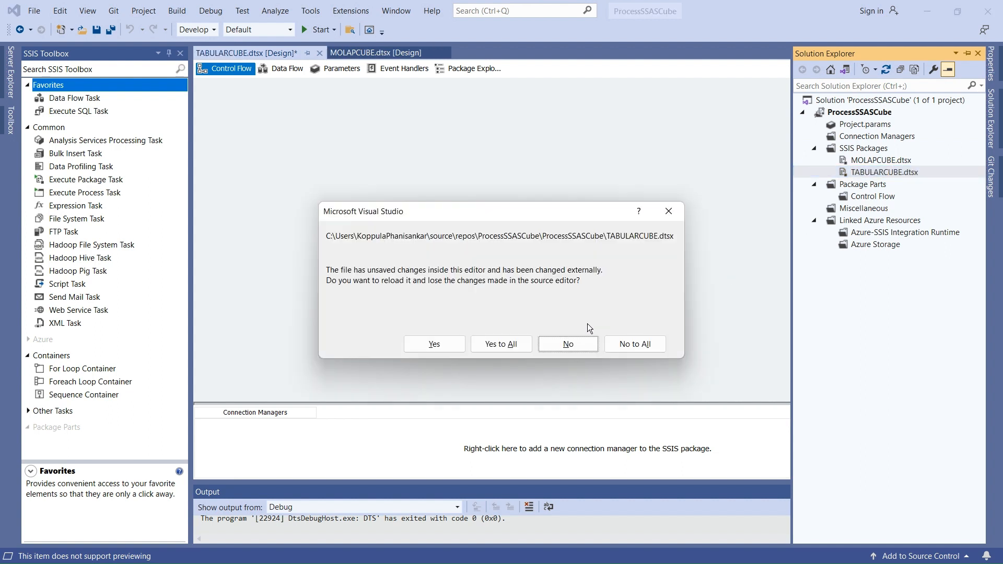
left_click(523, 346)
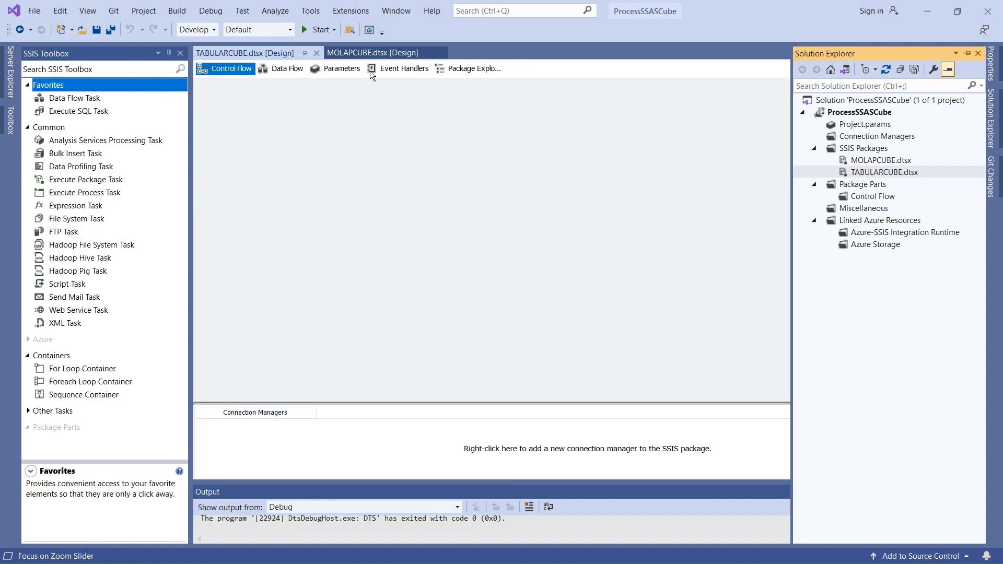
left_click_drag(112, 141, 355, 181)
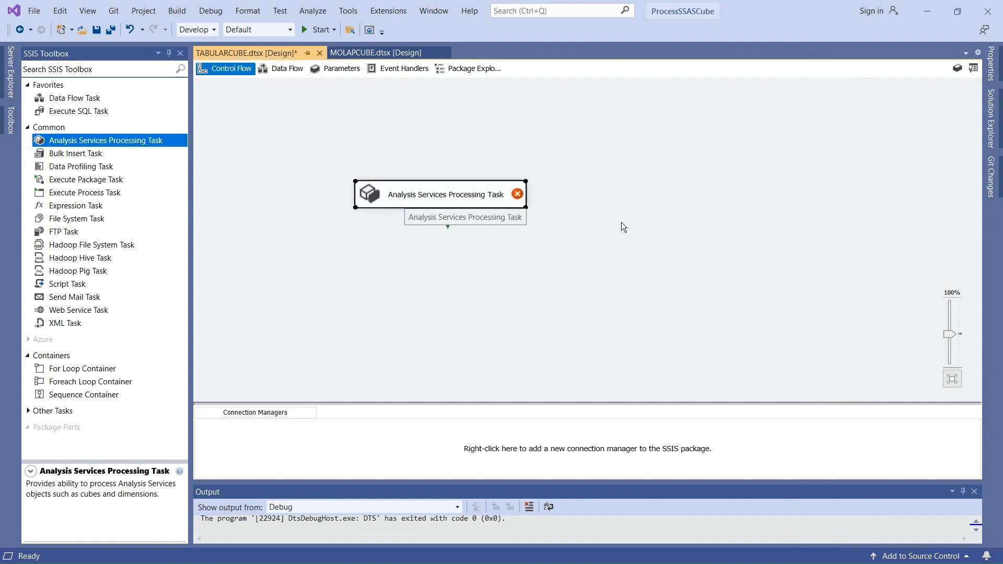
left_click(530, 258)
Open the task's Processing Settings and start editing a new Analysis Services connection
left_click(454, 202)
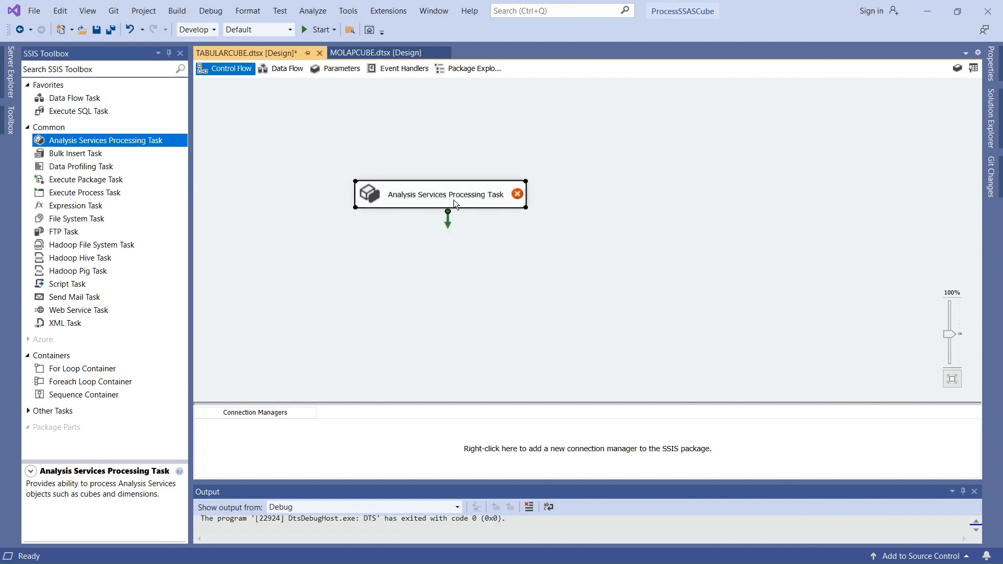
double_click(453, 199)
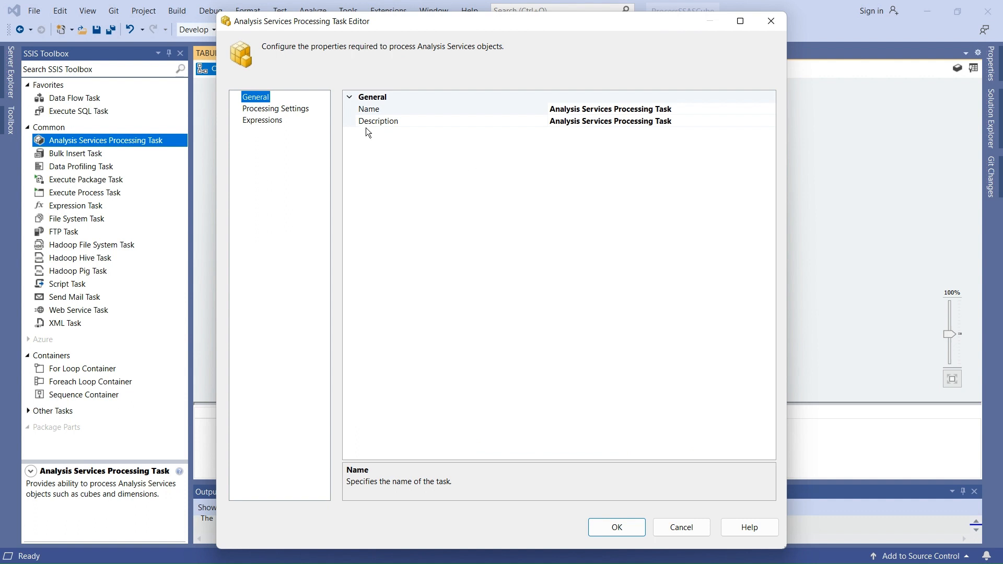
left_click(285, 110)
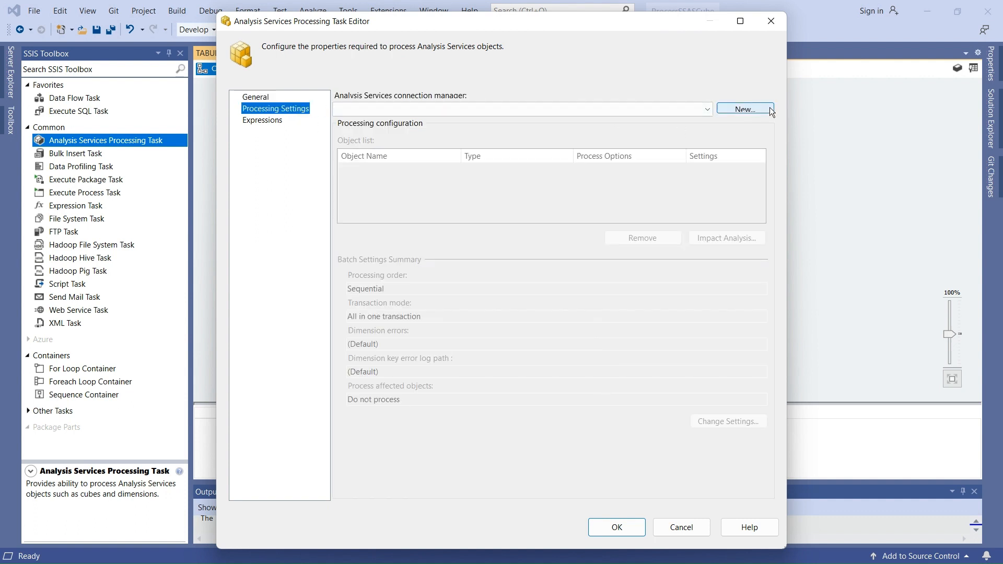
left_click(760, 107)
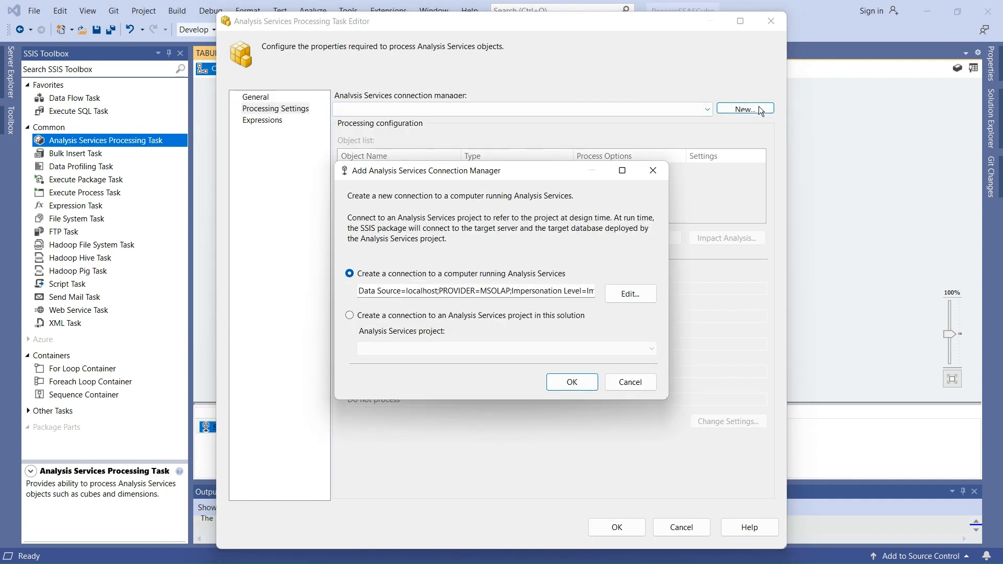
left_click(630, 299)
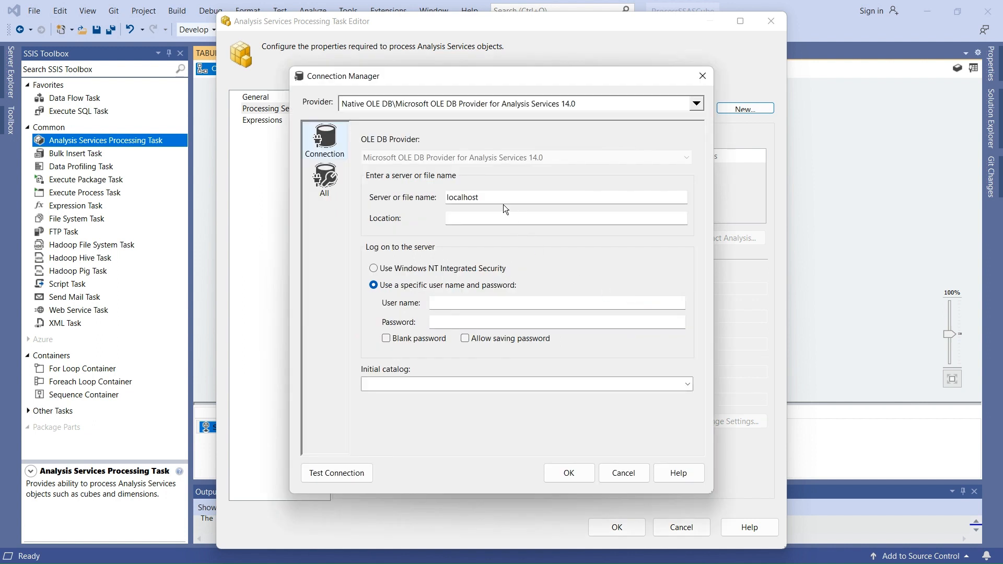
Set server localhost\Tabular, Windows integrated security, catalog RetailCube_TM, test and save the connection
left_click(500, 198)
type("\\Tabular")
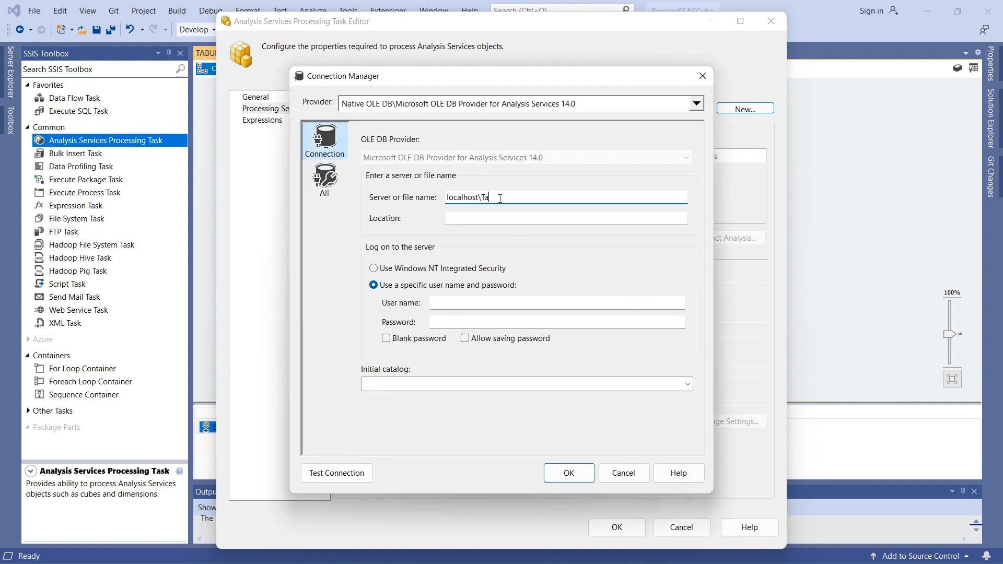
left_click(374, 268)
left_click(687, 384)
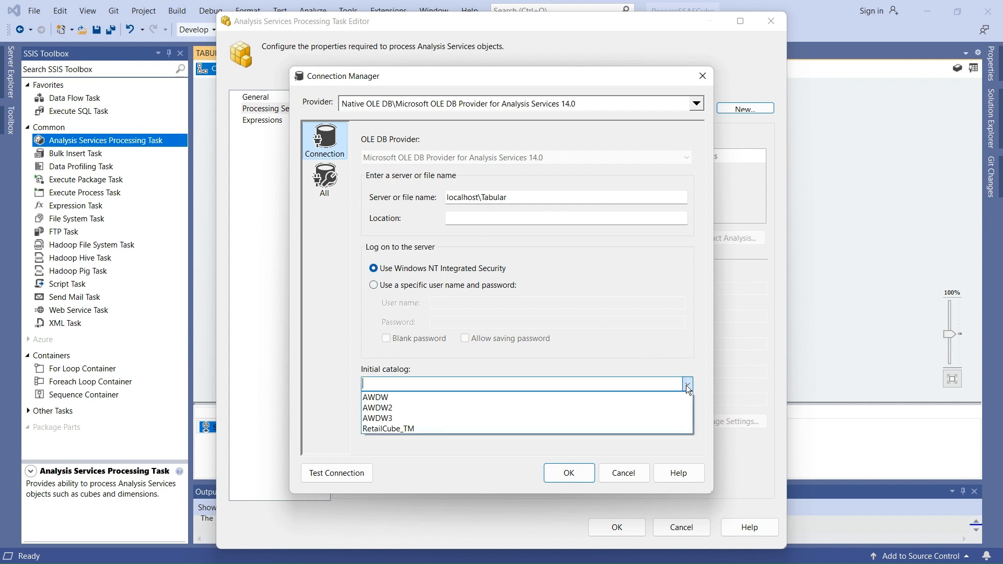
left_click(391, 429)
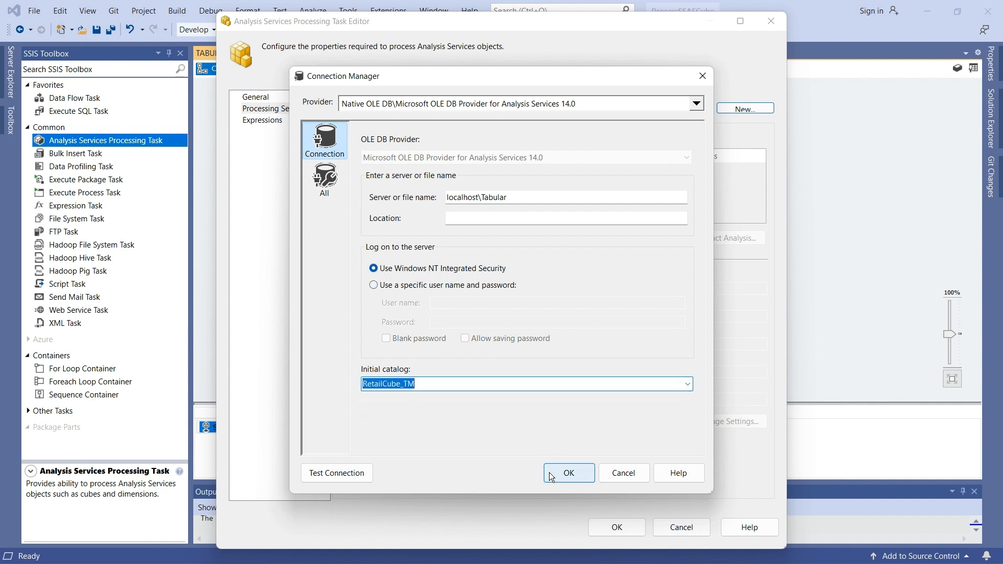
left_click(344, 474)
left_click(685, 309)
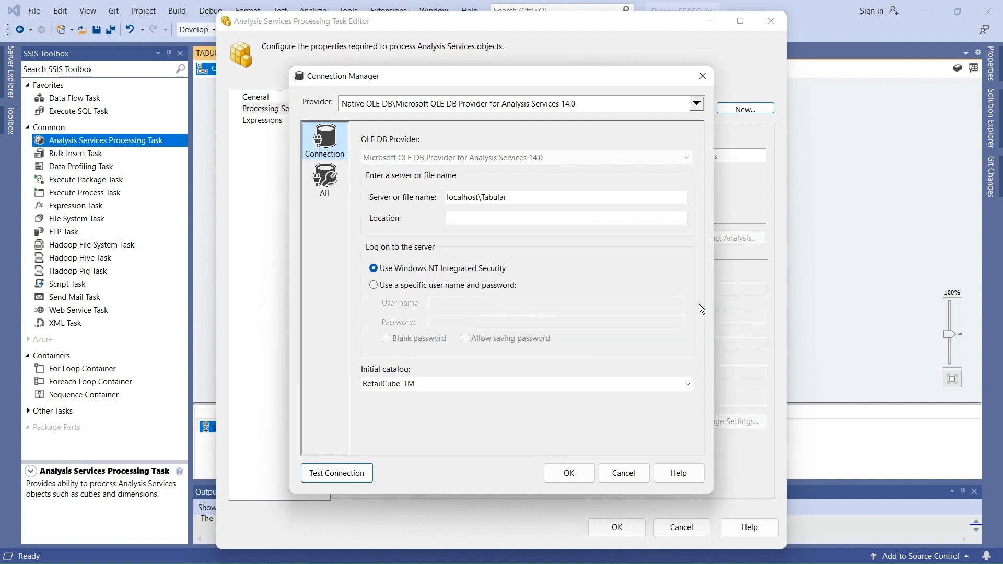
left_click(559, 477)
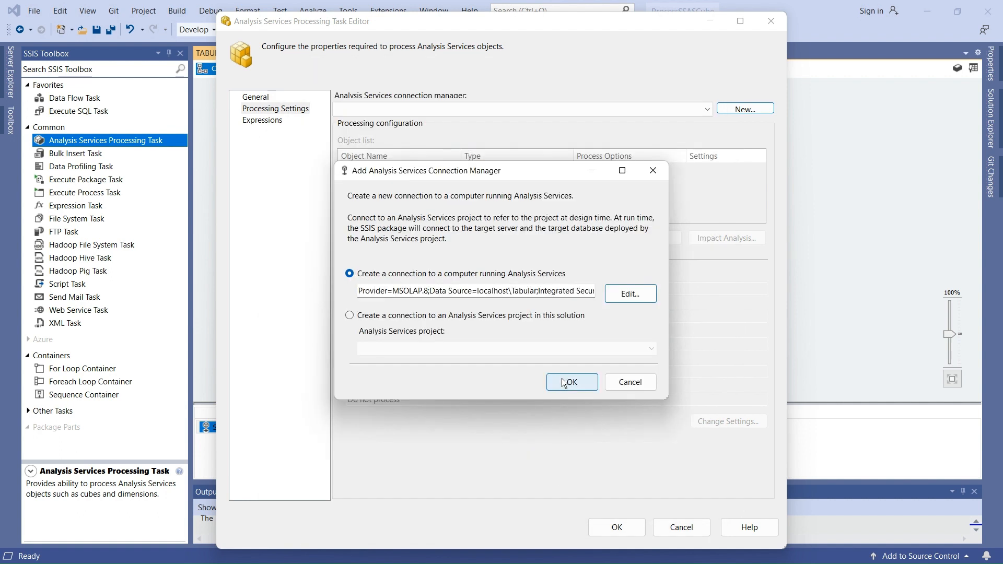
left_click(565, 380)
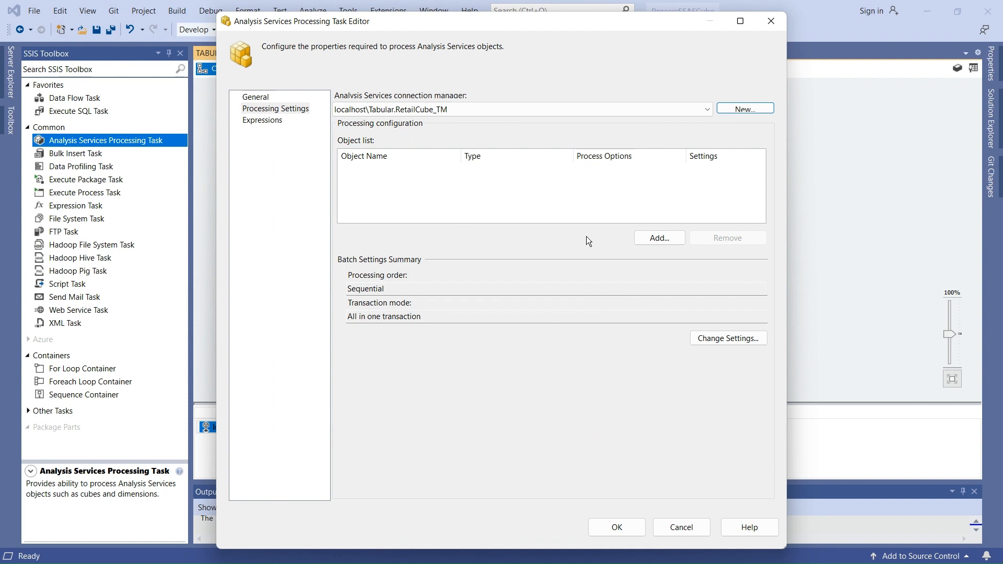
Add DimBuyerCustomer, DimBuyerGeo, DimProduct, DimSellerCustomer, DimSellerGeo, DimTime and Fact_Sales to the processing list
left_click(664, 236)
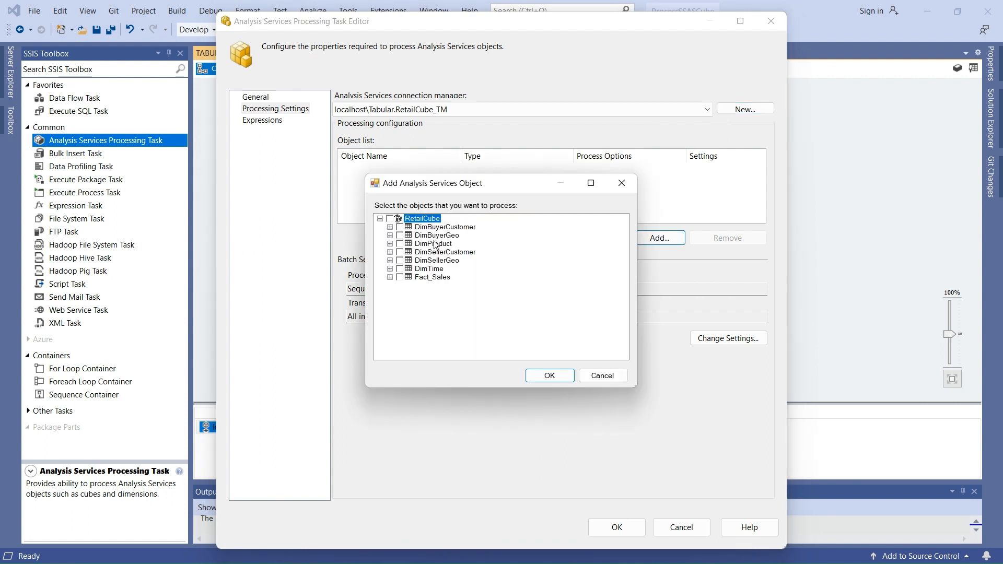
left_click(400, 227)
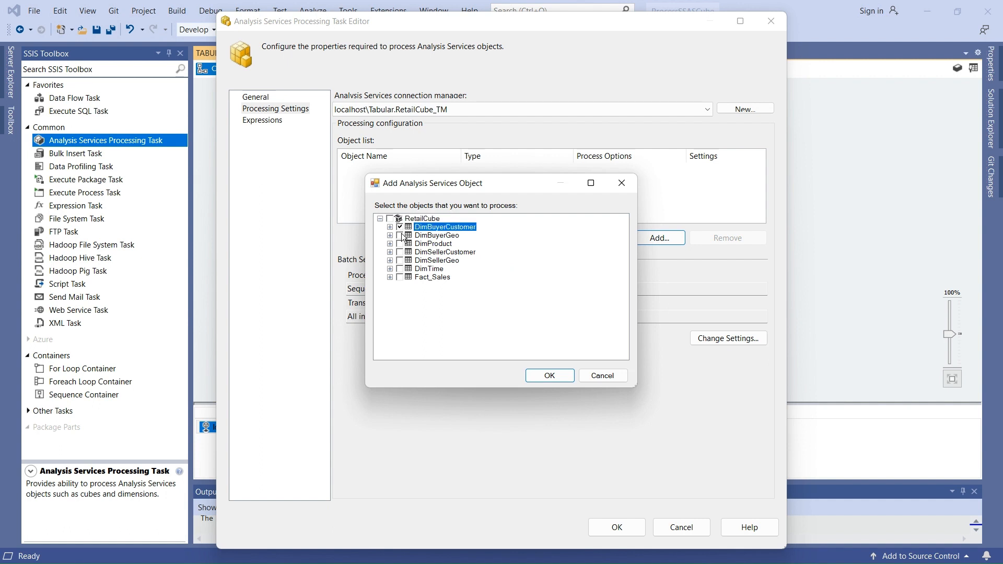
left_click(400, 235)
left_click(400, 243)
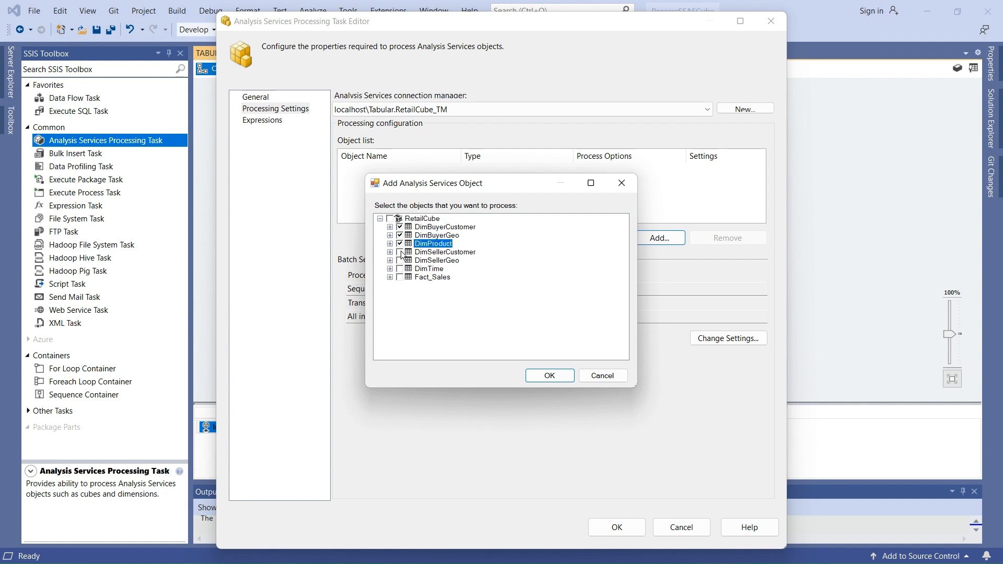
left_click(400, 251)
left_click(400, 260)
left_click(400, 268)
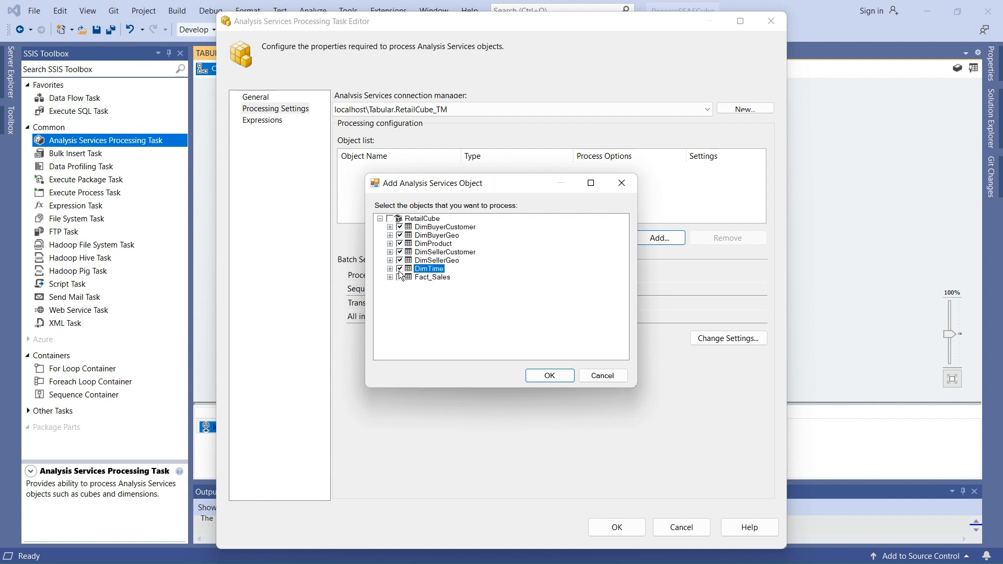
left_click(390, 269)
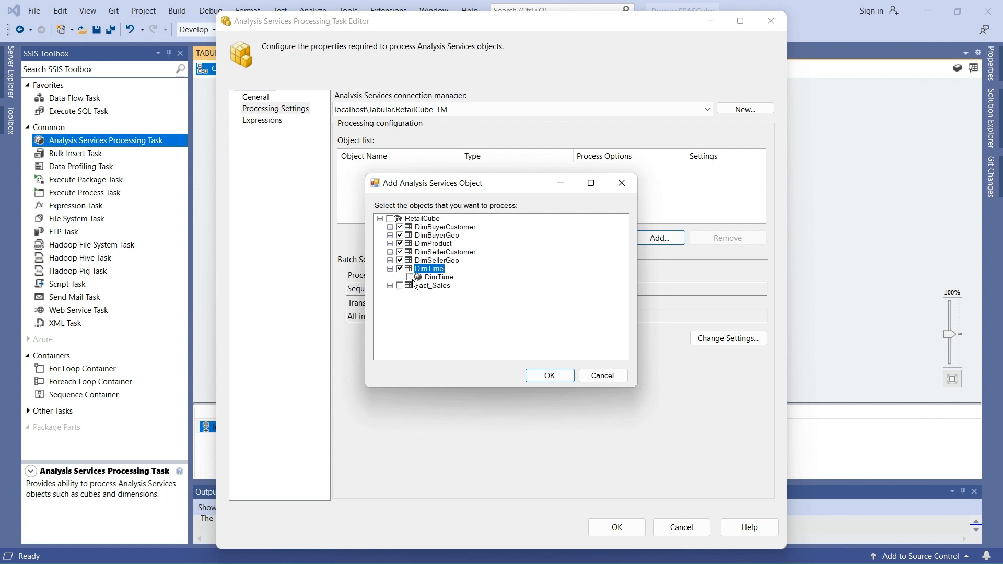
left_click(390, 286)
left_click(400, 285)
left_click(550, 375)
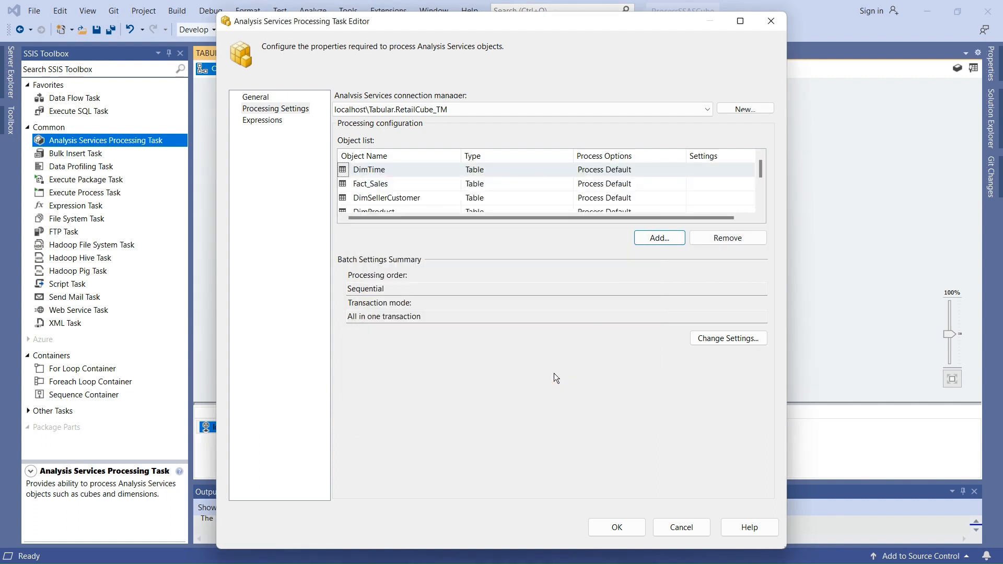
Try Process Defrag on DimTime, then set it back to Process Default
left_click(653, 171)
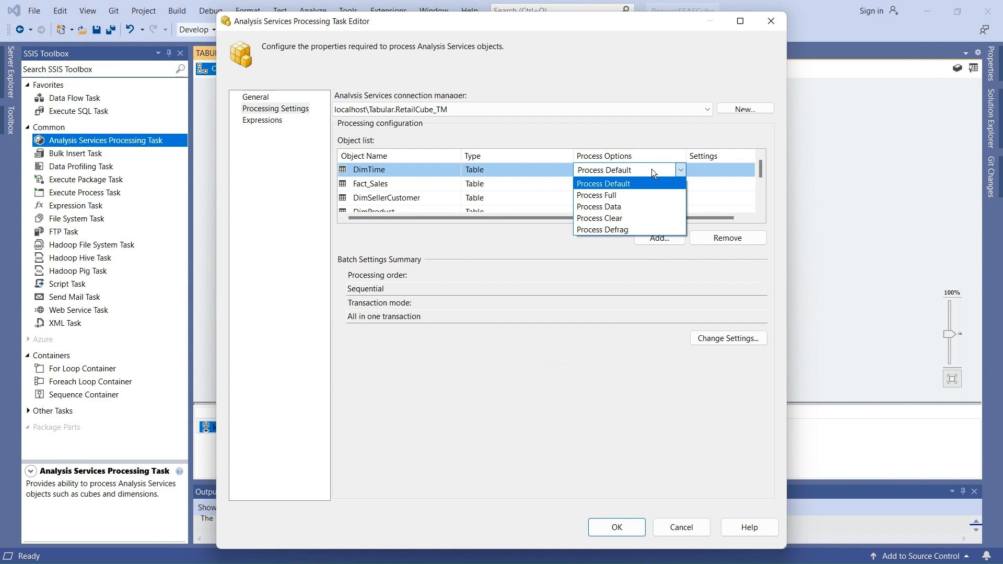
left_click(613, 230)
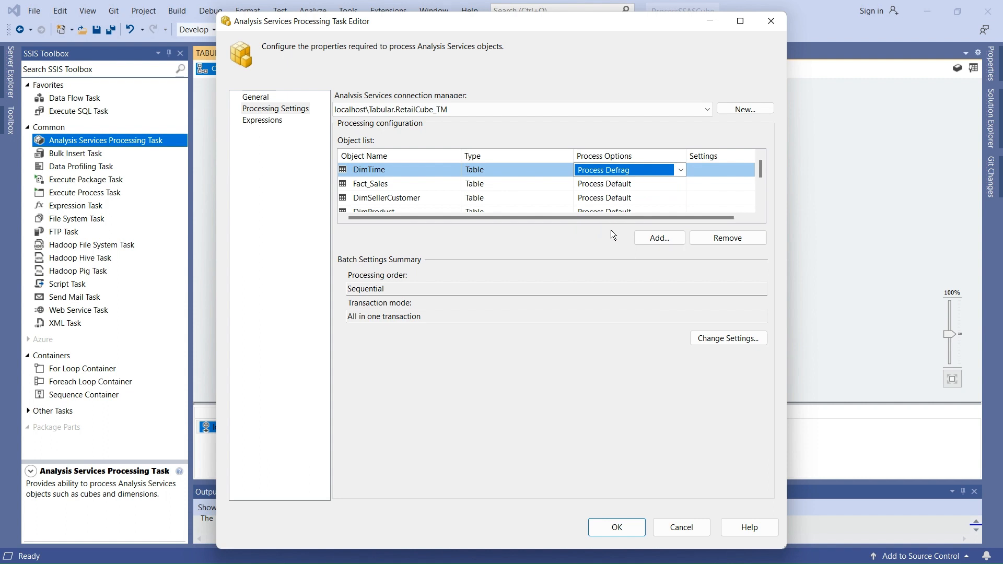
left_click(681, 170)
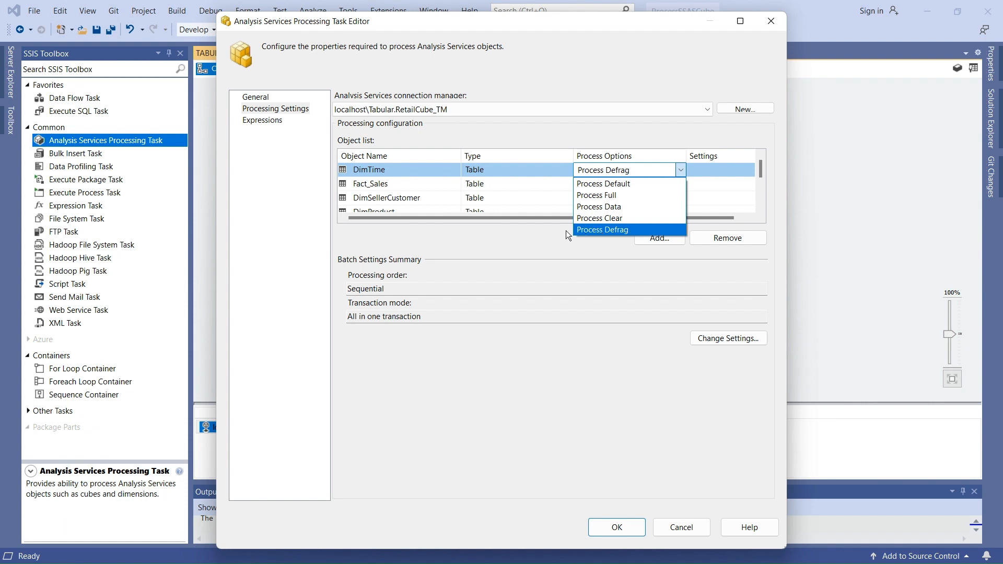
left_click(614, 185)
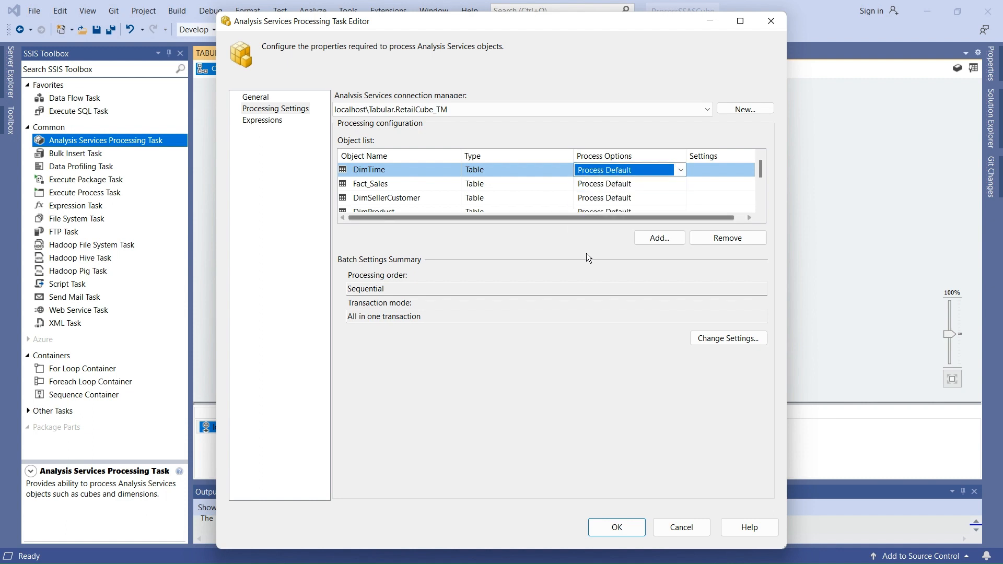
left_click(567, 316)
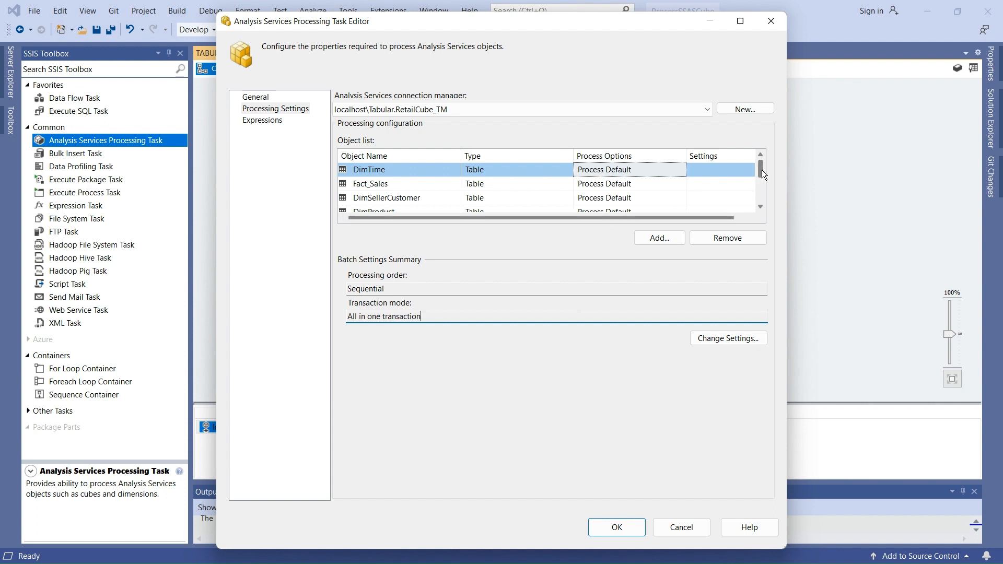
left_click_drag(761, 174, 761, 180)
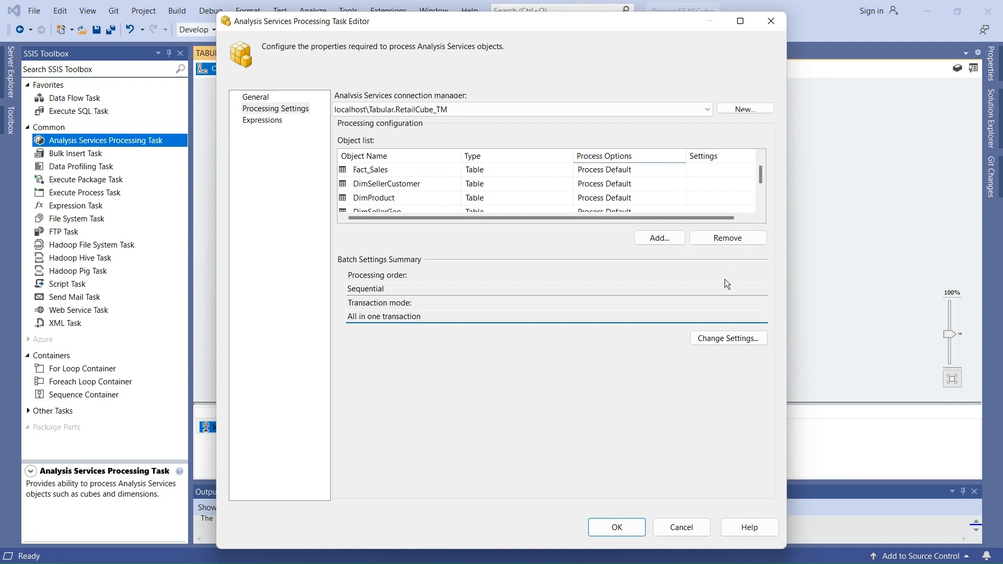
Set the batch processing to run all objects in parallel and apply the task settings
left_click(727, 338)
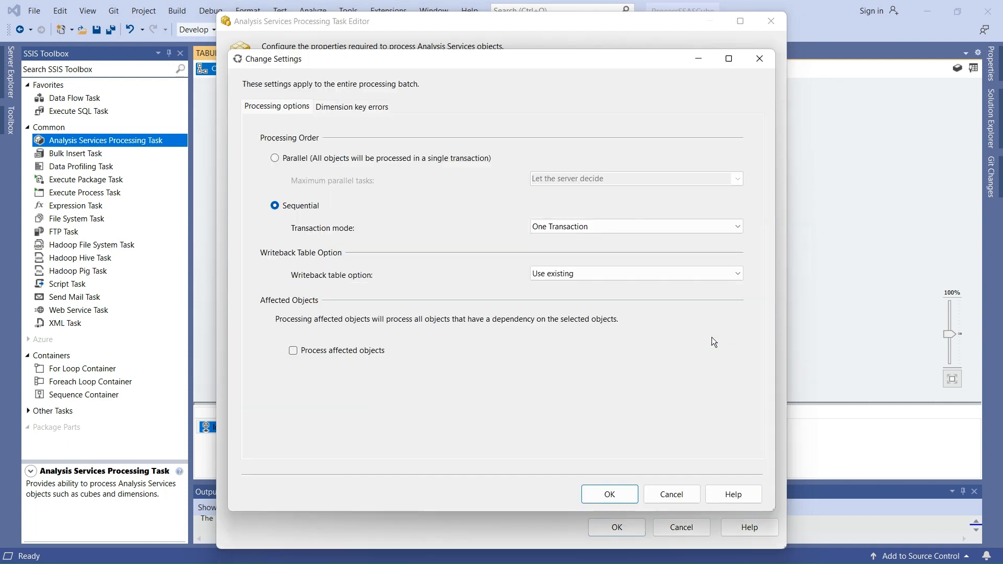
left_click(275, 158)
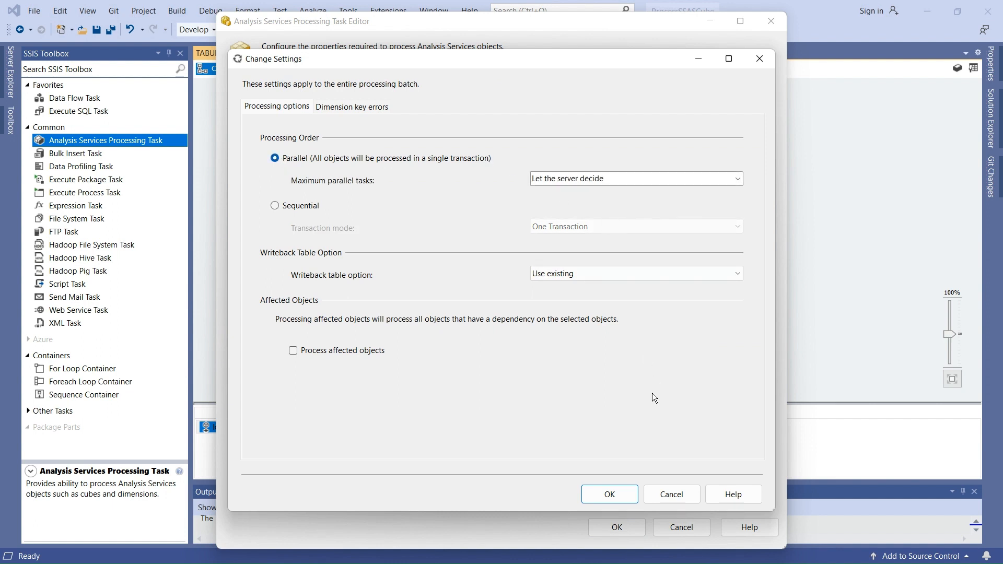
left_click(358, 108)
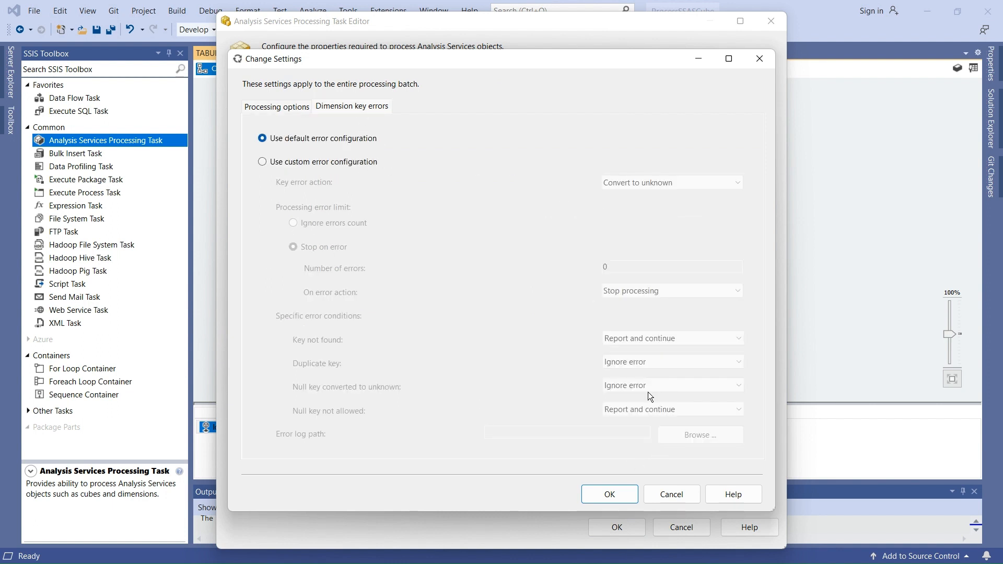
left_click(617, 500)
left_click(626, 527)
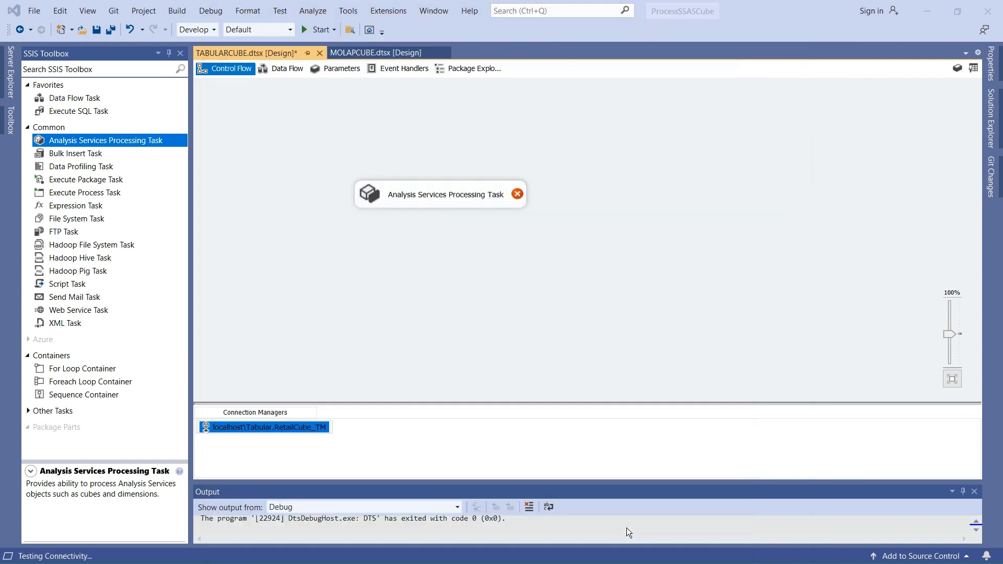
Switch to SQL Server Management Studio and select the RetailCube_TM database
left_click(991, 137)
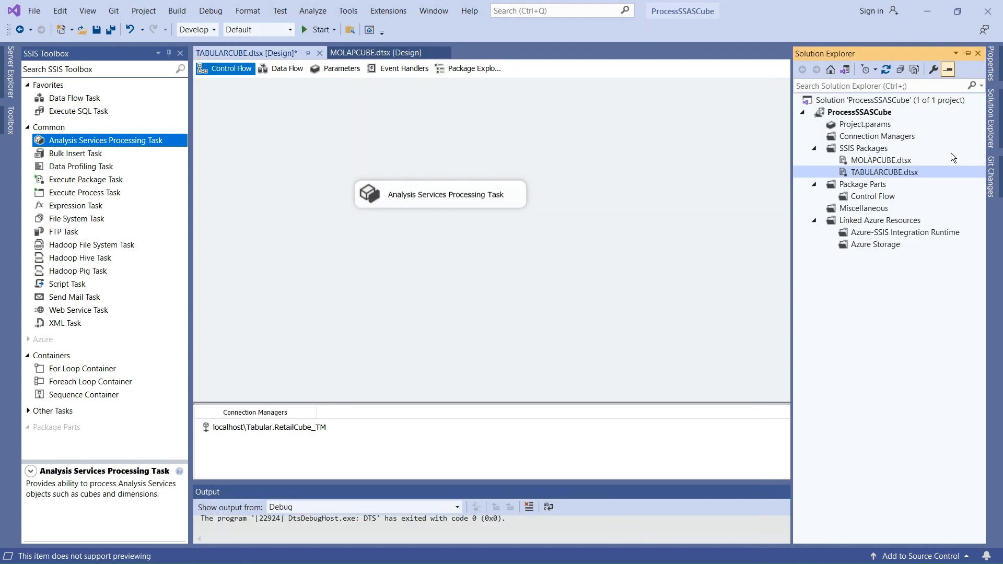
right_click(870, 171)
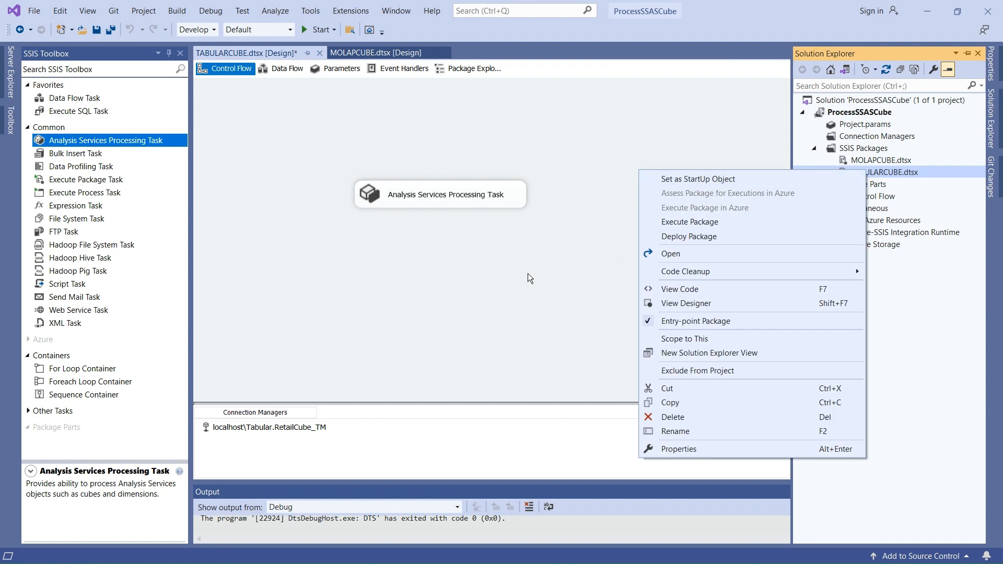
left_click(379, 313)
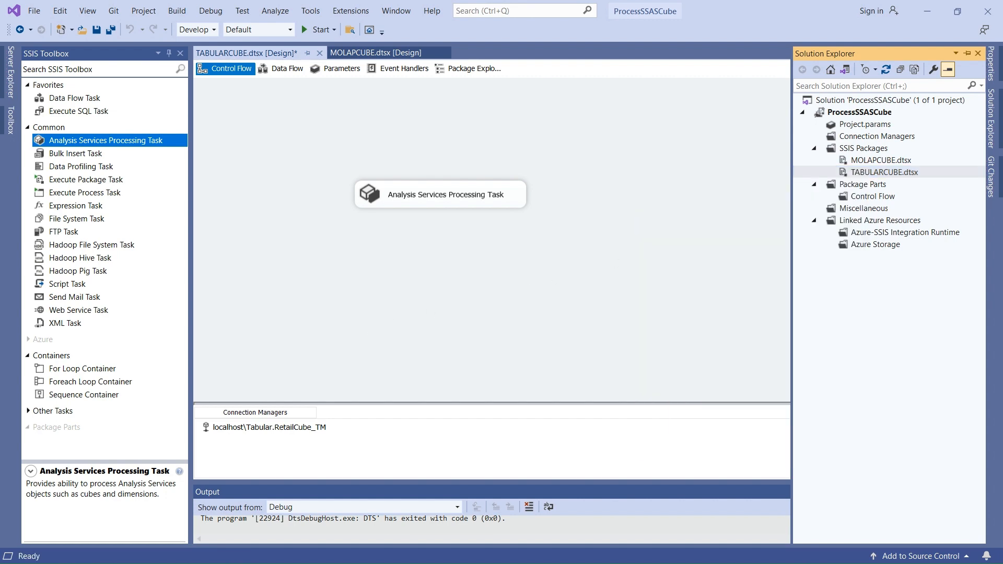
key("alt+Tab")
left_click(84, 258)
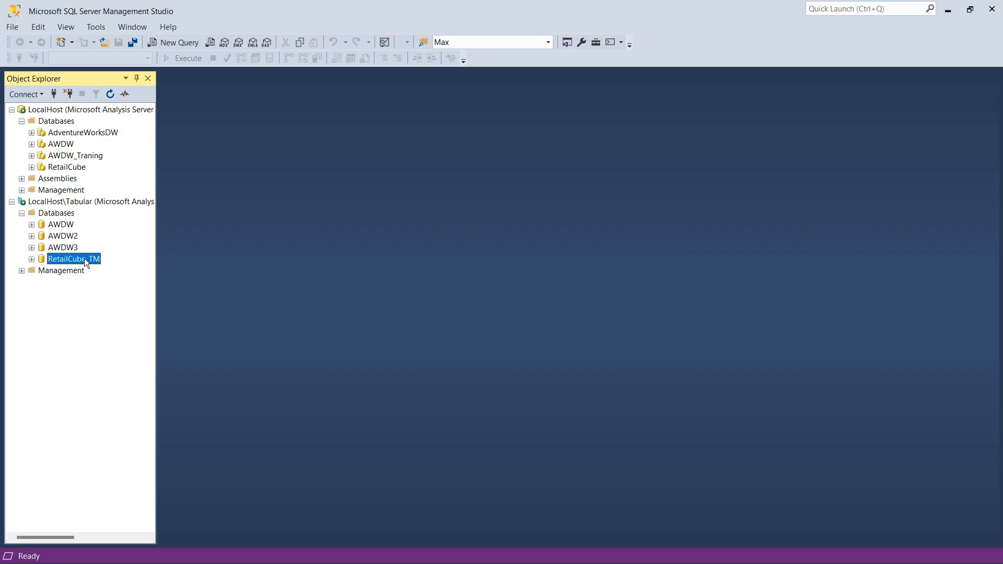
Inspect RetailCube_TM's Last Data Refresh (1/13/2024 8:47:13 PM) and Last Update, then cancel
right_click(84, 258)
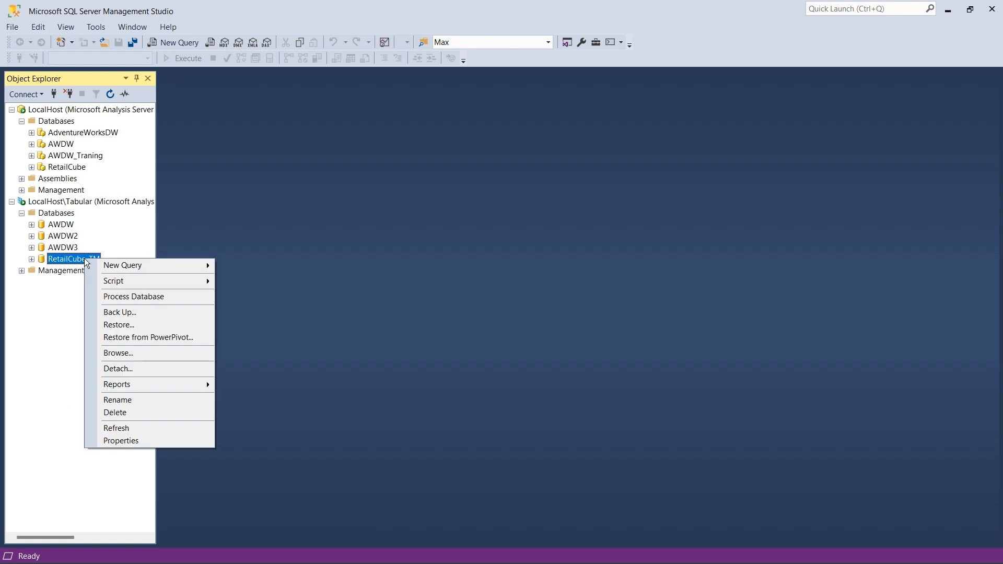
left_click(118, 441)
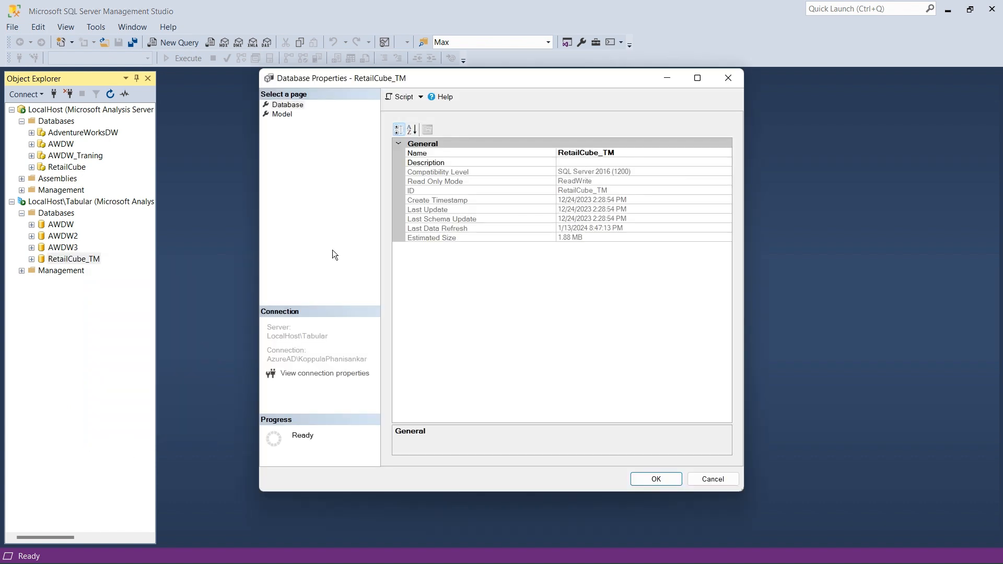
left_click(591, 230)
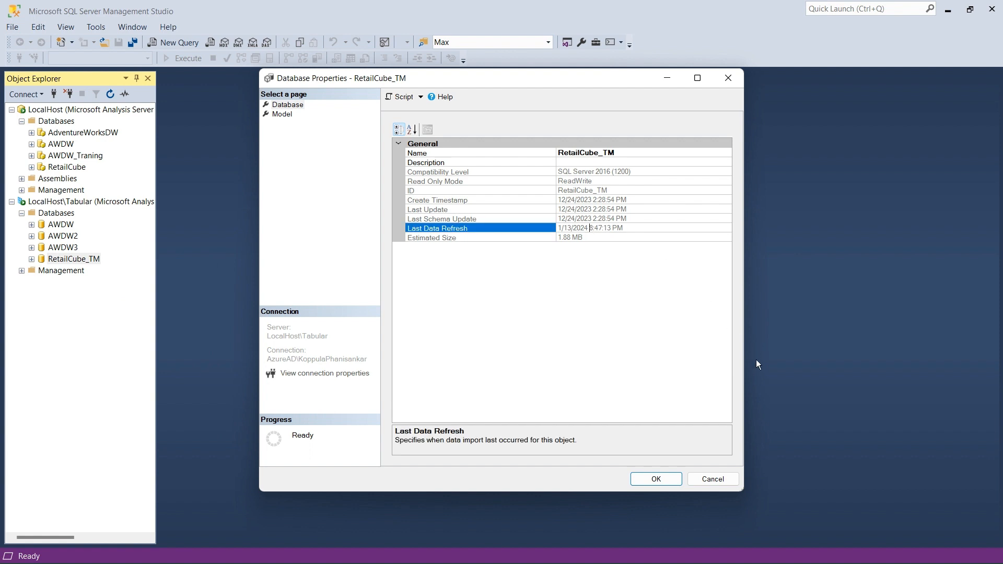
left_click(573, 209)
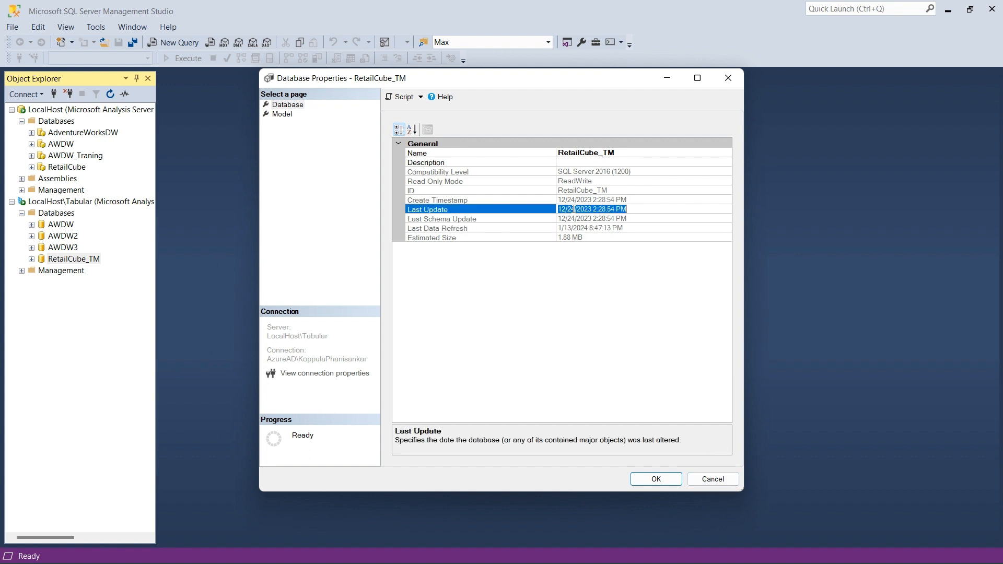
left_click(710, 481)
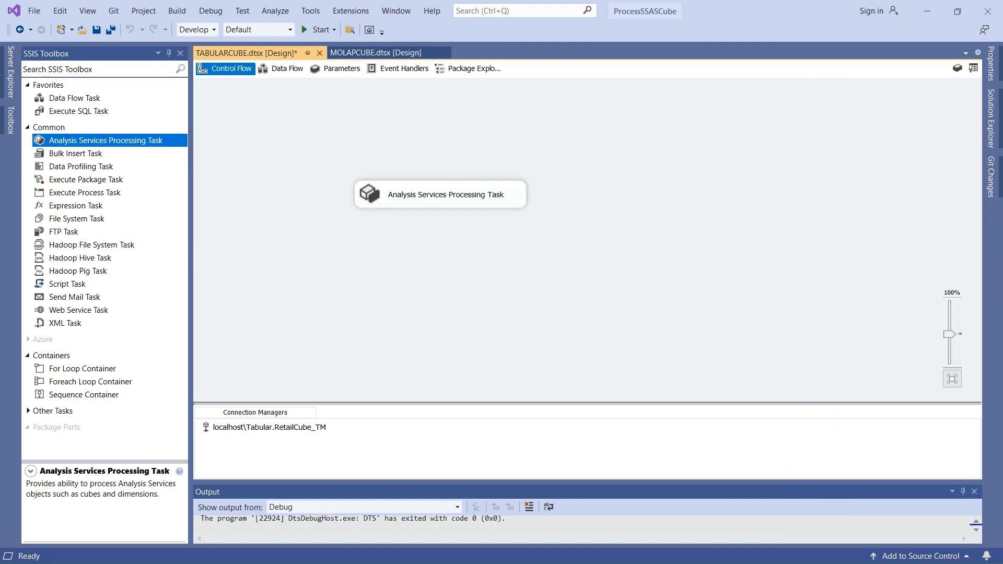
Execute TABULARCUBE.dtsx from Solution Explorer and watch its Progress log
left_click(984, 111)
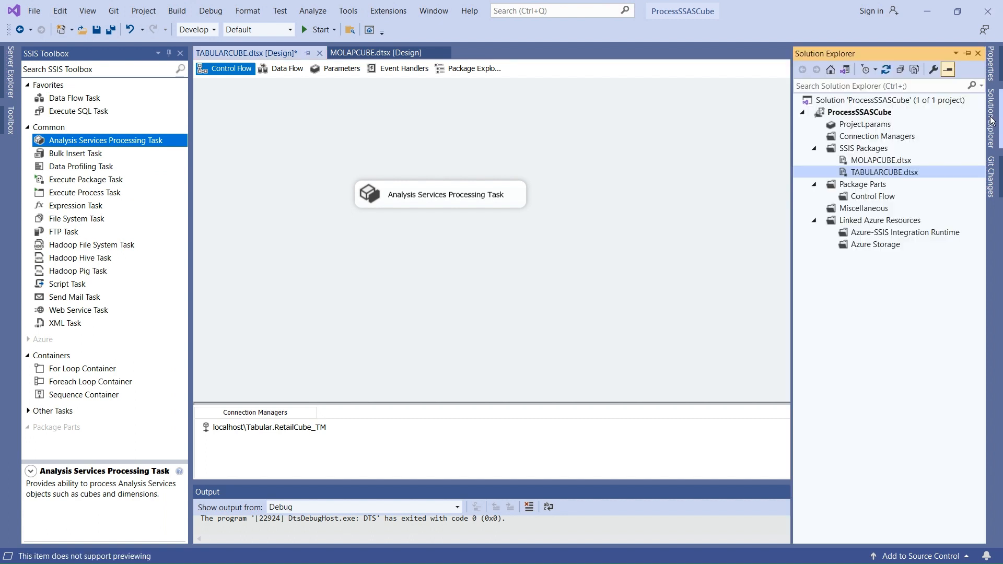
right_click(876, 173)
left_click(718, 222)
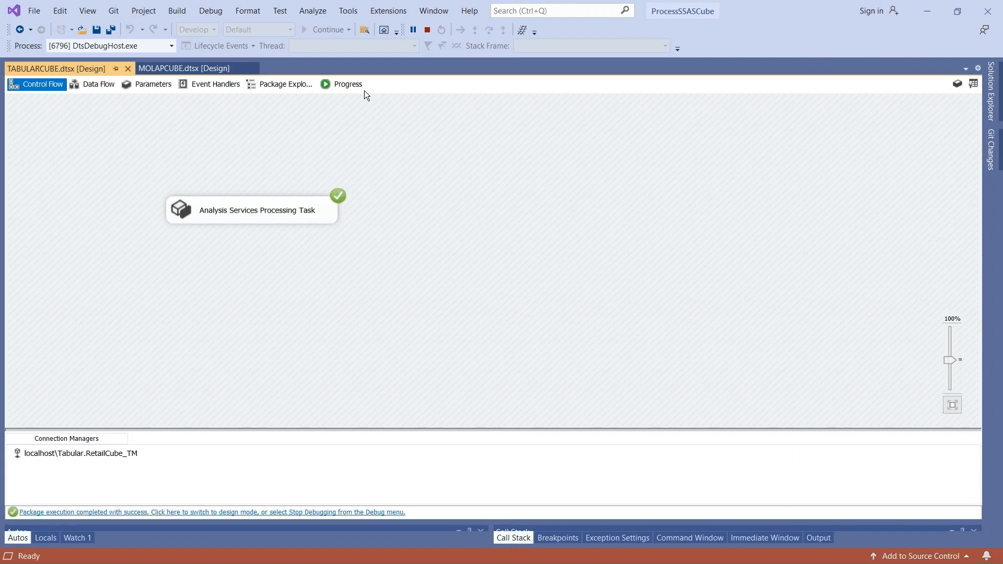
left_click(351, 84)
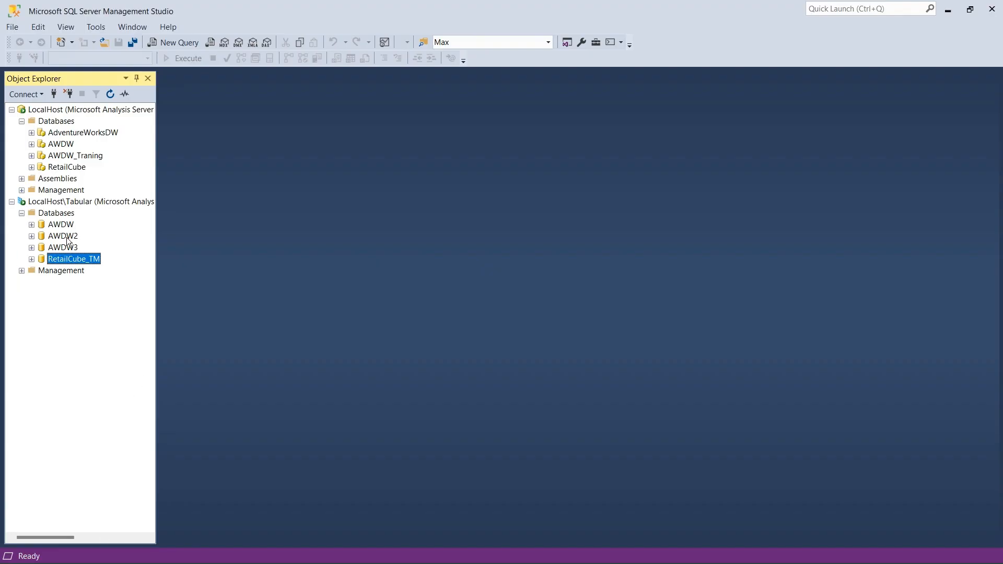
Refresh RetailCube_TM in Object Explorer and reopen its properties to check the last processing time
right_click(57, 260)
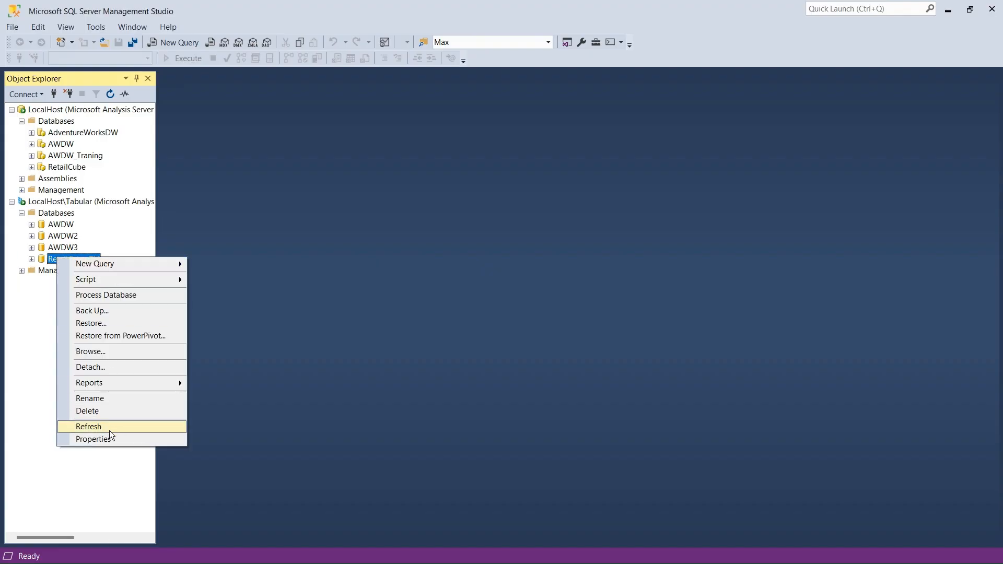
left_click(88, 427)
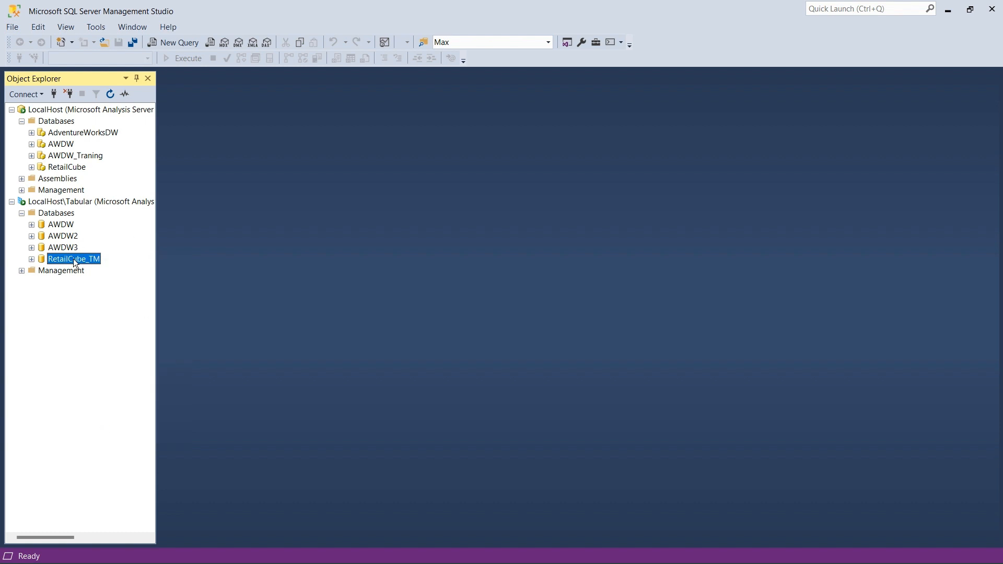
right_click(73, 259)
left_click(105, 441)
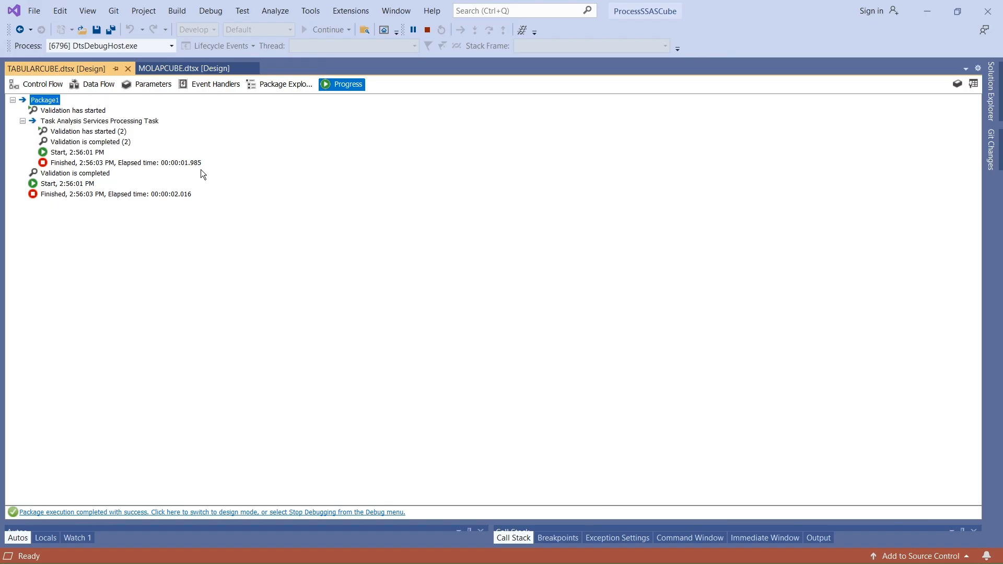
Stop debugging and open the Analysis Services Processing Task's list of tables
left_click(51, 85)
left_click(427, 29)
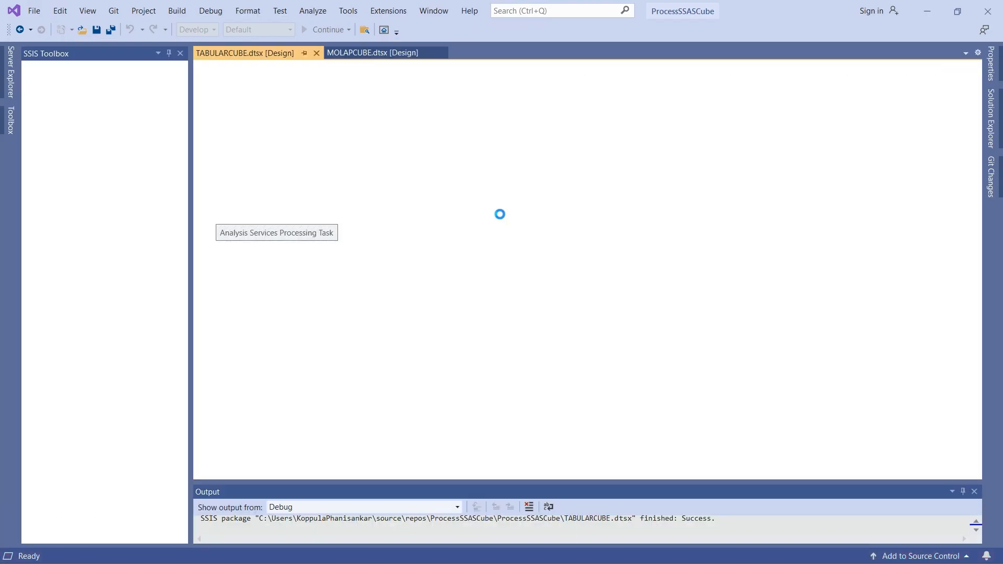
left_click(480, 187)
double_click(480, 186)
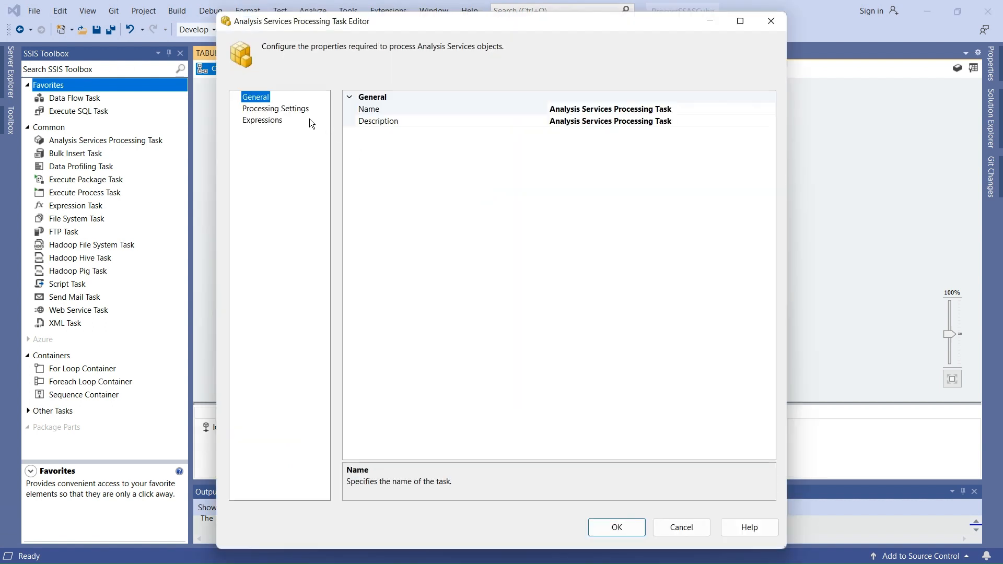
left_click(283, 109)
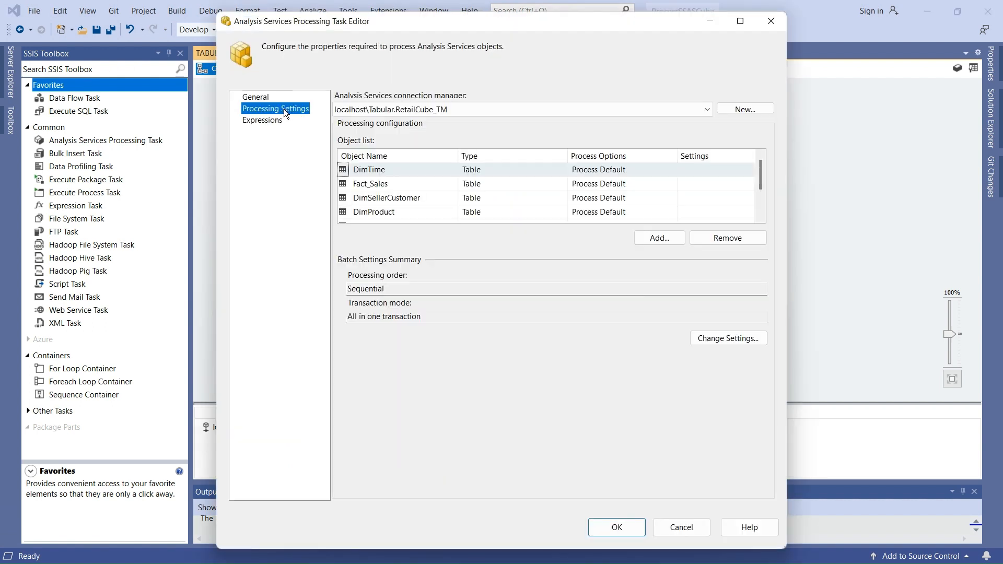
Set DimTime, Fact_Sales, DimSellerCustomer and DimProduct to Process Full
left_click(667, 171)
left_click(600, 195)
left_click(658, 187)
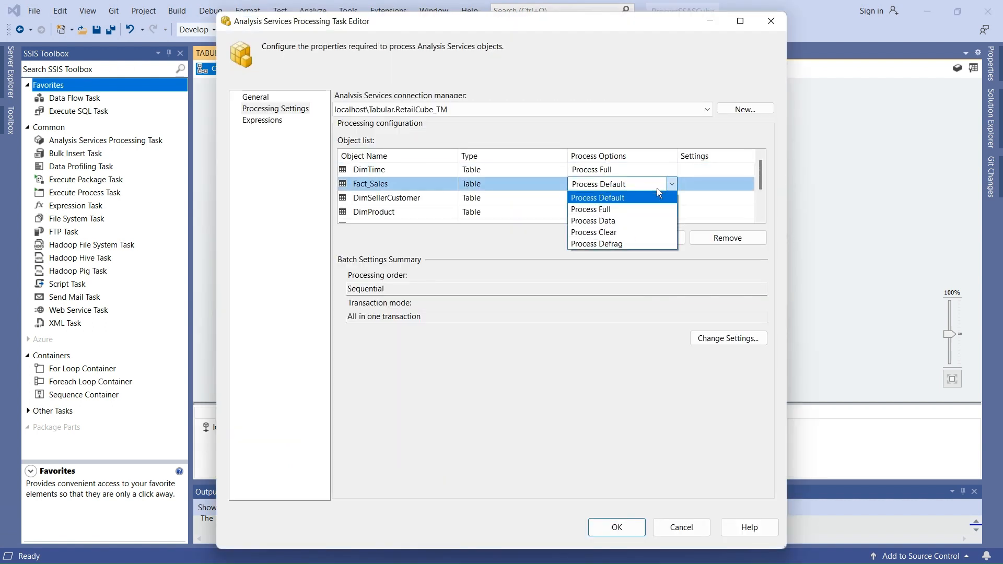
left_click(595, 209)
left_click(639, 199)
left_click(609, 223)
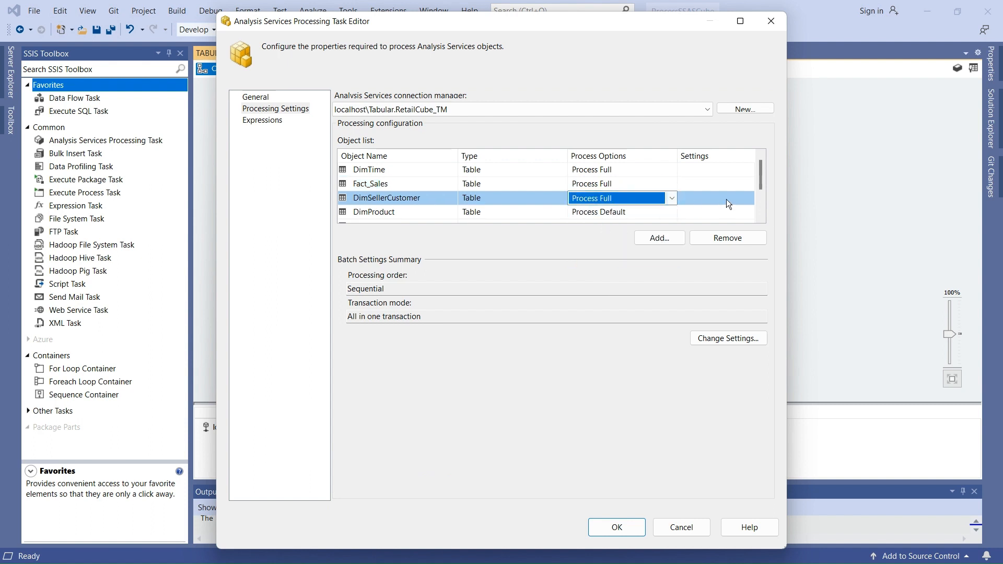
left_click_drag(760, 174, 762, 196)
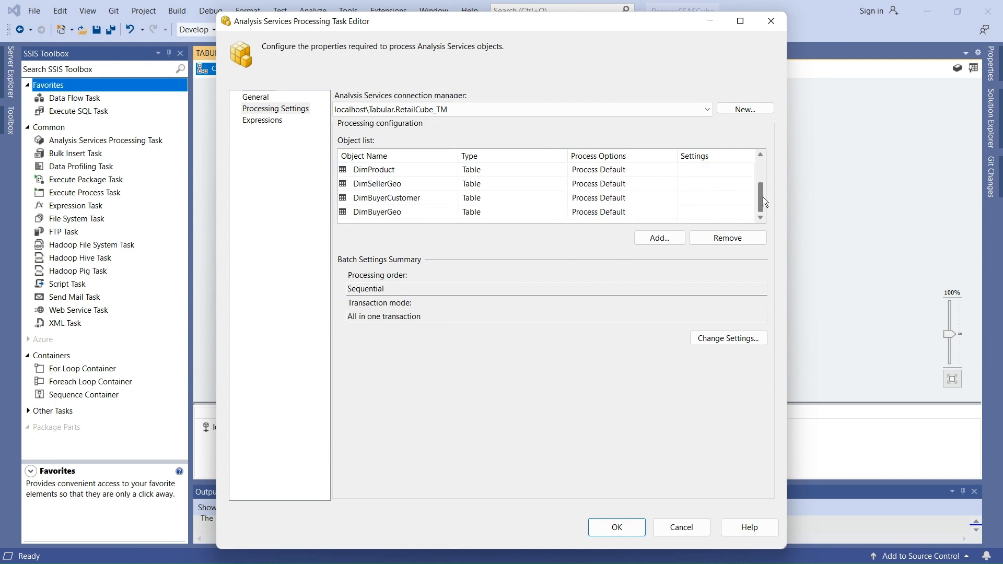
left_click(760, 155)
left_click(760, 155)
left_click(644, 197)
left_click(644, 197)
left_click(614, 224)
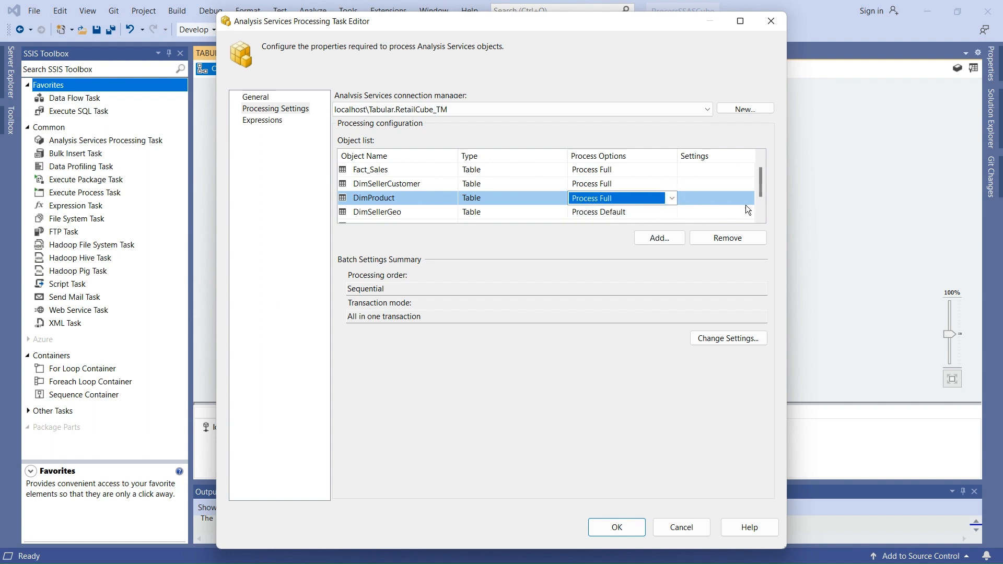
Set DimSellerGeo, DimBuyerCustomer and DimBuyerGeo to Process Full and save the task settings
scroll(760, 182, "down", 1)
left_click(660, 184)
left_click(659, 183)
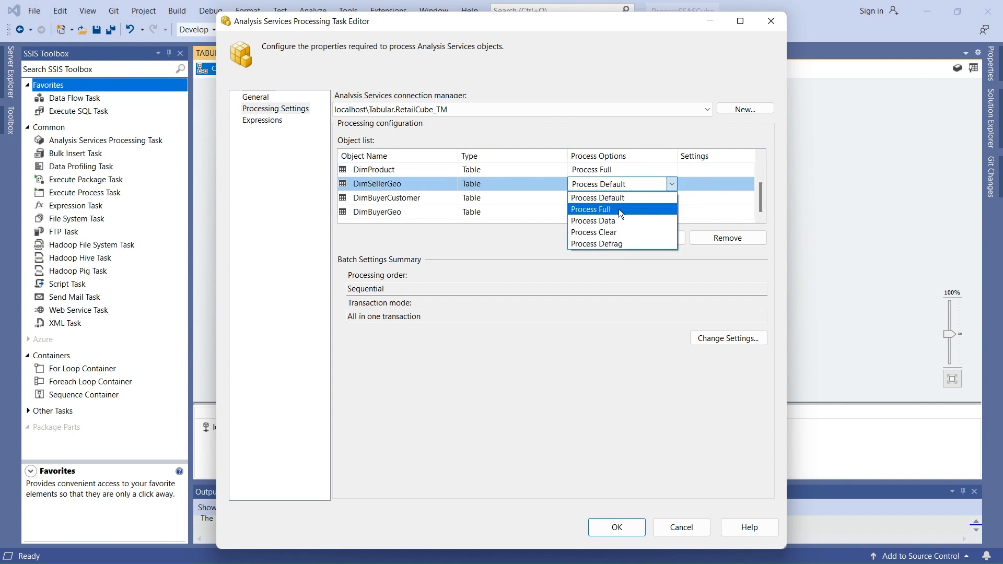
left_click(619, 209)
left_click(644, 198)
left_click(646, 198)
left_click(619, 222)
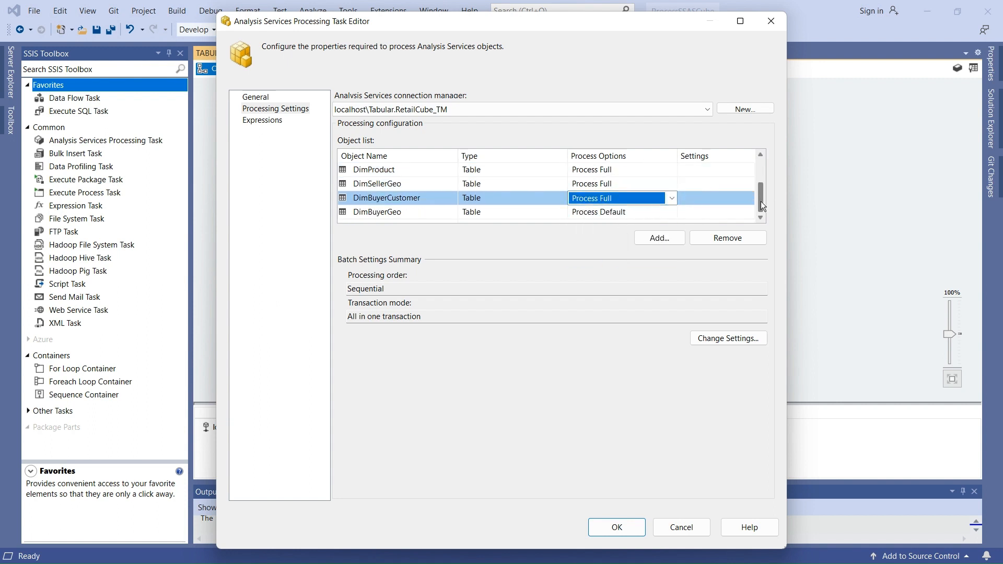
left_click(656, 211)
left_click(656, 211)
left_click(613, 236)
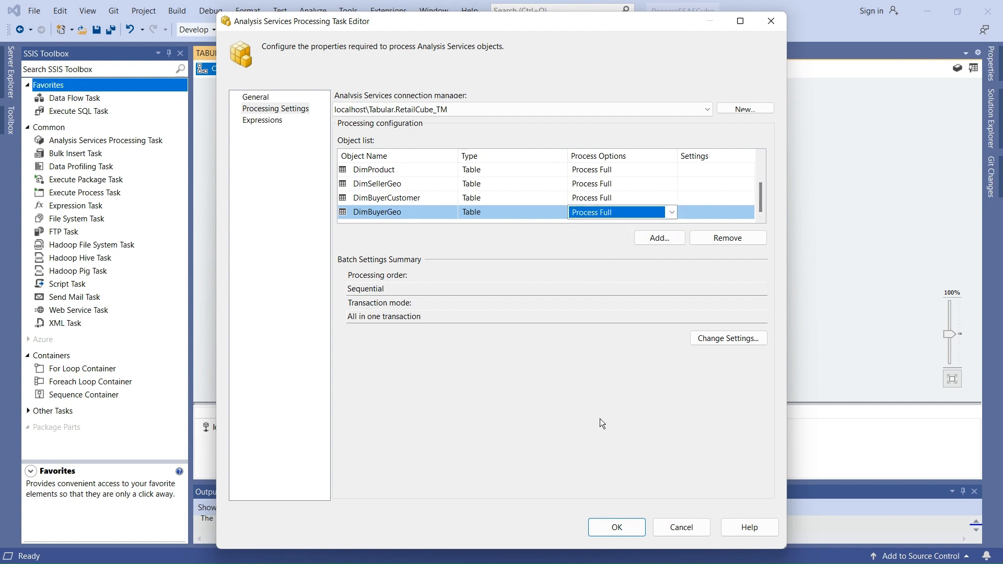
left_click(634, 528)
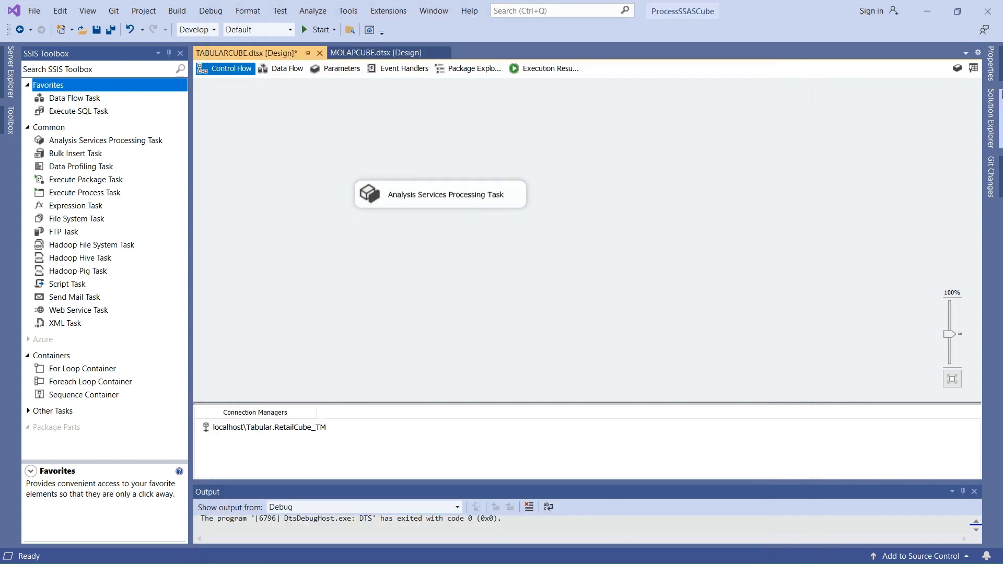
left_click(991, 118)
Execute TABULARCUBE.dtsx again and scroll through the progress log of processed tables
right_click(891, 169)
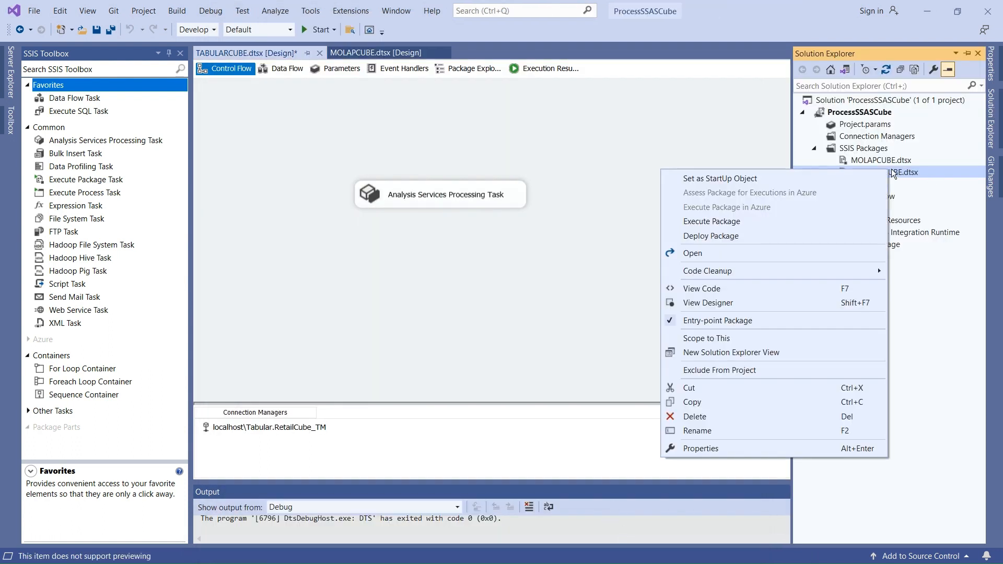
left_click(708, 223)
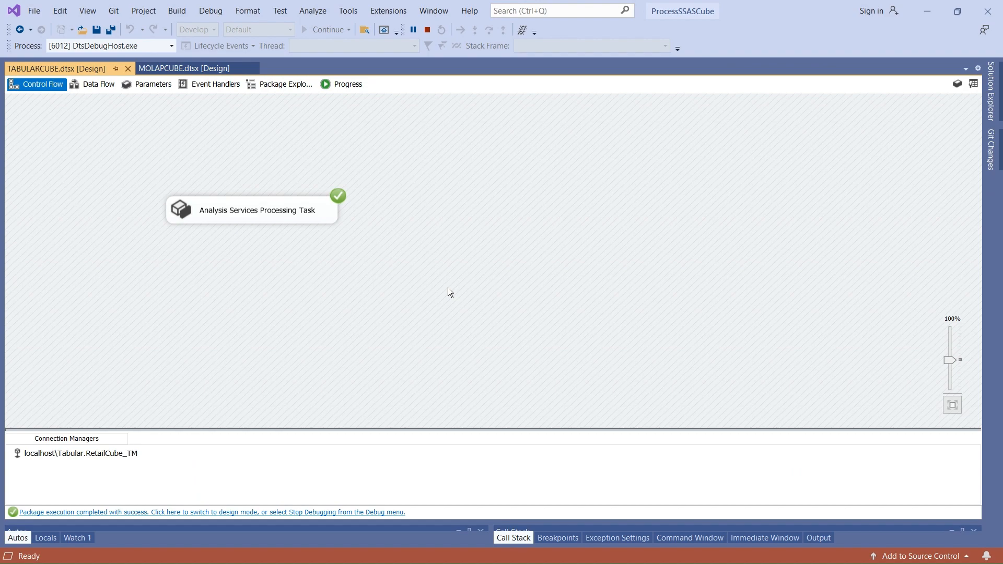
left_click(341, 85)
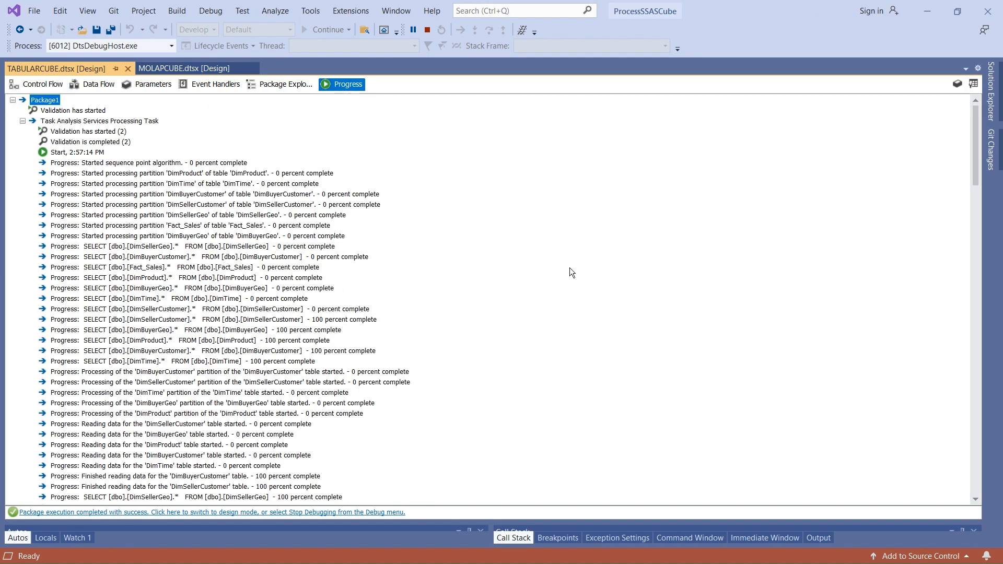
left_click_drag(976, 163, 1000, 496)
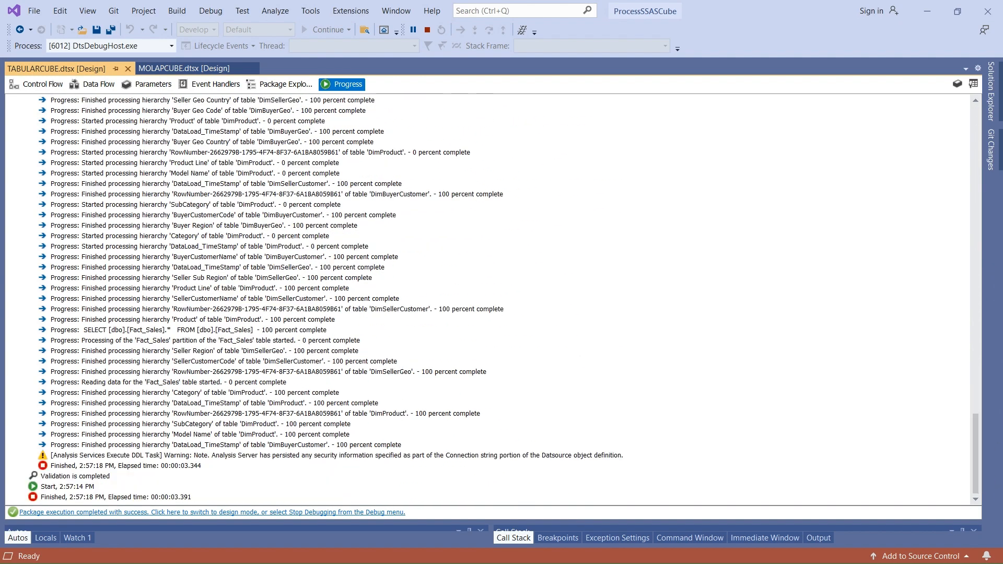
Close the old database properties window and bring up RetailCube_TM's actions in Management Studio
key("alt+Tab")
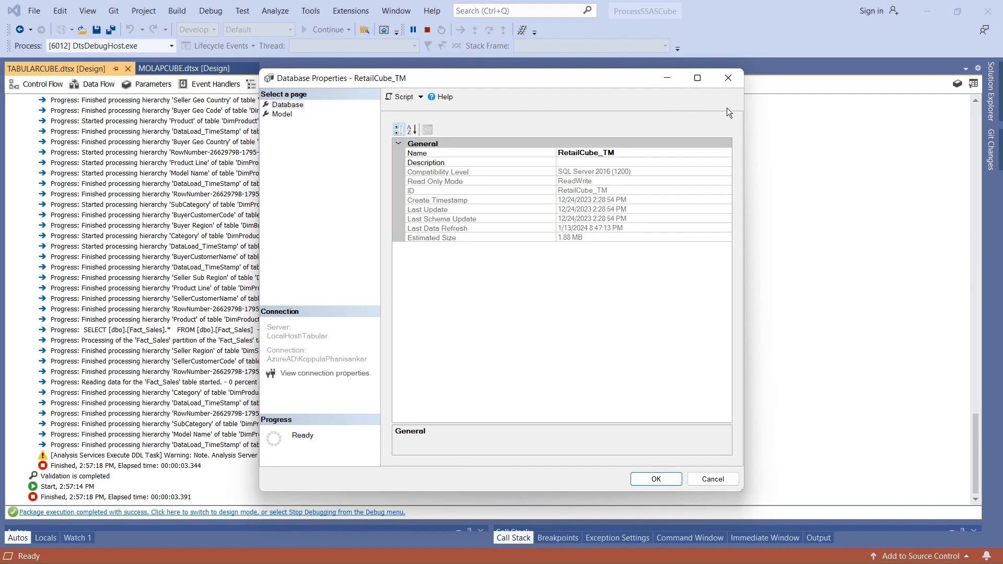
left_click(725, 84)
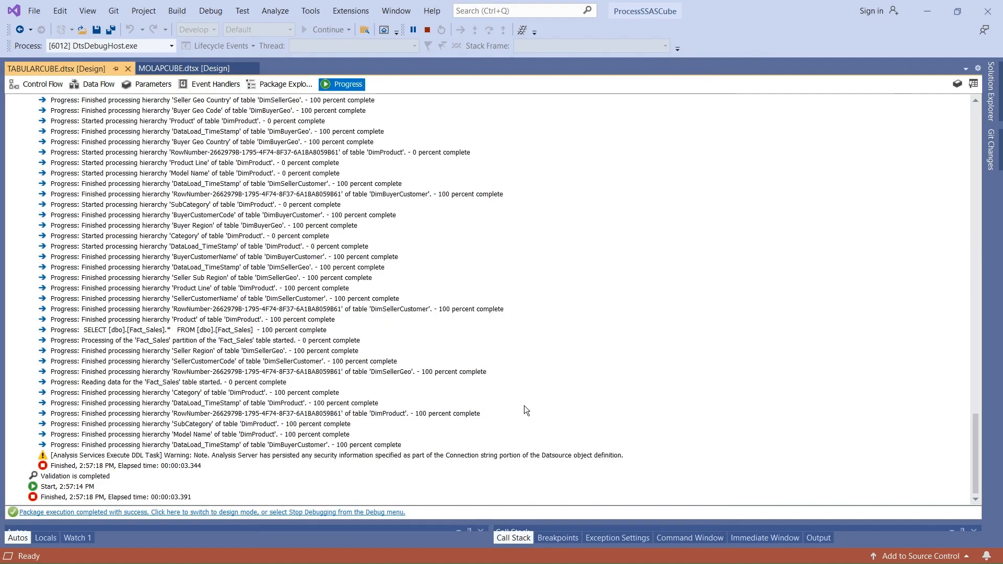
key("alt+Tab")
right_click(67, 259)
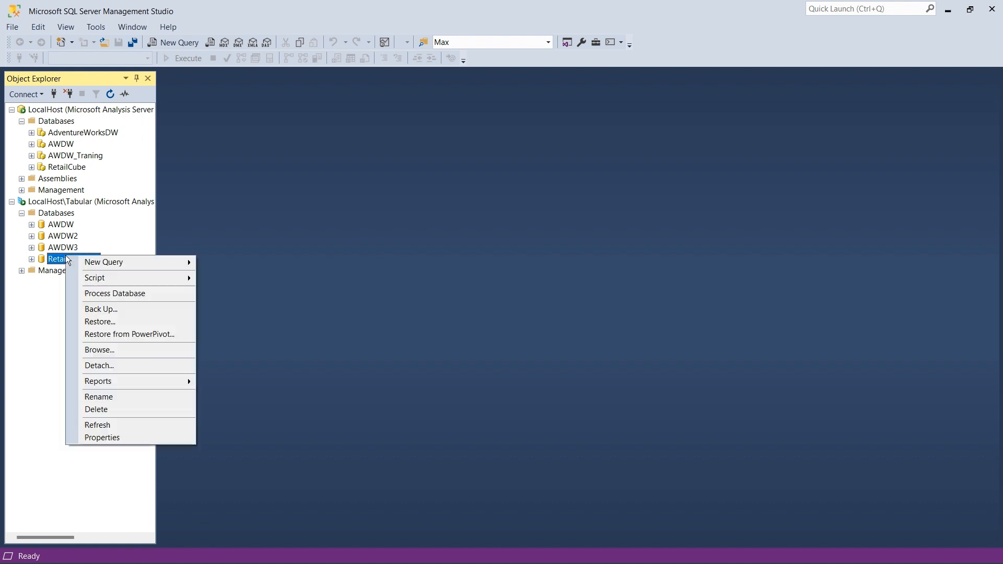
Check that RetailCube_TM's Last Data Refresh reads 1/14/2024 2:57:17 PM, then return to Visual Studio
left_click(104, 439)
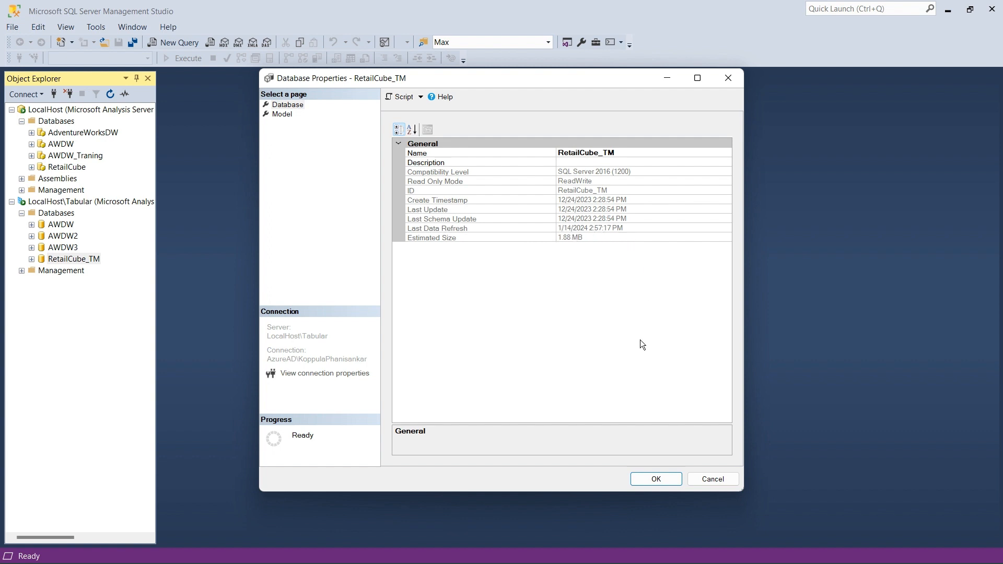
left_click(714, 479)
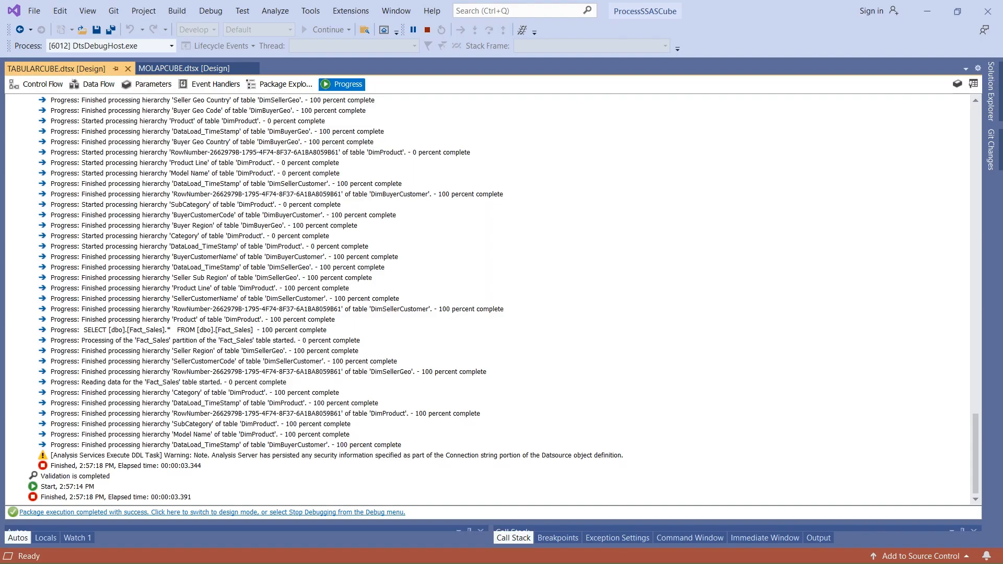
left_click(51, 87)
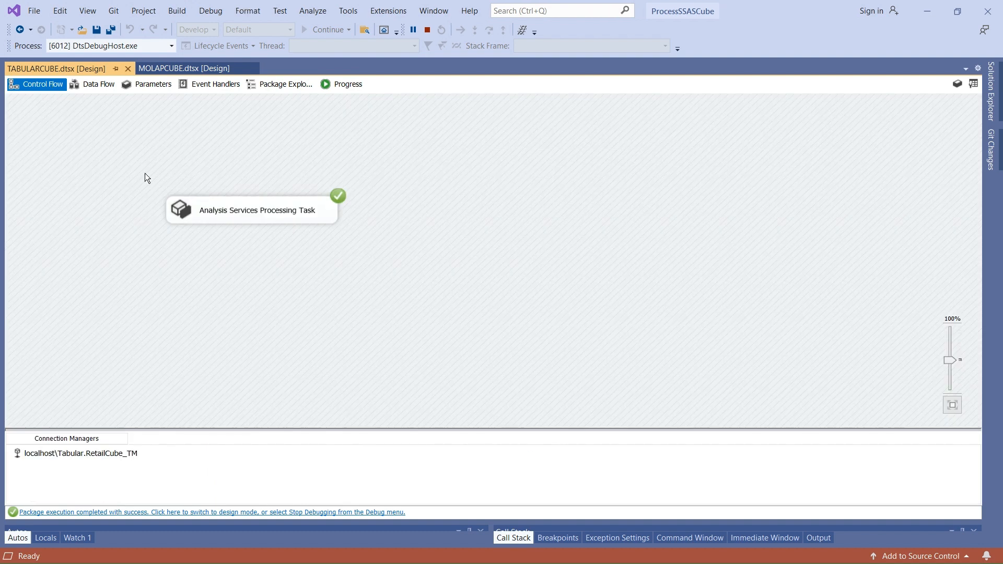
Stop debugging and add a new Data Flow Task to the package
left_click(427, 30)
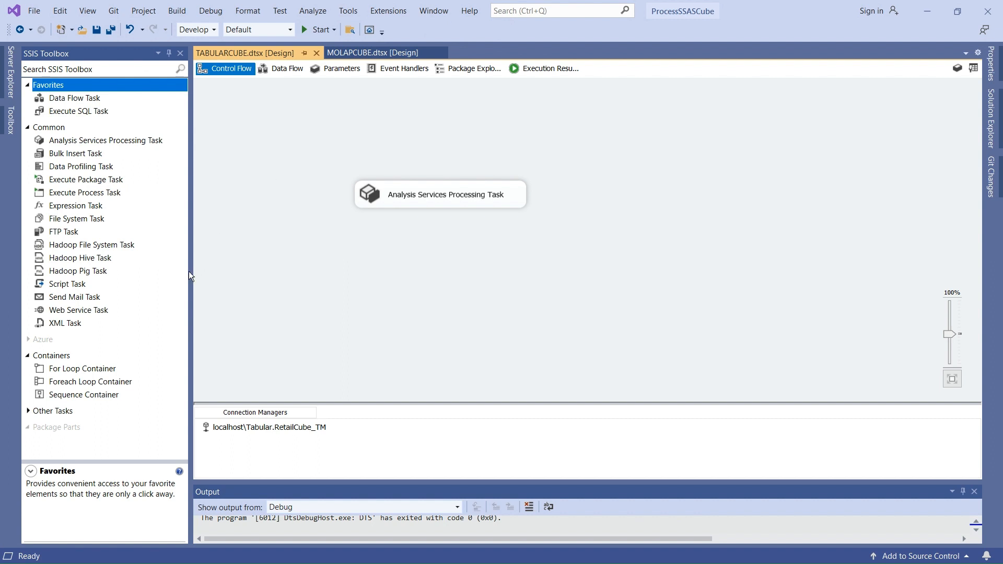
left_click(65, 285)
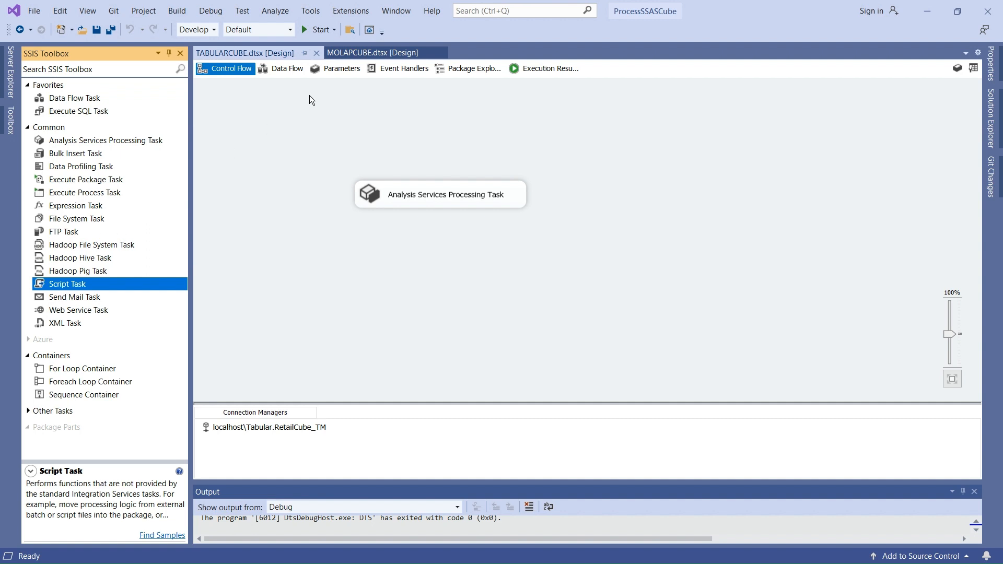
left_click(292, 70)
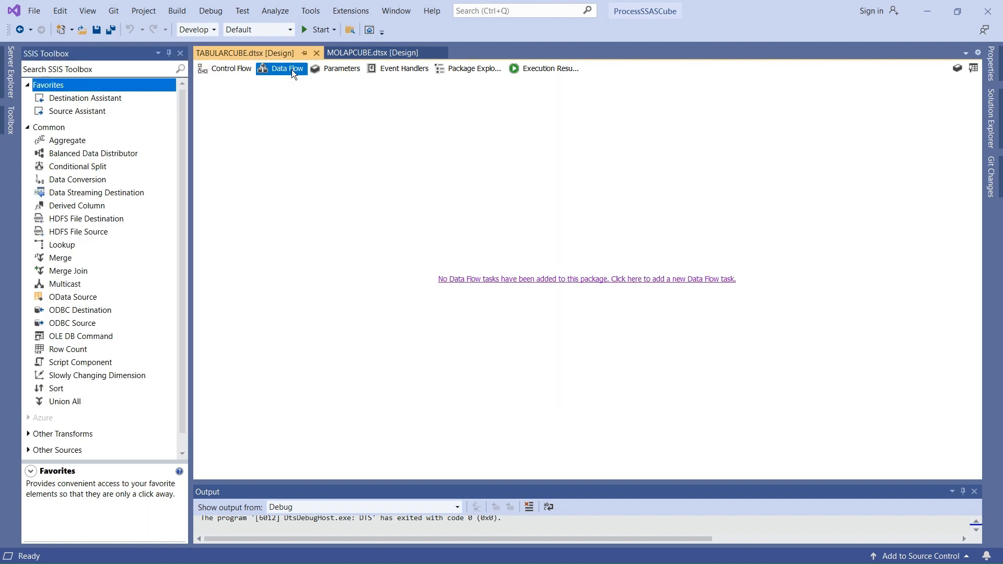
left_click(523, 281)
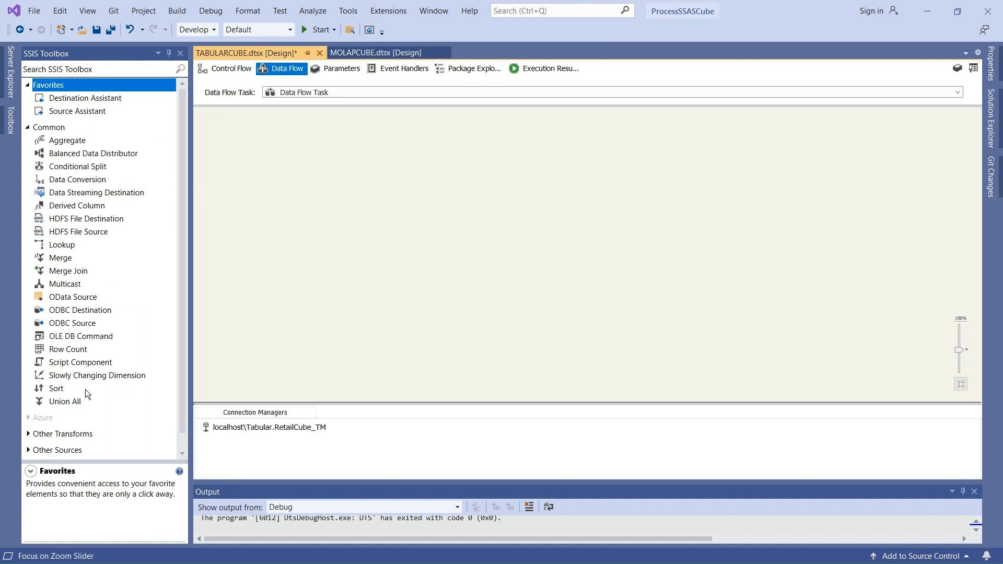
Browse the SSIS Toolbox component groups, then return to the Control Flow canvas
left_click(30, 433)
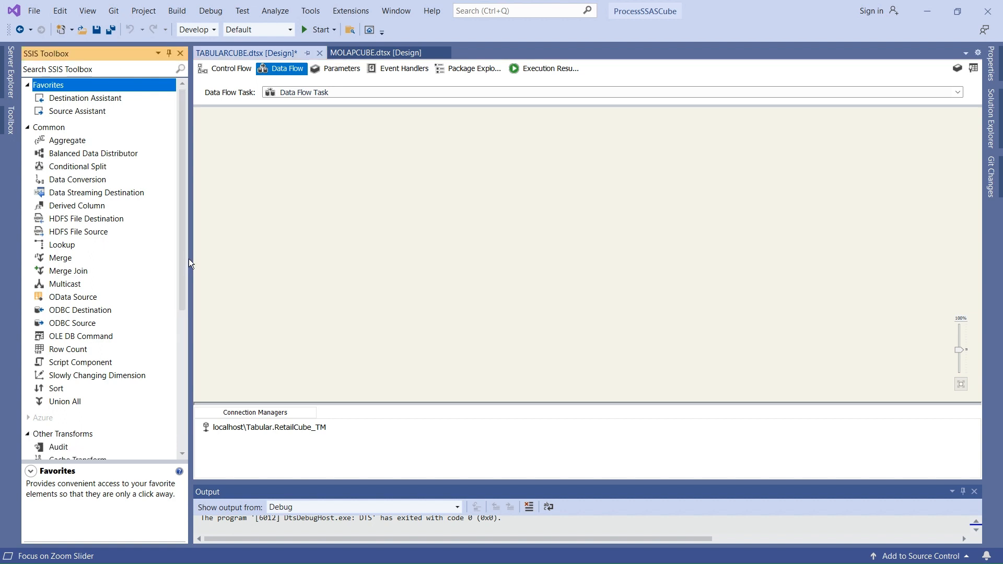
left_click_drag(185, 259, 199, 416)
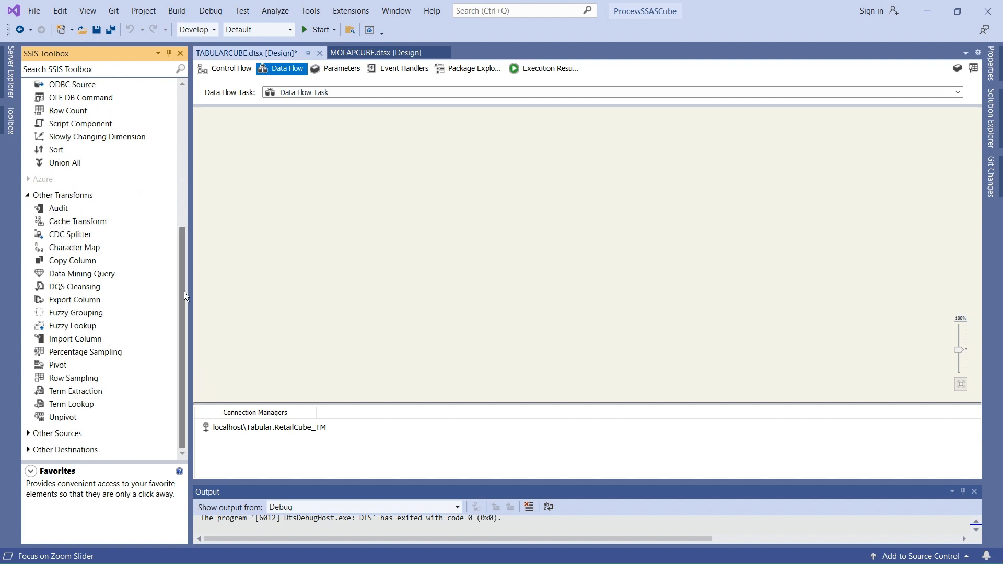
left_click_drag(183, 291, 182, 157)
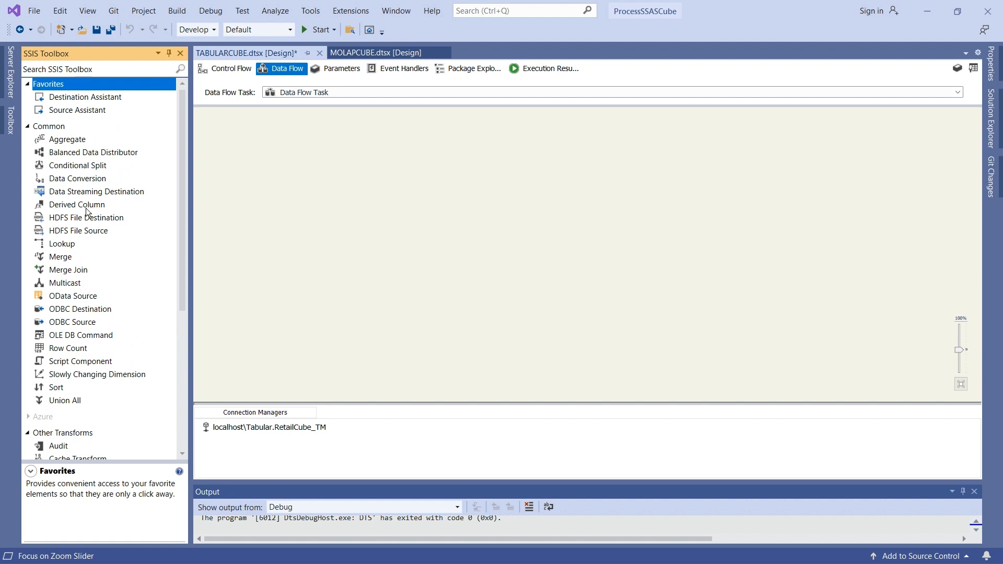
left_click(29, 127)
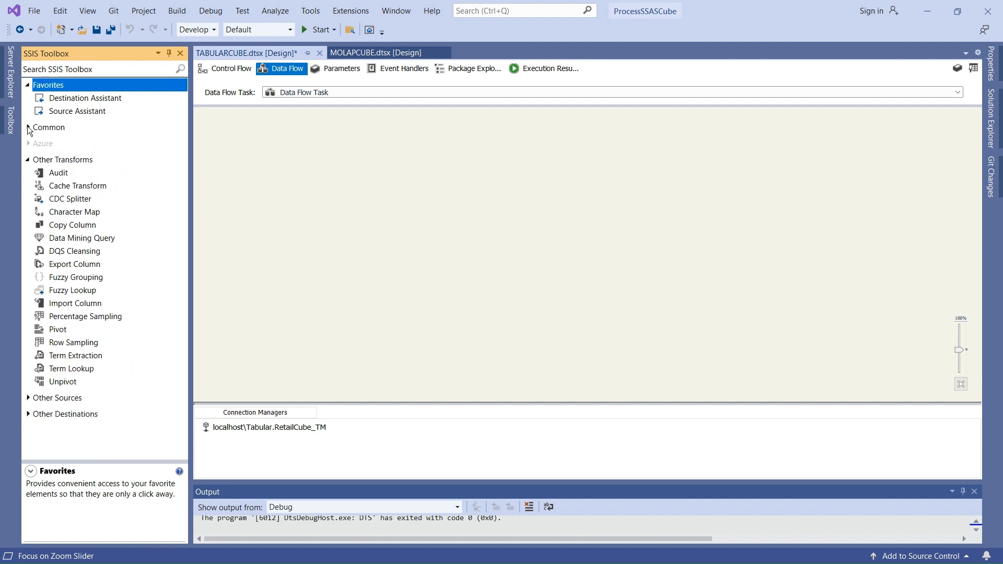
left_click(29, 414)
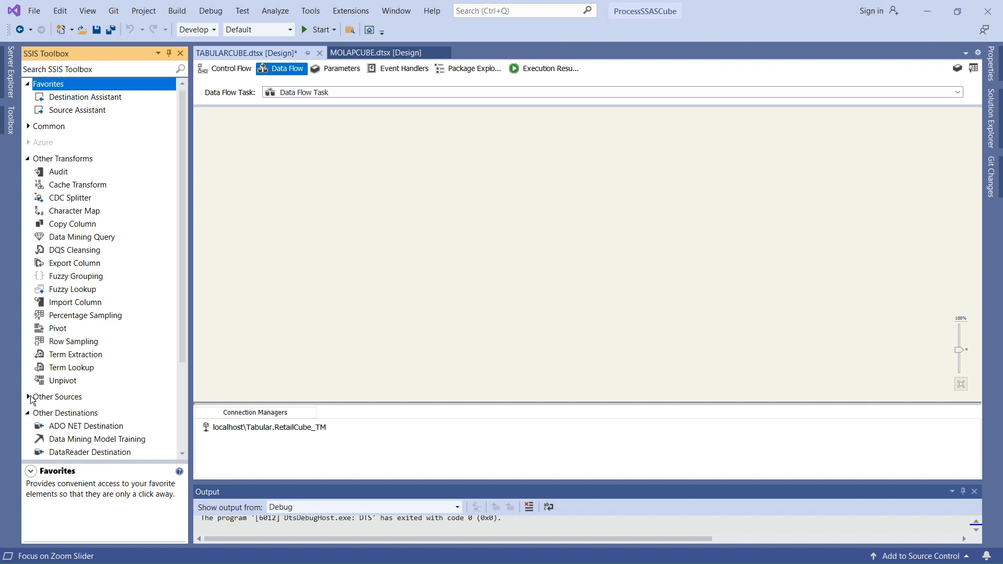
left_click(28, 397)
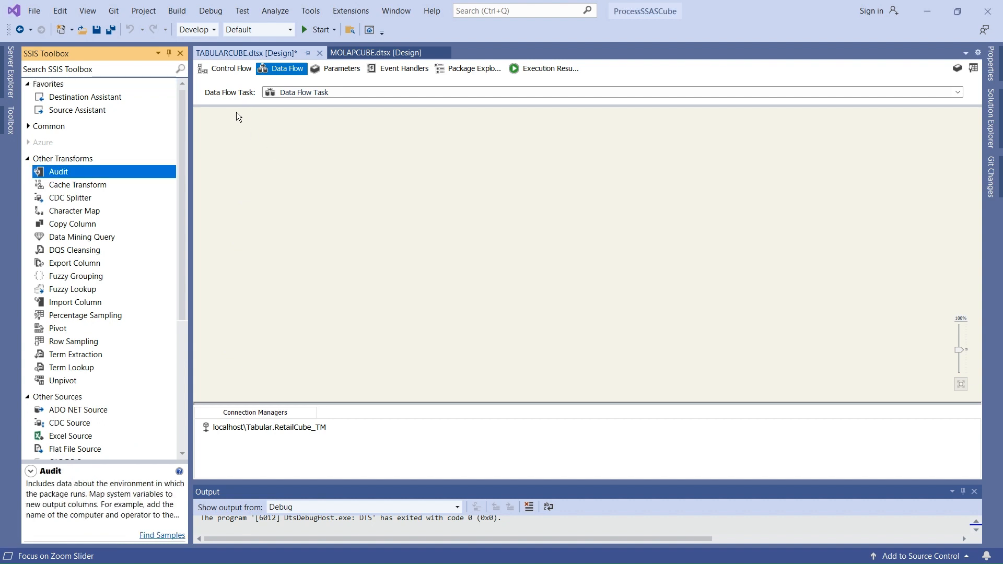
left_click(228, 68)
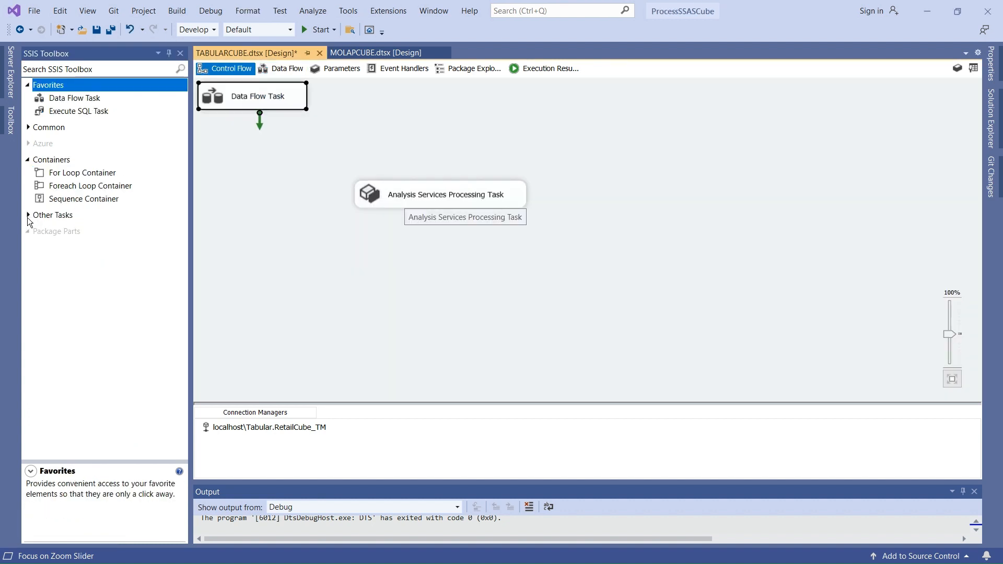
Delete the Data Flow Task, place an Analysis Services Execute DDL Task below the processing task, and open its editor
left_click(28, 214)
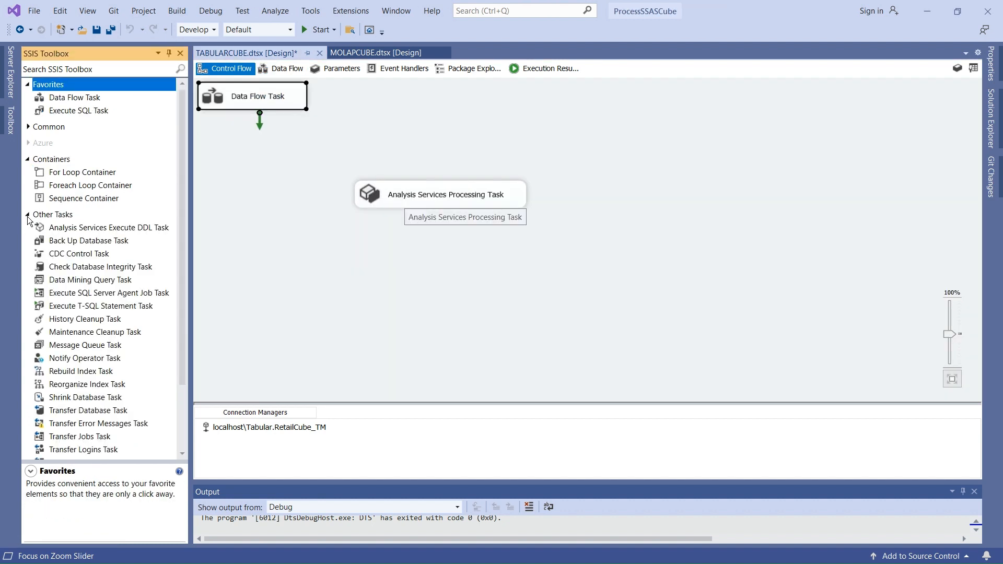
left_click(148, 228)
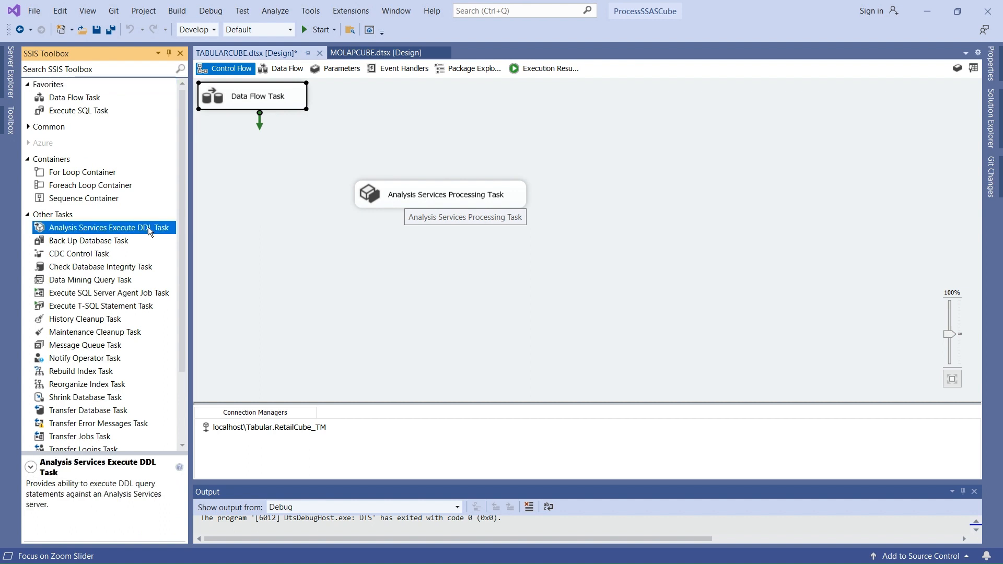
left_click(287, 98)
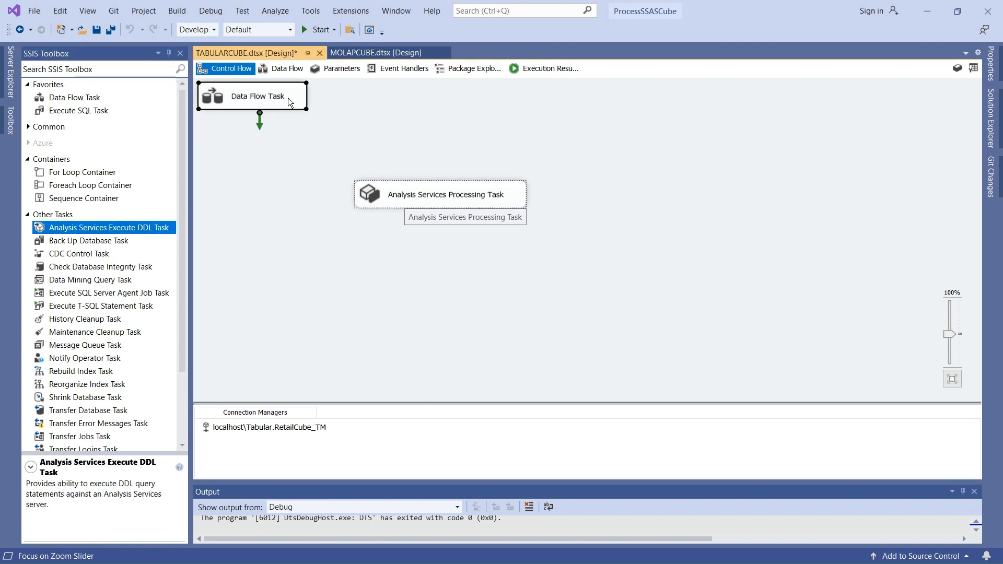
key("Delete")
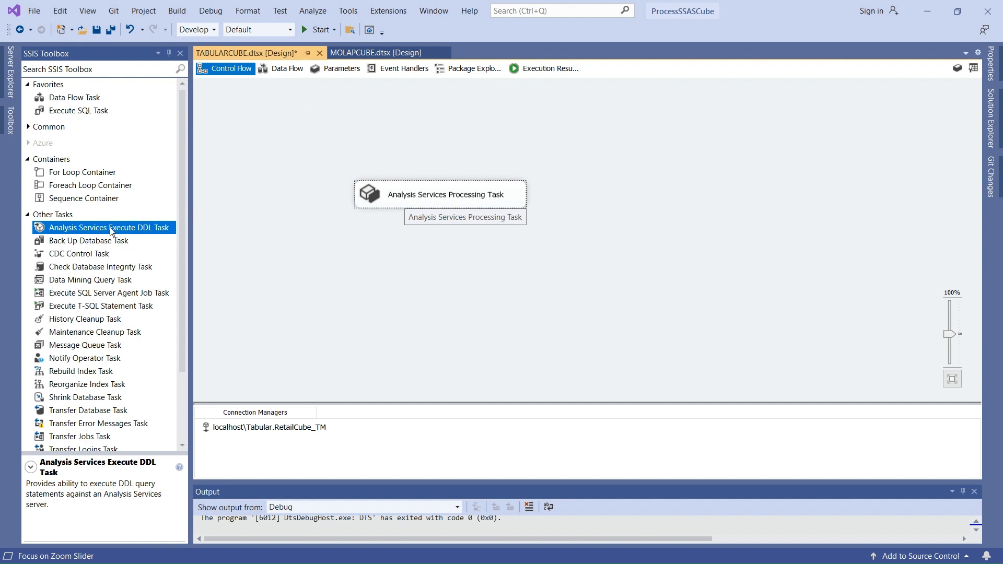
left_click_drag(110, 228, 342, 294)
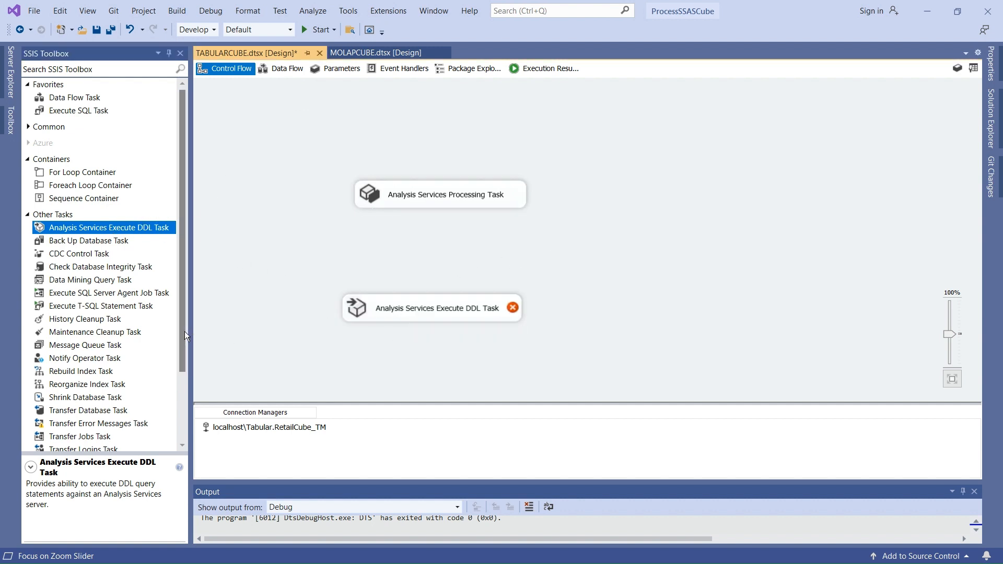
left_click_drag(184, 331, 190, 305)
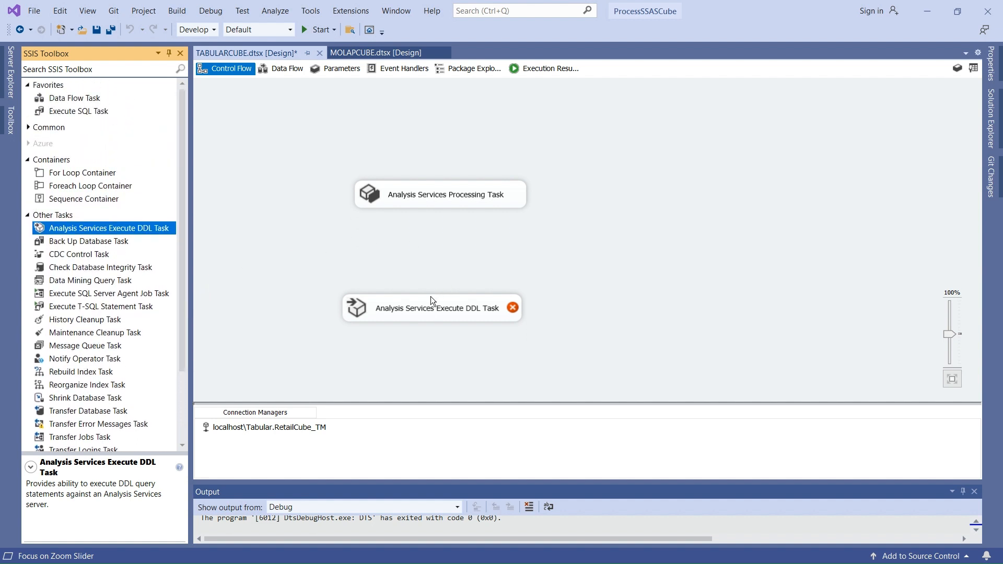
double_click(403, 315)
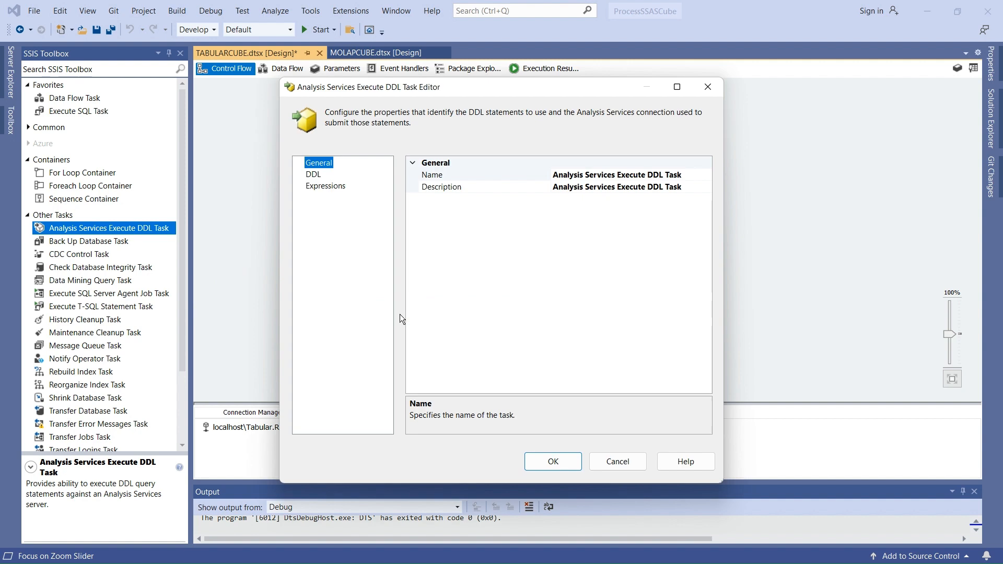
Review the Execute DDL Task's connection settings, cancel unchanged, then bring up OneNote's 'Different ways to process MOLAP & Tabular Cube' page
left_click(321, 174)
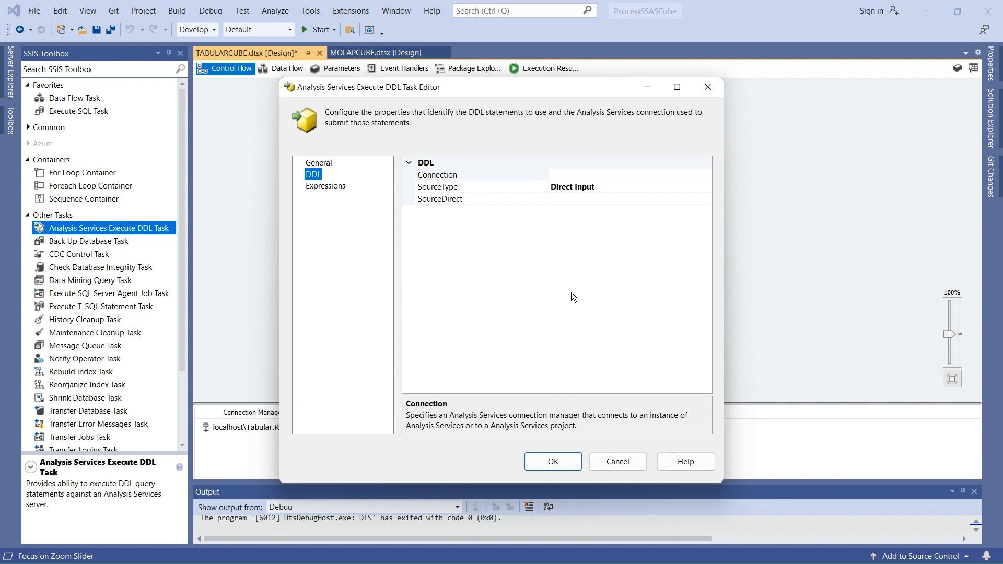
left_click(618, 461)
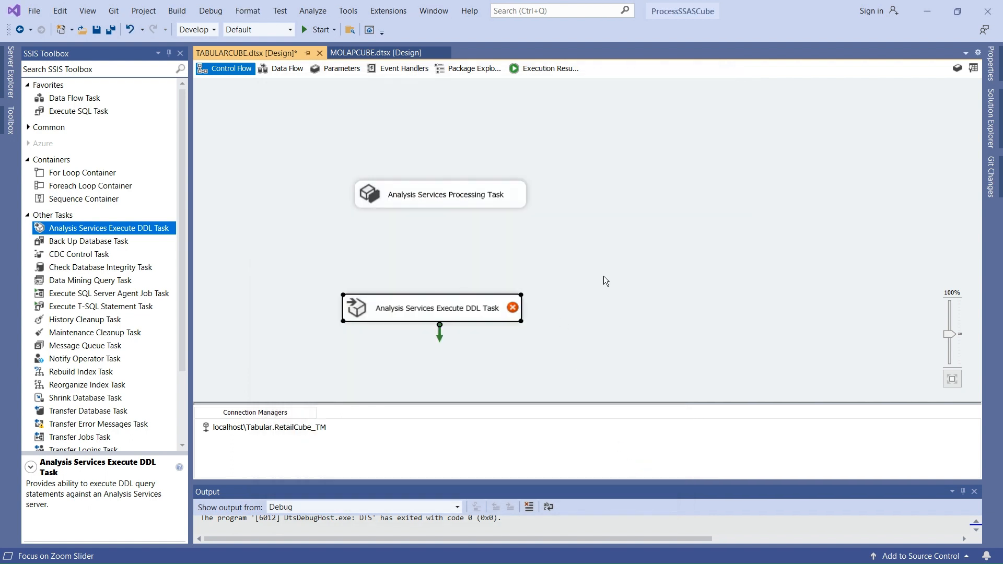
left_click(478, 196)
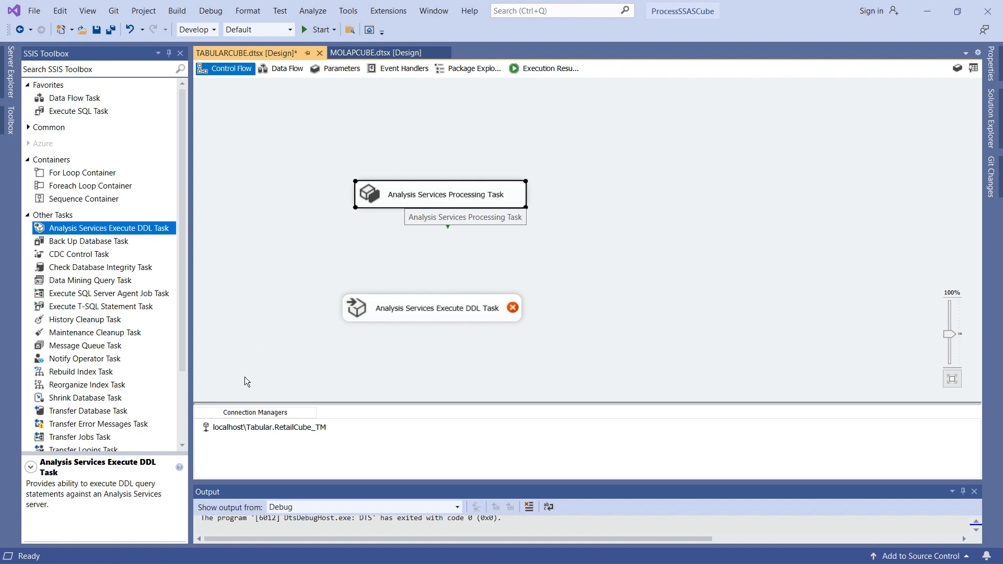
left_click(256, 242)
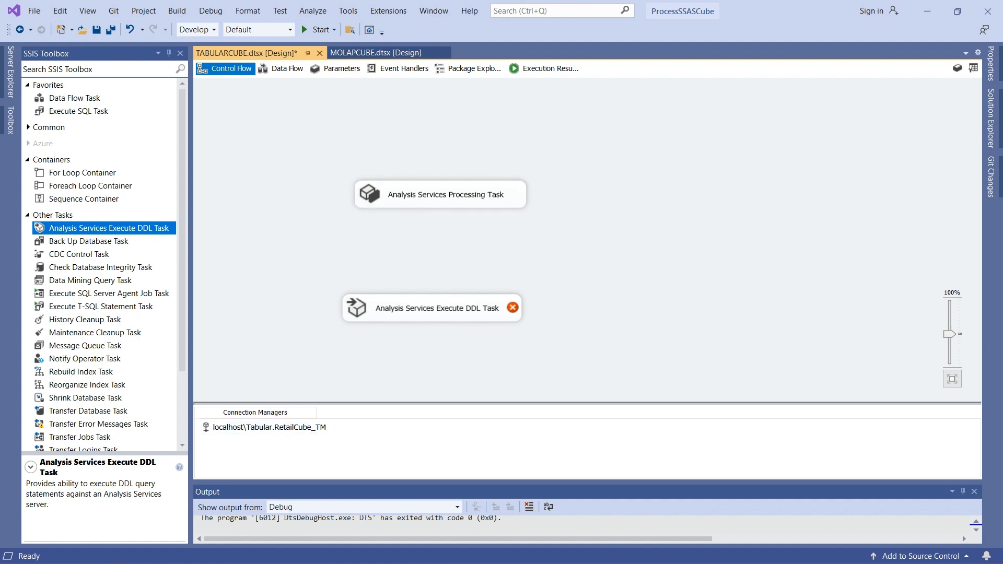
key("alt+Tab")
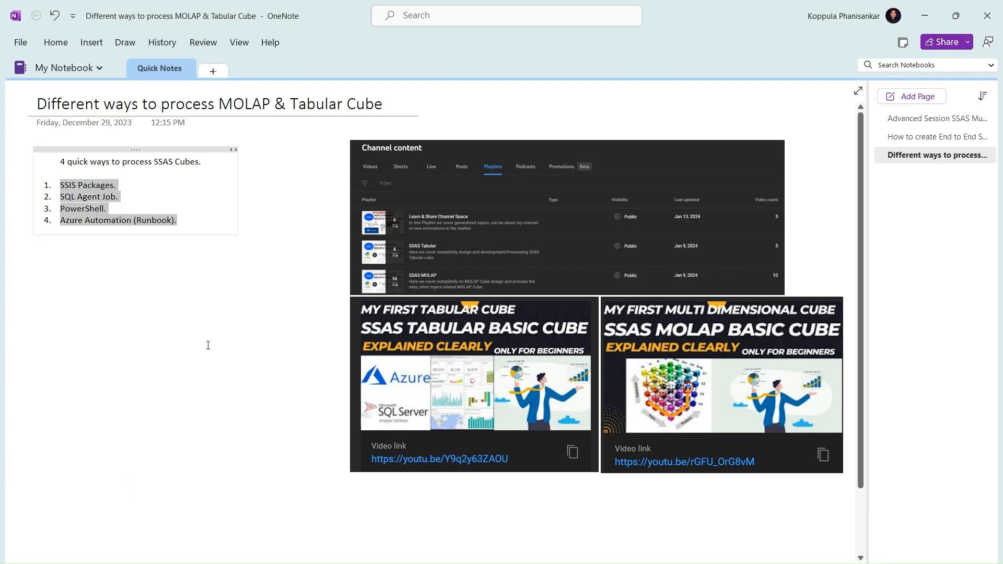
left_click(220, 282)
left_click(118, 186)
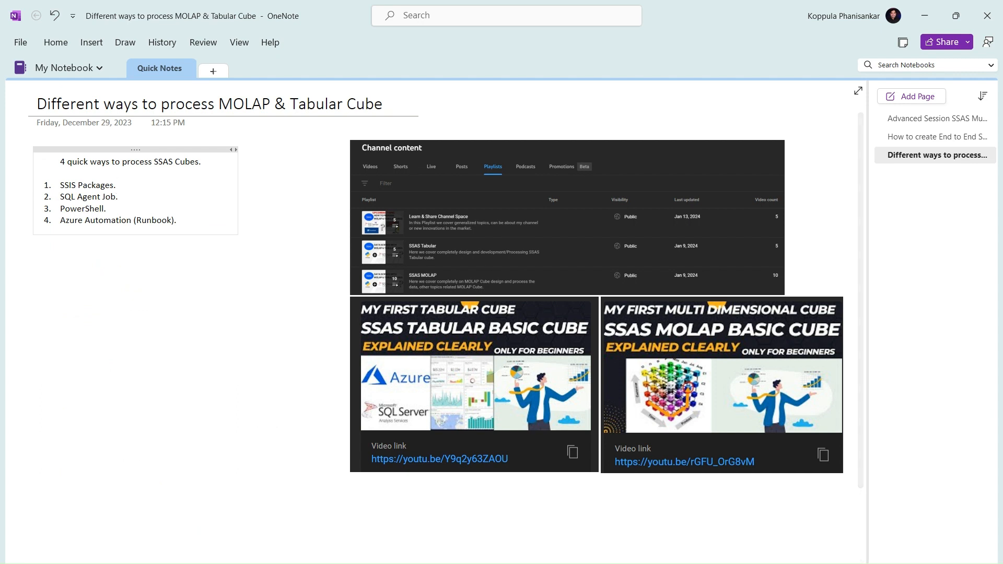
key("alt+Tab")
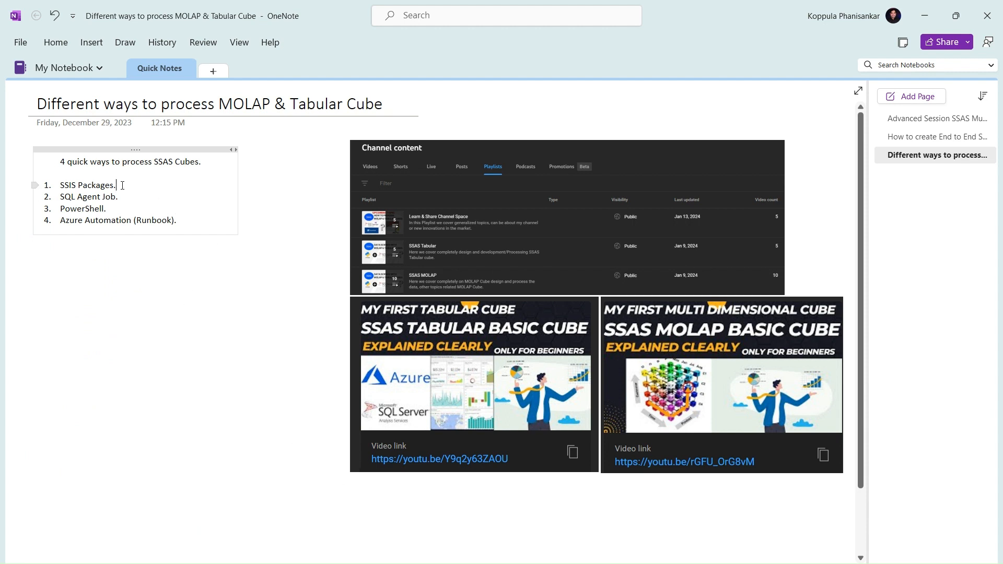
left_click_drag(117, 185, 59, 186)
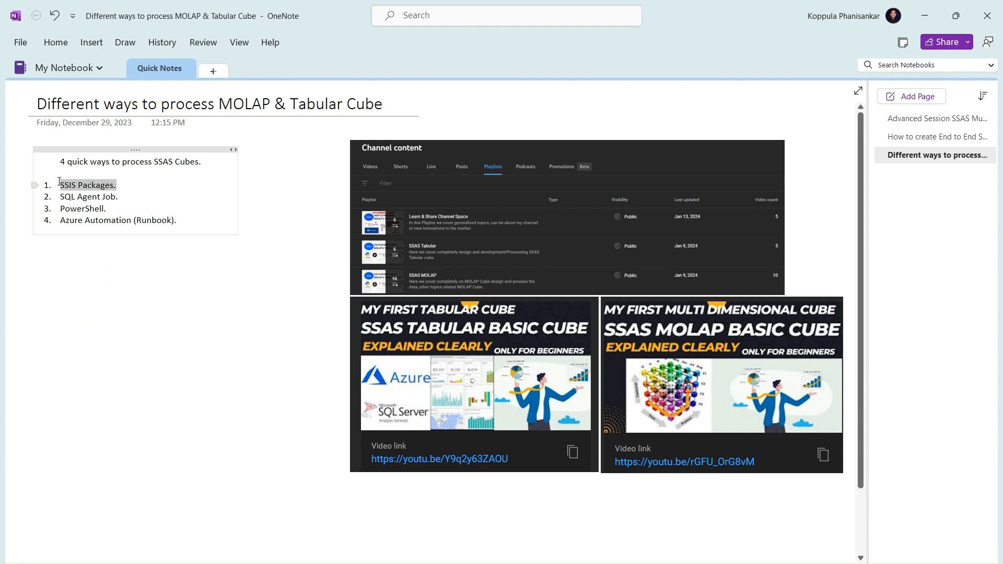
left_click(164, 342)
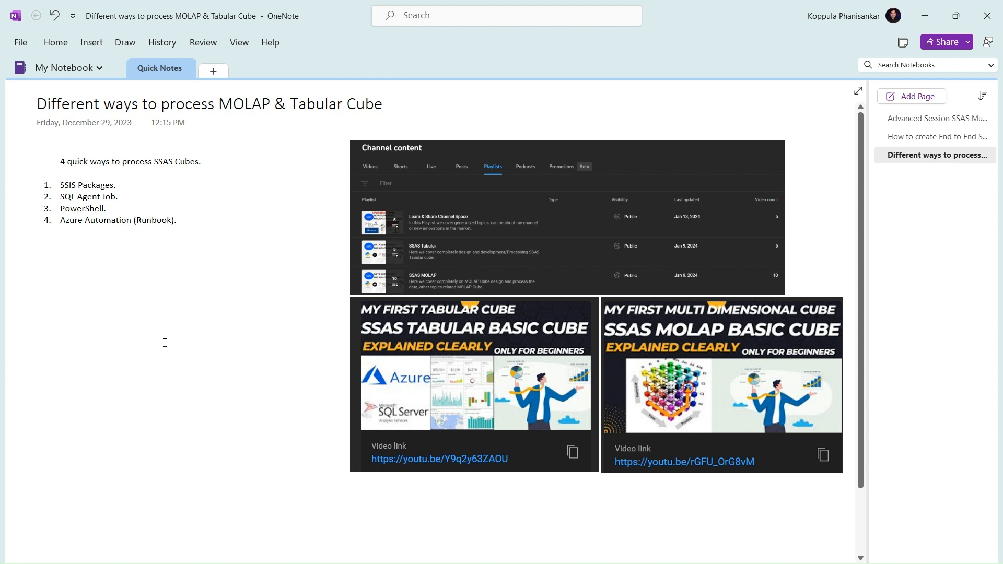
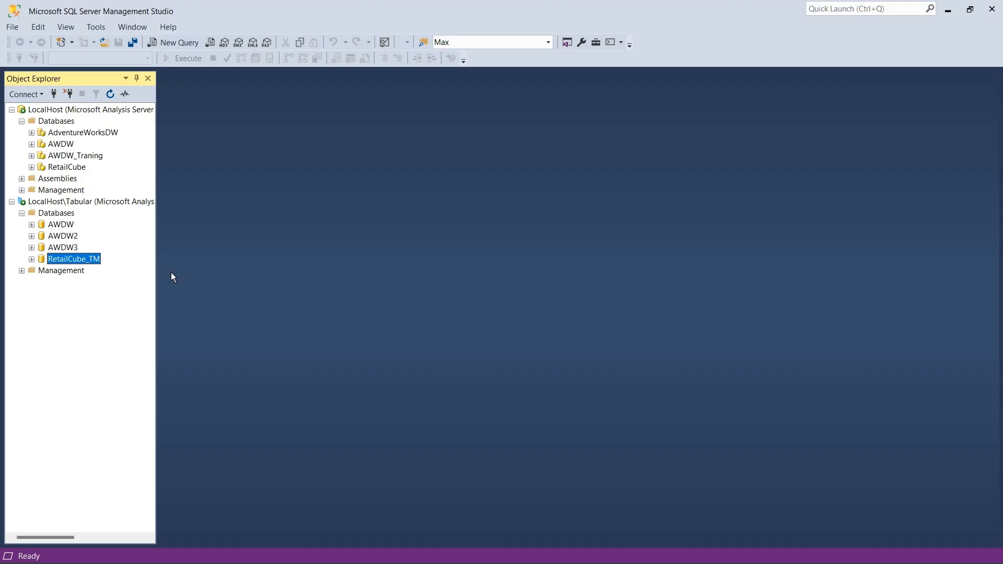
Connect to the LocalHost\SQLSERVER2022 database engine using Windows Authentication
left_click(32, 96)
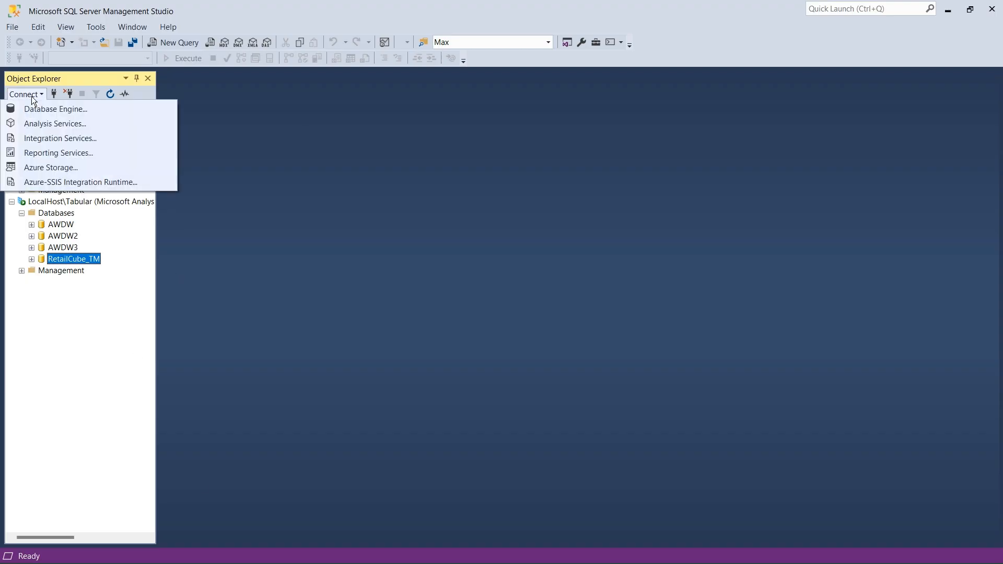
left_click(63, 113)
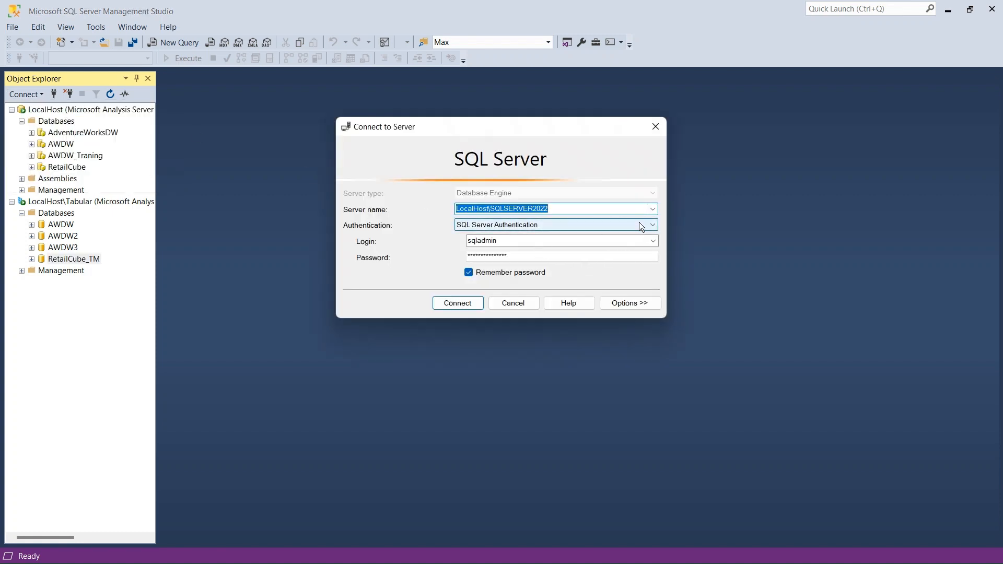
left_click(653, 225)
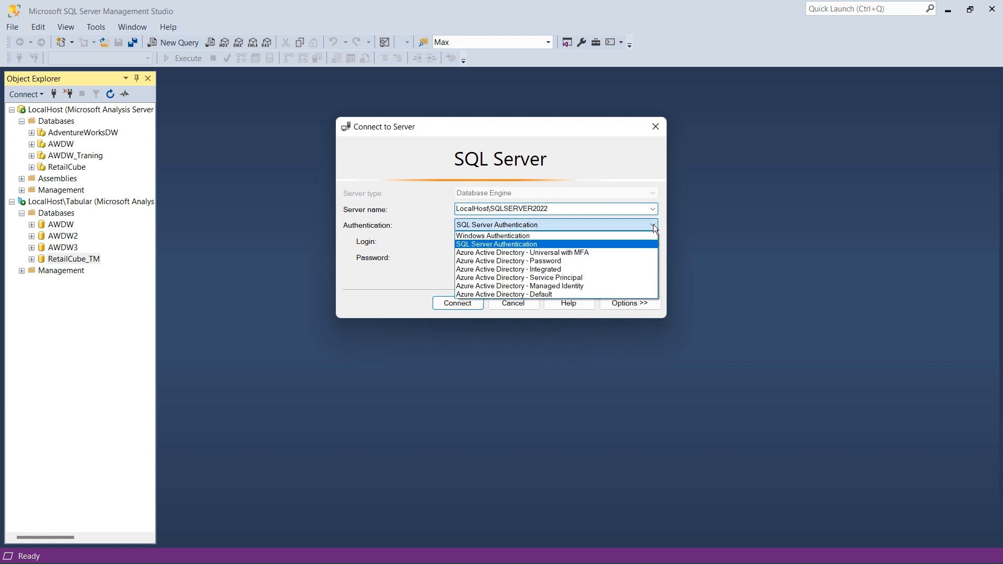
left_click(527, 235)
left_click(450, 302)
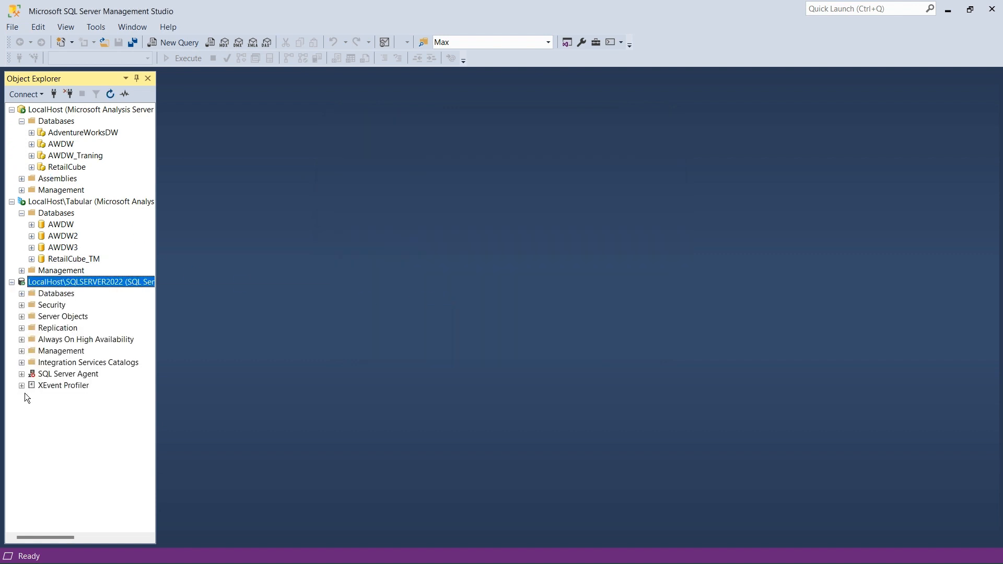
Start the SQL Server Agent service and confirm the prompt
left_click(59, 375)
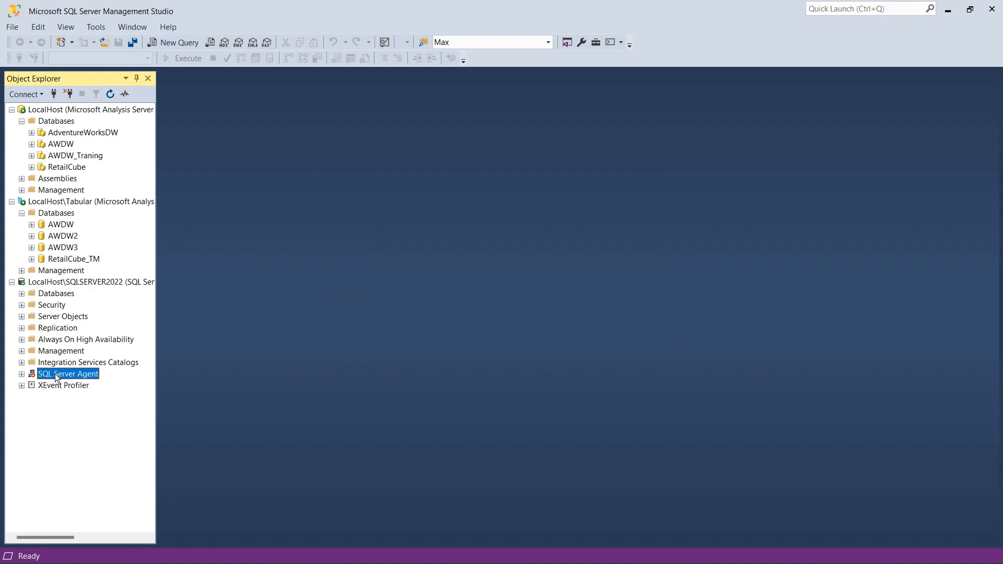
right_click(55, 374)
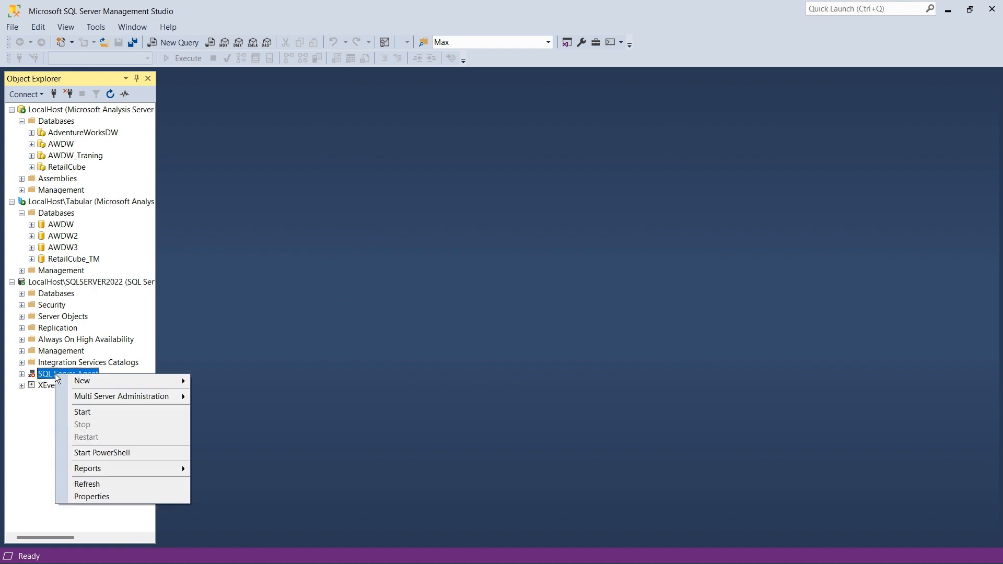
left_click(91, 413)
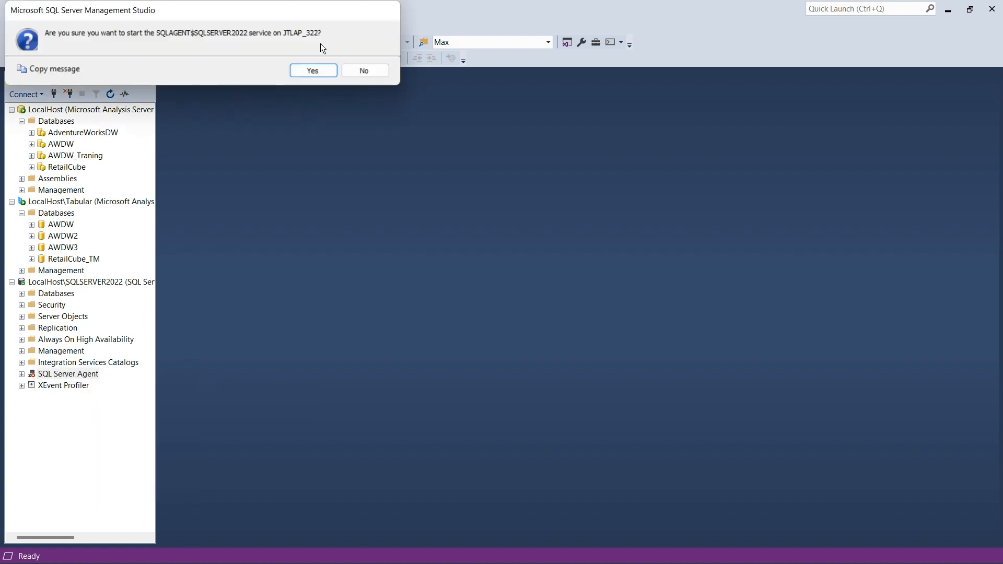
left_click(312, 71)
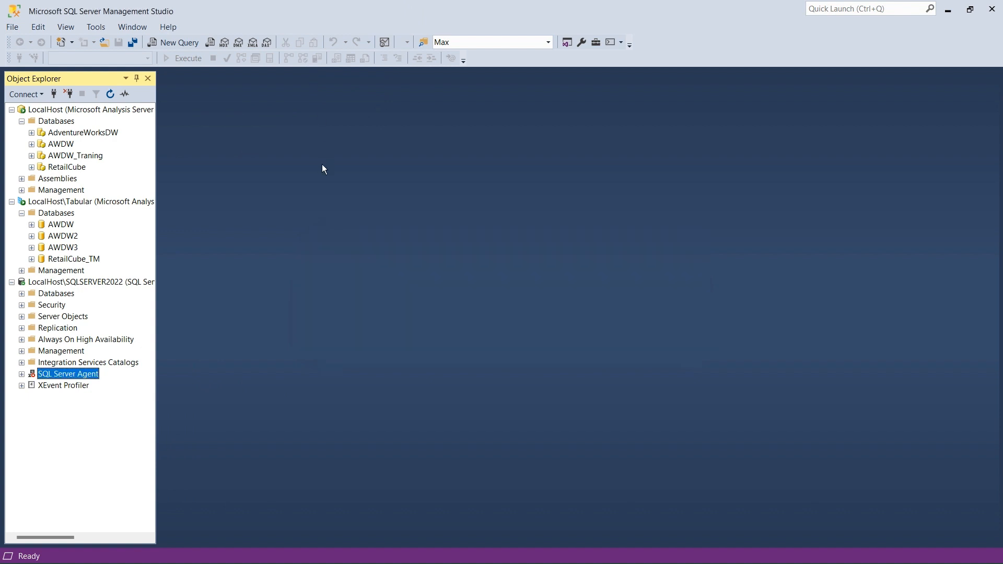
Refresh the server and expand SQL Server Agent > Jobs to list the existing jobs
left_click(57, 282)
right_click(56, 282)
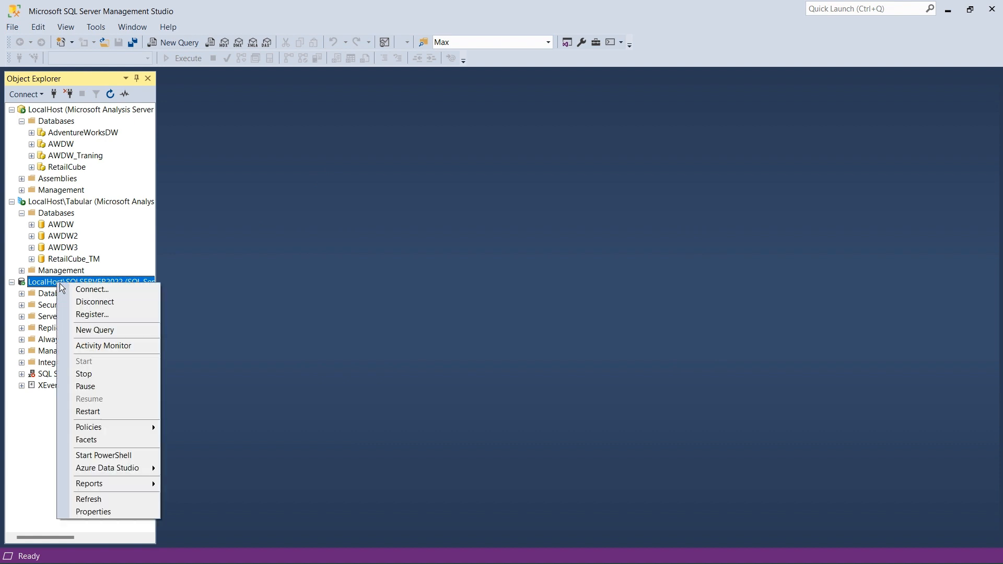
left_click(81, 496)
left_click(21, 374)
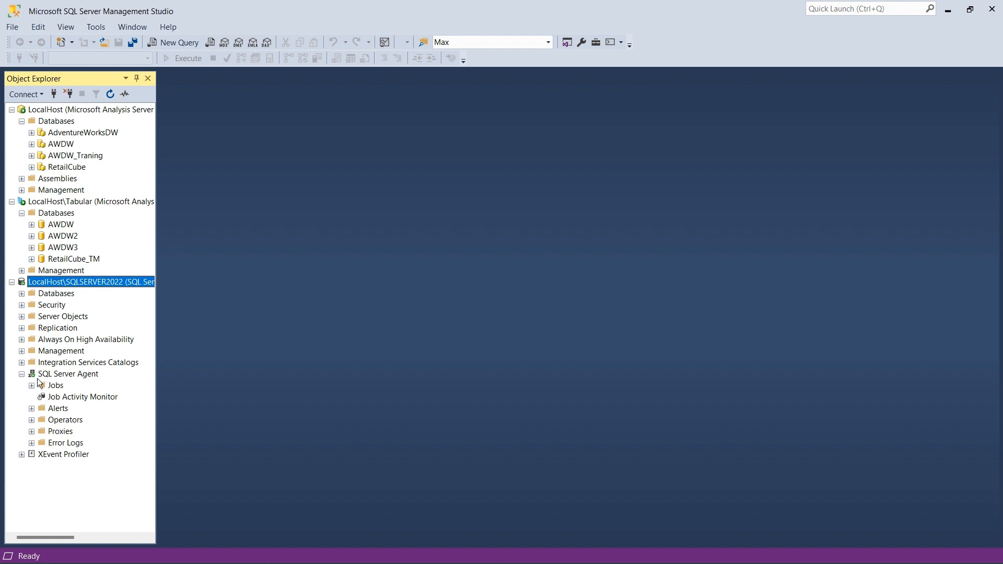
left_click(30, 387)
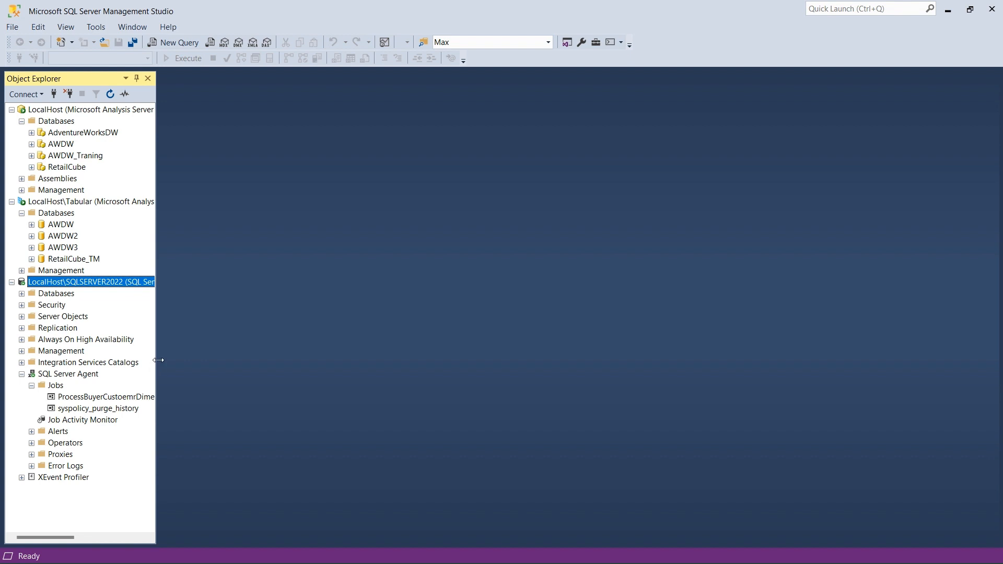
left_click_drag(155, 360, 278, 360)
right_click(56, 386)
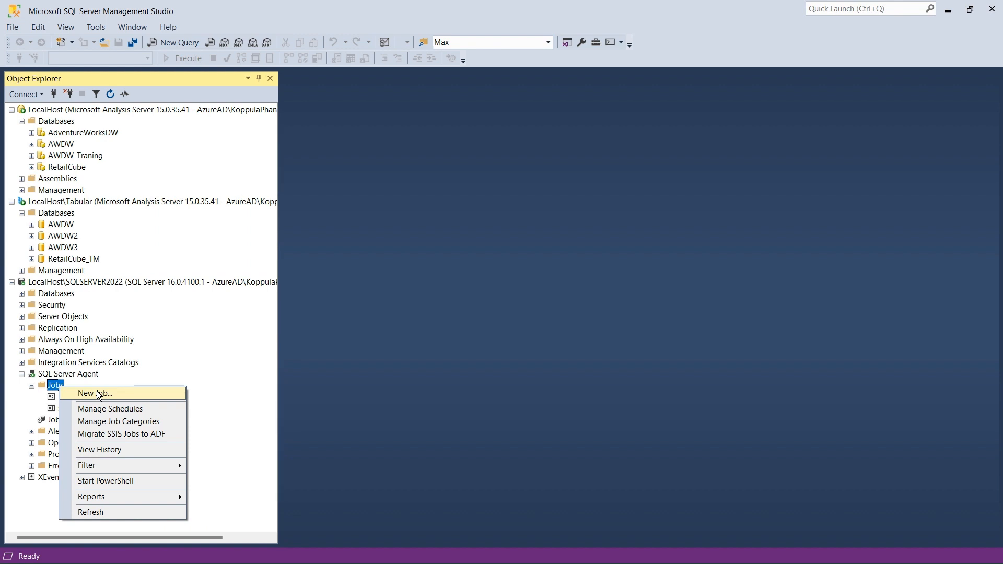
Create a new Agent job named FullRetailCube and add a new step
left_click(99, 396)
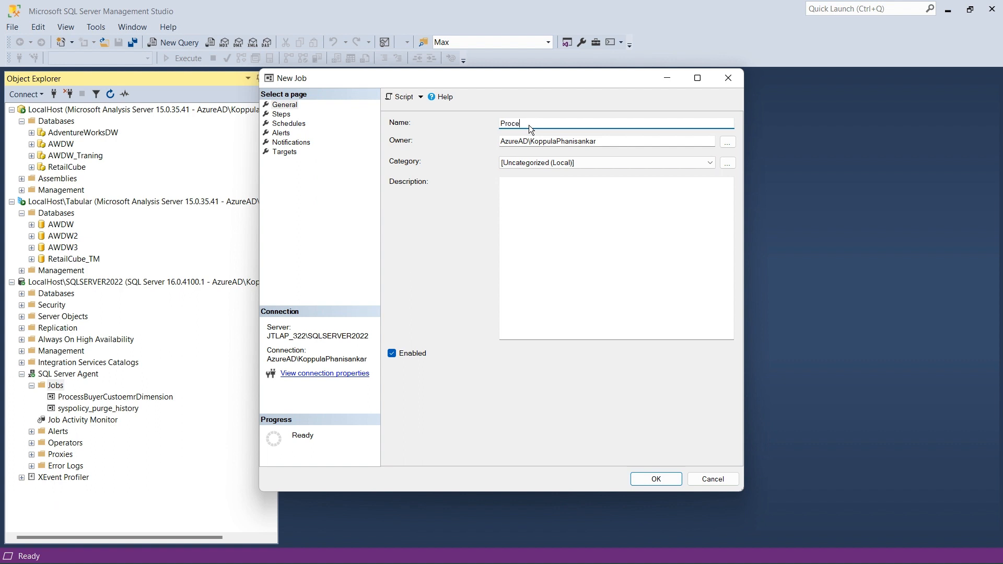
type("FullRetailCube")
left_click(287, 116)
left_click(423, 452)
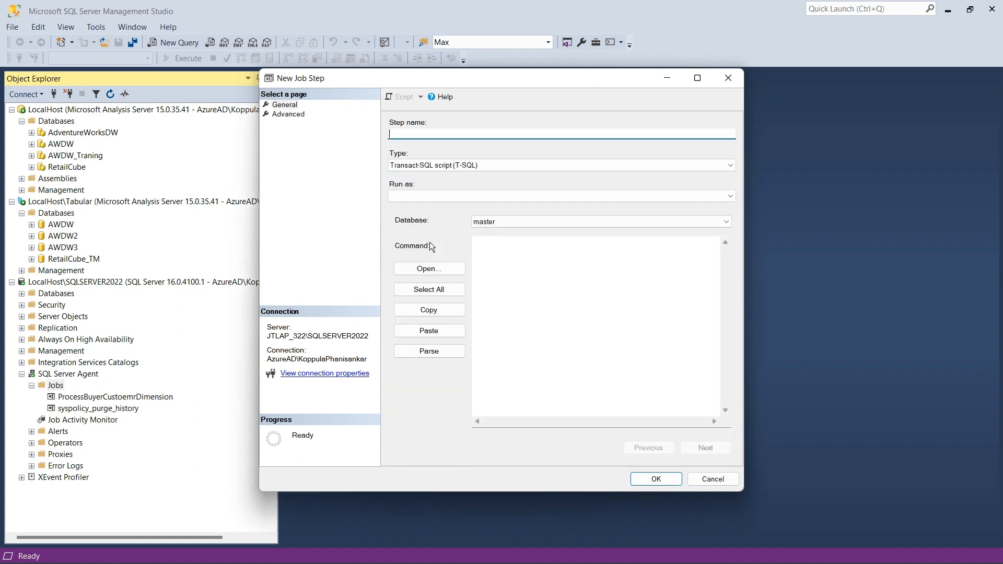
Name the step ProcessFullRetailCube as an SSAS Command run by the Agent Service Account on LocalHost
type("ProcessFullRetailCube")
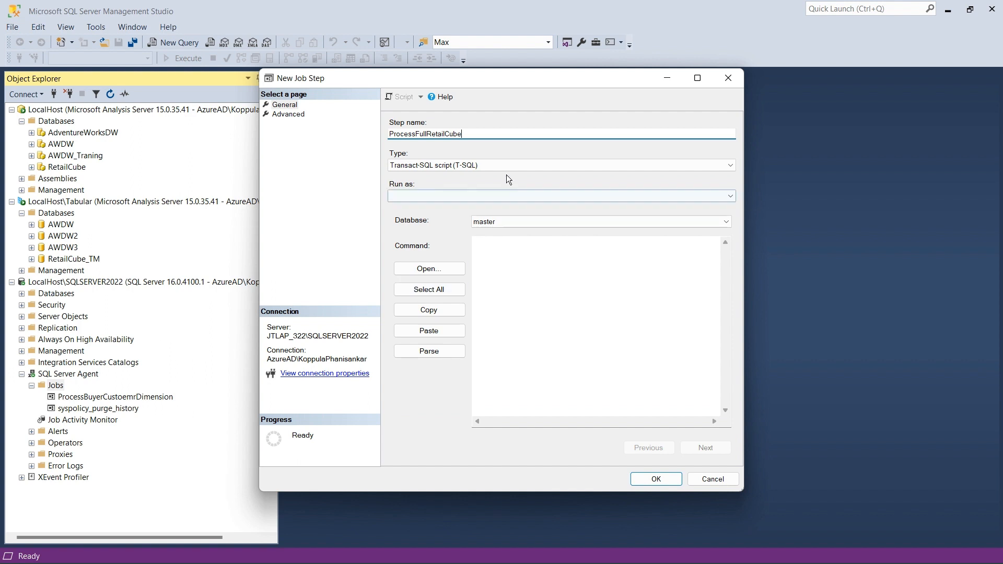
left_click(490, 166)
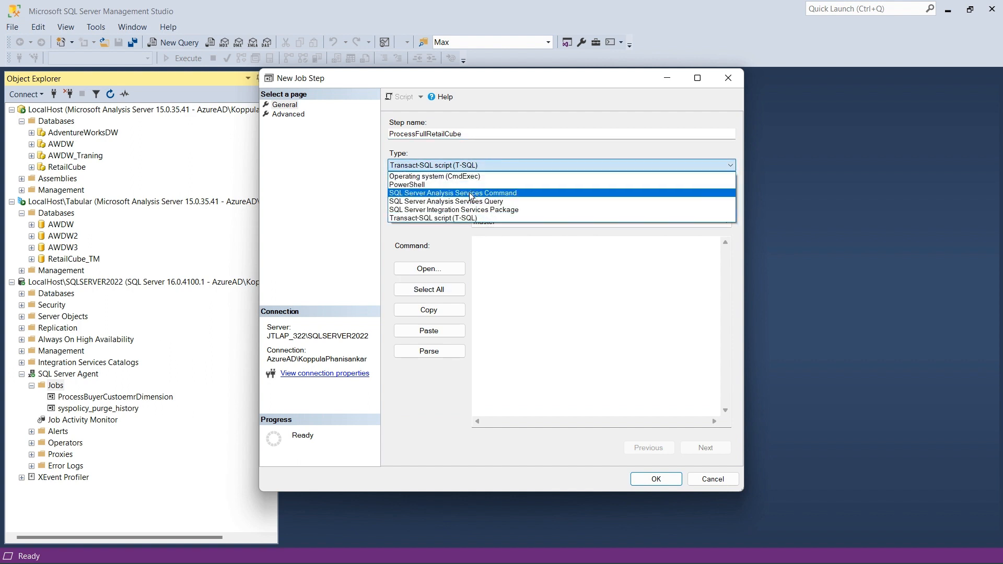
left_click(465, 193)
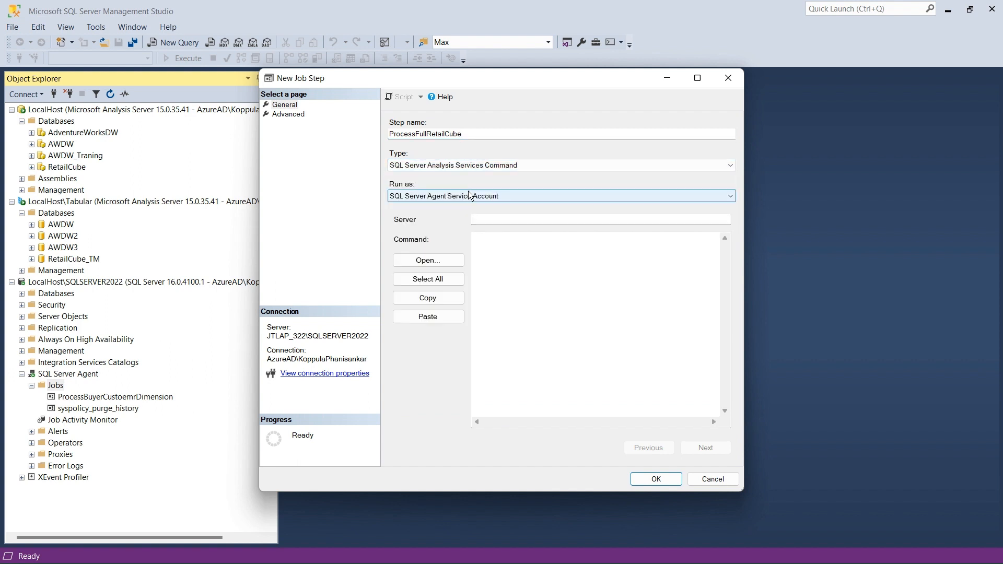
left_click(487, 195)
left_click(486, 195)
left_click(644, 219)
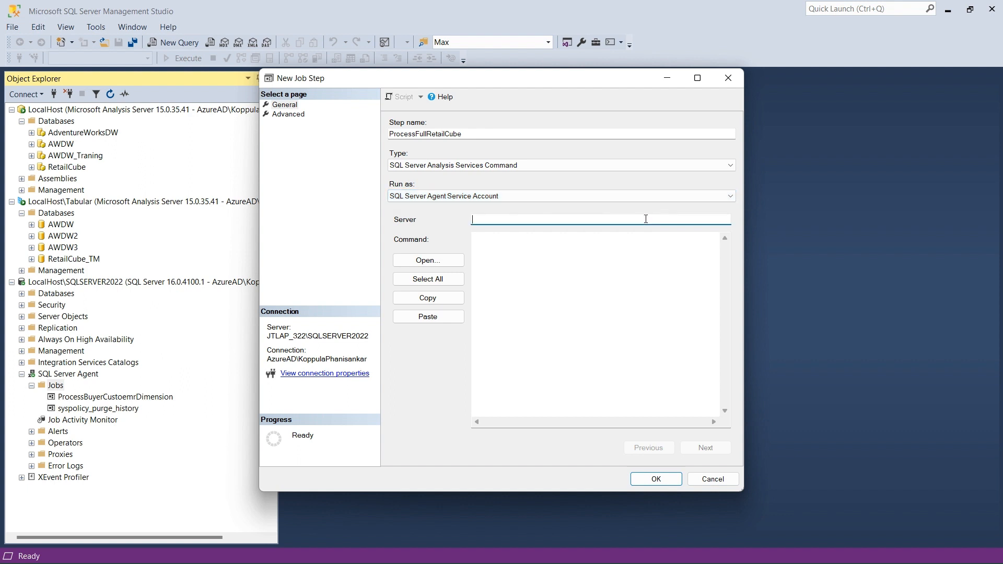
type("LocalHost")
left_click(573, 276)
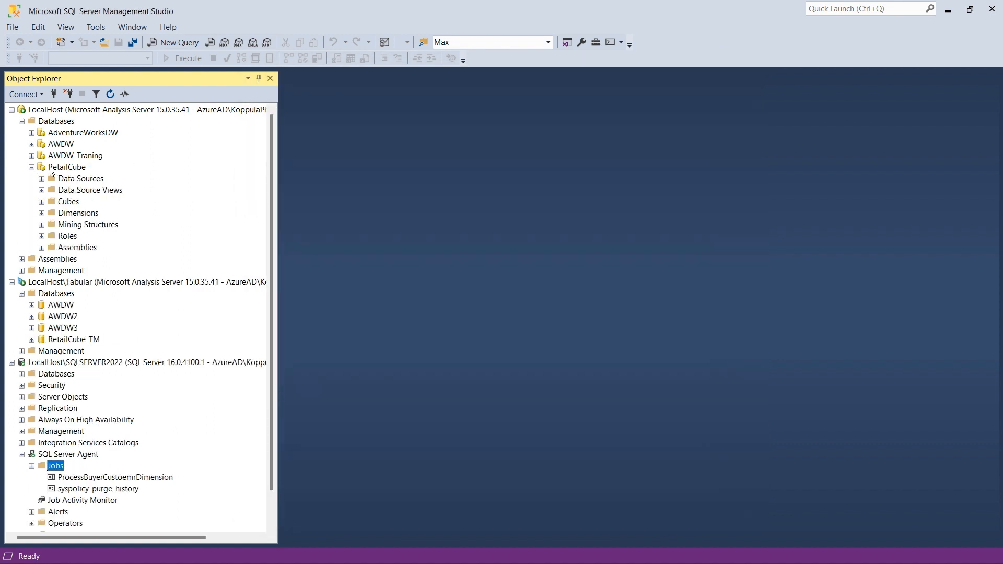
Script a Process Full of the RetailCube database to a new query window
right_click(52, 168)
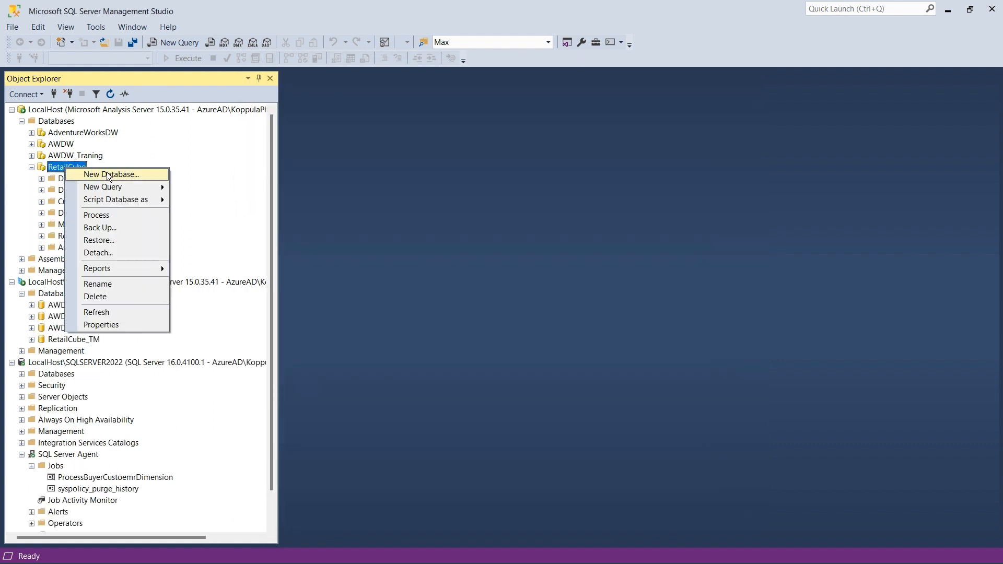
left_click(104, 215)
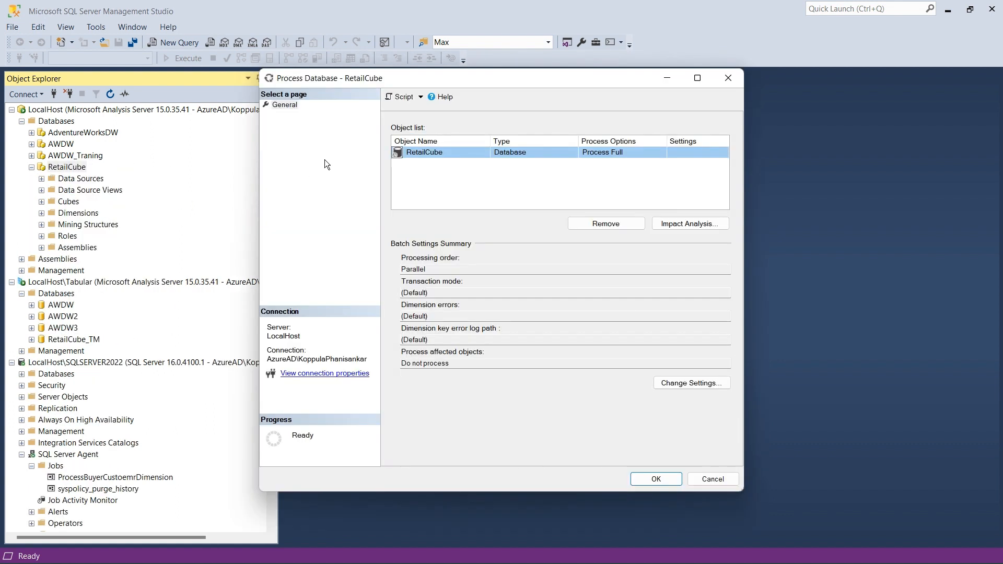
left_click(625, 153)
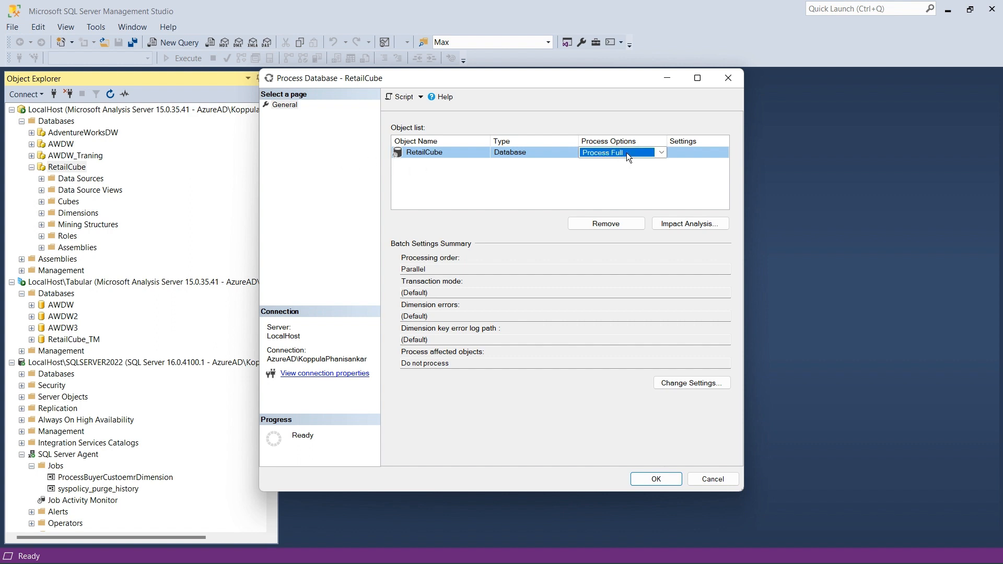
left_click(626, 153)
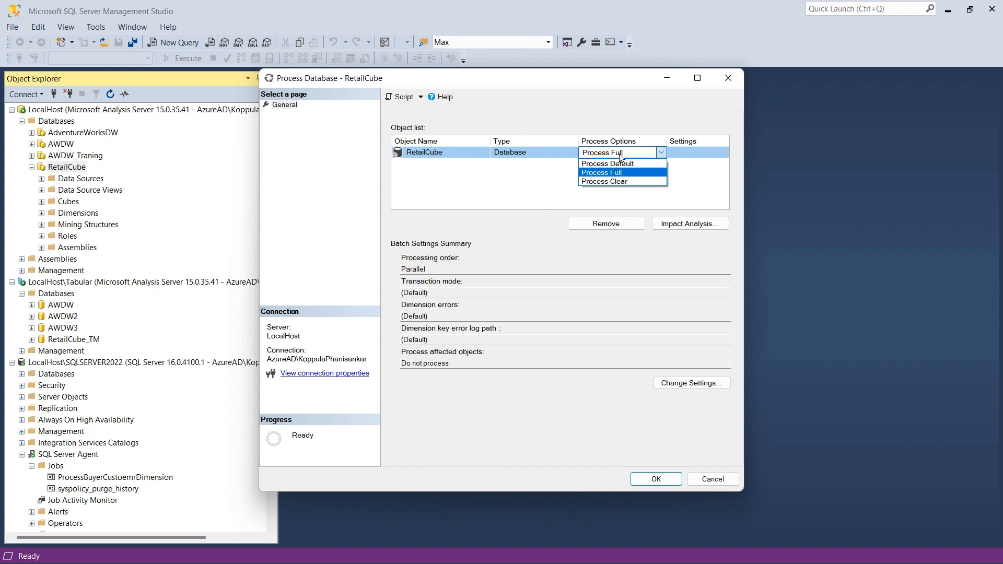
left_click(497, 173)
left_click(553, 176)
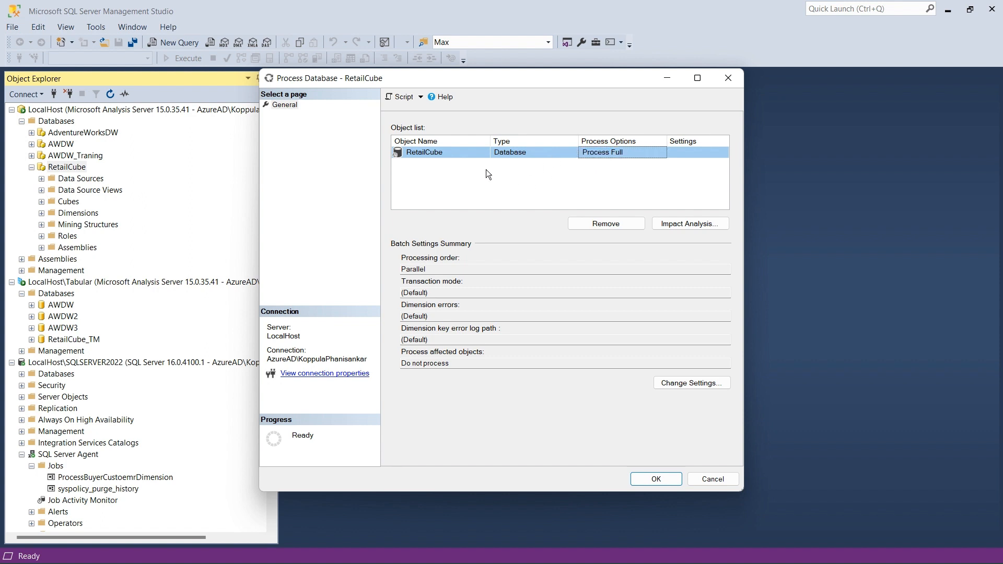
left_click(406, 96)
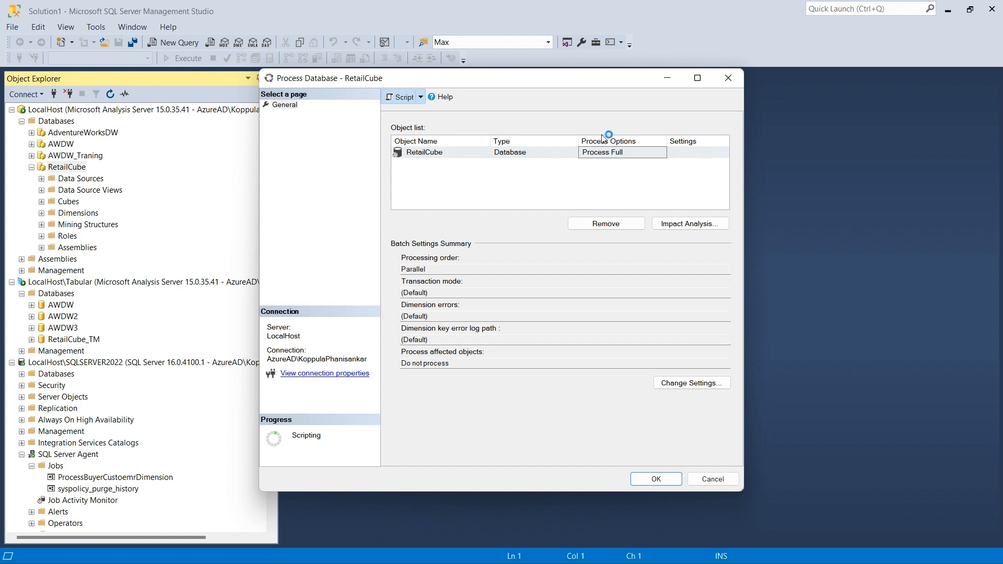
left_click(730, 80)
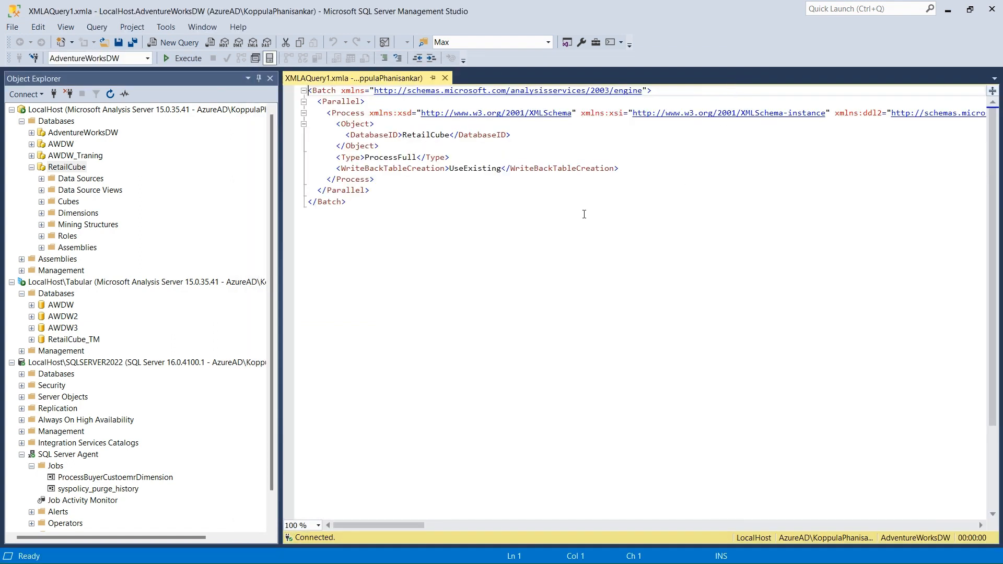
Copy the RetailCube XMLA script into the job step's Command box
left_click_drag(359, 209, 309, 90)
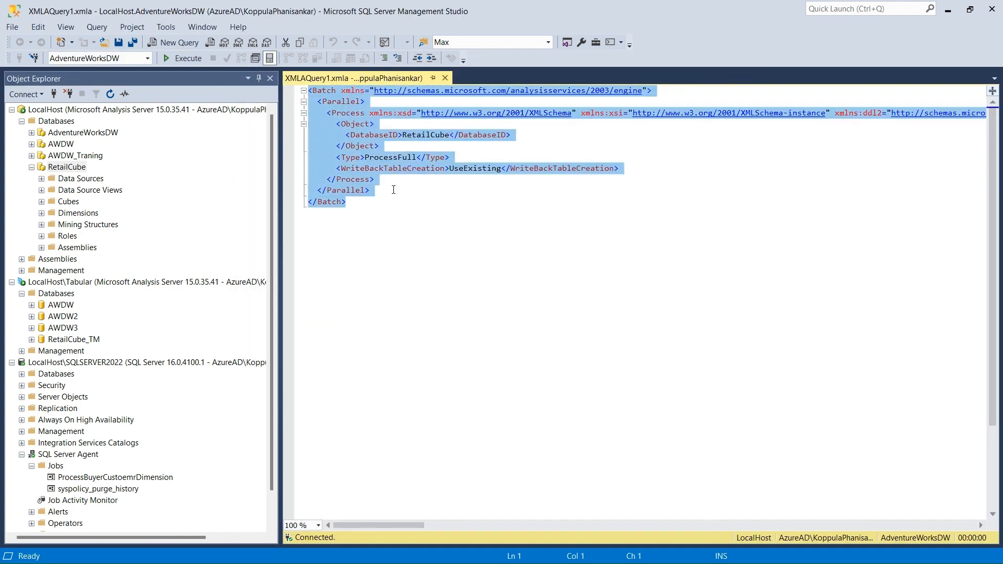
key("ctrl+c")
key("alt+Tab")
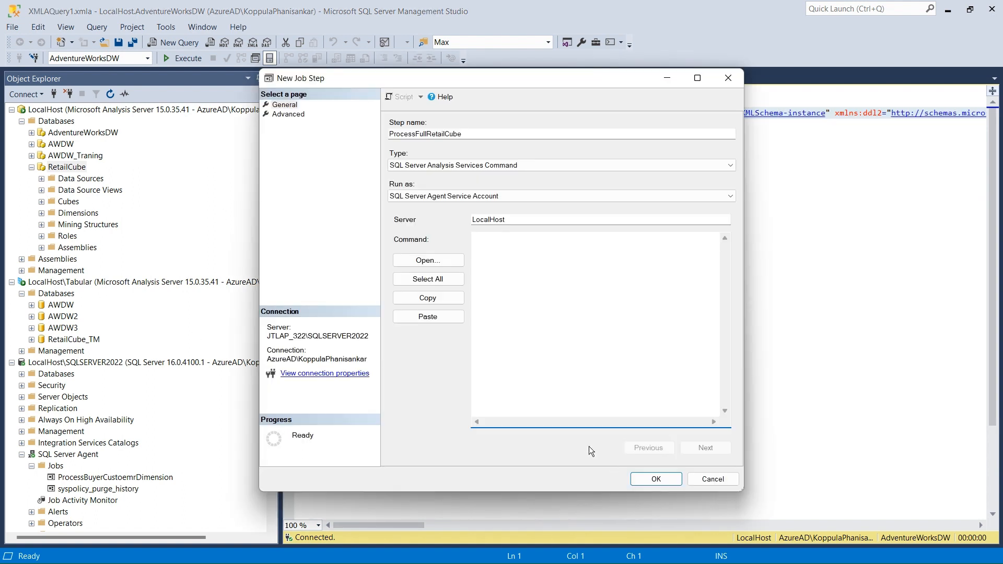
key("ctrl+v")
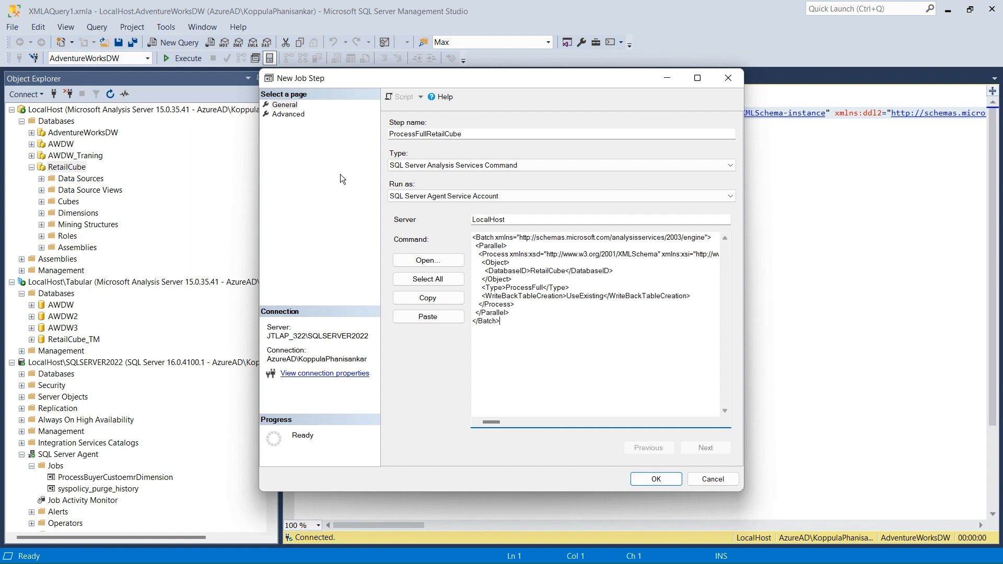
Set the step's success action to 'Quit the job reporting success' and save the job
left_click(283, 114)
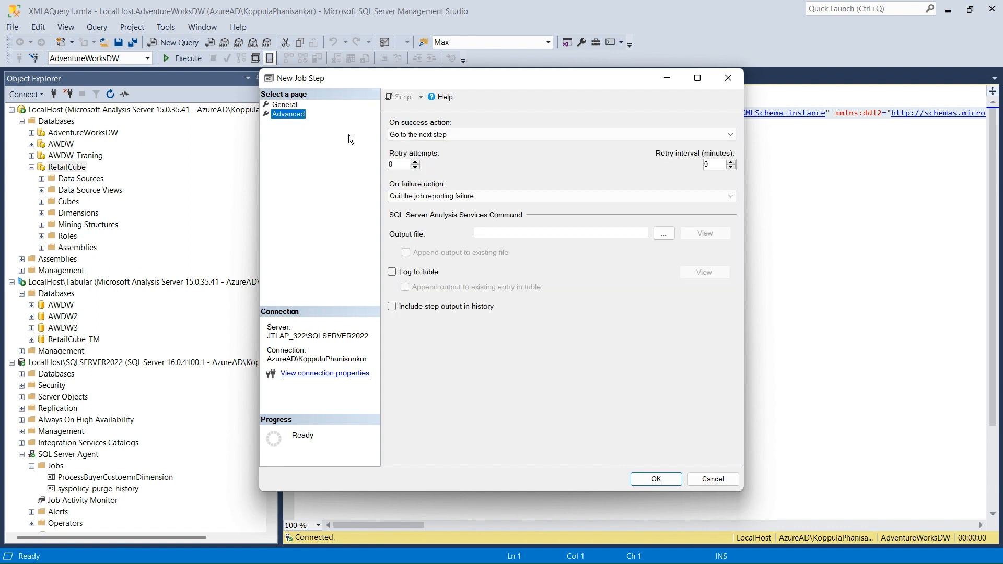
left_click(466, 136)
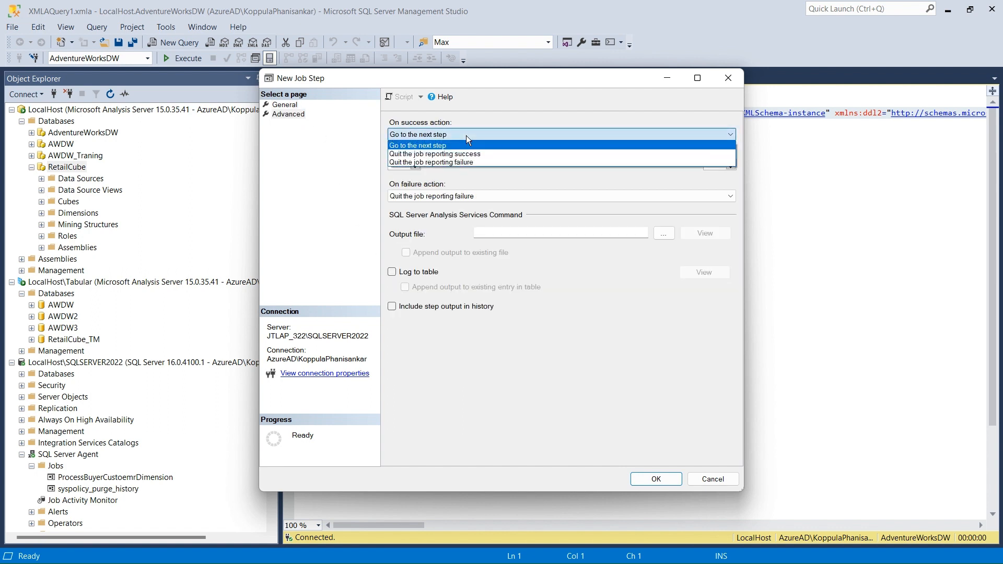
left_click(437, 154)
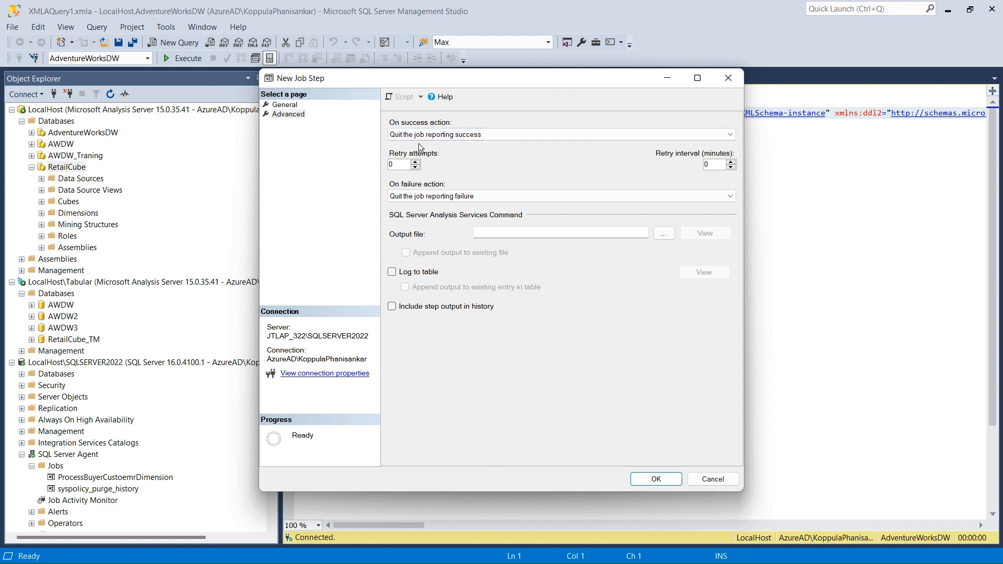
left_click(653, 480)
left_click(649, 477)
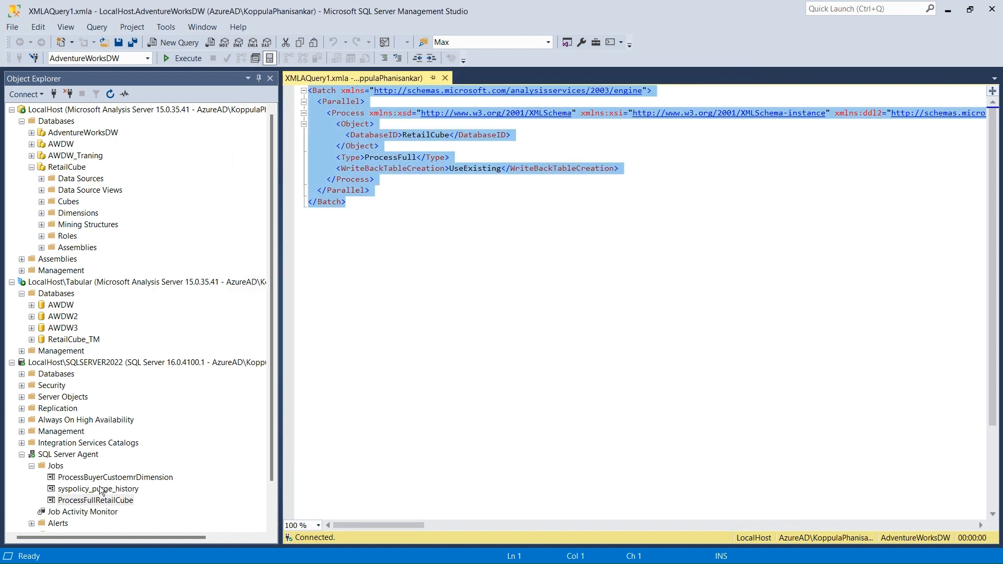
left_click(31, 167)
left_click(63, 167)
Check the RetailCube database's Last Update timestamp in its properties
right_click(63, 167)
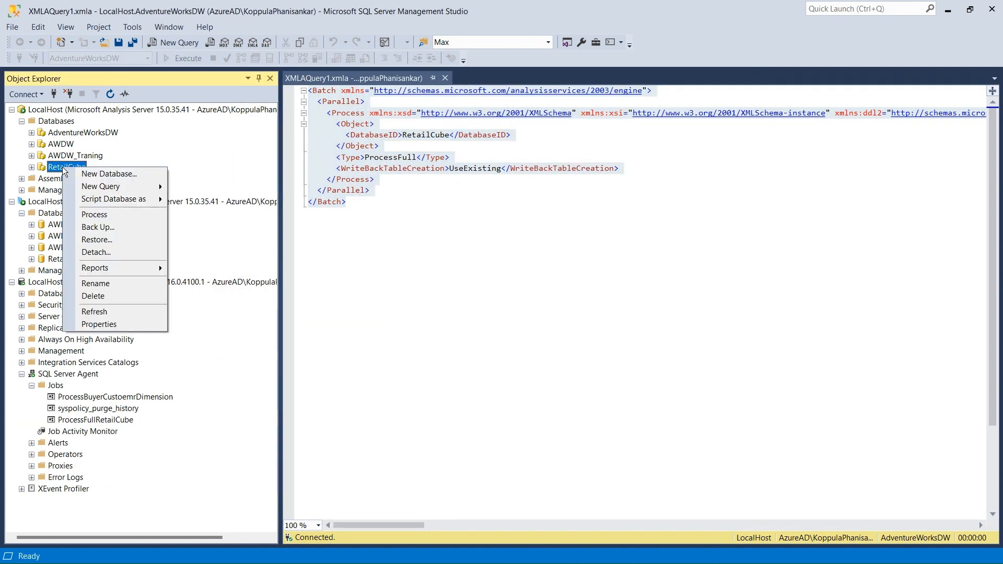
left_click(81, 325)
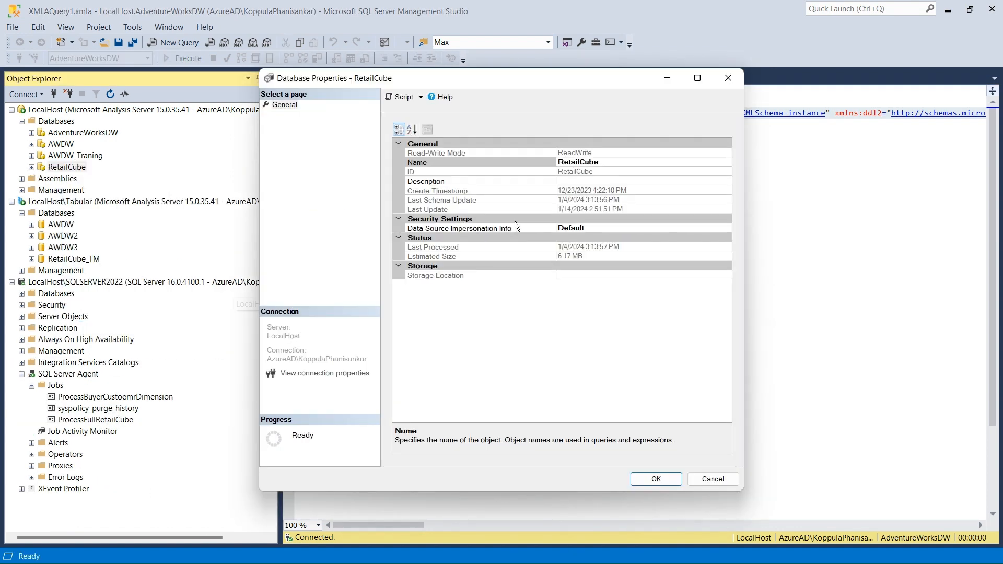
left_click(625, 208)
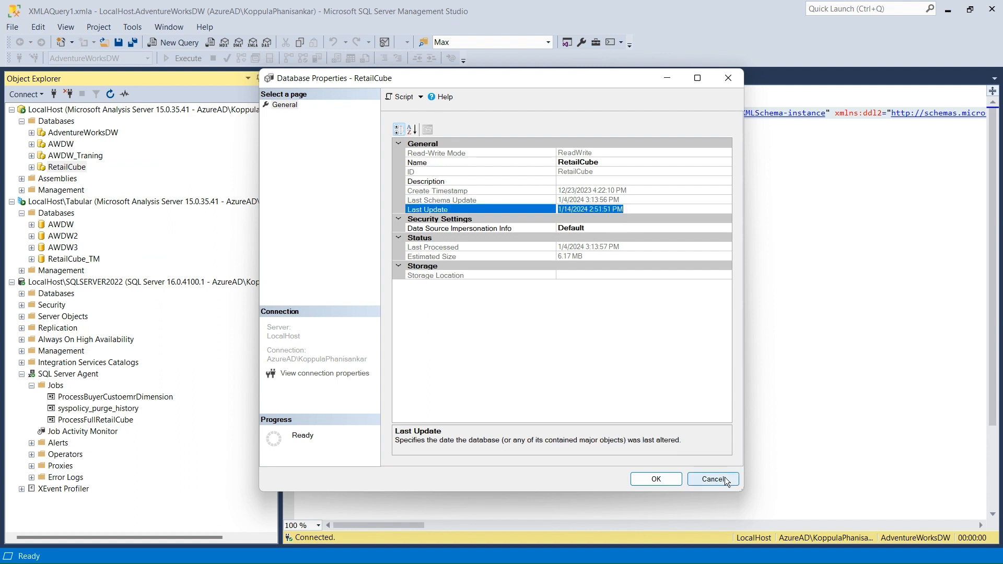
left_click(713, 479)
Run the ProcessFullRetailCube job and dismiss its failure message
right_click(123, 420)
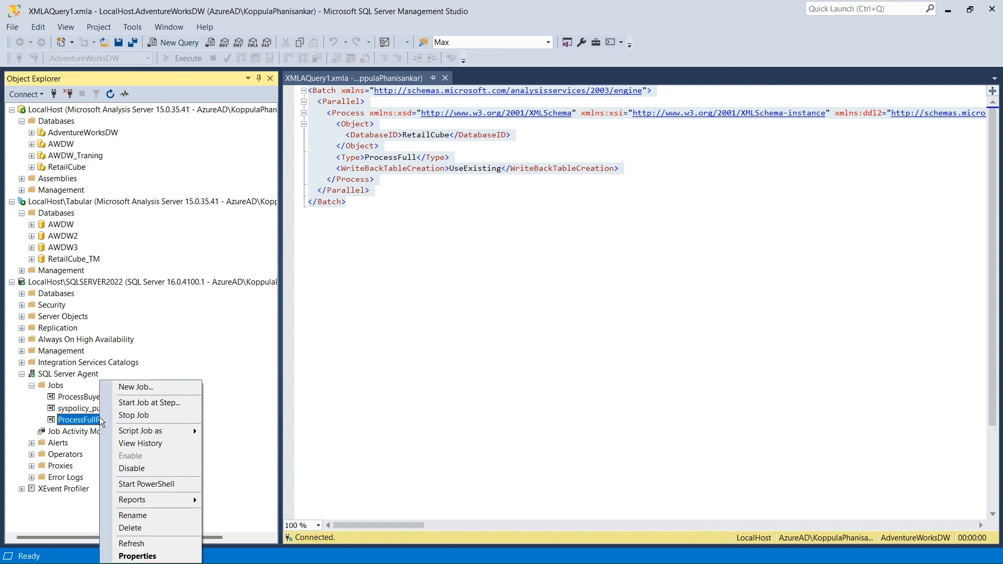
left_click(139, 404)
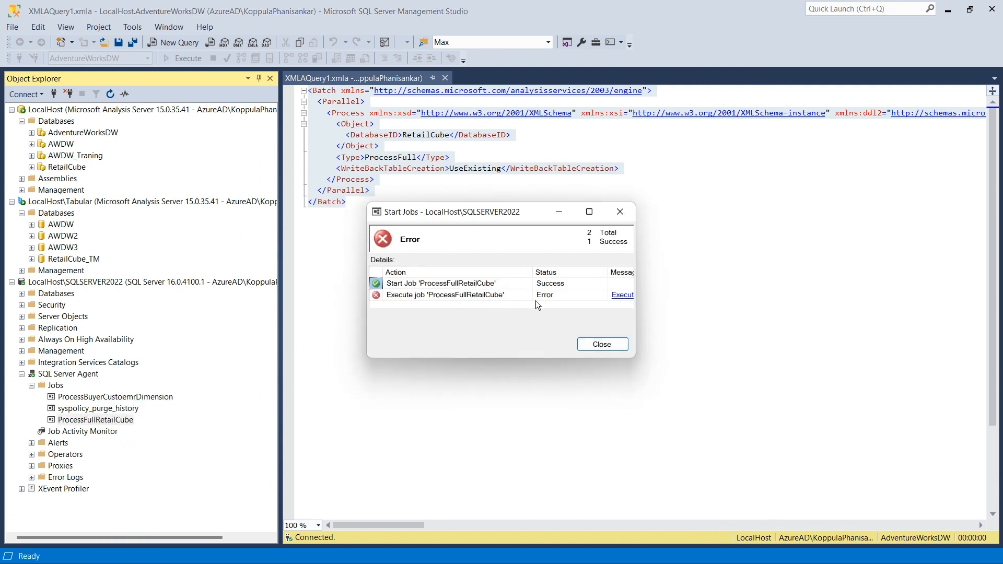
left_click(619, 295)
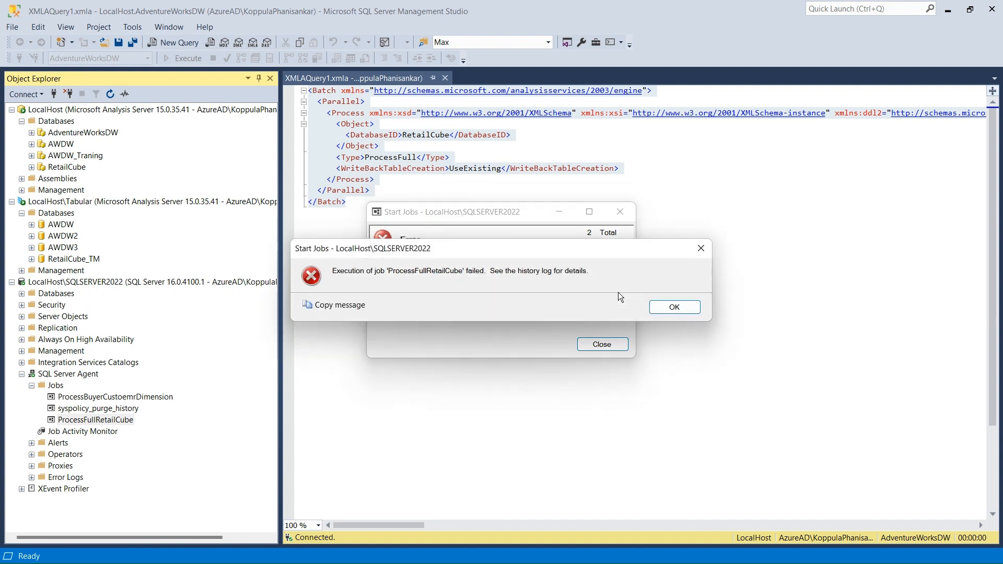
left_click(673, 306)
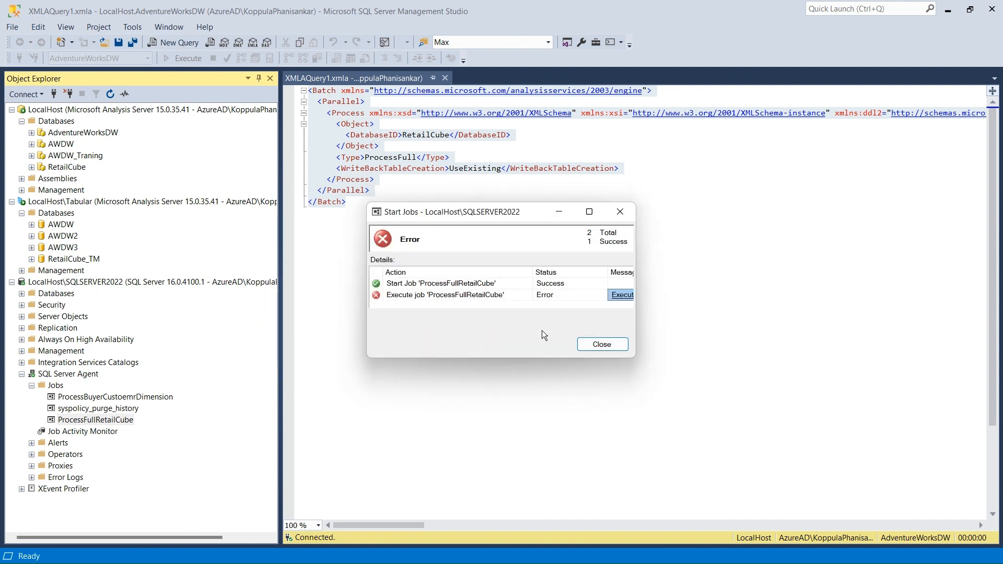
left_click(594, 345)
Read the failure details in the job history, then expand the server's Security node
right_click(109, 420)
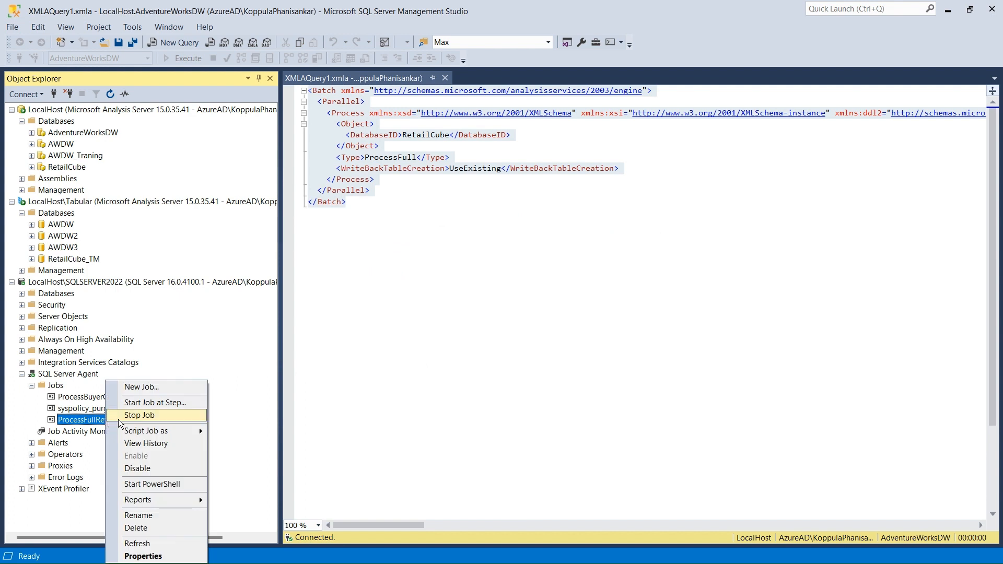
left_click(156, 442)
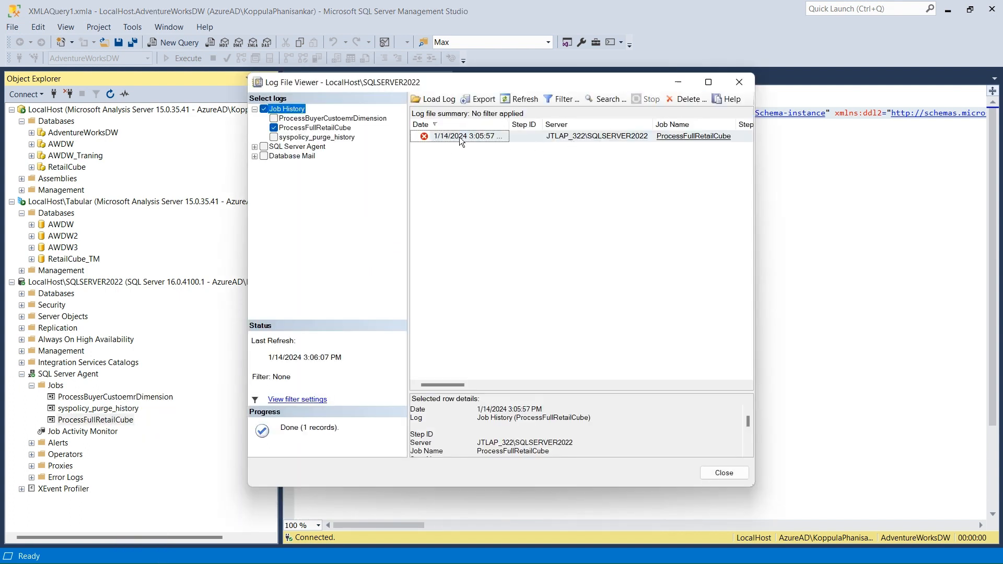
left_click(461, 138)
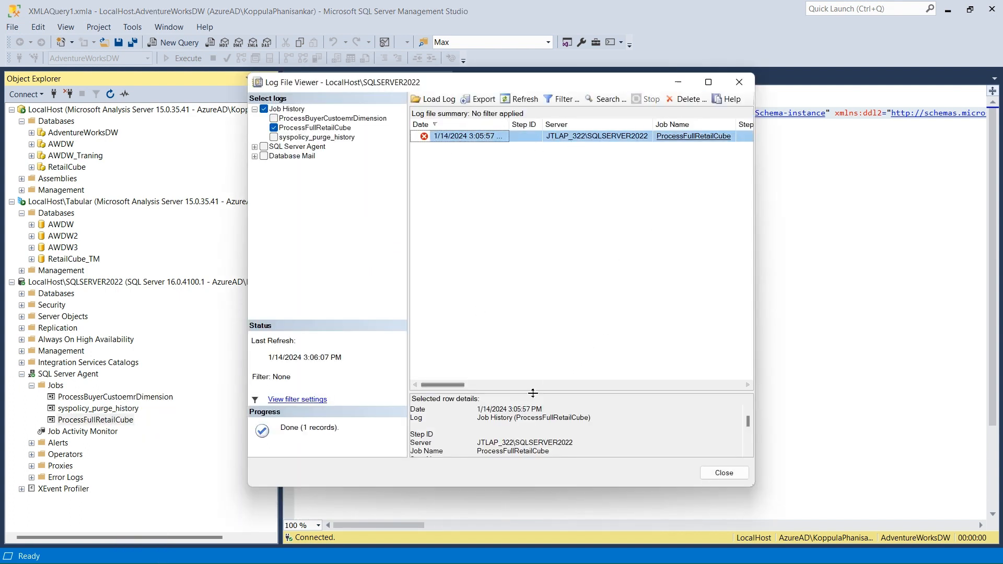
left_click_drag(536, 393, 667, 169)
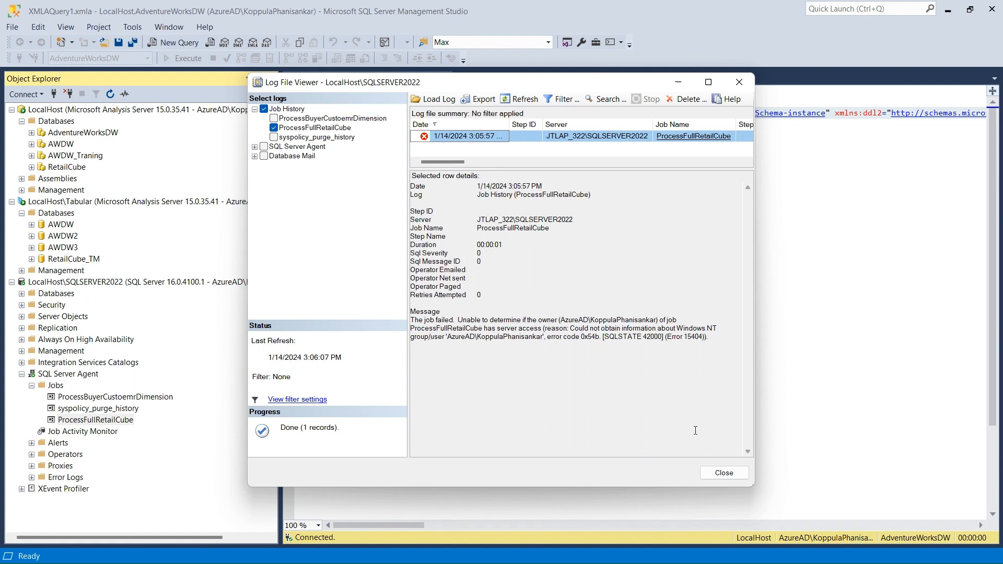
left_click(721, 476)
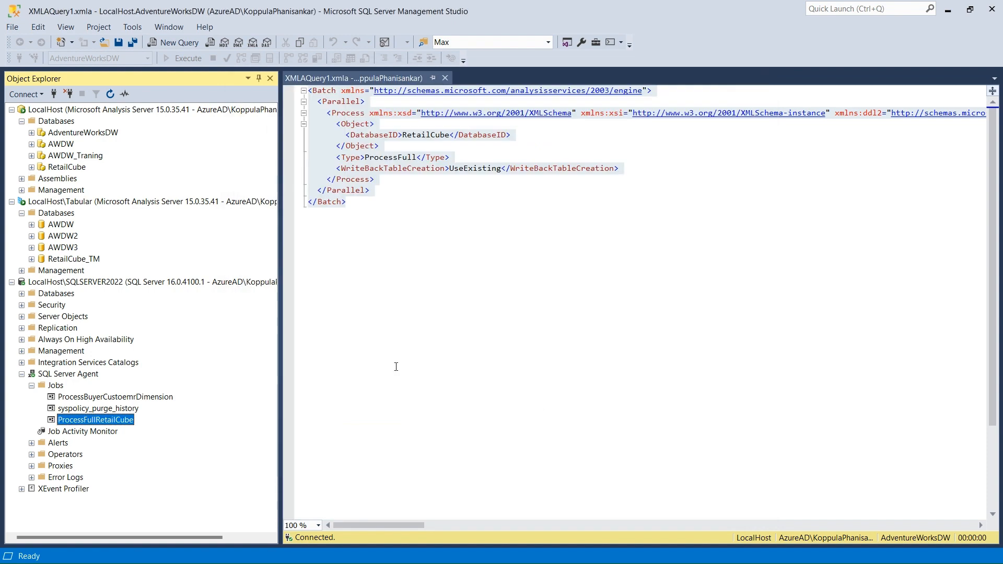
left_click(21, 305)
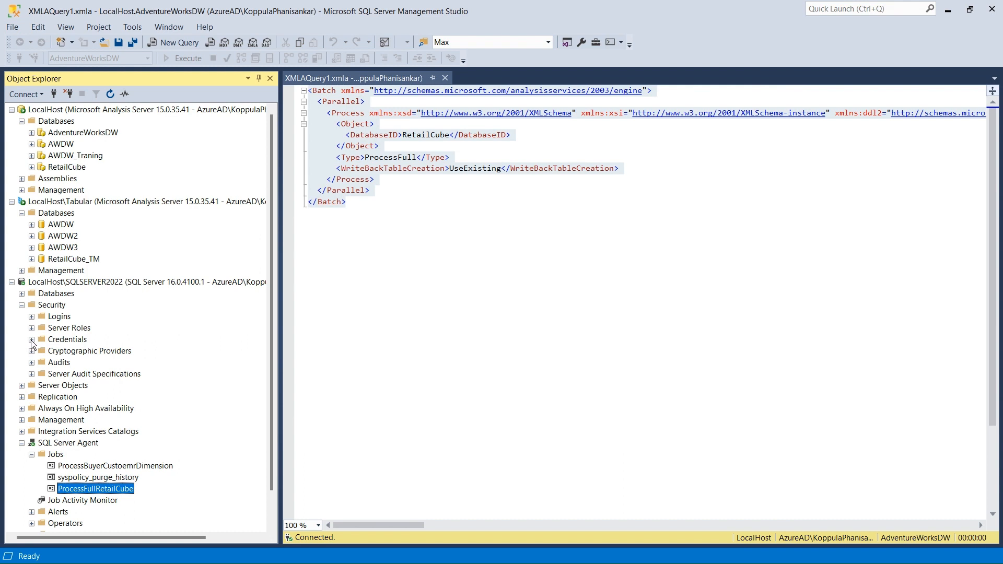
Start a new credential named CubeUser and try a domain user account as its identity
right_click(61, 339)
left_click(99, 345)
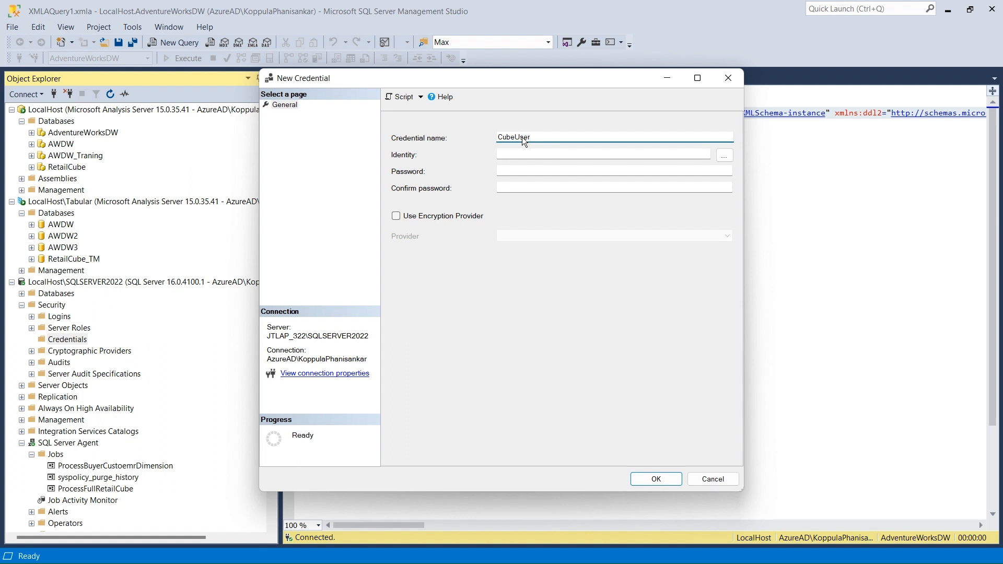
type("CubeUser")
left_click(725, 155)
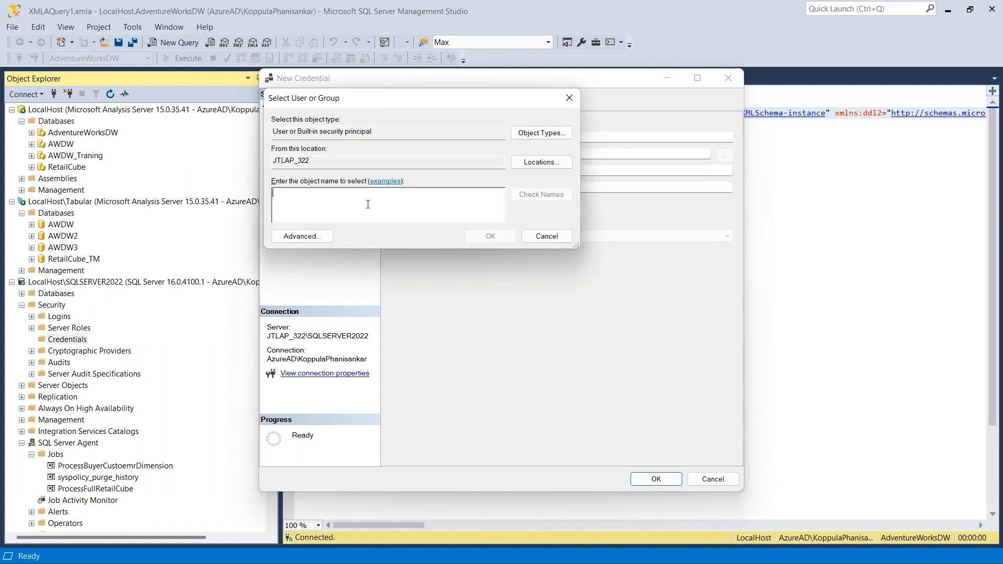
type("azureAD")
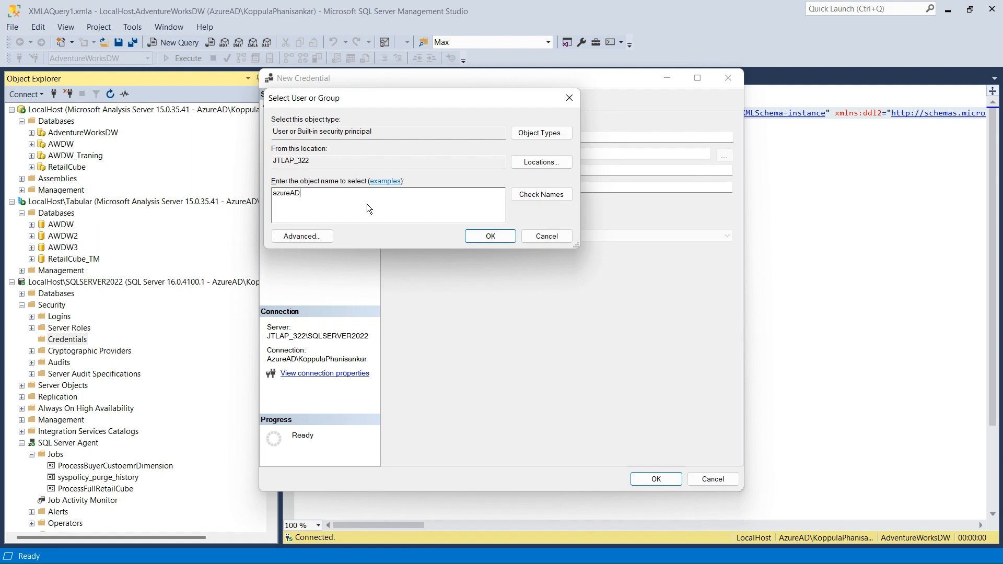
type("\\koppulaphanisankar")
left_click(534, 193)
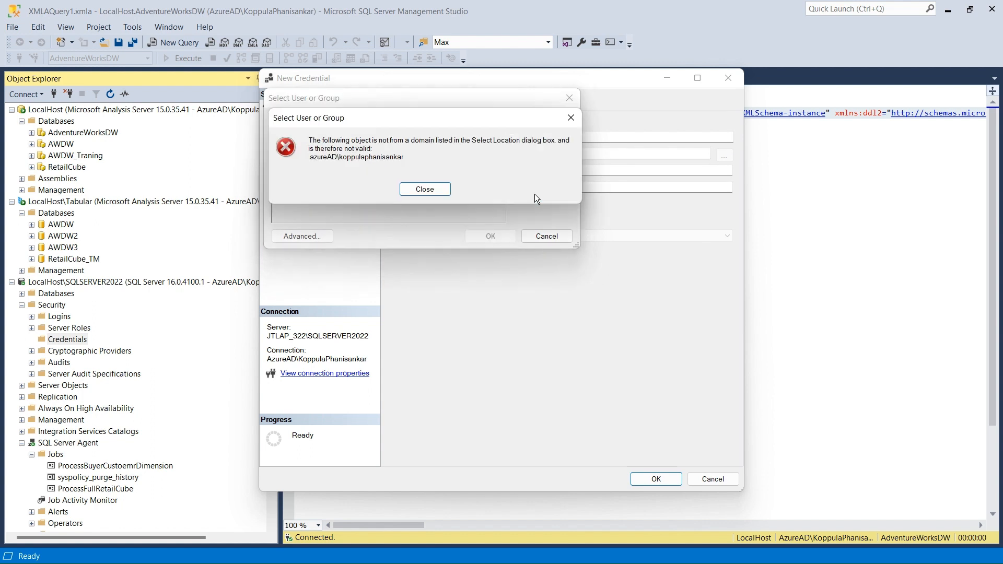
left_click(426, 190)
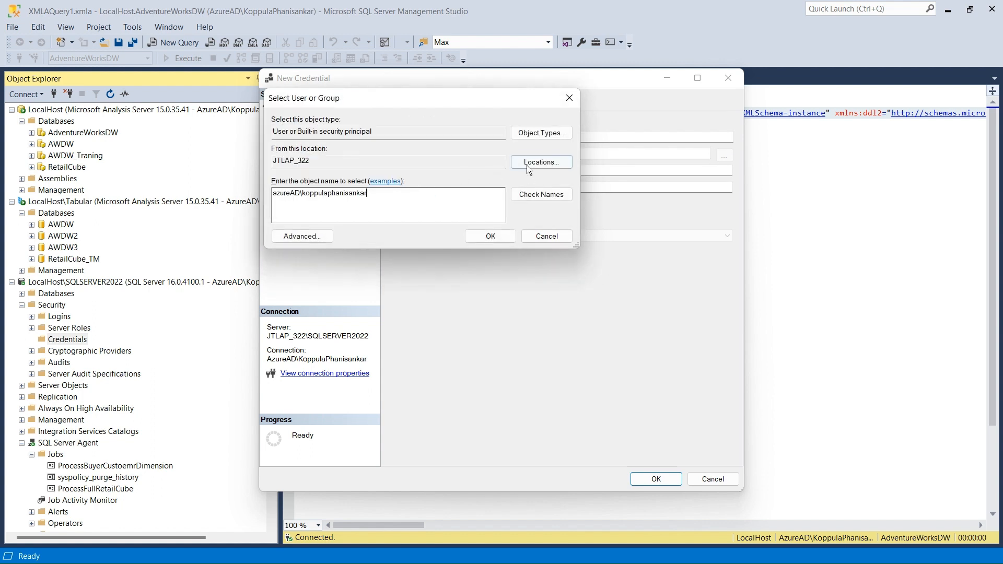
Include groups in the account search, recheck the name, then cancel the picker and credential
left_click(535, 134)
left_click(286, 194)
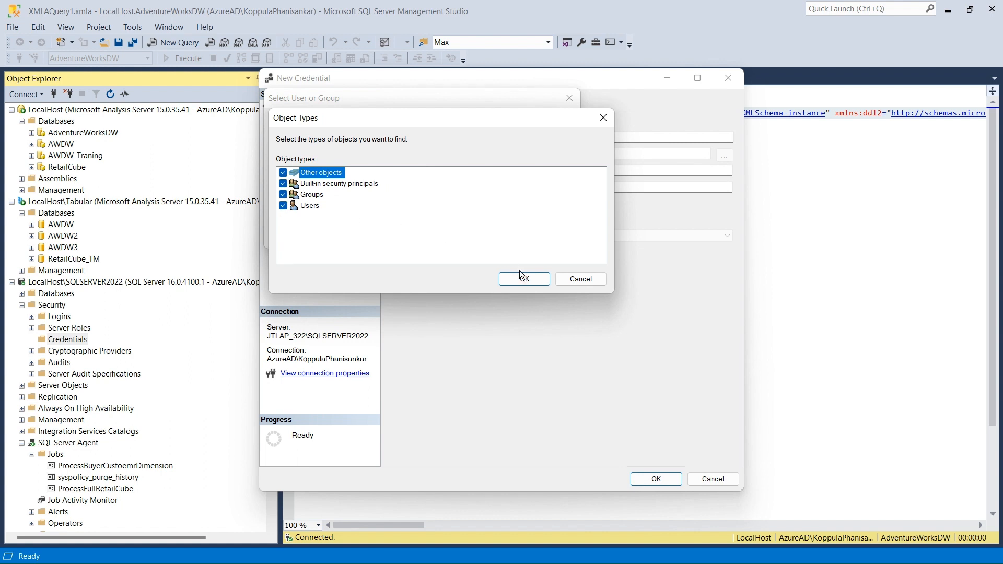
left_click(520, 274)
left_click(541, 162)
left_click(522, 278)
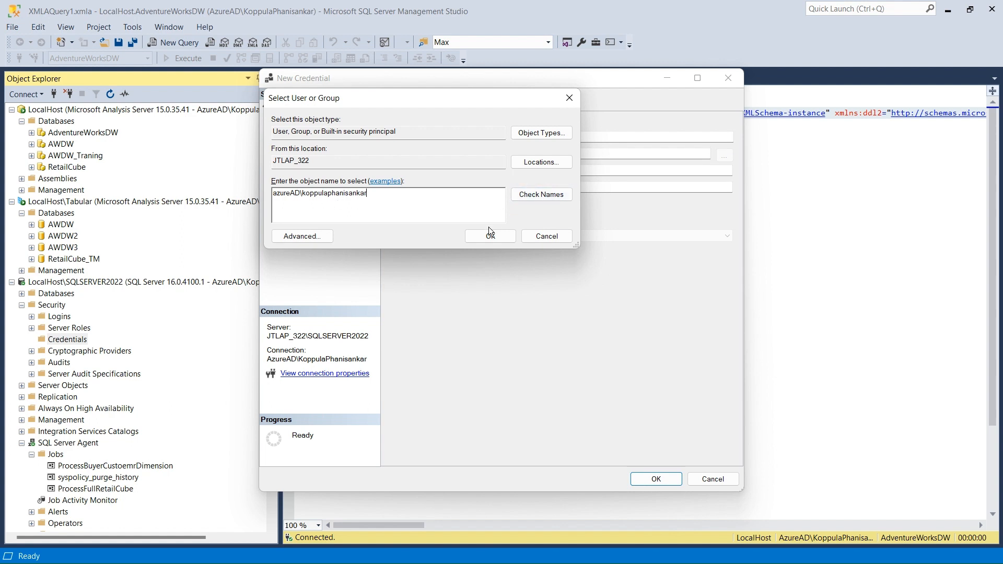
left_click(547, 195)
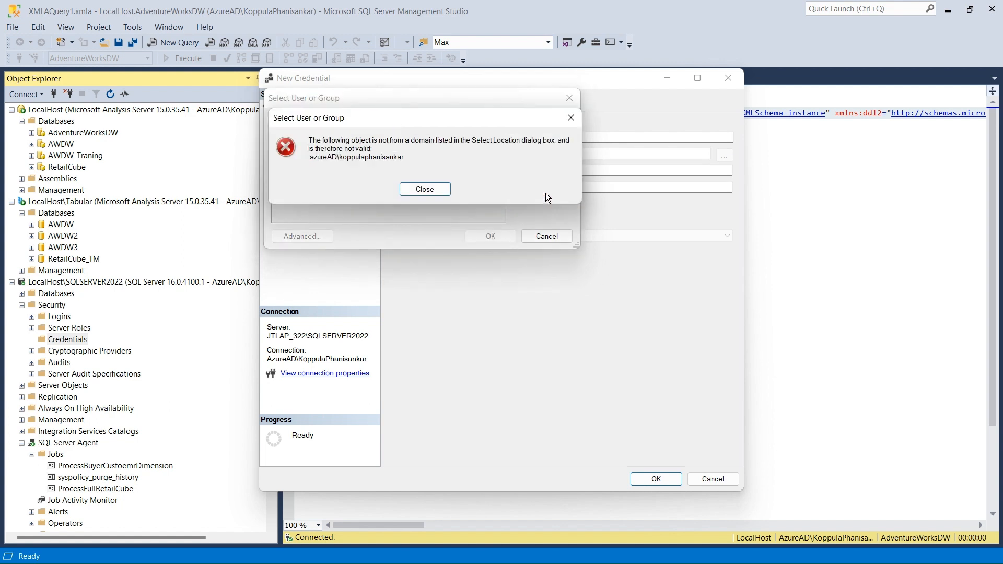
left_click(424, 188)
left_click(545, 235)
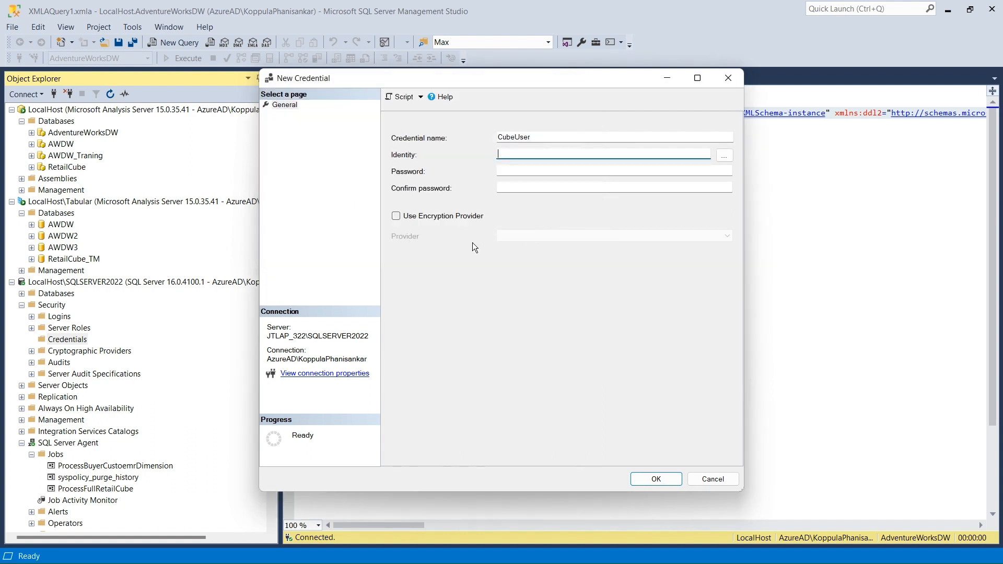
left_click(713, 479)
Disconnect from the SQLSERVER2022 database engine
left_click(91, 283)
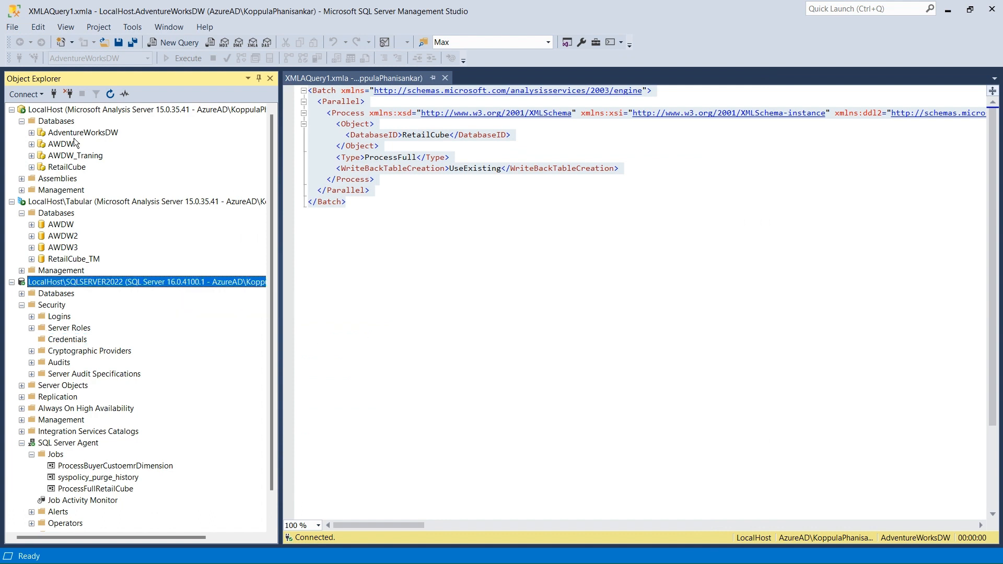
left_click(68, 94)
left_click(30, 94)
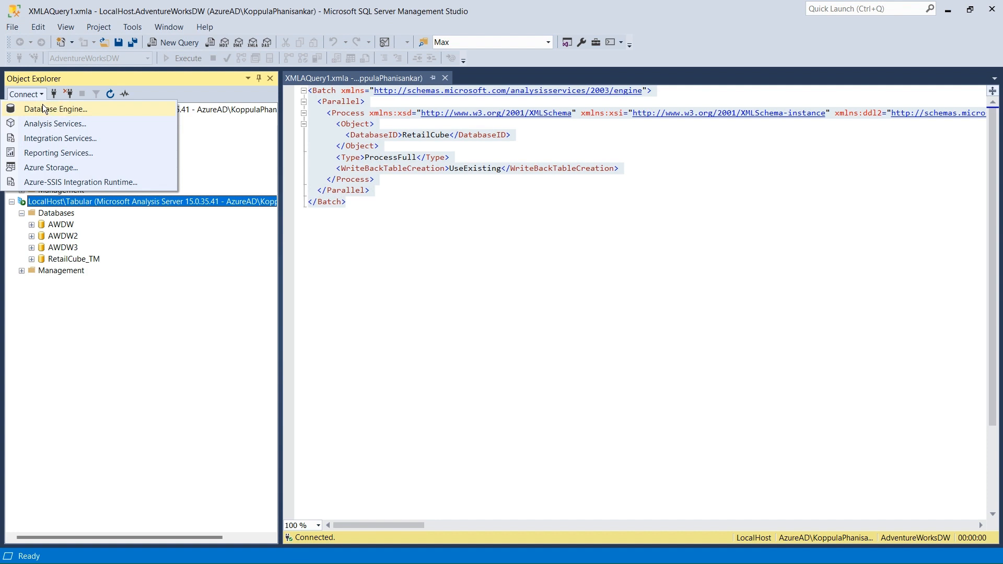
left_click(121, 375)
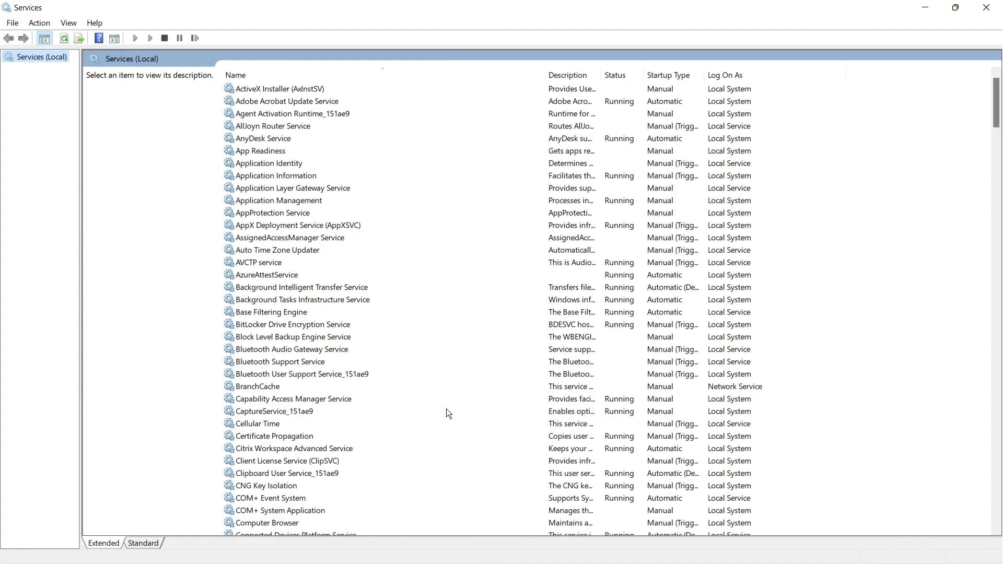
Open the properties of the SQL Server Analysis Services (MSSQLSERVER) service
left_click(289, 374)
key("s")
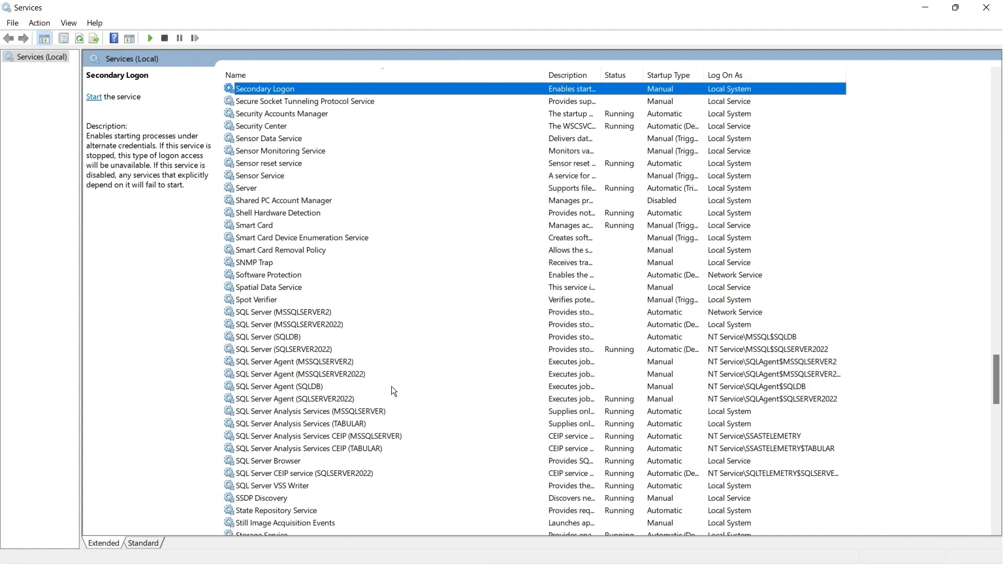
left_click(320, 413)
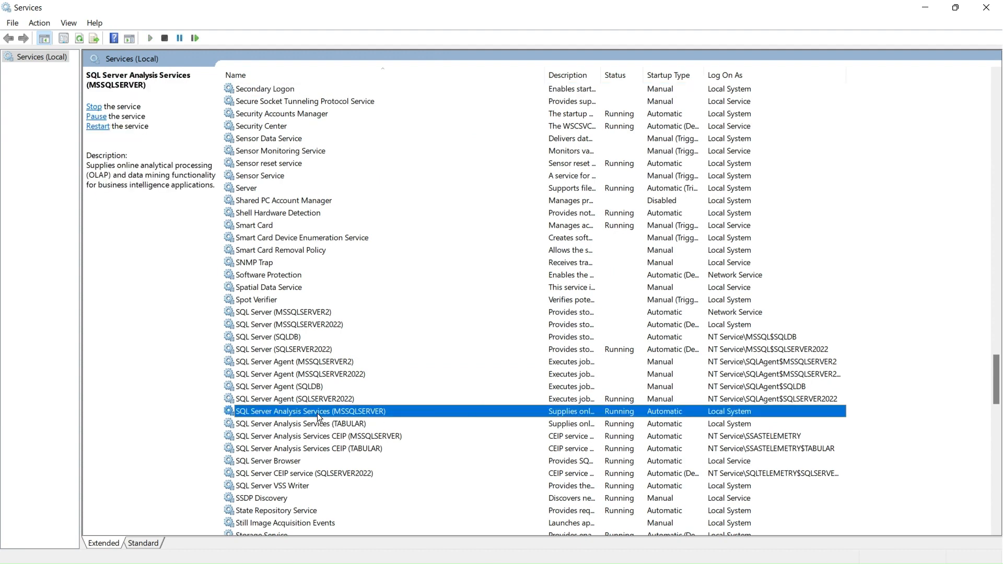
right_click(317, 413)
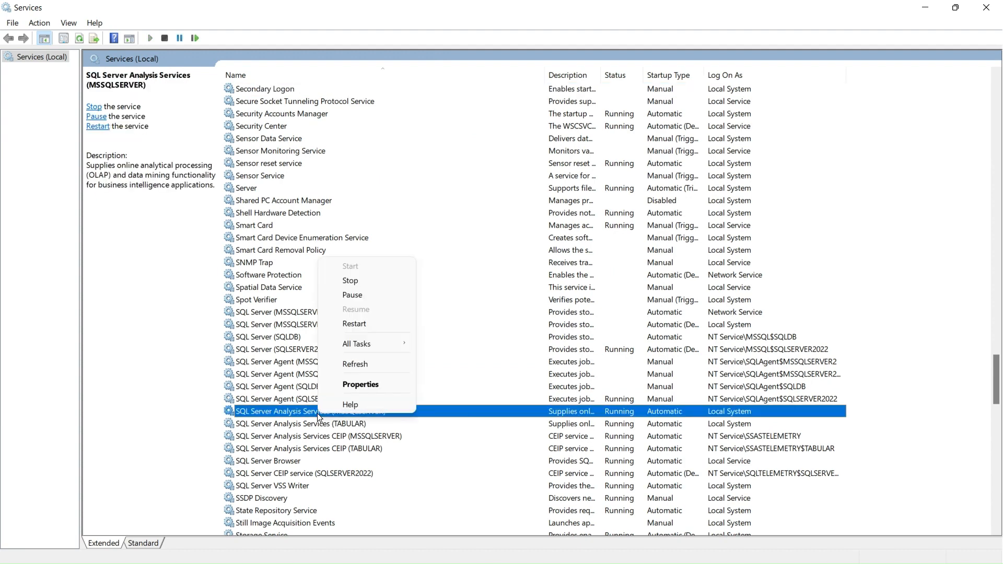
left_click(377, 382)
Set the service to log on as a domain user account, entering and confirming its password
left_click(423, 161)
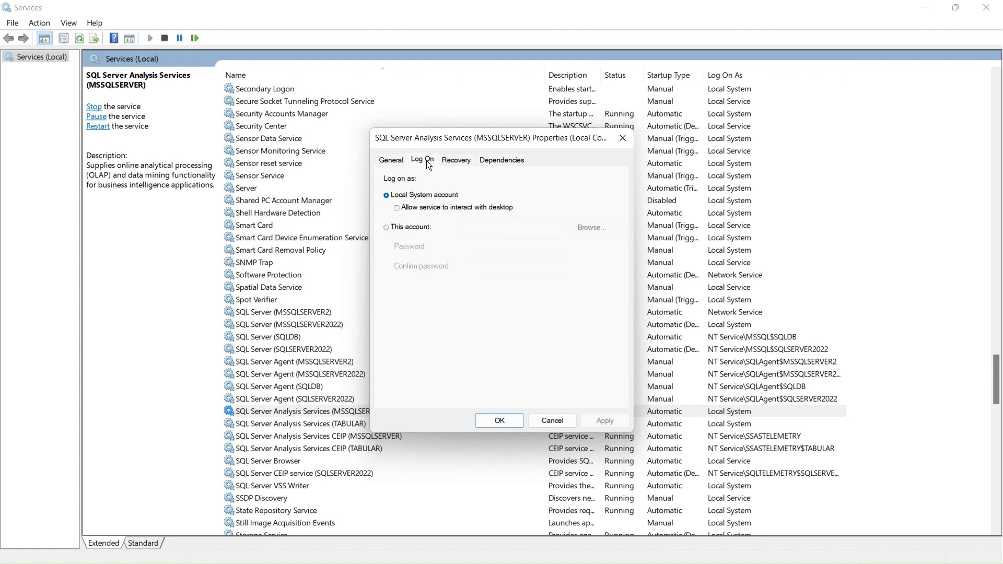
left_click(391, 229)
left_click(501, 226)
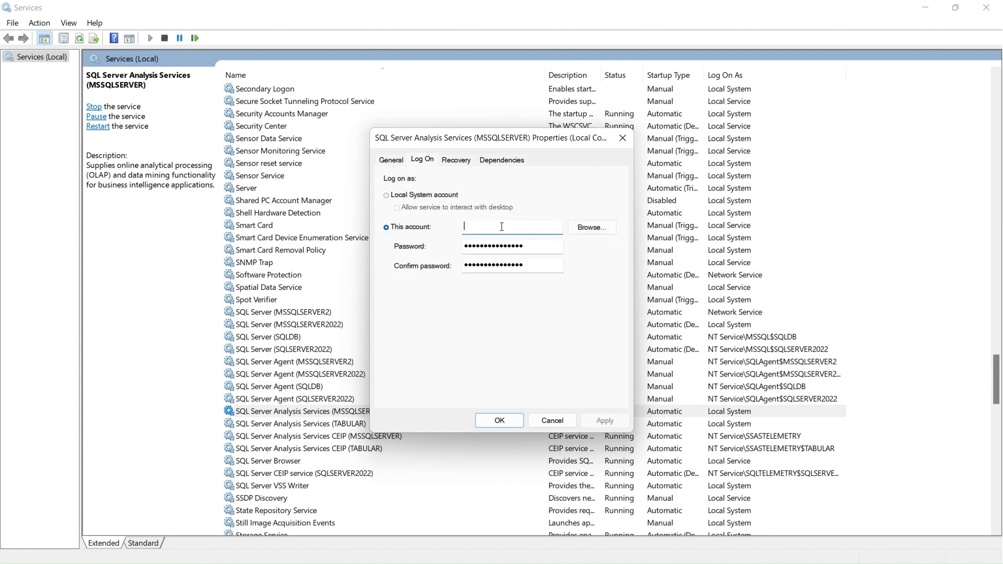
type("AZUREAD\\koppulaphanis")
type("r")
key("Tab")
key("Tab")
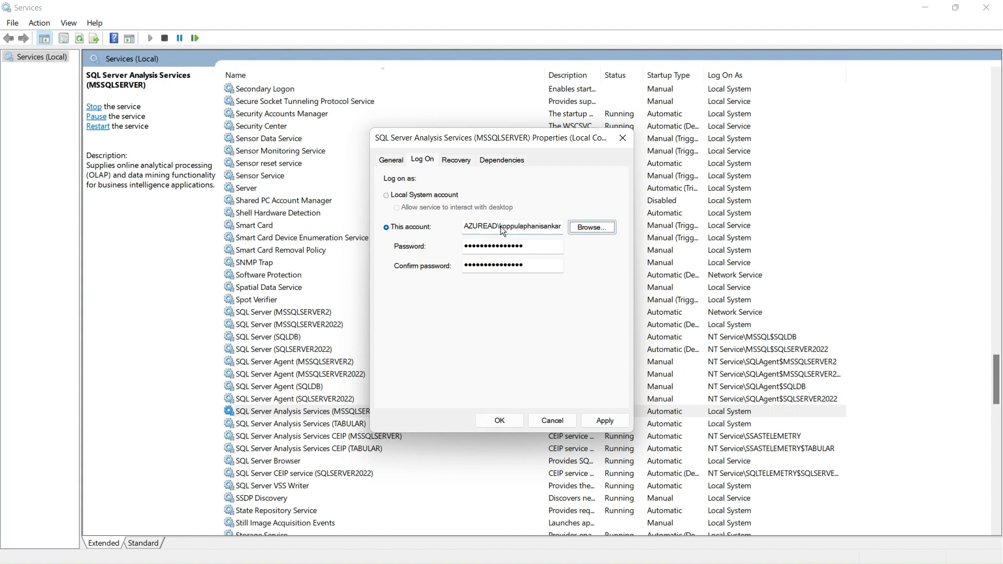
type("*")
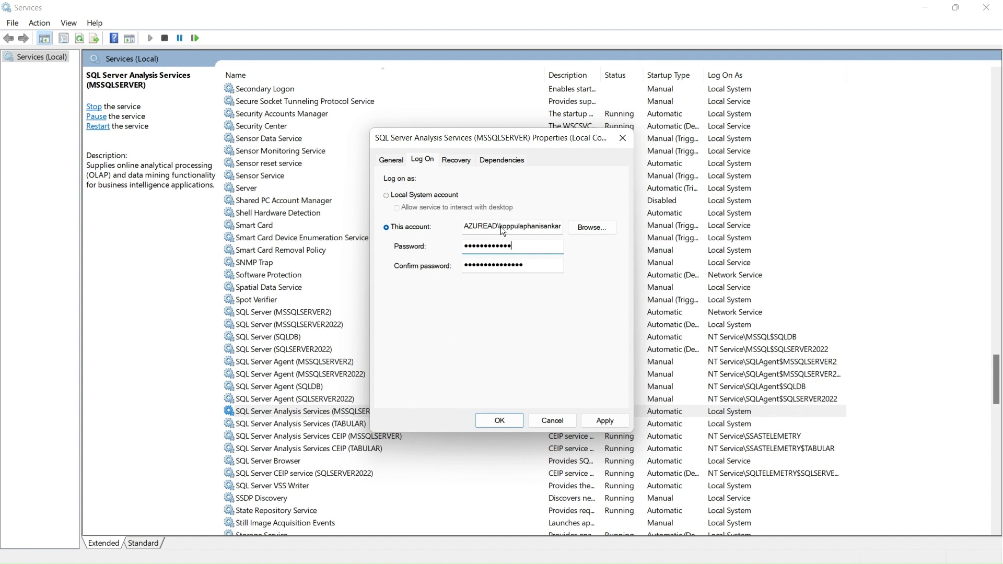
key("Tab")
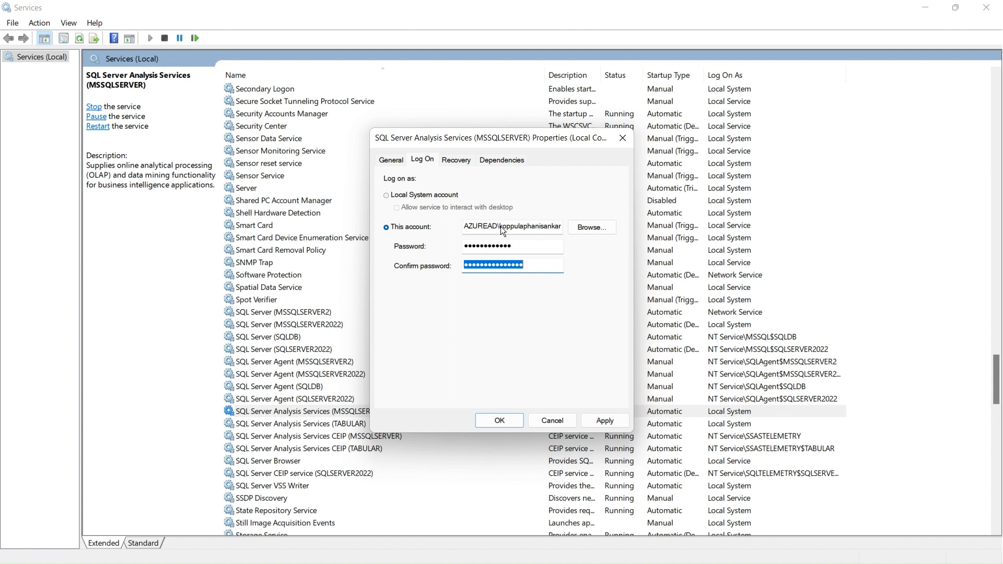
type("************")
Apply the new logon account, accepting the Log On As A Service grant and restart warning
left_click(606, 420)
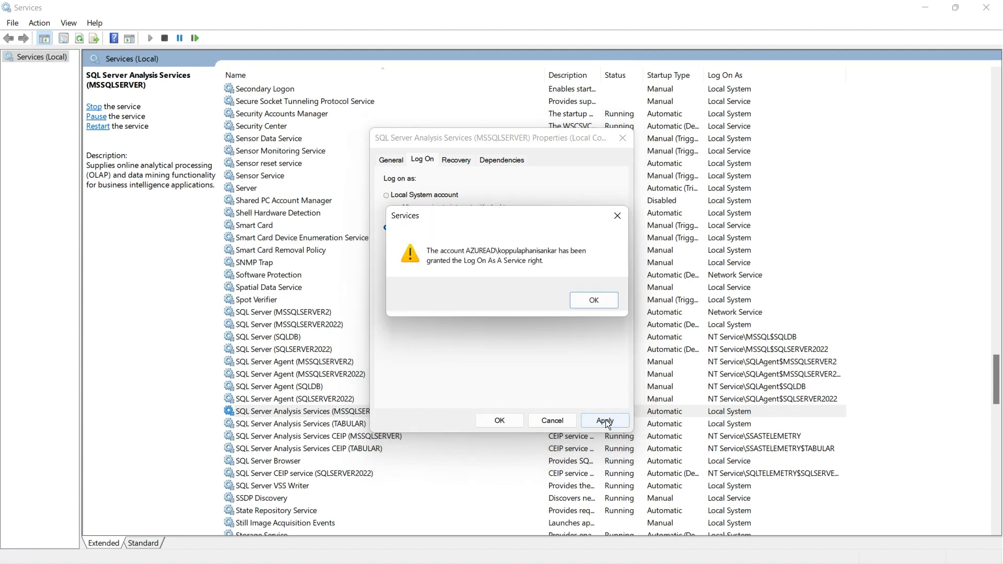
left_click(596, 299)
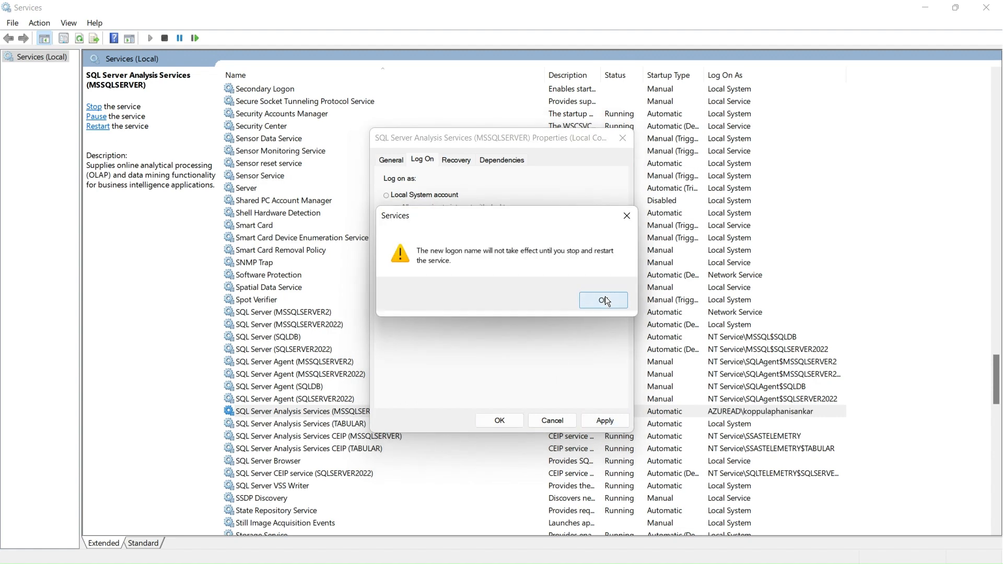
left_click(603, 300)
left_click(499, 420)
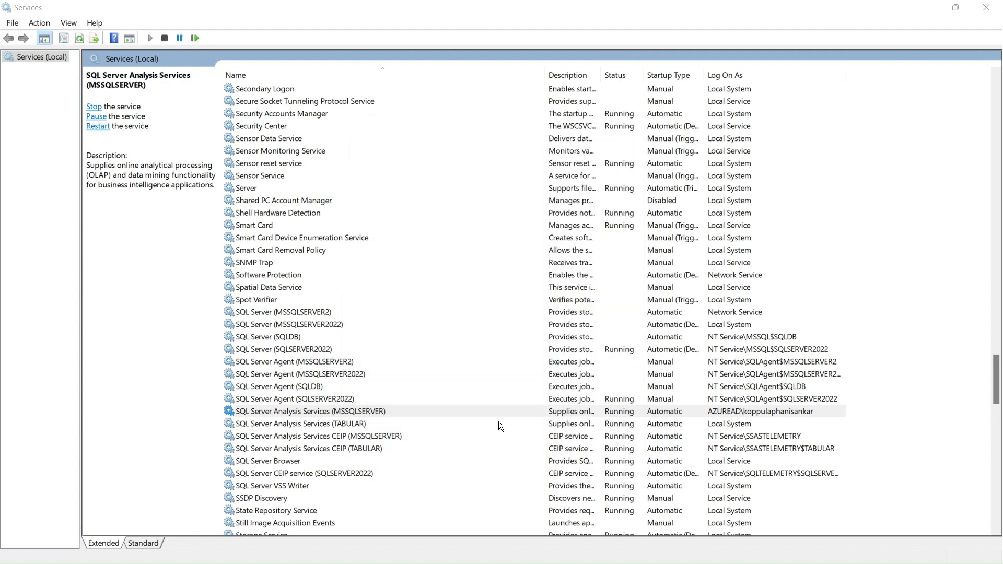
Restart the Analysis Services service and dismiss the dependency failure error
right_click(346, 411)
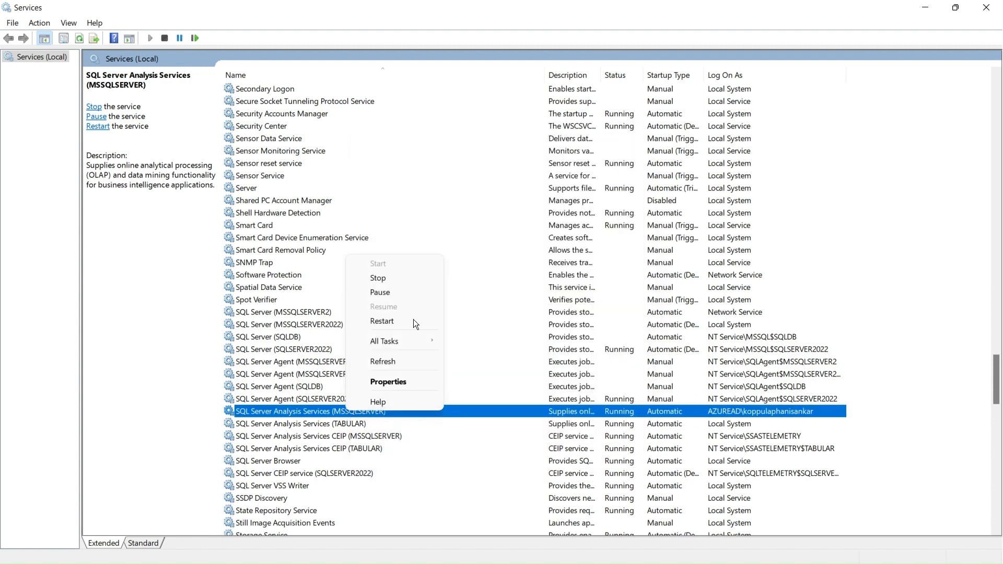
left_click(383, 321)
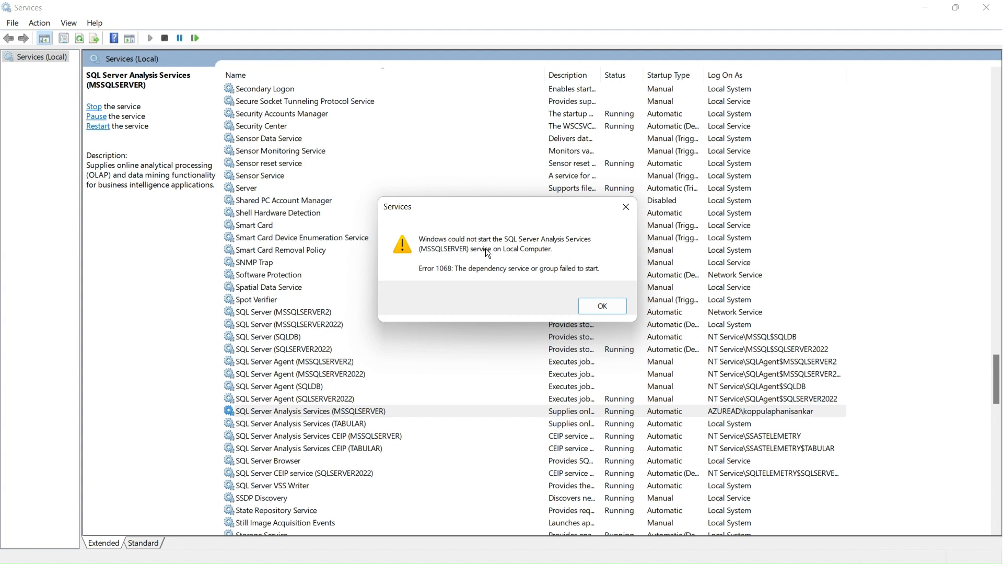
left_click(601, 306)
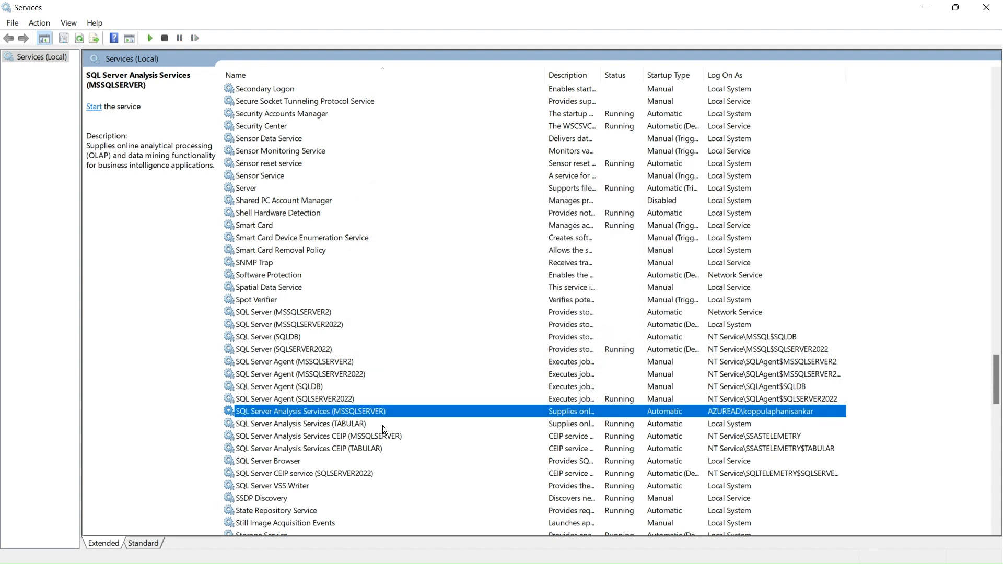
Switch the Analysis Services service logon back to the Local System account
right_click(338, 412)
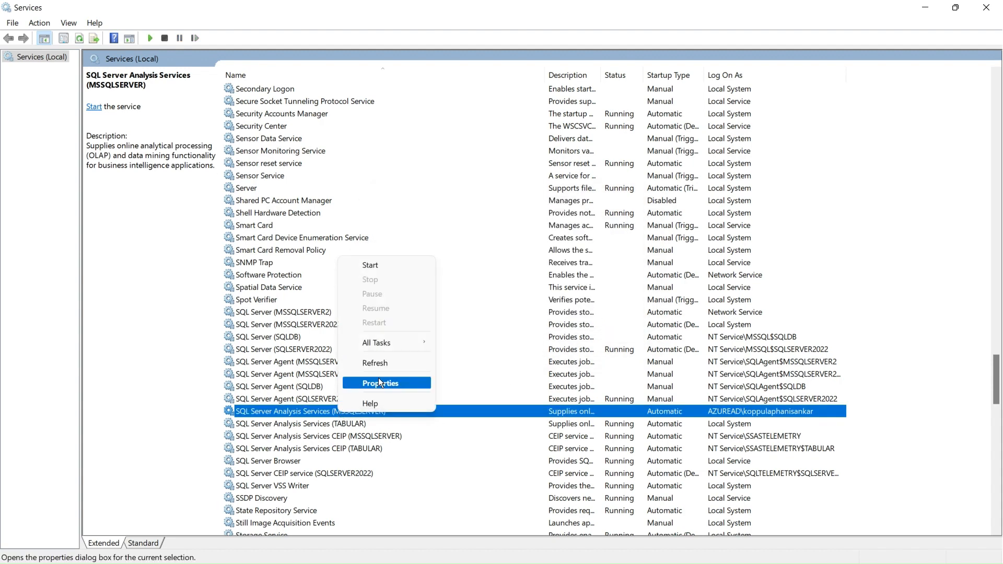
left_click(378, 378)
left_click(424, 162)
left_click(420, 195)
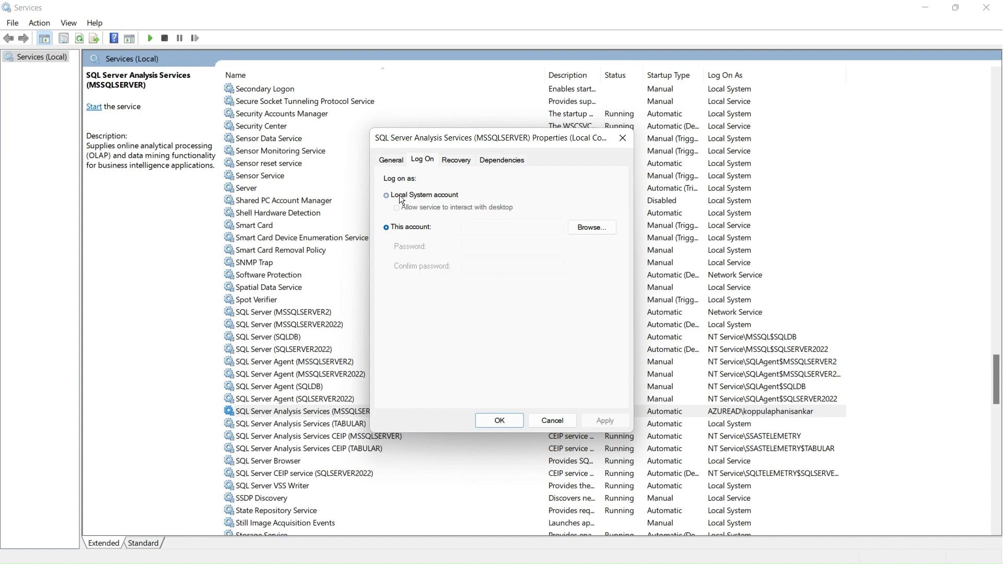
left_click(605, 423)
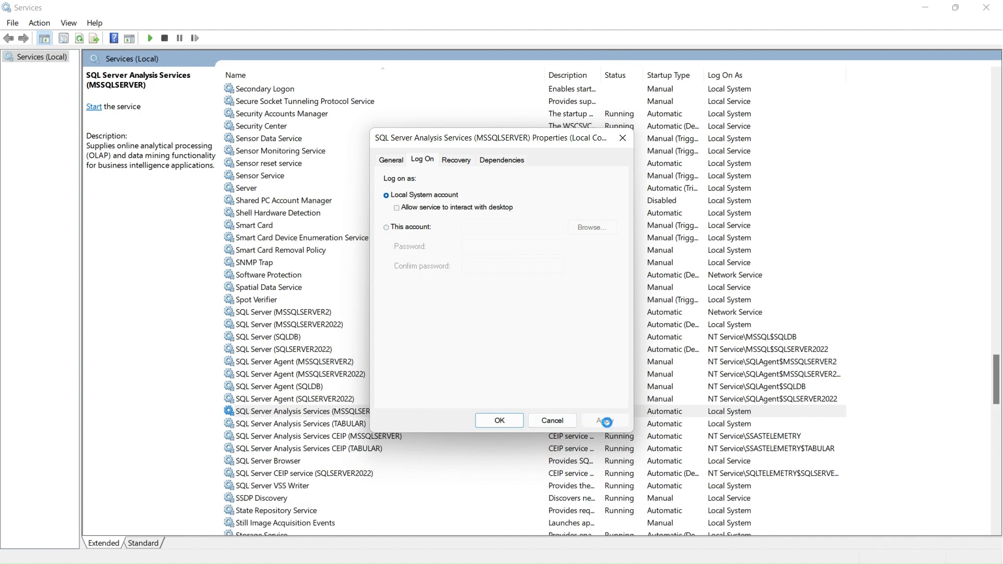
left_click(501, 421)
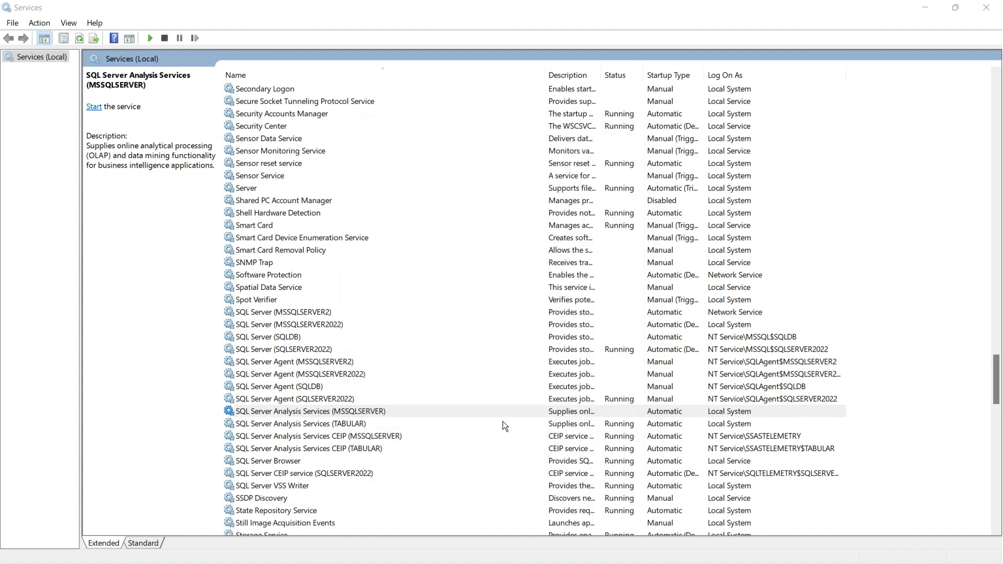
Start the Analysis Services service again and return to Management Studio
right_click(374, 411)
left_click(422, 263)
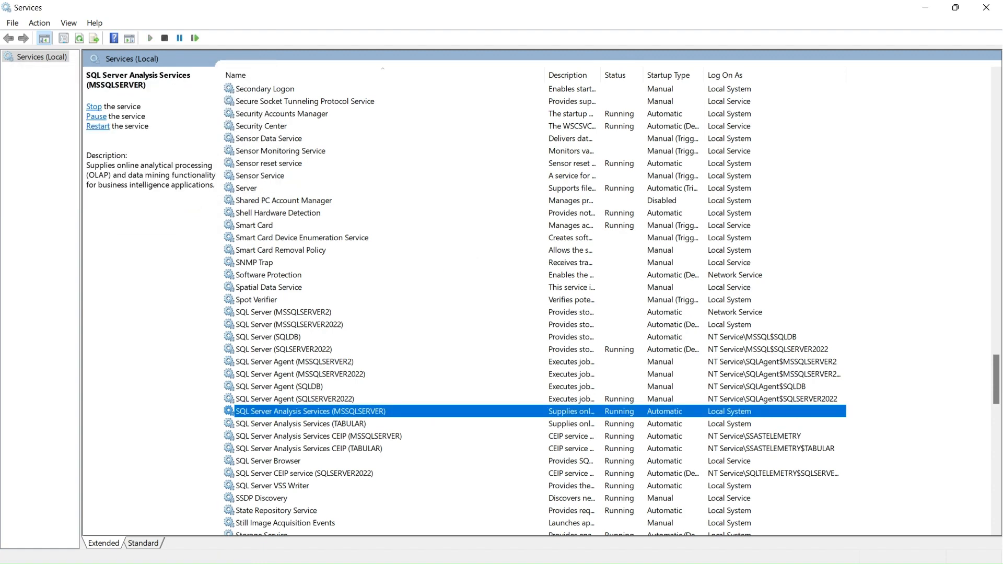
key("alt+Tab")
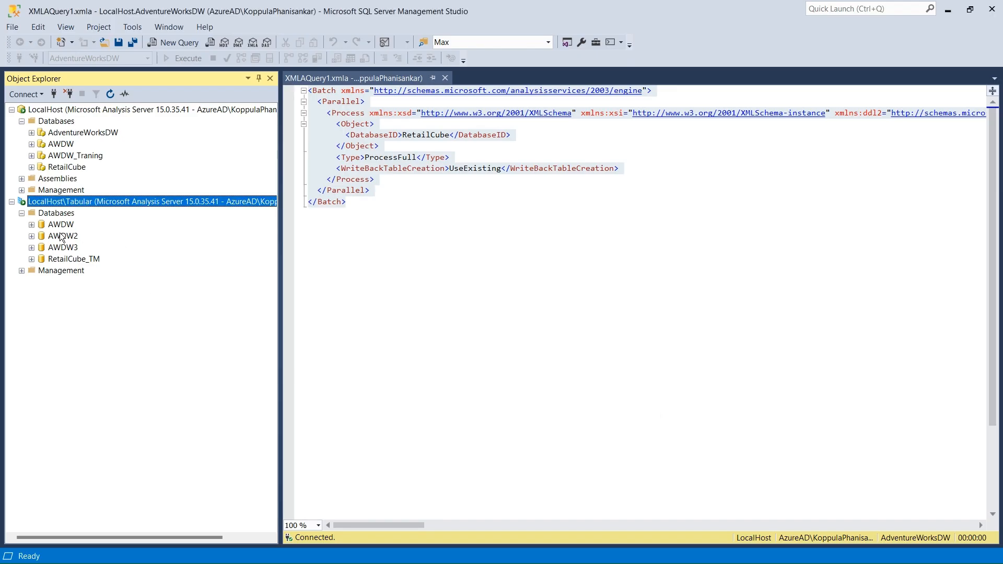
Reconnect to LocalHost\SQLSERVER2022 using SQL Server Authentication with the saved login
left_click(39, 97)
left_click(47, 109)
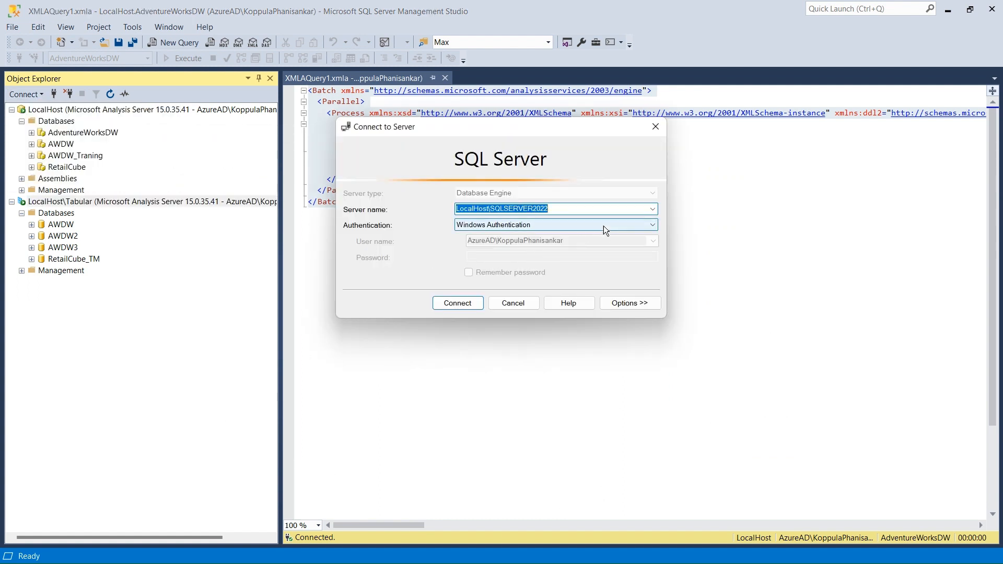
left_click(654, 228)
left_click(543, 242)
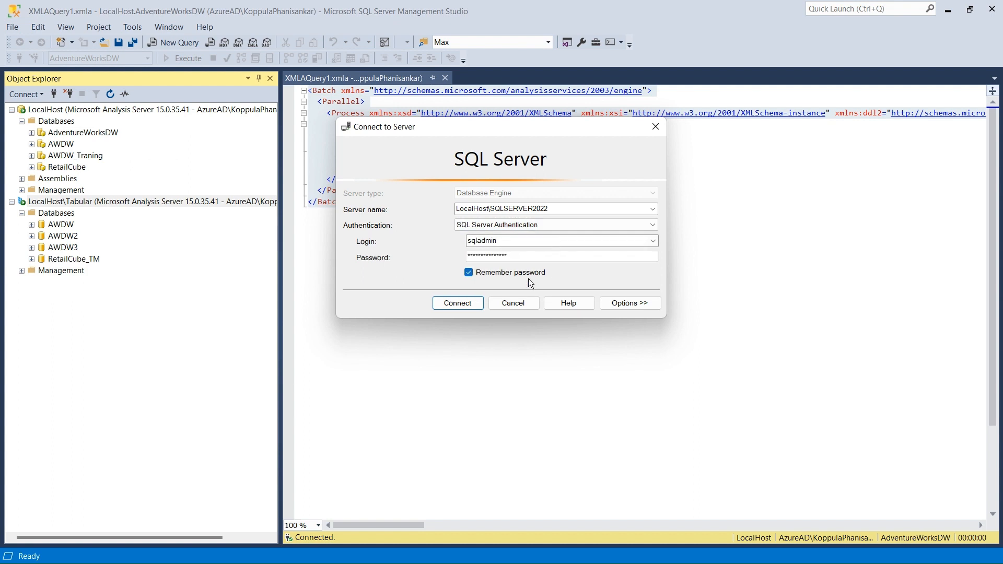
left_click(451, 304)
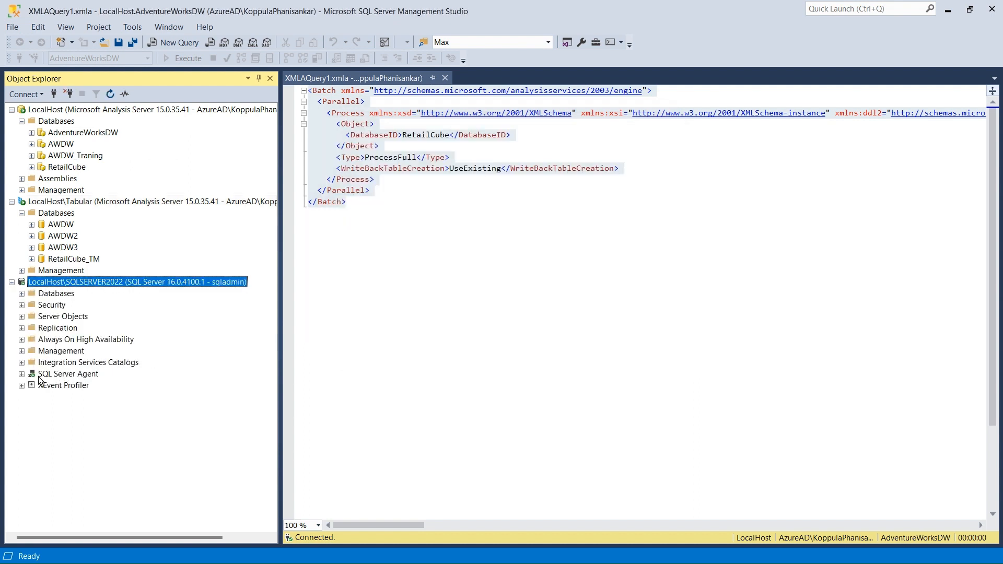
Locate the ProcessFullRetailCube job under Agent Jobs and the Credentials folder under Security
left_click(22, 375)
left_click(32, 386)
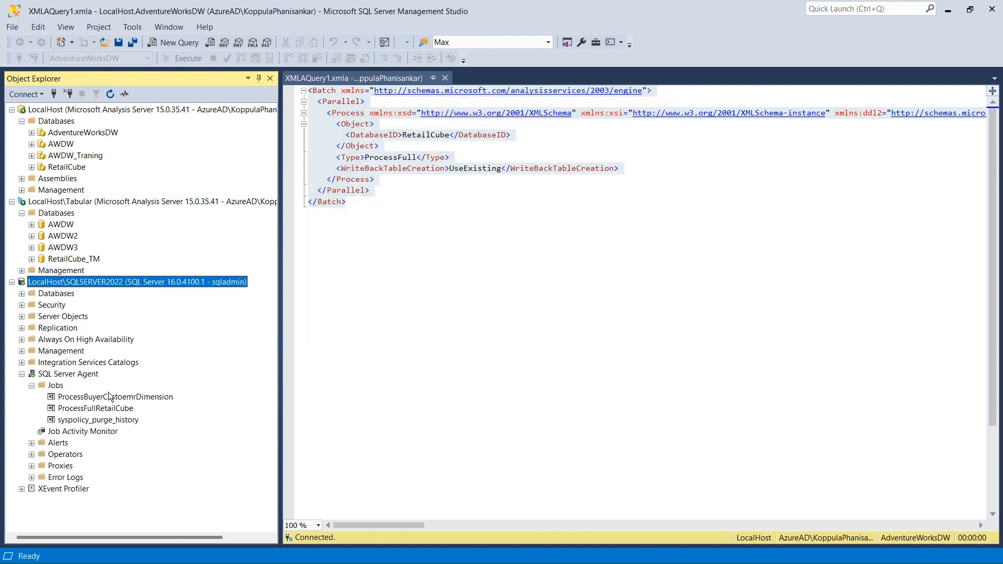
left_click(90, 411)
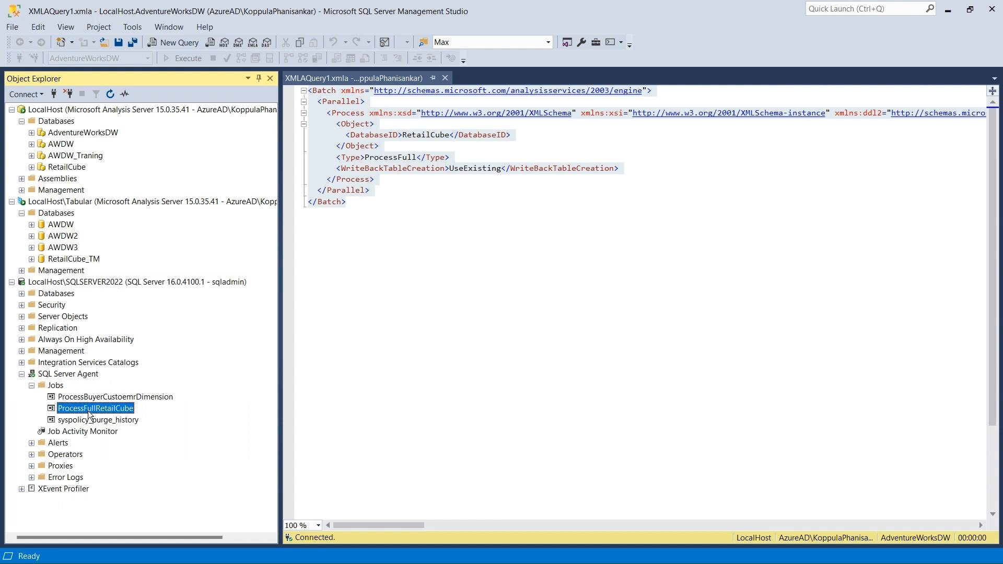
left_click(22, 305)
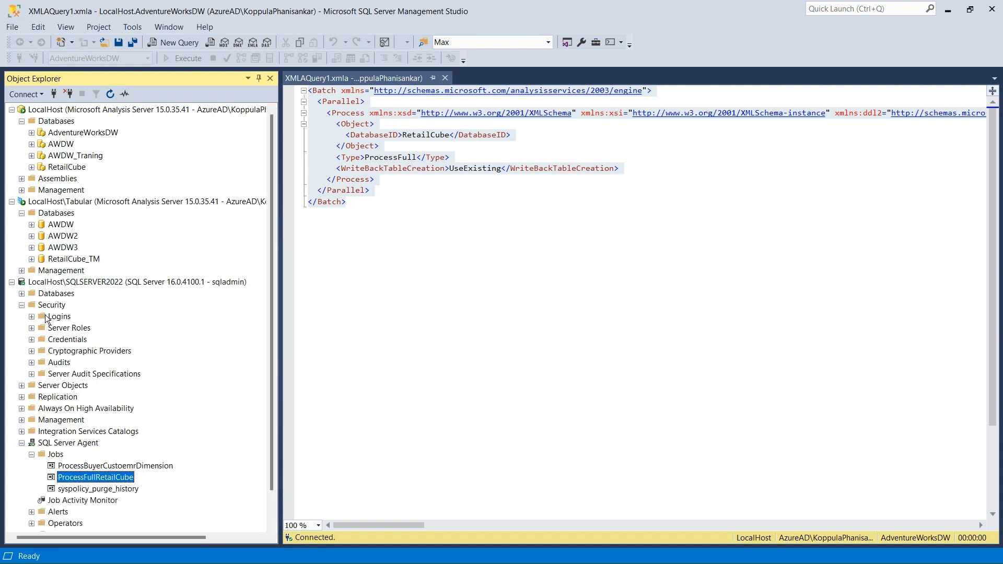
left_click(31, 339)
Try a new CubeUser credential with identity SQLAdmin, which isn't found, and close the picker
right_click(65, 341)
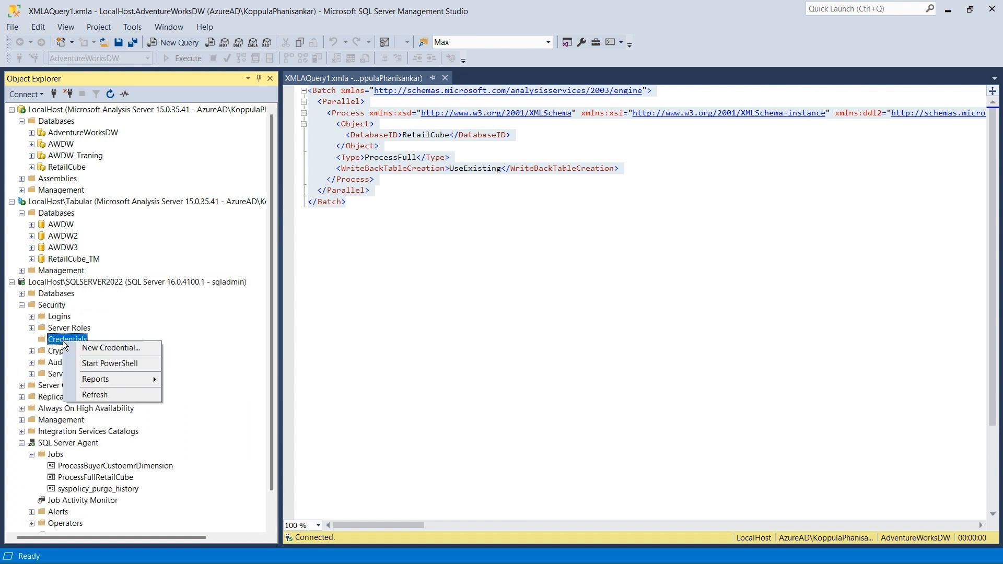
left_click(91, 349)
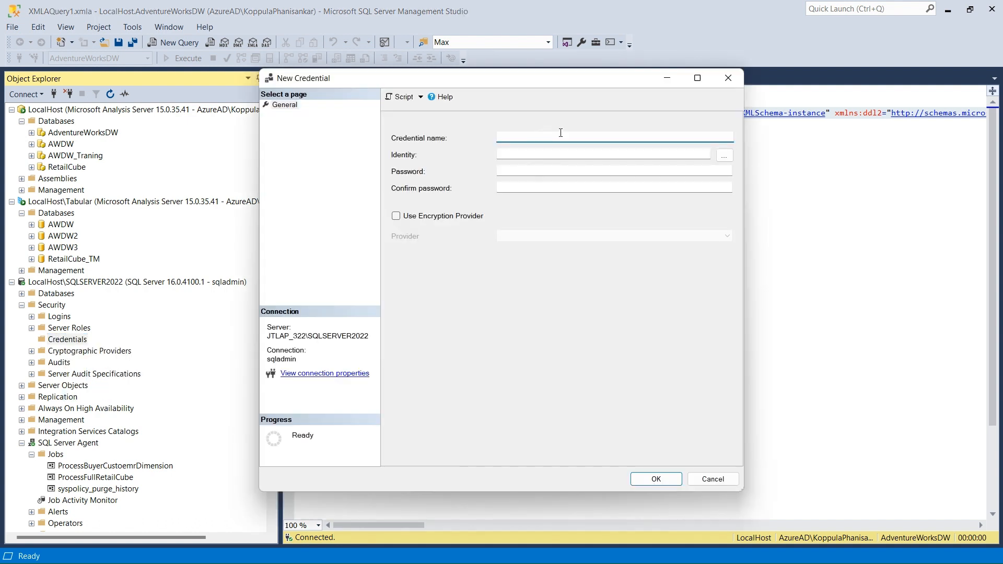
type("CubeUser")
left_click(727, 156)
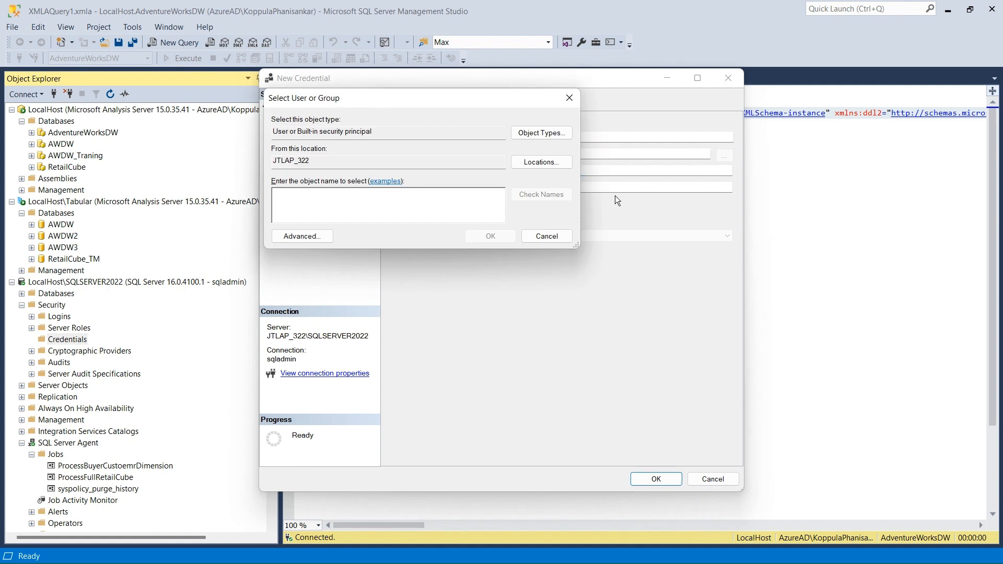
type("SQLAdm")
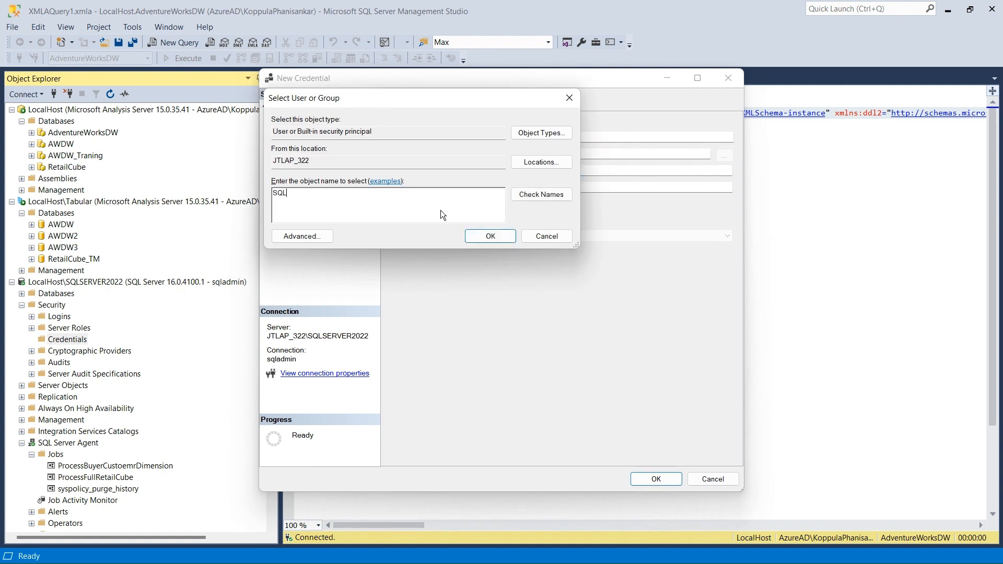
type("in")
left_click(542, 194)
left_click(425, 189)
left_click(541, 234)
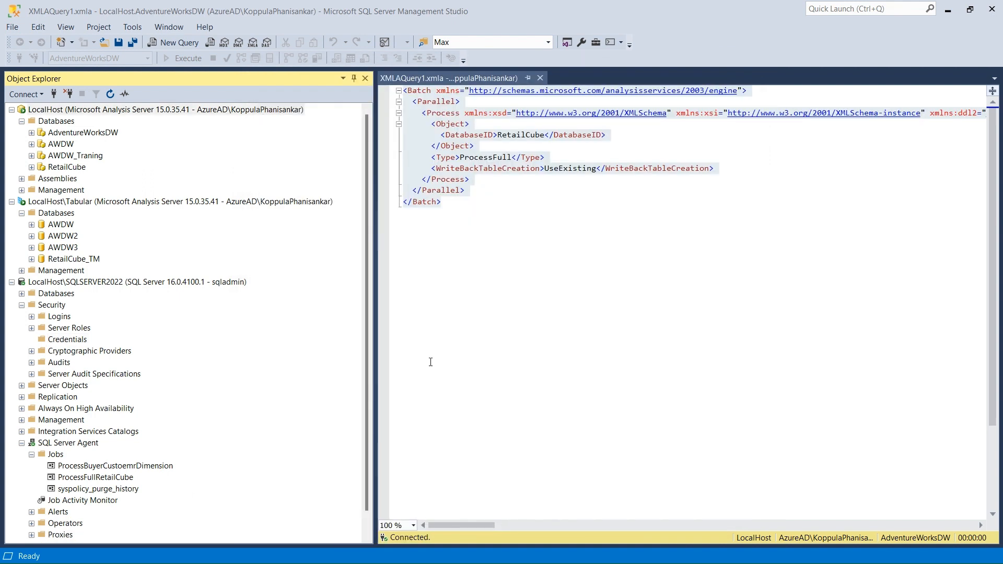
left_click(96, 477)
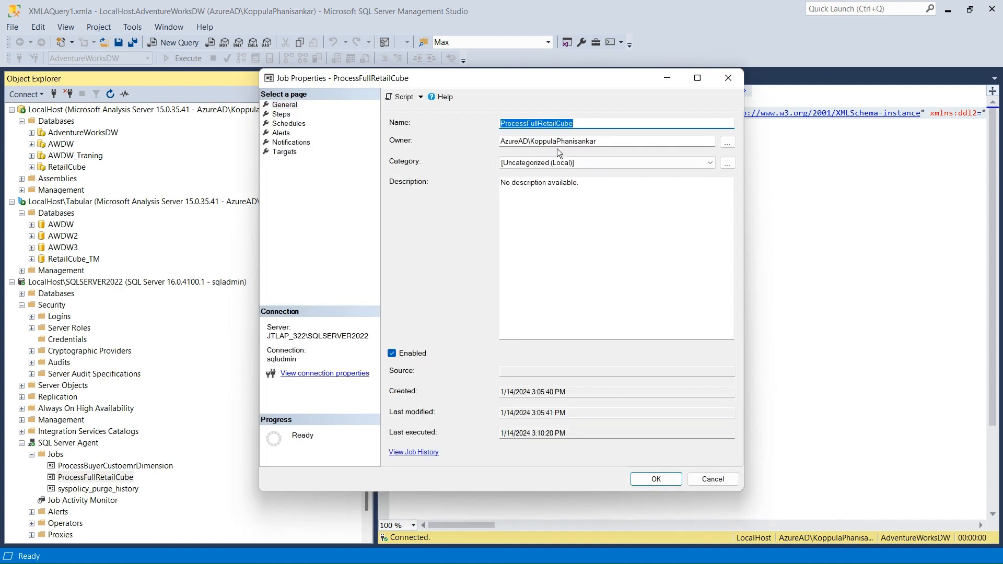
left_click(282, 115)
left_click(460, 152)
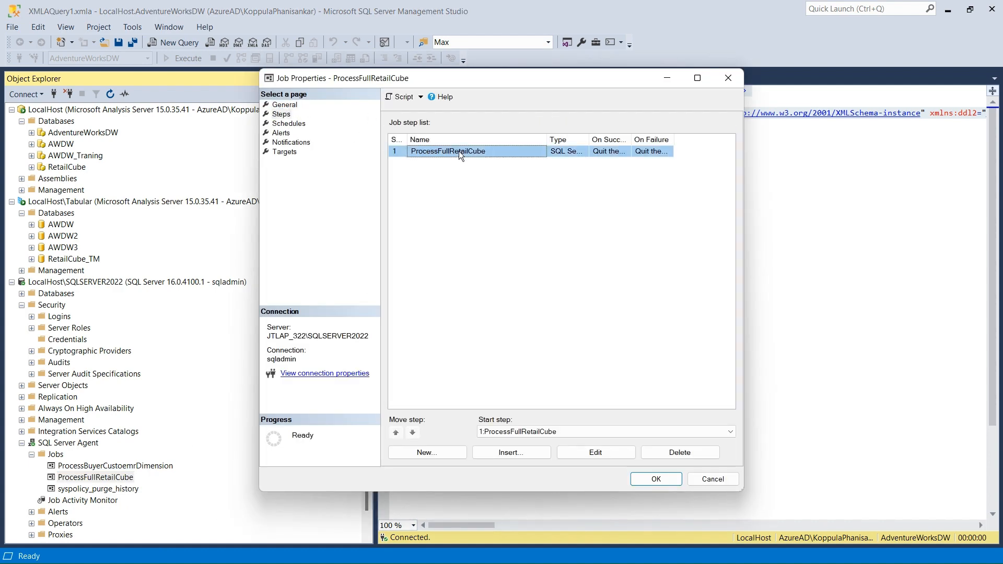
double_click(459, 151)
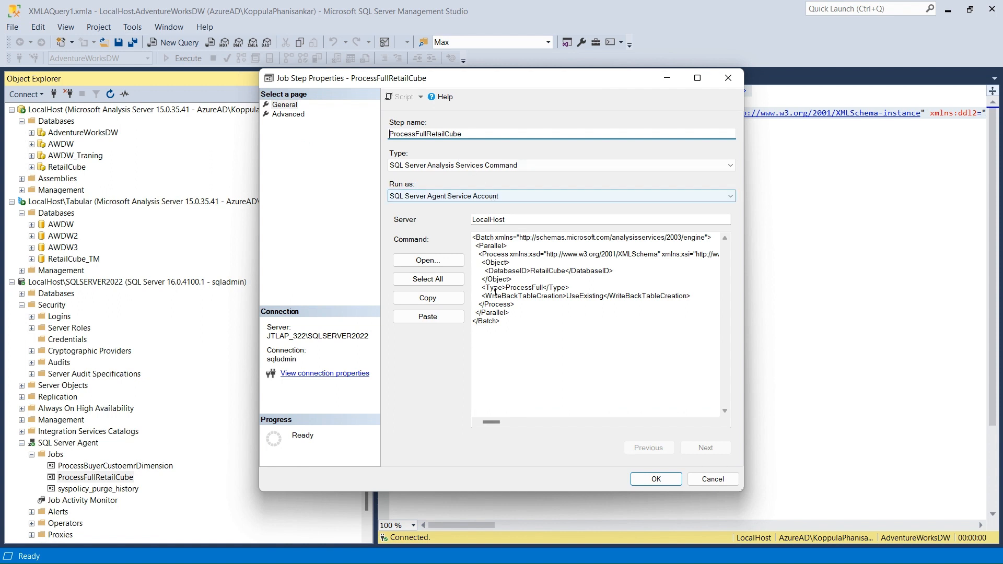
left_click_drag(504, 322, 470, 234)
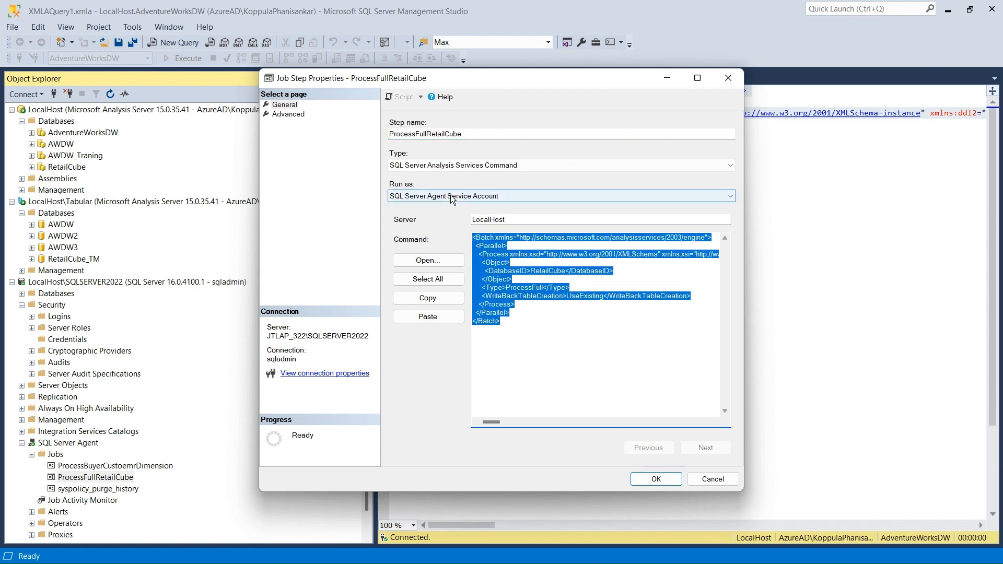
left_click(713, 479)
left_click(711, 477)
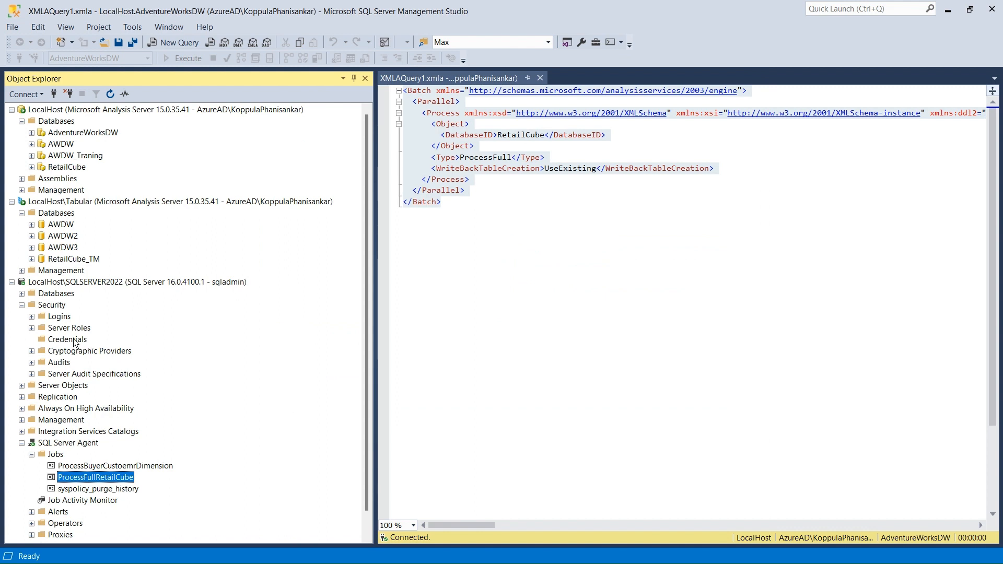
Start a new credential from the Credentials node, then cancel it
right_click(67, 339)
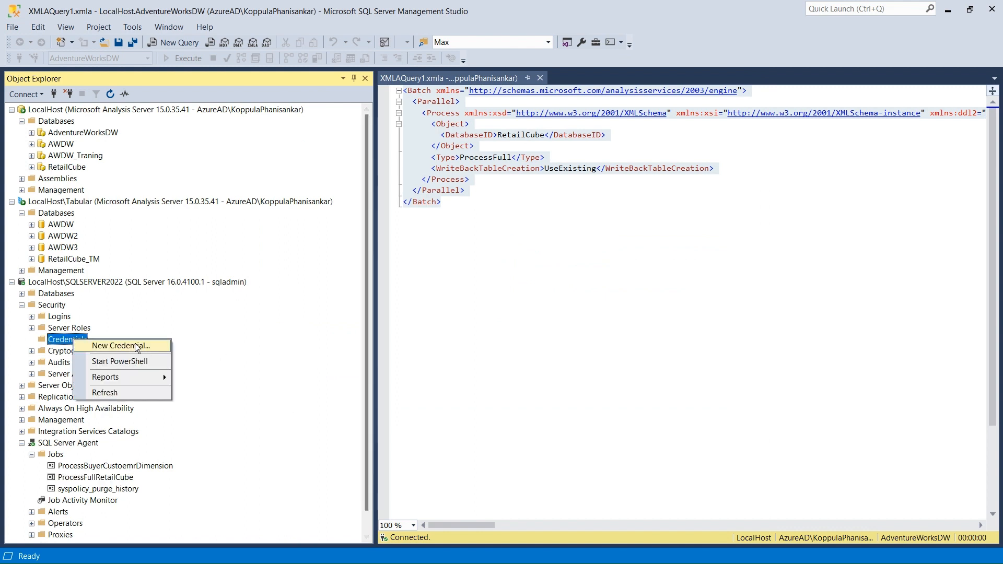
left_click(121, 346)
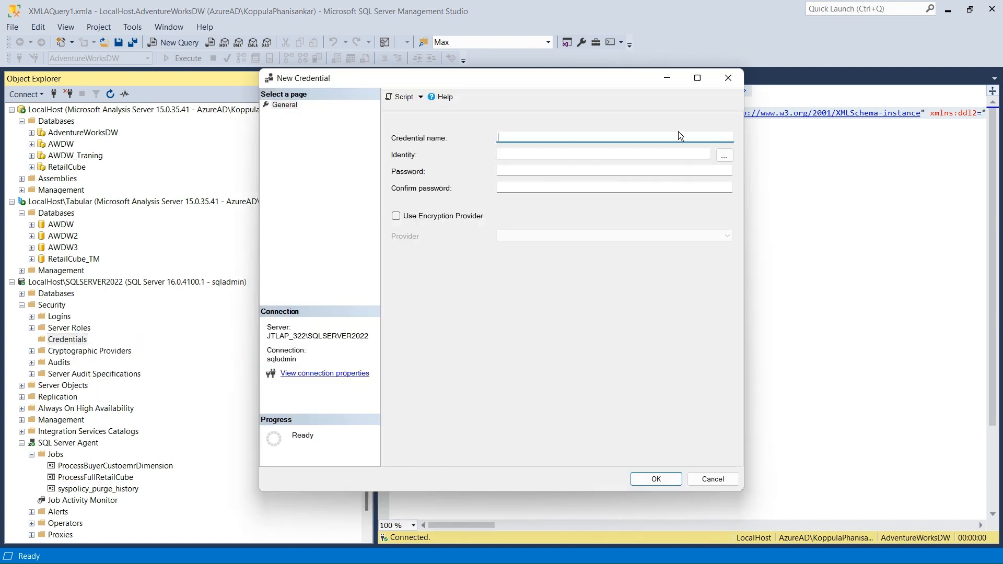
left_click(713, 479)
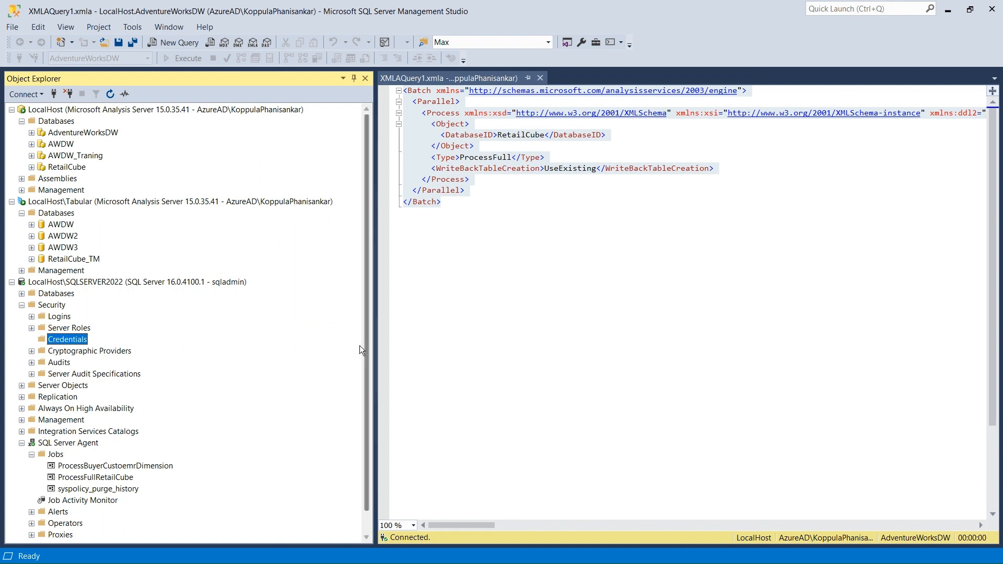
Expand Proxies > Analysis Services Command and start a new proxy named Cubeuser
scroll(366, 350, "down", 1)
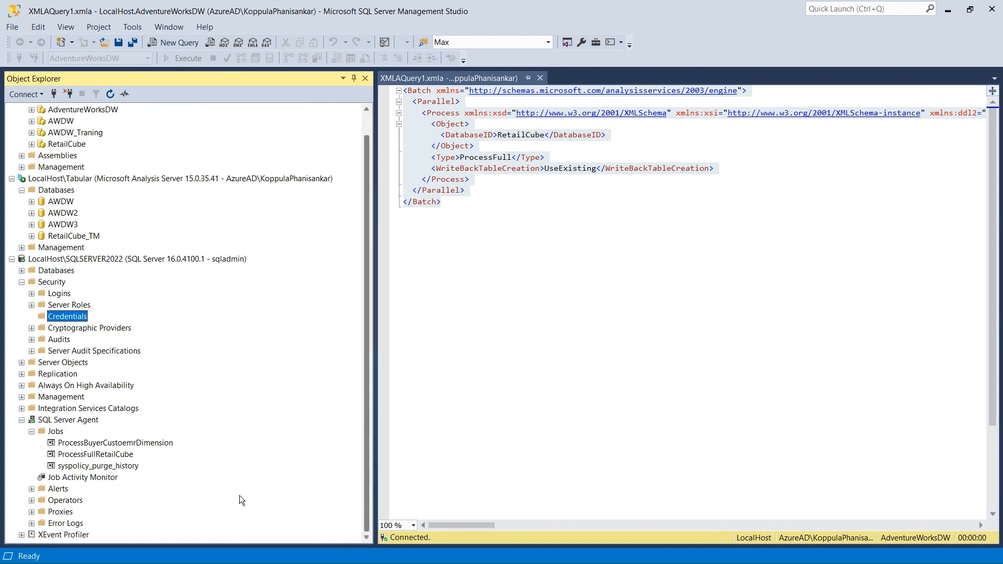
left_click(32, 512)
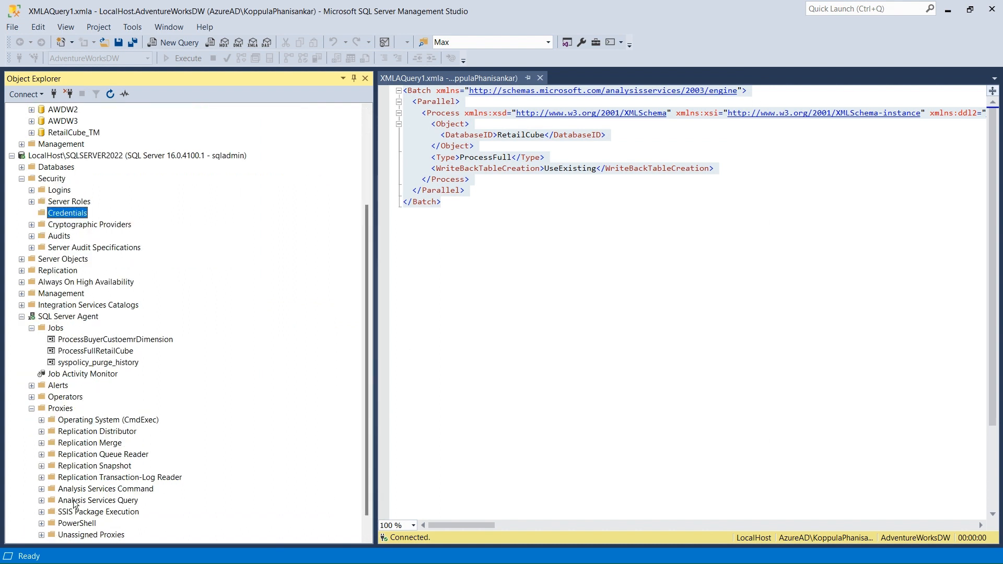
left_click(41, 489)
right_click(79, 490)
left_click(107, 493)
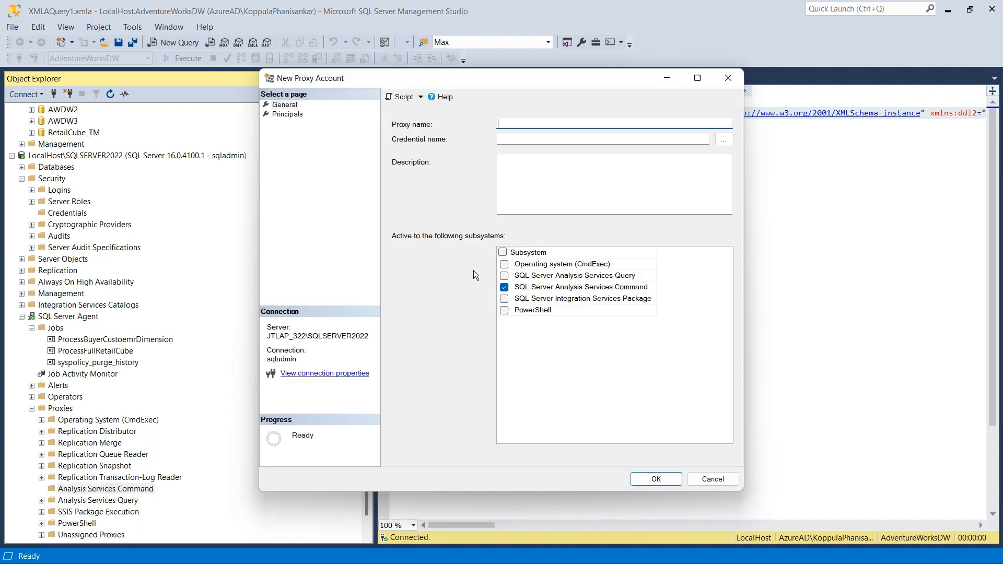
type("Cubeuser")
Browse for the proxy's credential, find none, and cancel the Cubeuser proxy
left_click(724, 140)
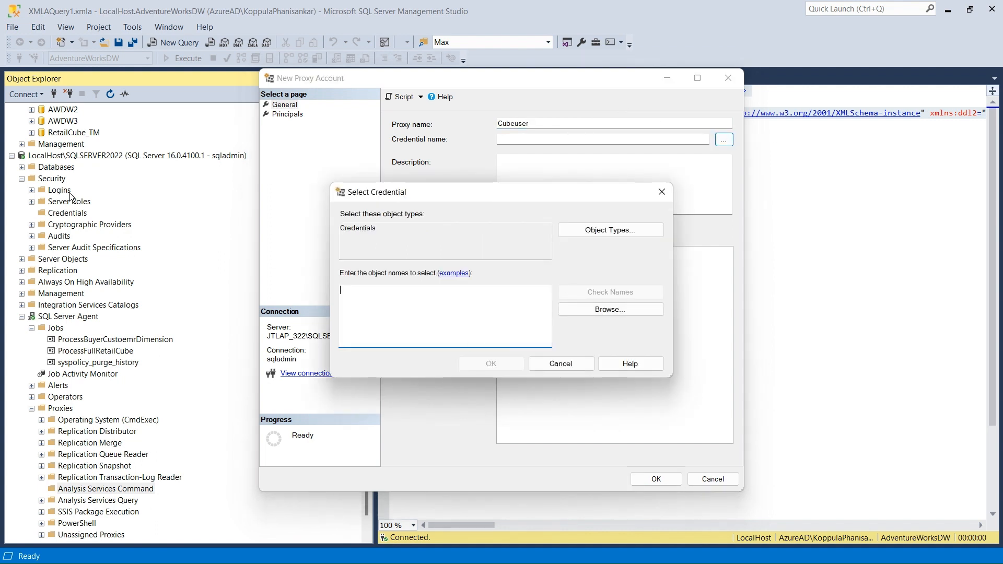
left_click(59, 215)
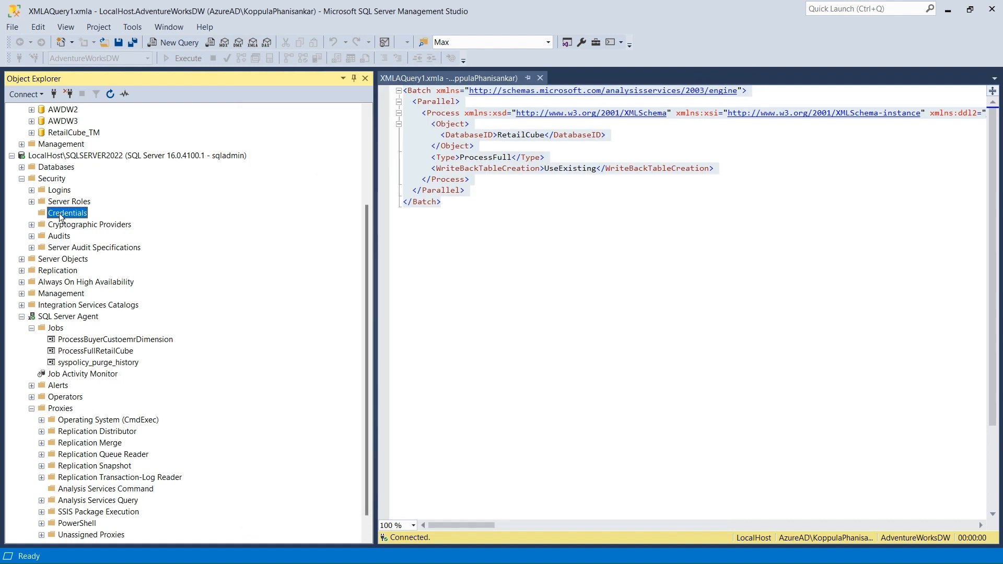
key("alt+Tab")
left_click(590, 311)
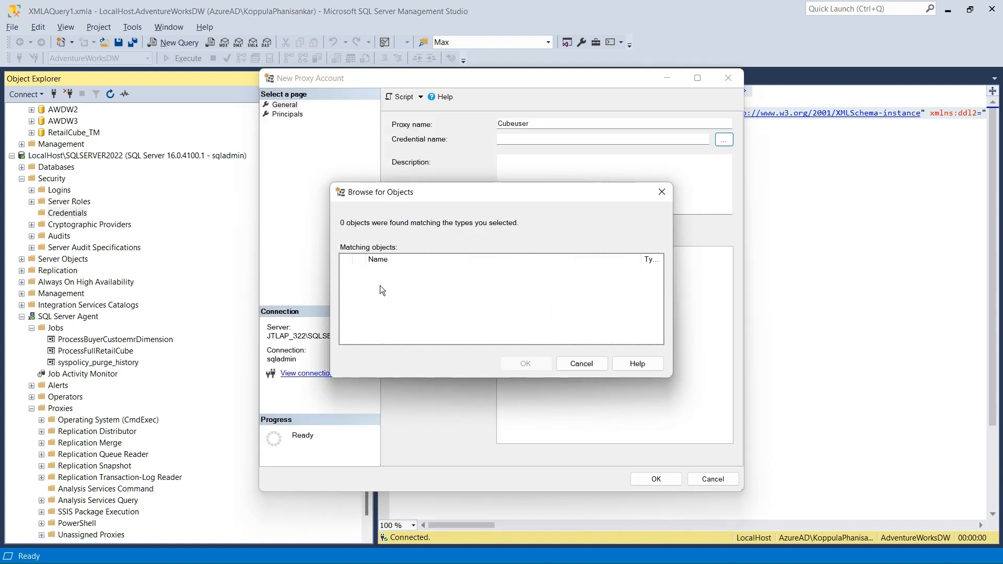
left_click(579, 361)
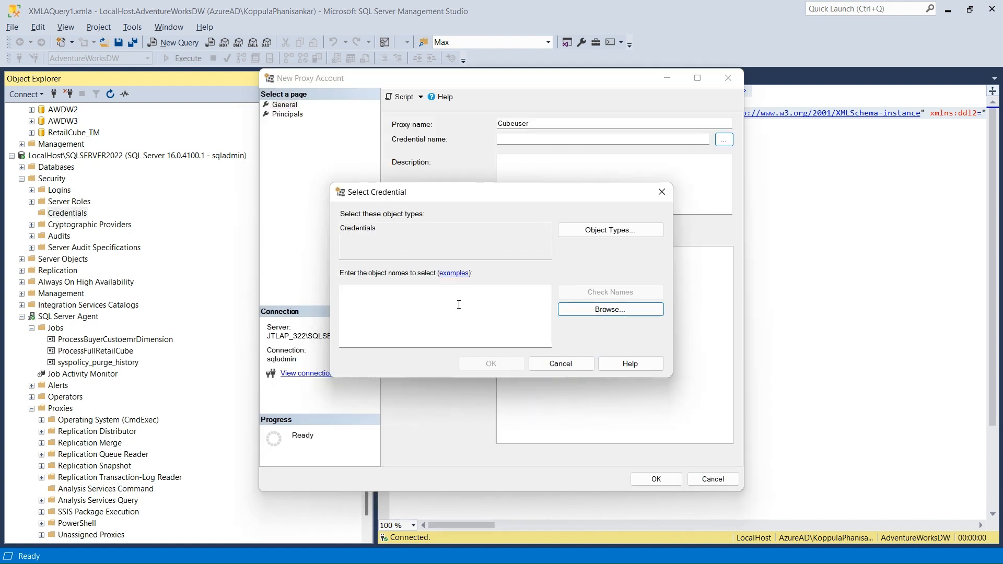
left_click(558, 370)
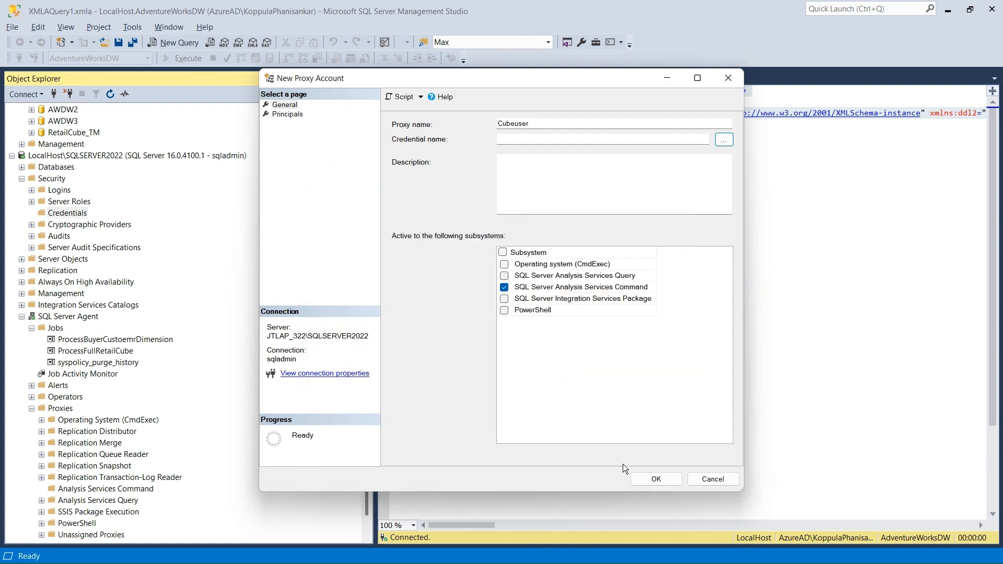
left_click(725, 483)
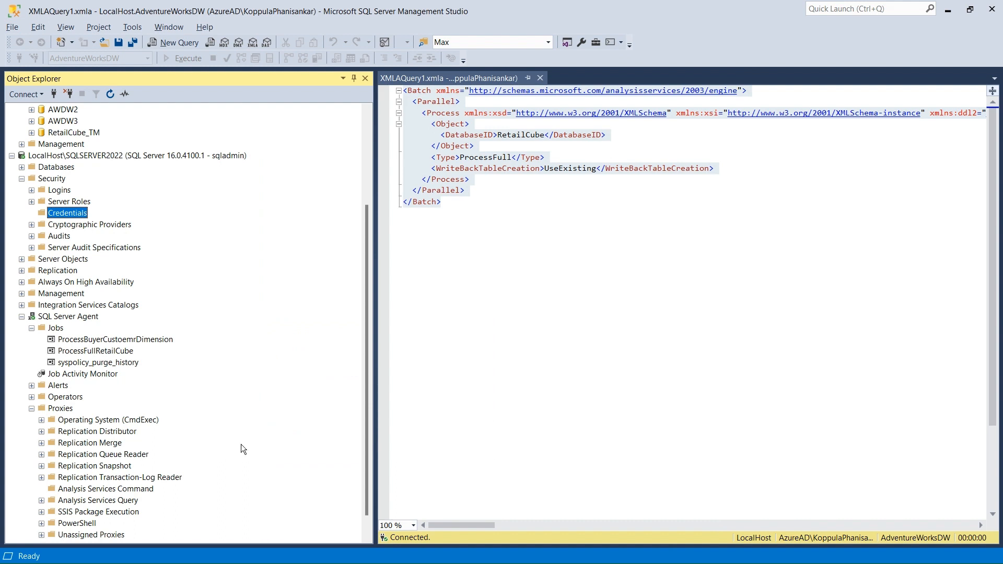
left_click(92, 491)
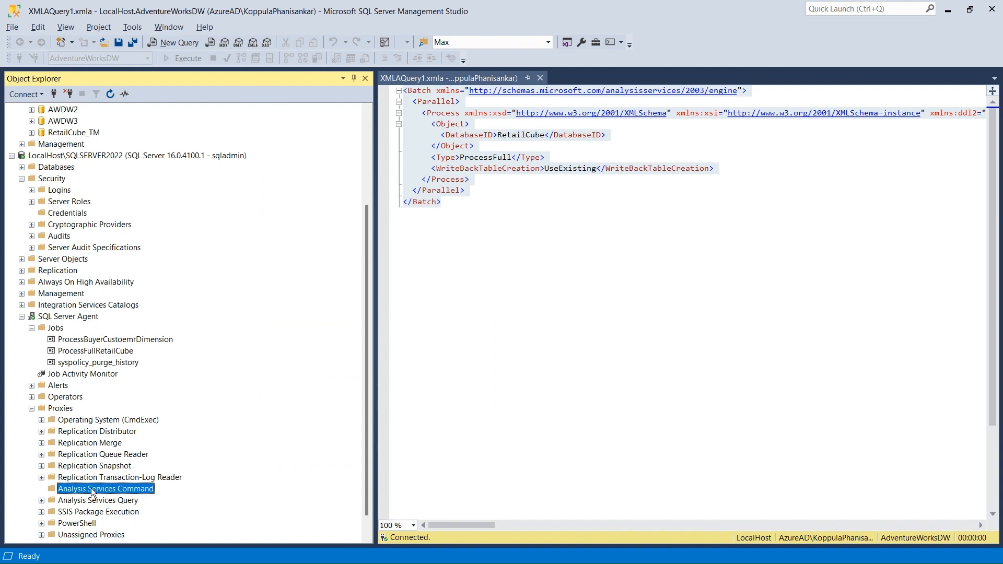
Review the ProcessFullRetailCube job step's Run as options and close it unchanged
double_click(124, 349)
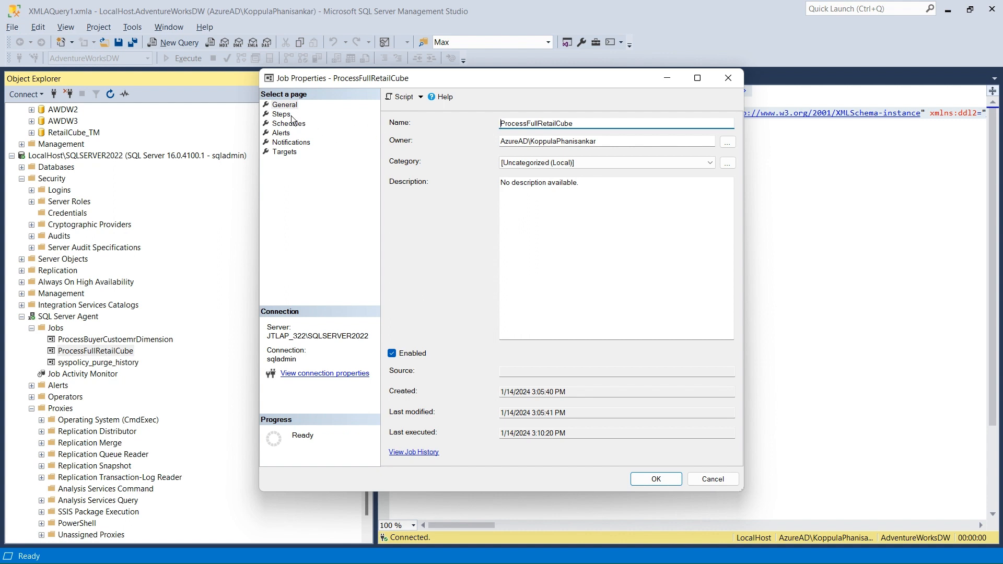
left_click(282, 114)
double_click(447, 151)
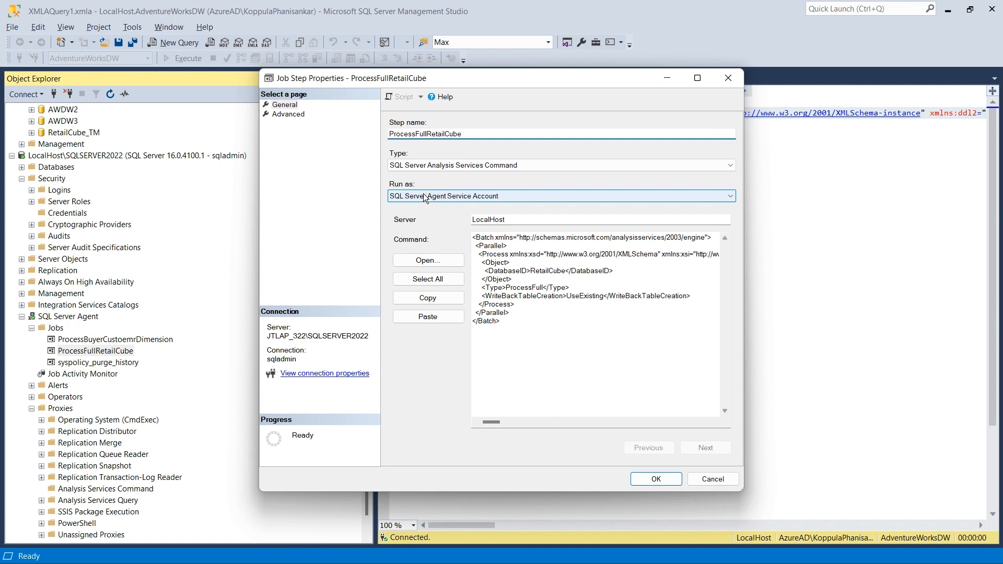
left_click(425, 197)
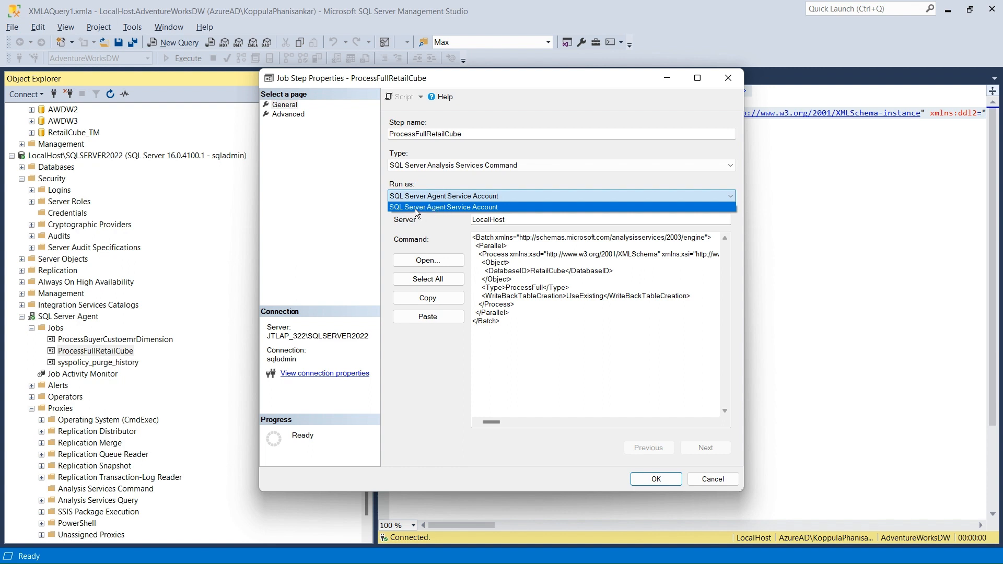
left_click(434, 227)
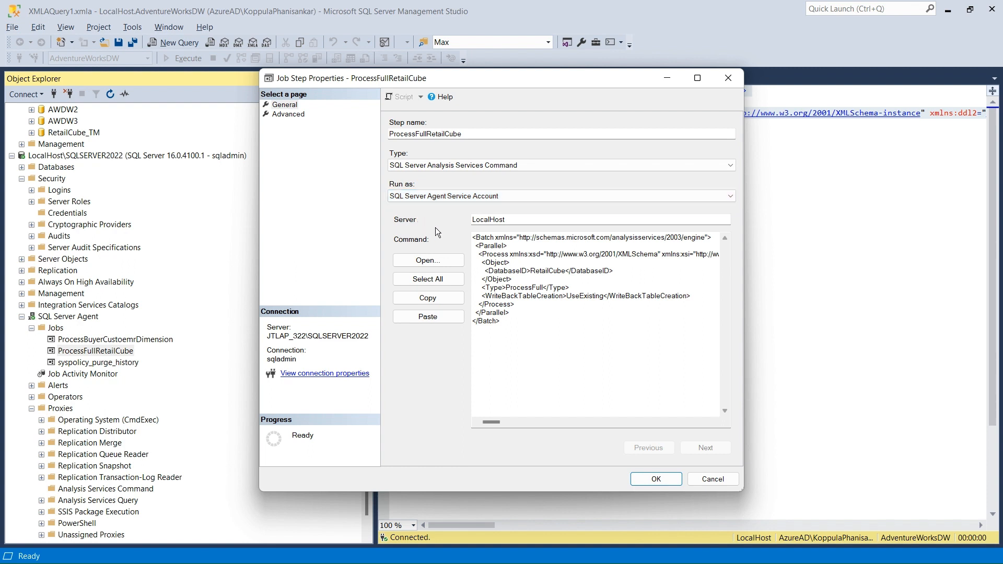
left_click(710, 474)
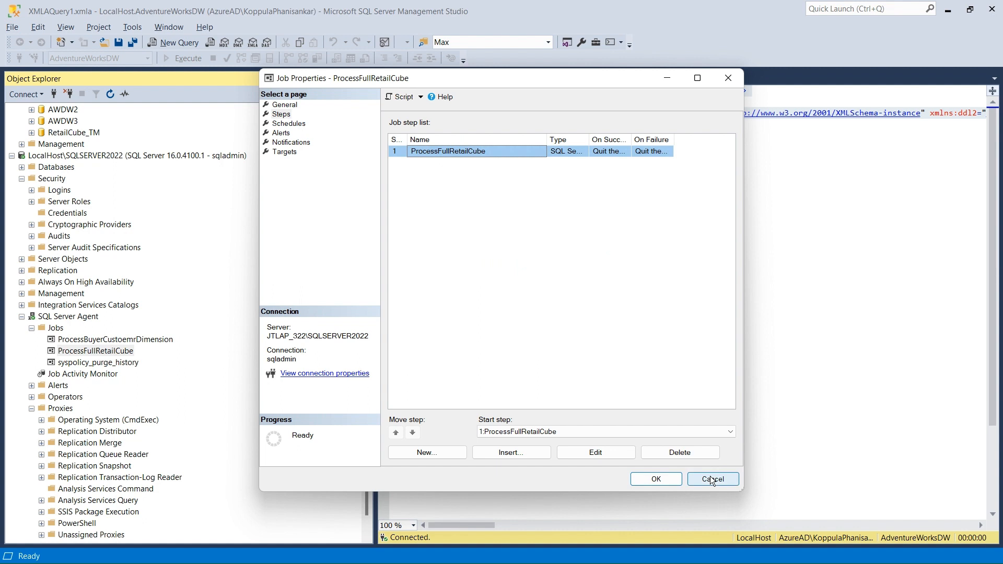
Select the step's processing command, then delete everything in the XMLA query editor
double_click(441, 152)
left_click(502, 329)
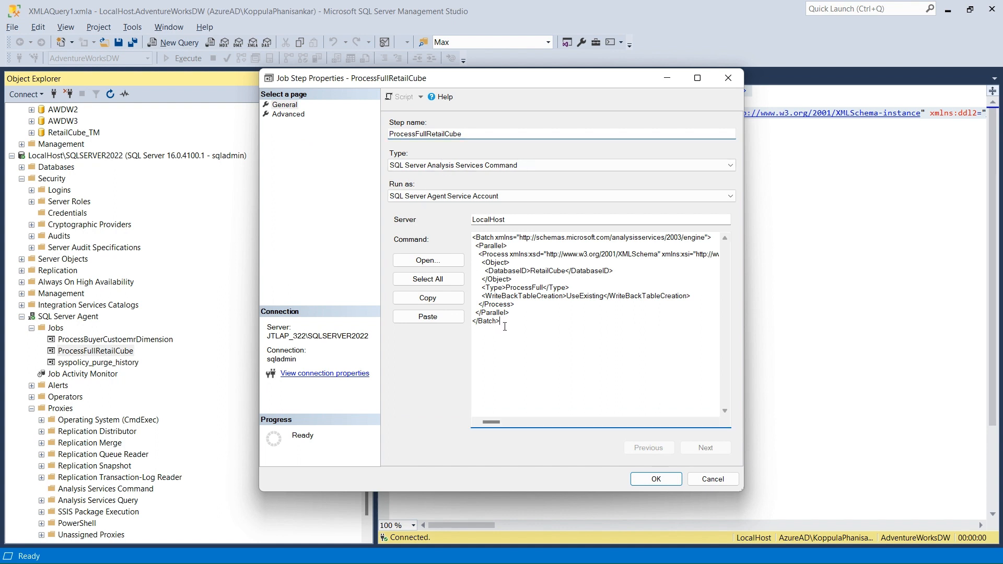
key("ctrl+a")
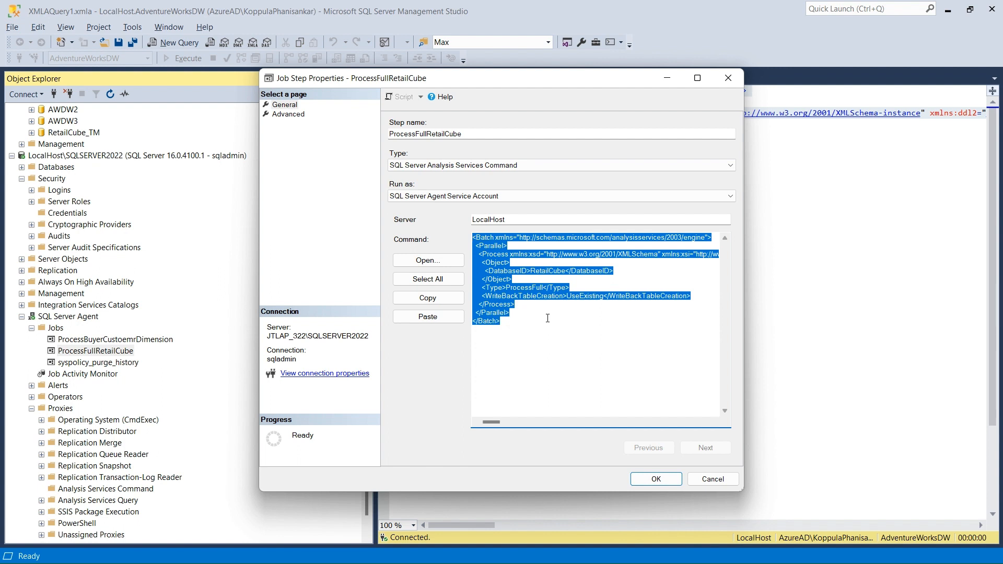
left_click(814, 308)
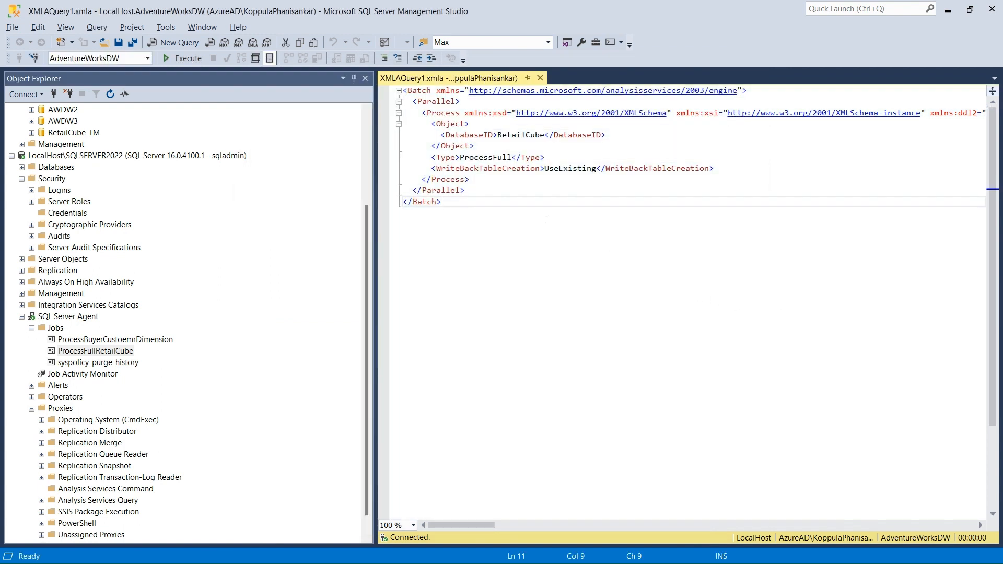
key("ctrl+a")
key("ctrl+x")
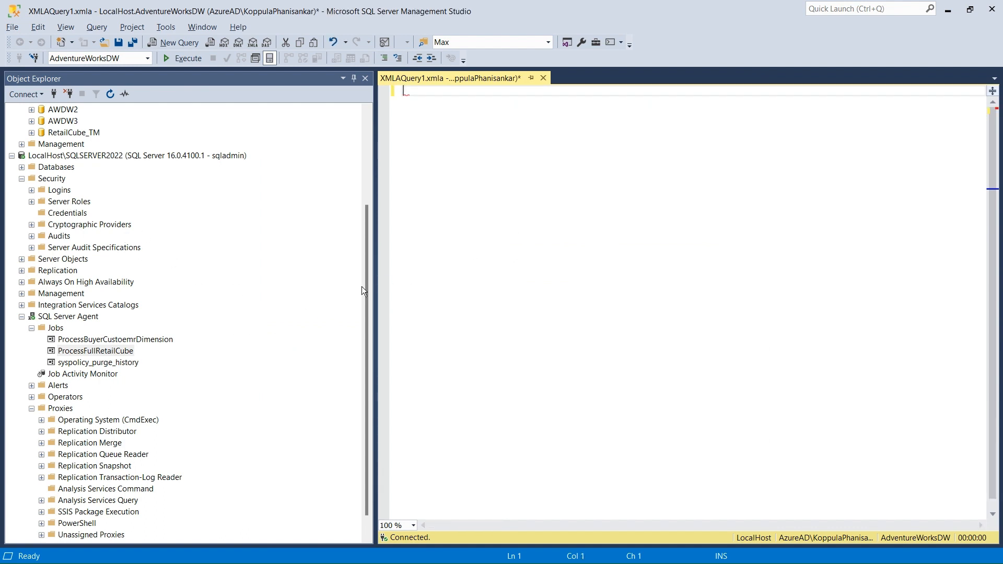
Expand RetailCube > Dimensions and open Process settings for Dim Buyer Customer
left_click_drag(368, 279, 324, 124)
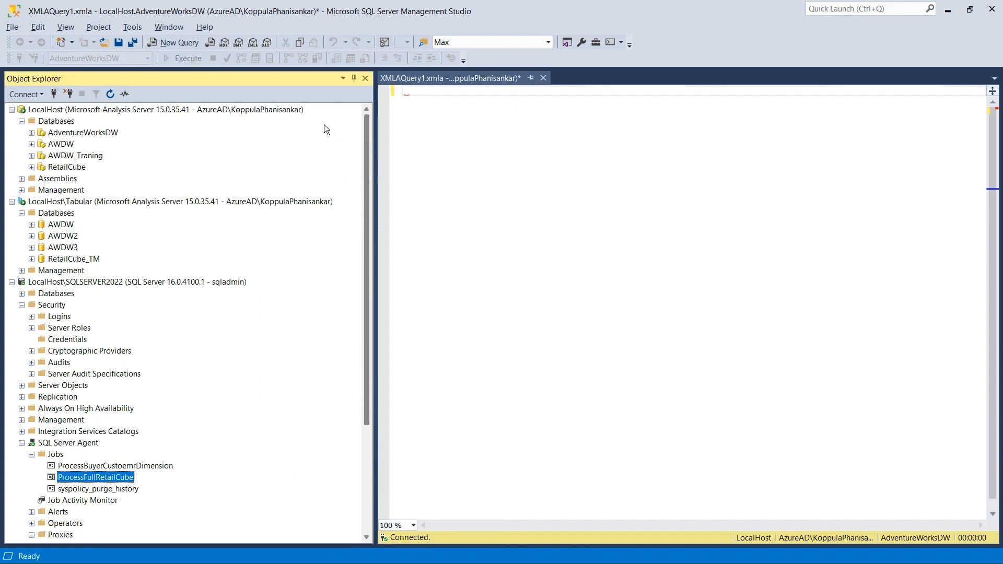
left_click(31, 167)
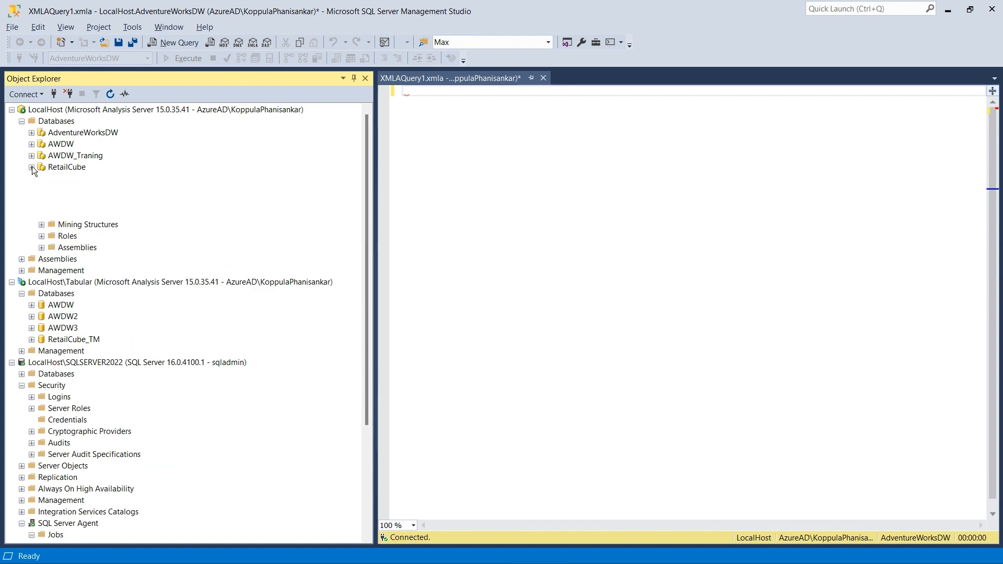
left_click(43, 212)
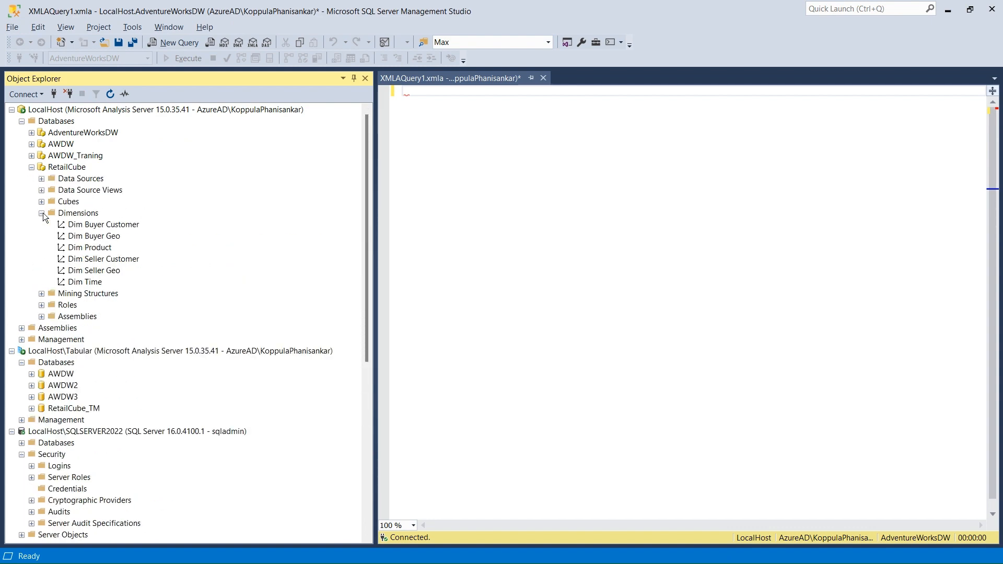
right_click(83, 225)
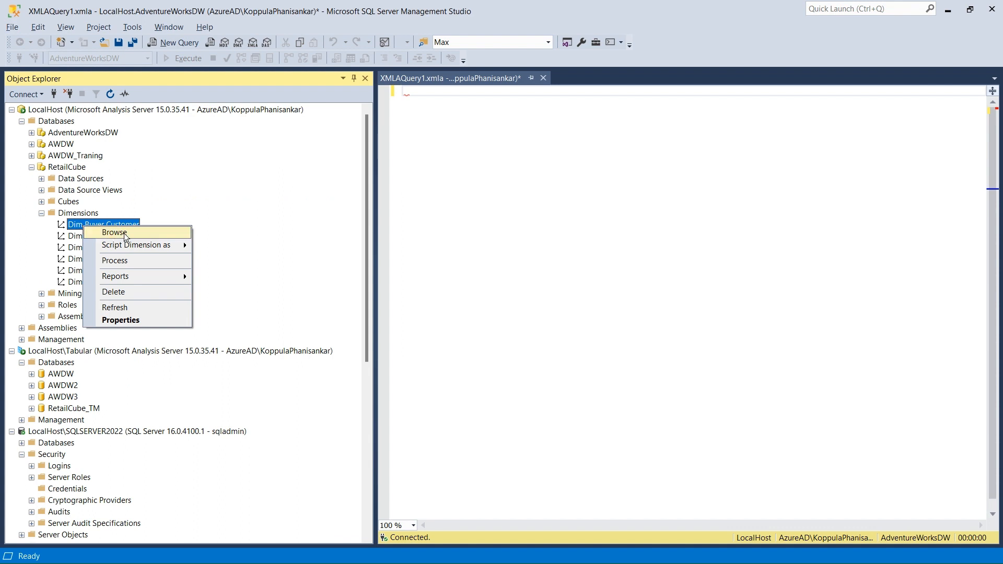
left_click(23, 264)
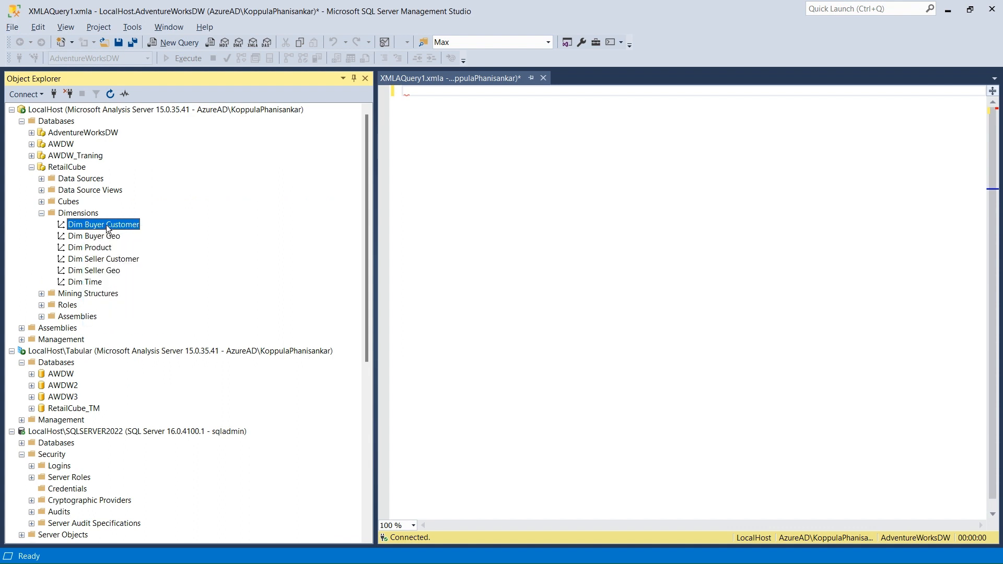
left_click(99, 236)
left_click(93, 226)
right_click(93, 226)
left_click(127, 260)
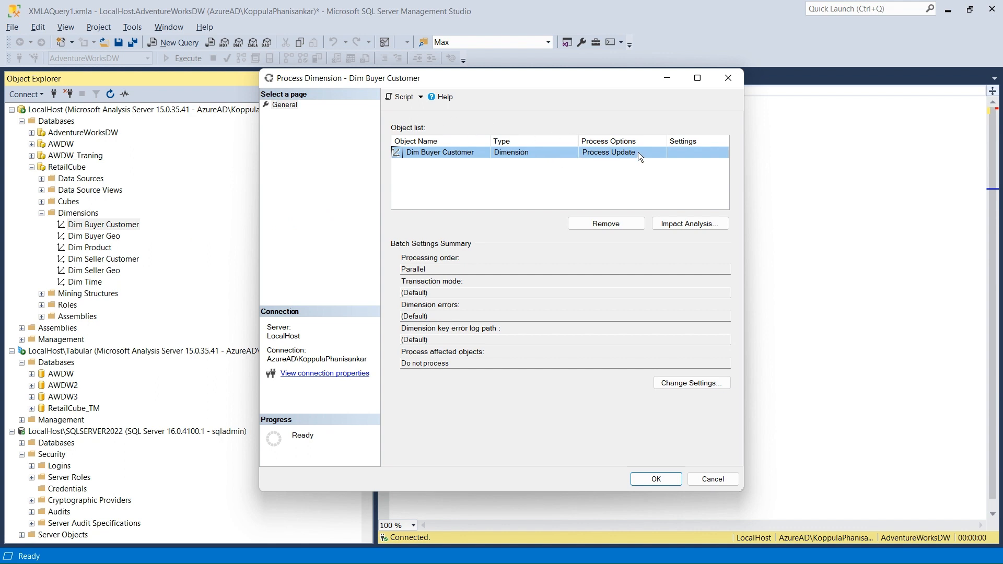
Script the Dim Buyer Customer processing to XMLA and execute it
left_click(401, 97)
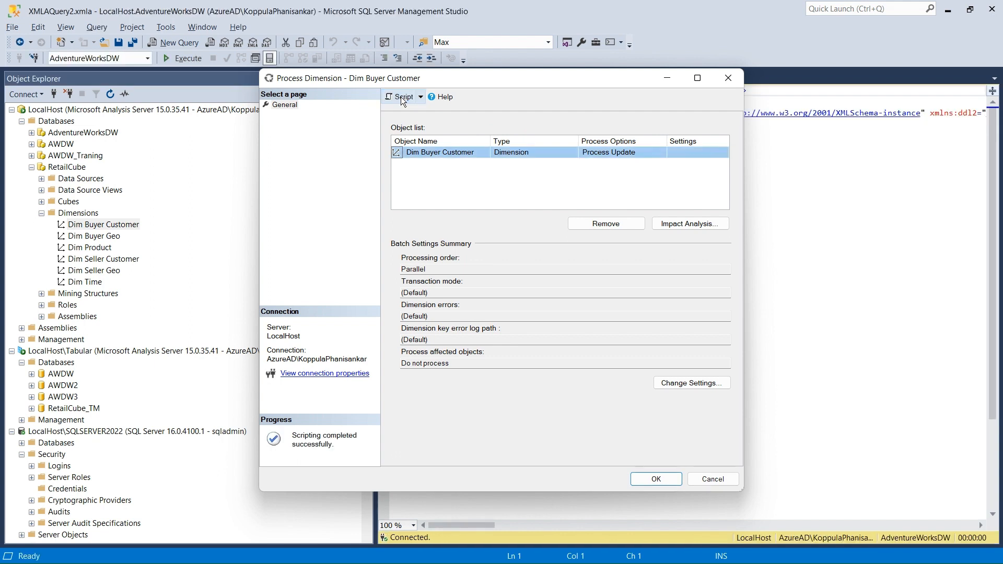
left_click(730, 78)
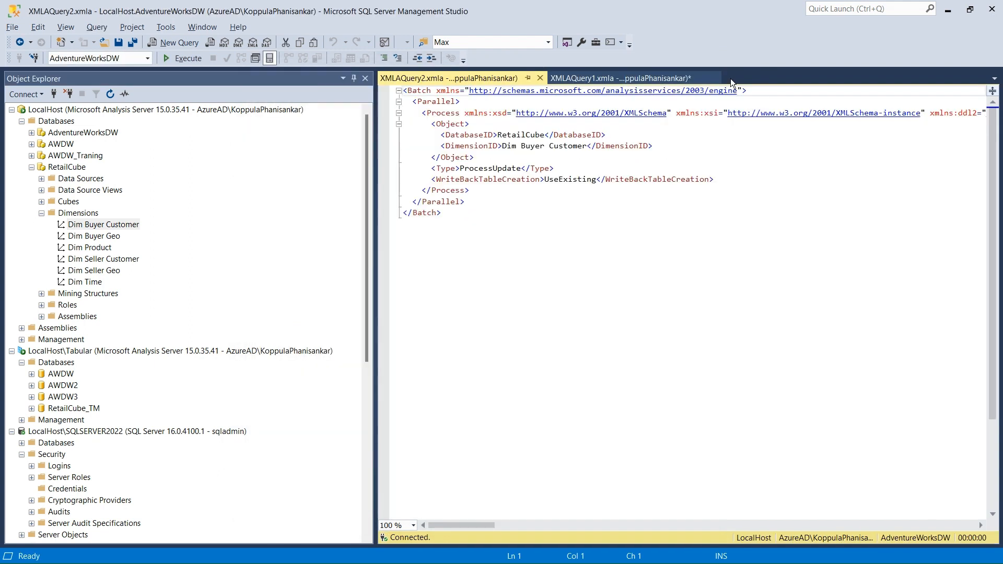
left_click(513, 215)
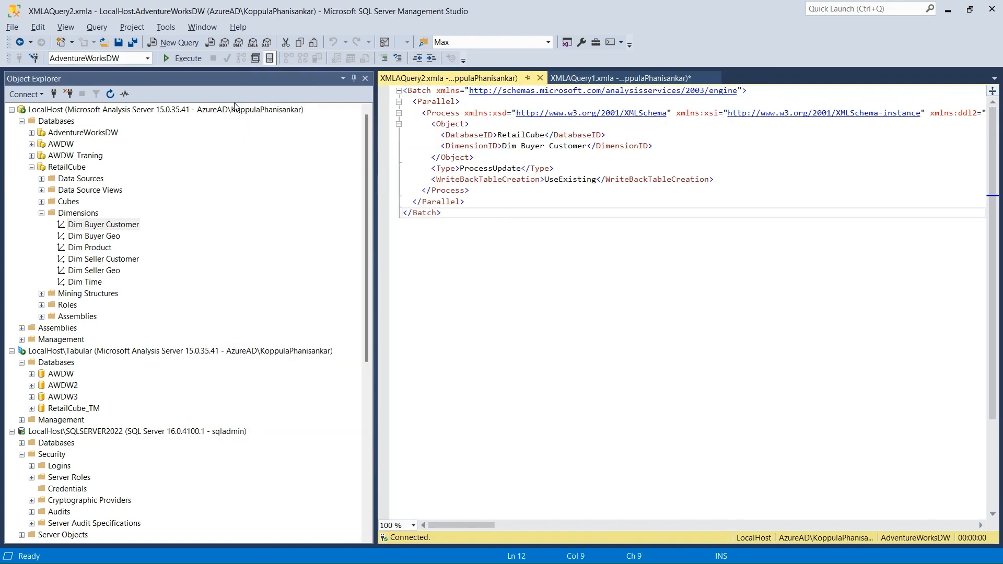
left_click(183, 61)
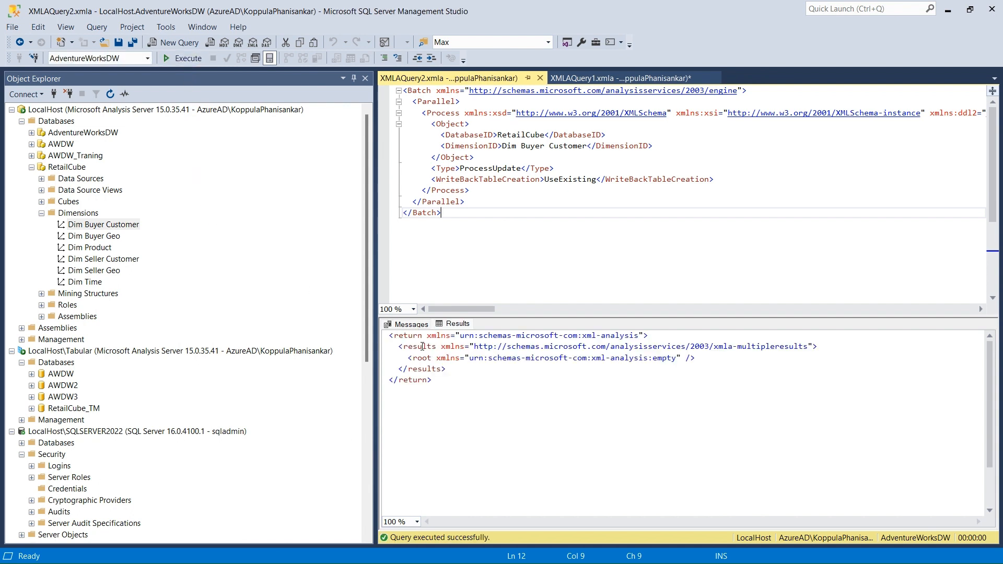
Inspect the returned result XML, then select the Dim Buyer Geo dimension
left_click(492, 383)
key("ctrl+a")
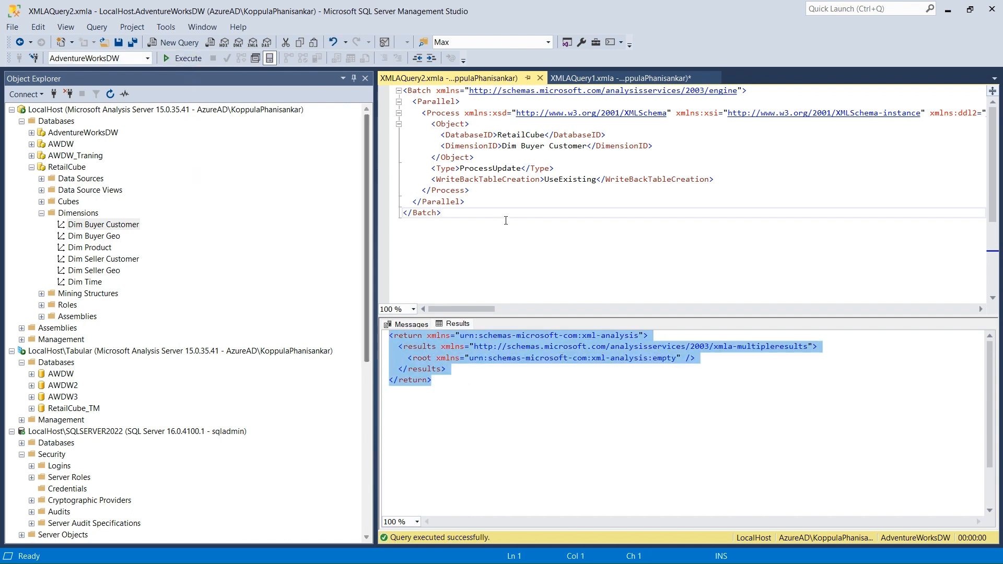
left_click(511, 217)
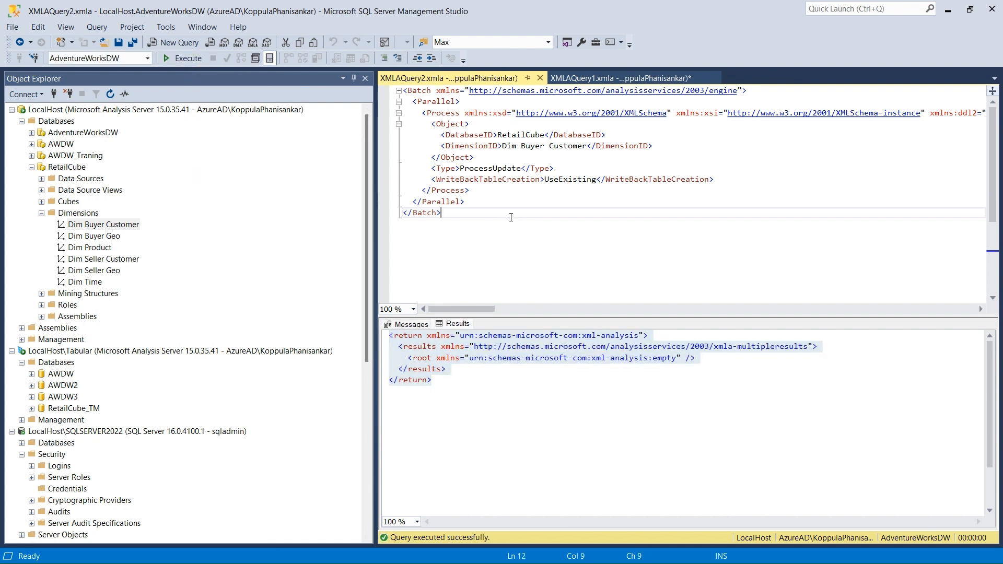
left_click(449, 381)
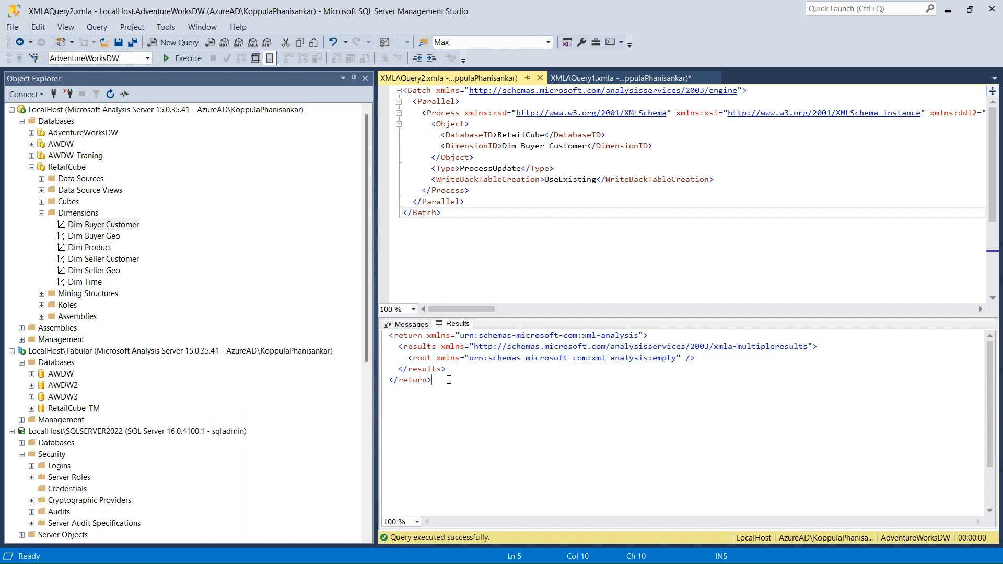
left_click_drag(450, 380, 375, 334)
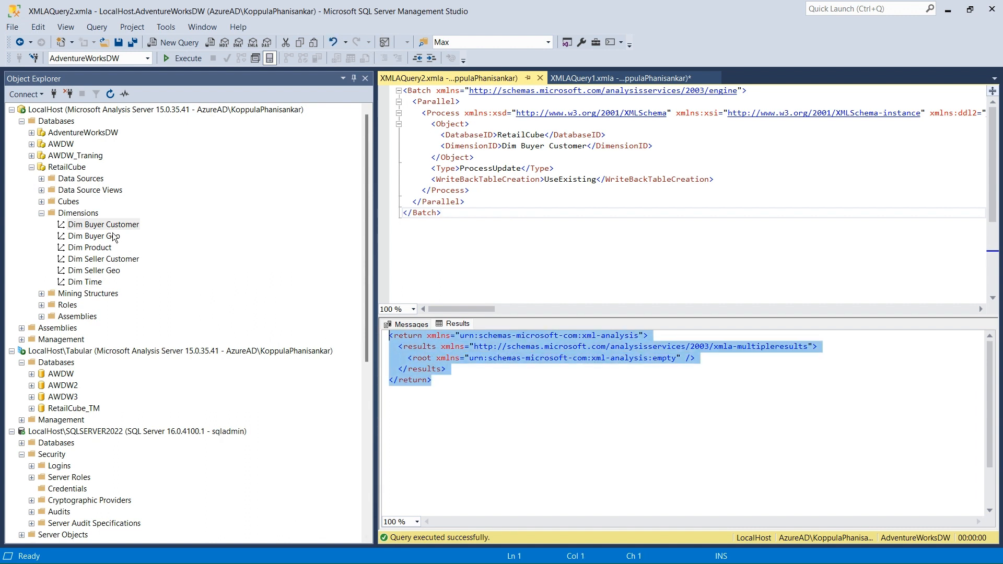
left_click(91, 238)
right_click(92, 239)
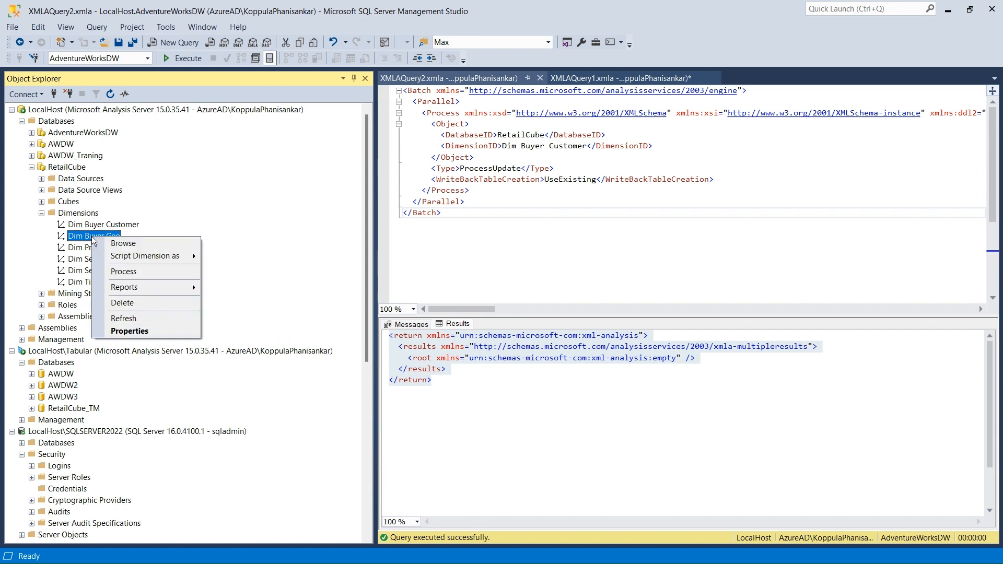
Script the Dim Buyer Geo Process Update into a new XMLA query and execute it
left_click(122, 277)
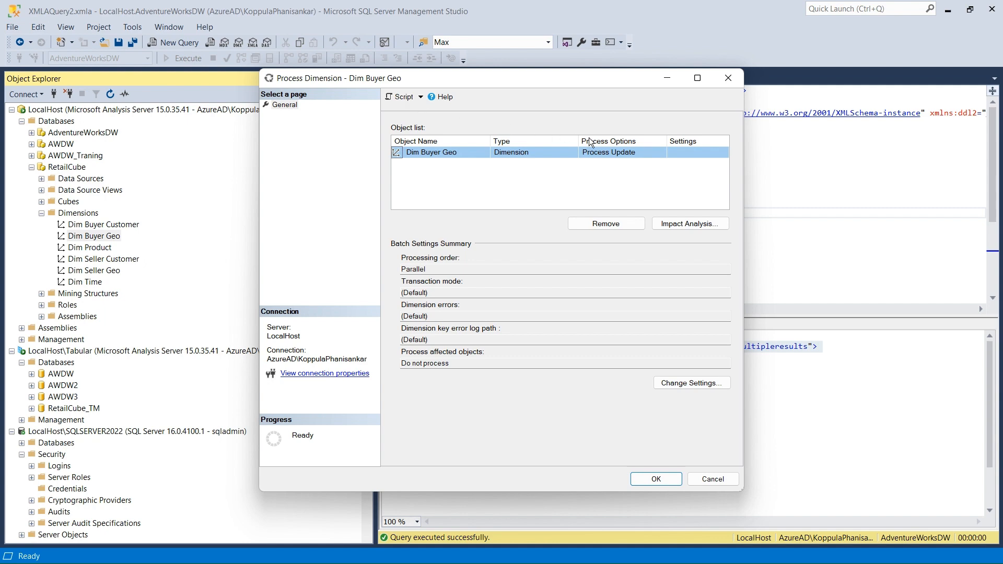
left_click(403, 96)
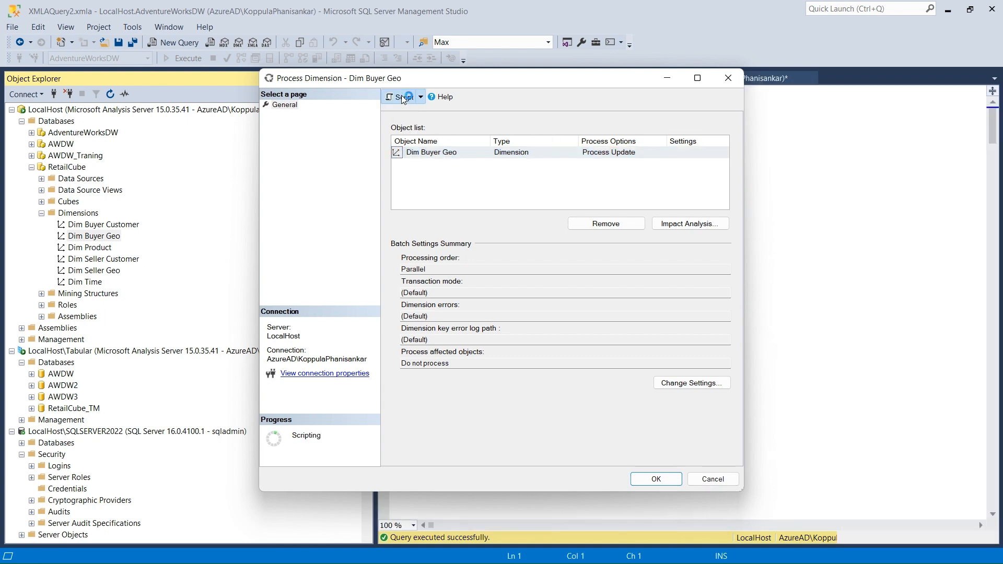
left_click(731, 86)
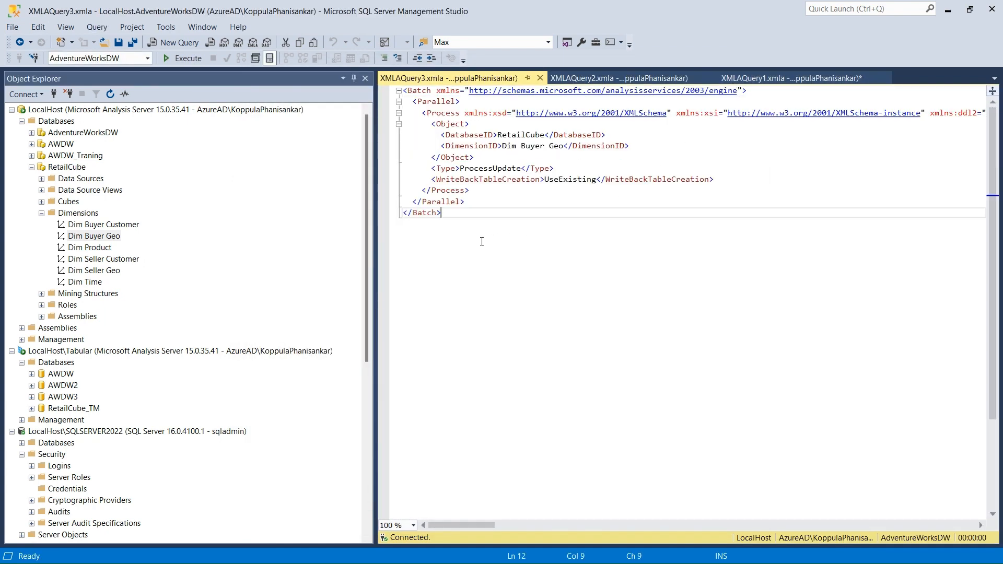
left_click(178, 57)
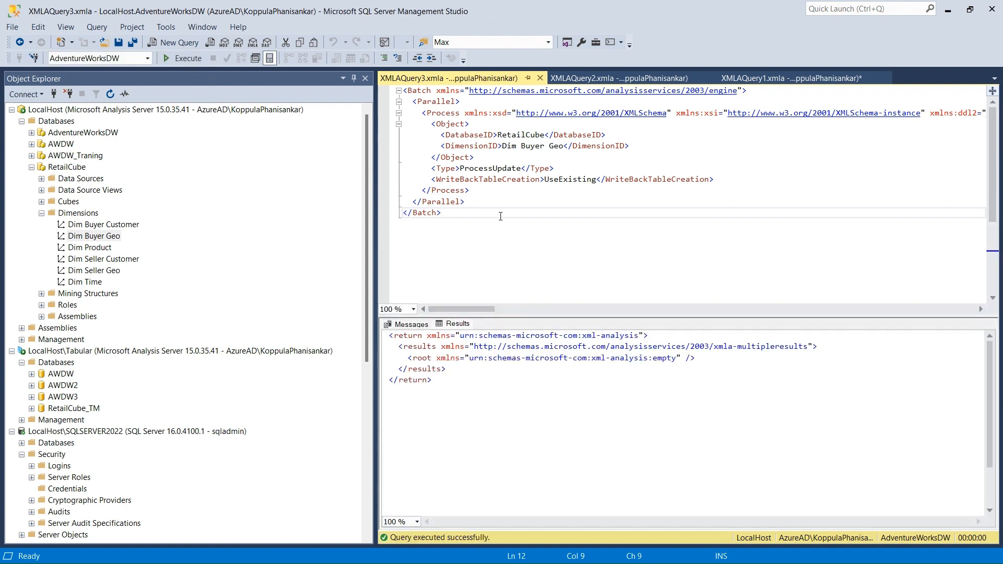
Select and copy the Dim Buyer Geo Process block
left_click(478, 192)
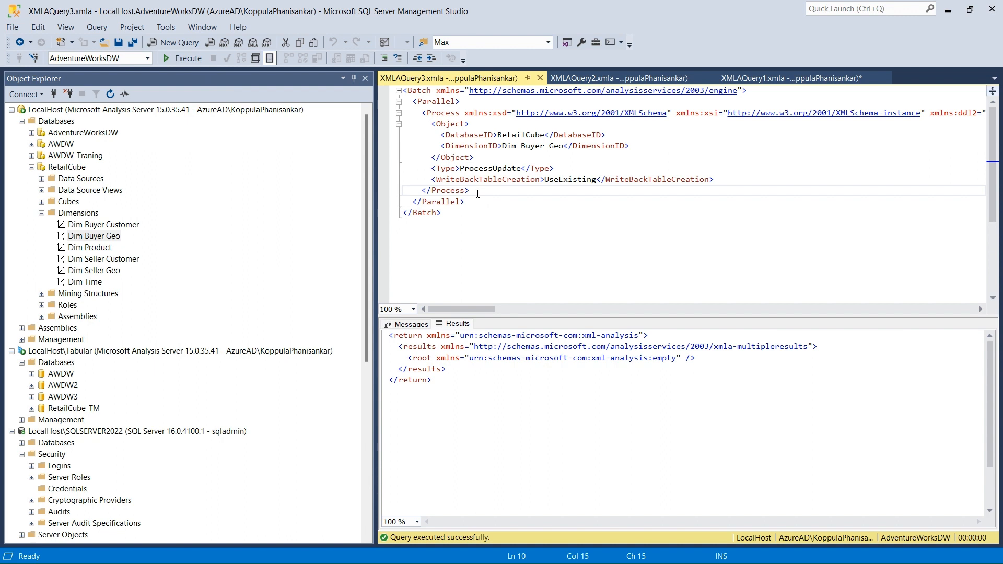
key("shift+Up")
key("shift+Up")
key("shift+Up")
key("shift+Up")
key("shift+Up")
key("shift+Up")
key("shift+Up")
key("shift+Home")
key("shift+Home")
key("ctrl+c")
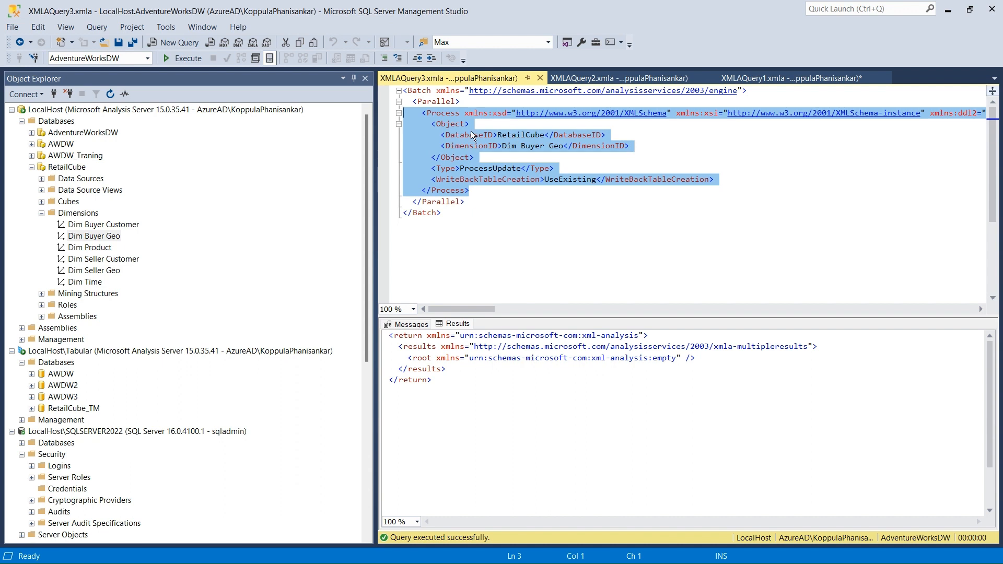
left_click(596, 79)
Paste the Dim Buyer Geo Process block after the Dim Buyer Customer block
left_click(470, 190)
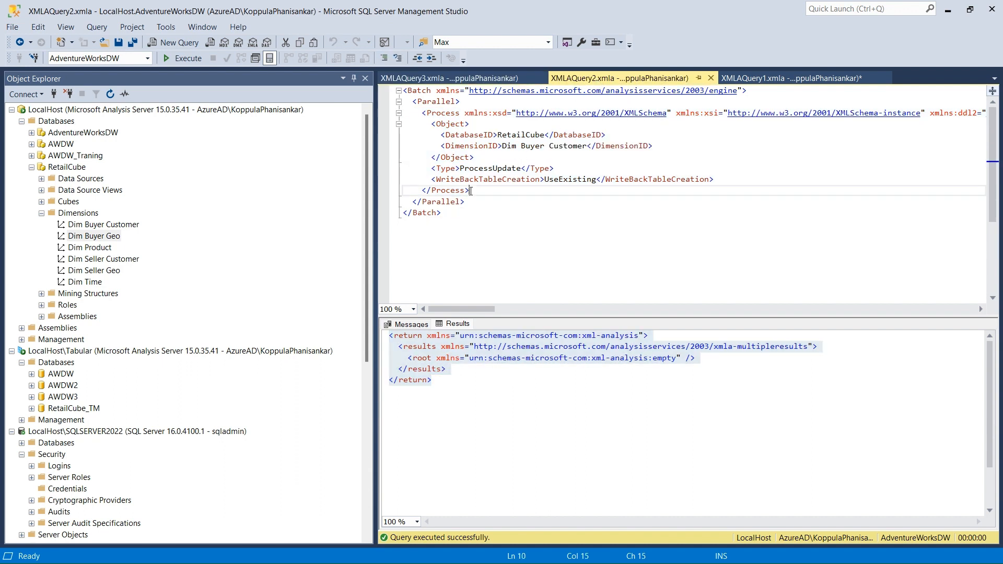
key("Return")
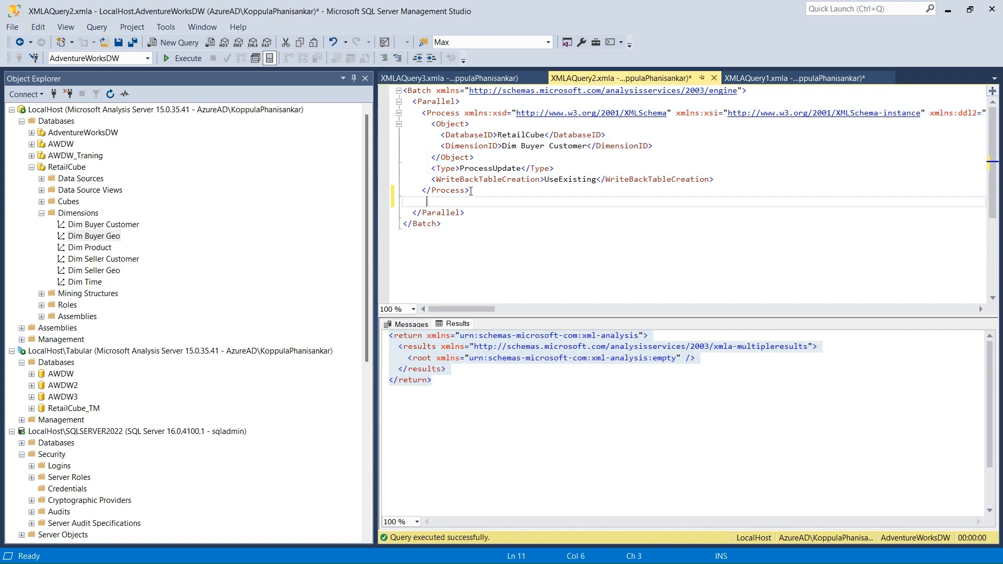
key("BackSpace")
key("ctrl+v")
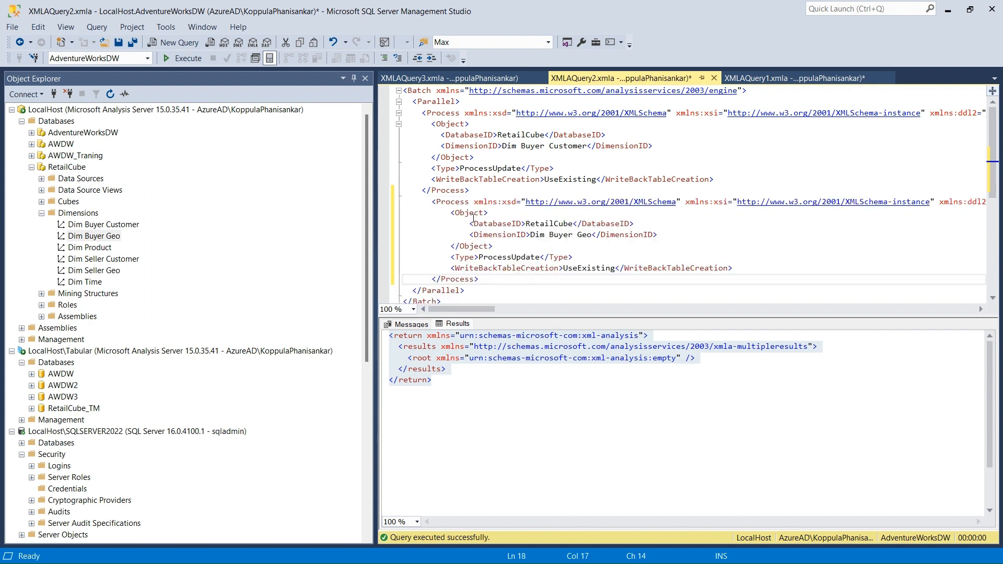
left_click(464, 190)
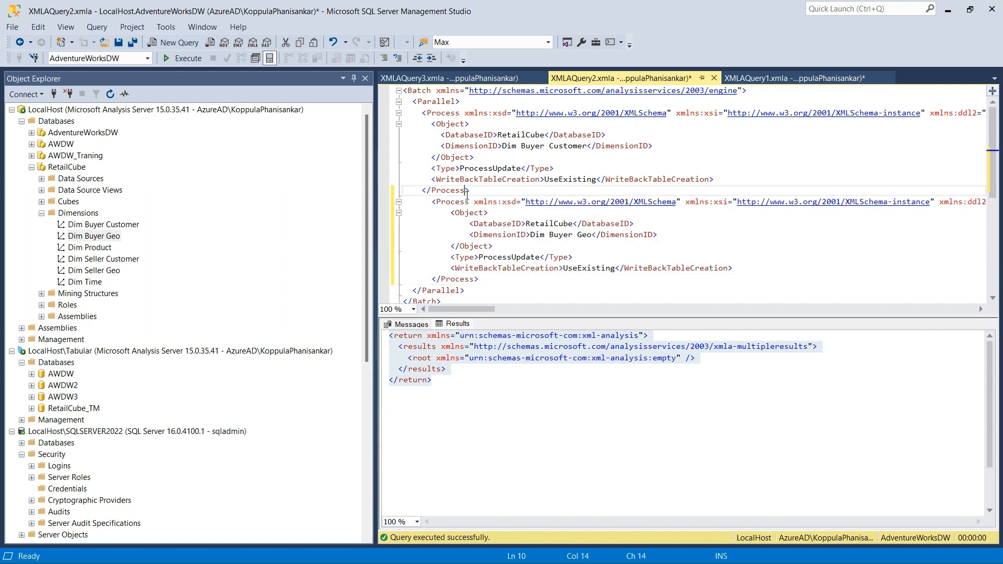
Execute the batch, check the 'Run complete' message, and hide the results pane
left_click(190, 58)
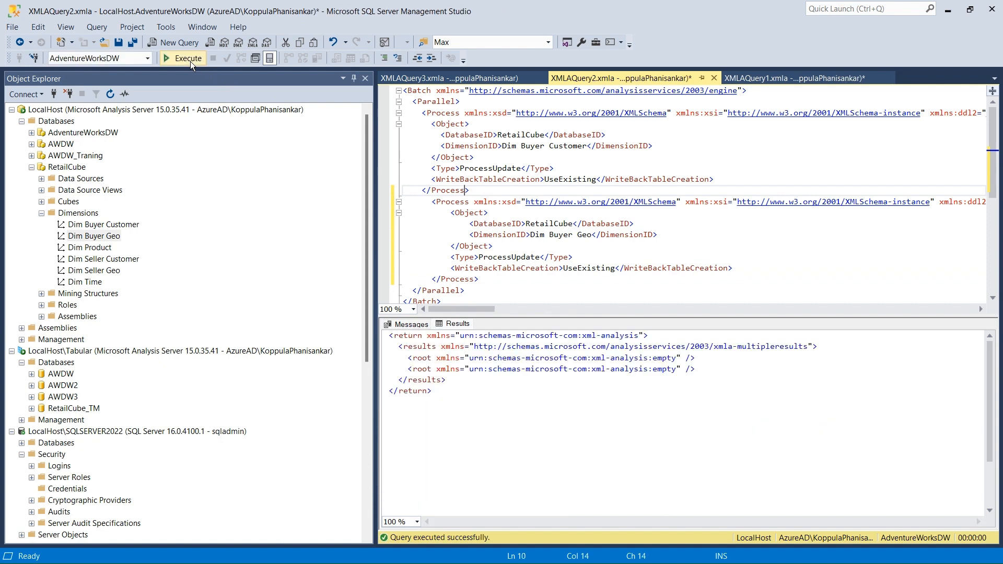
left_click(416, 325)
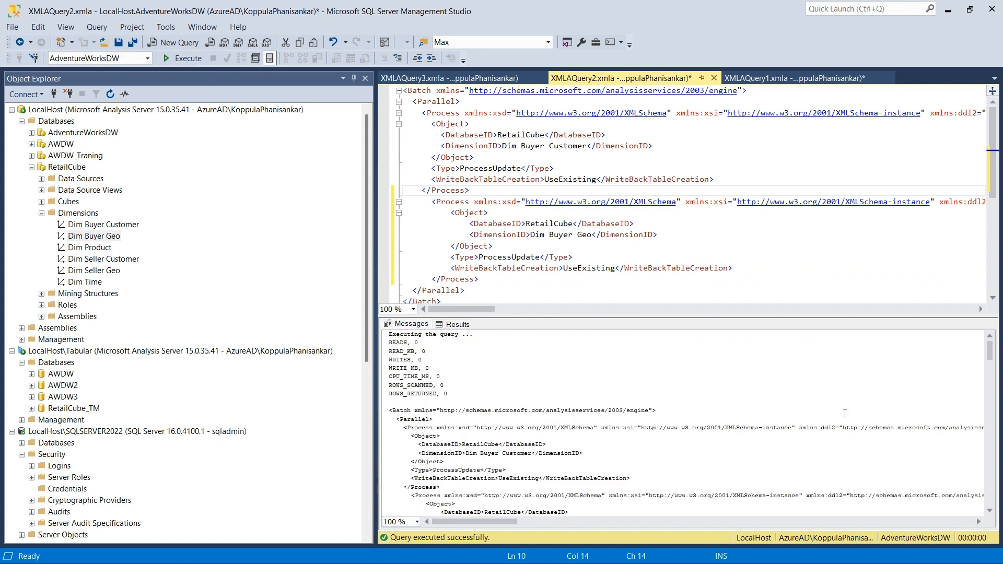
left_click_drag(988, 354, 988, 476)
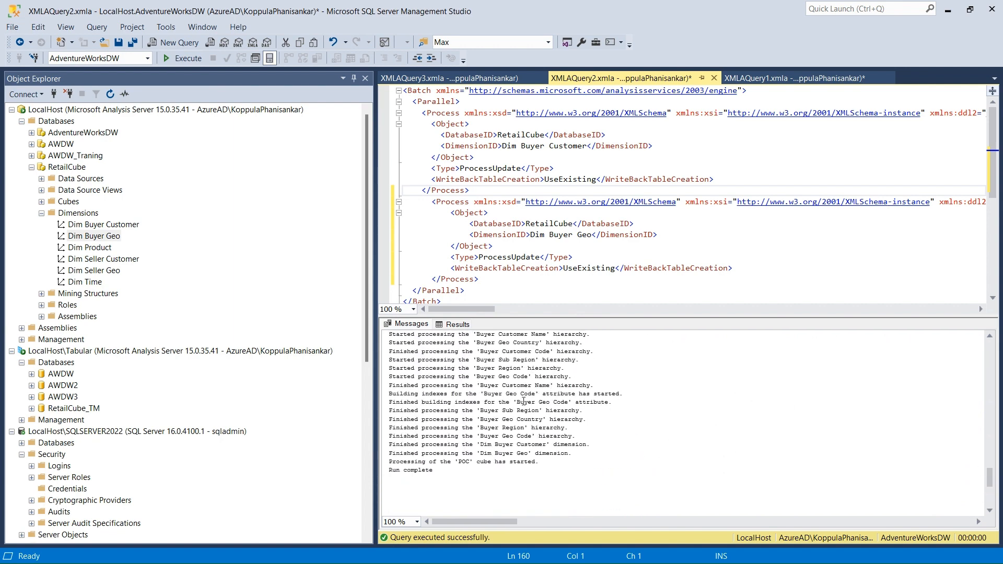
left_click(728, 256)
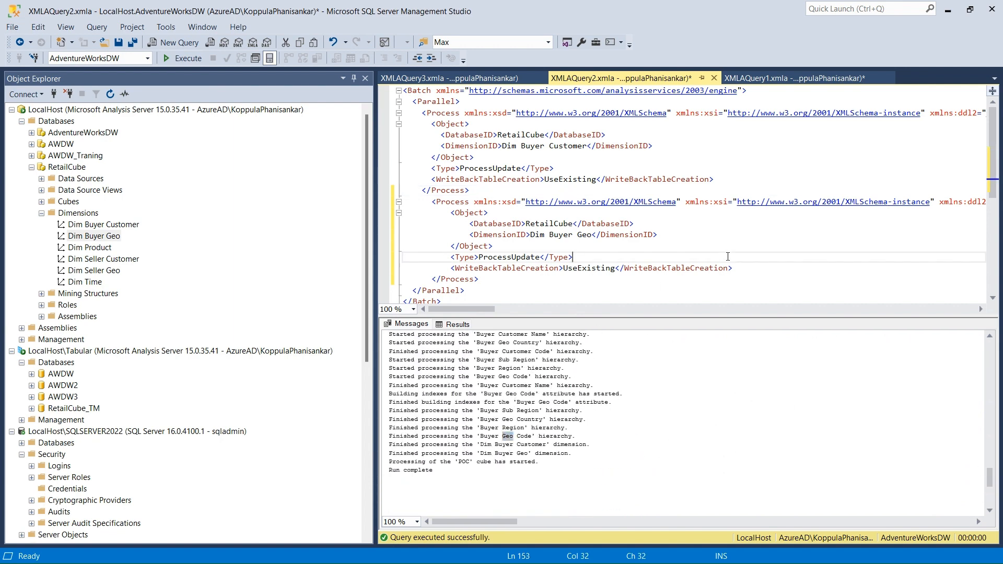
key("ctrl+r")
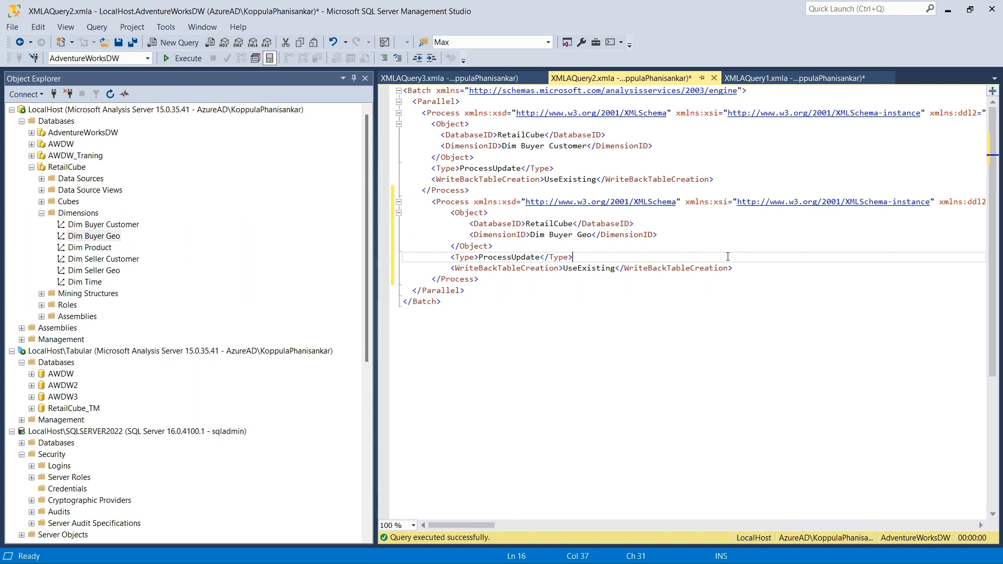
Add blank lines before the closing Parallel tag and select the whole XMLA batch
left_click(490, 284)
key("Return")
key("Return")
key("Return")
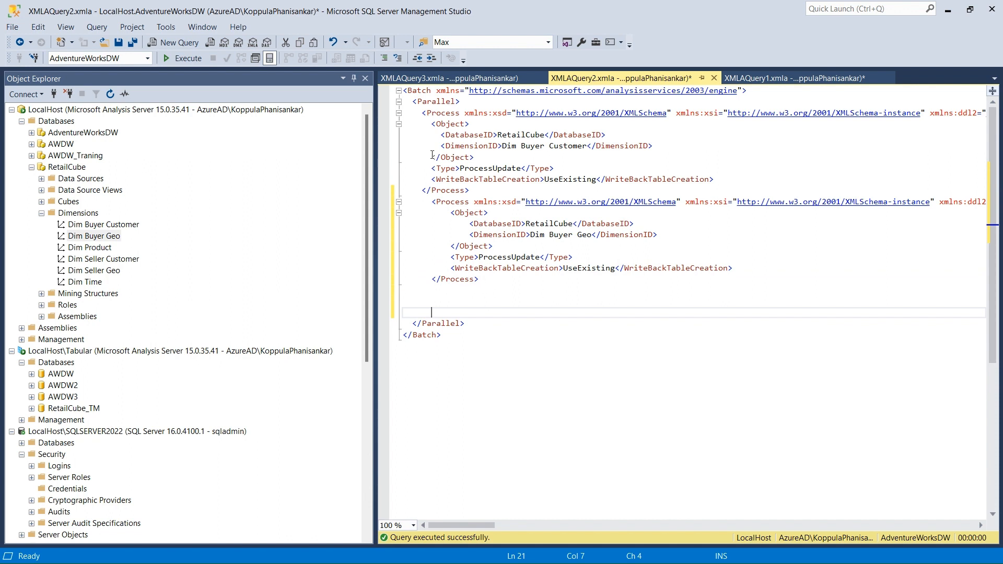
double_click(437, 102)
double_click(426, 335)
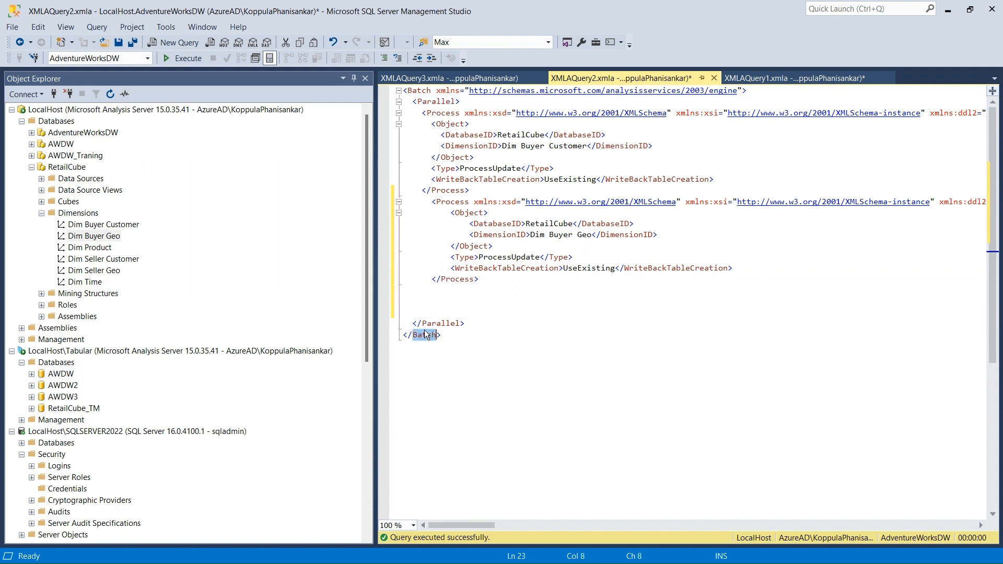
left_click(488, 288)
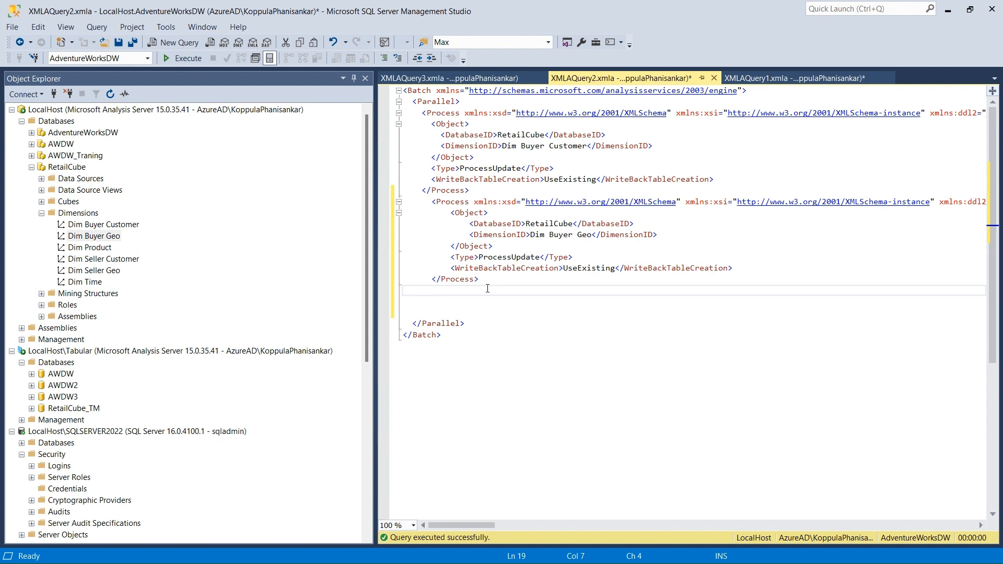
key("ctrl+a")
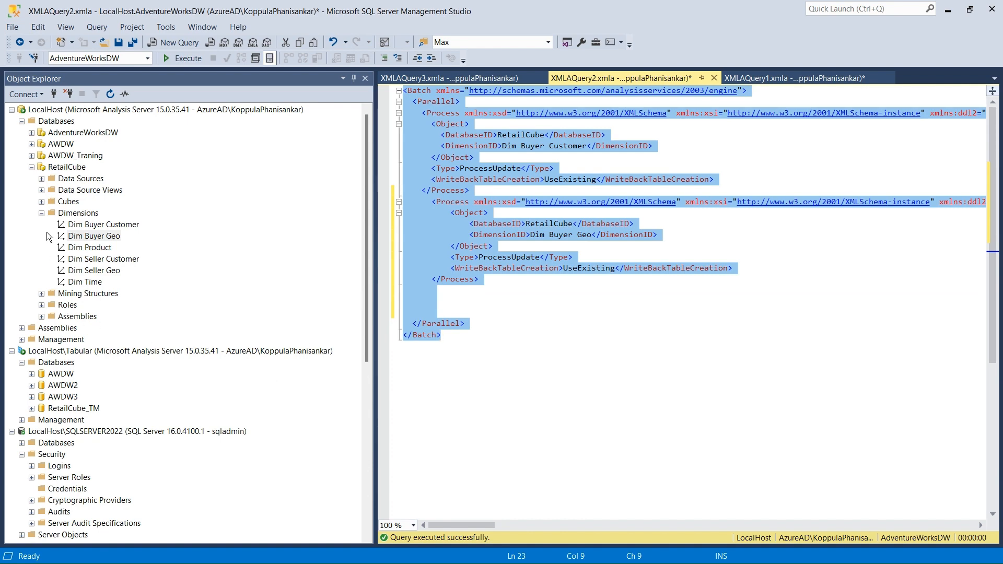
Replace the ProcessFullRetailCube step command with the parallel ProcessUpdate batch and save the job
left_click(32, 168)
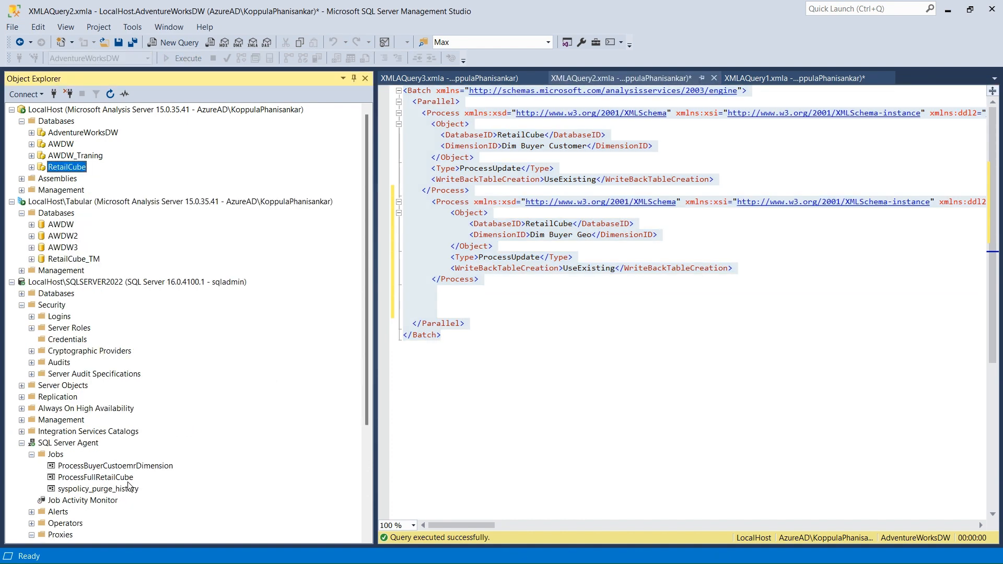
double_click(99, 478)
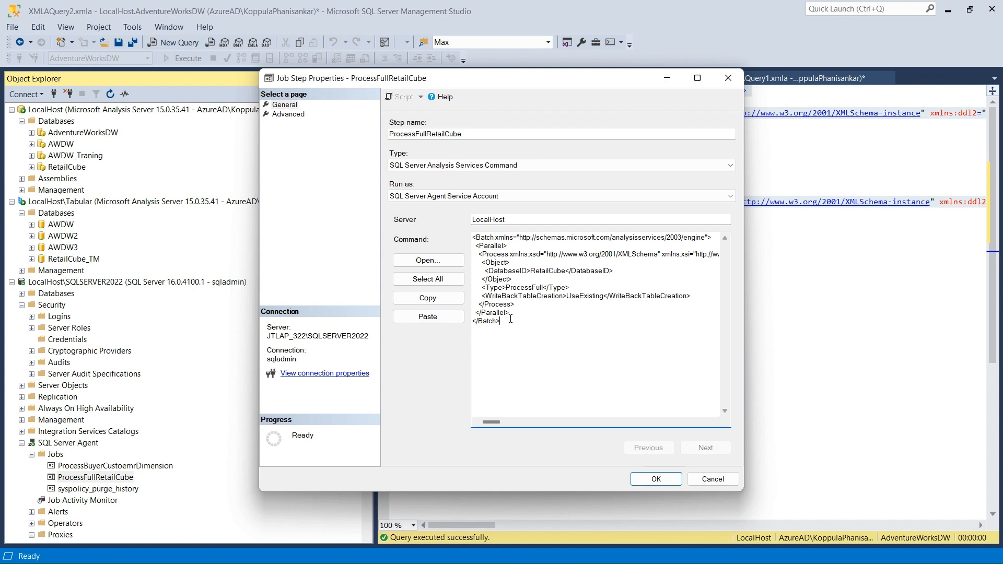
left_click_drag(506, 334, 469, 230)
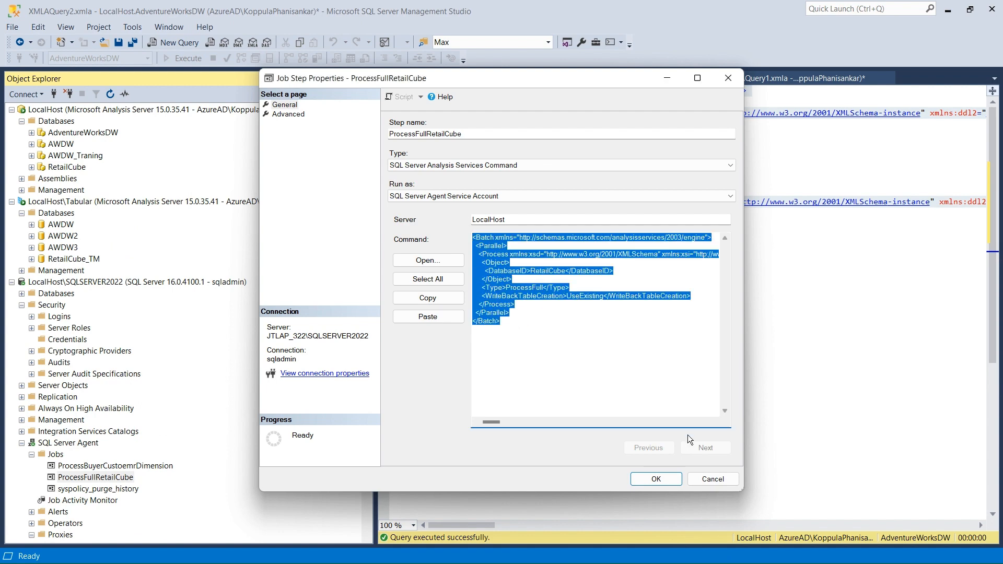
key("Delete")
key("ctrl+v")
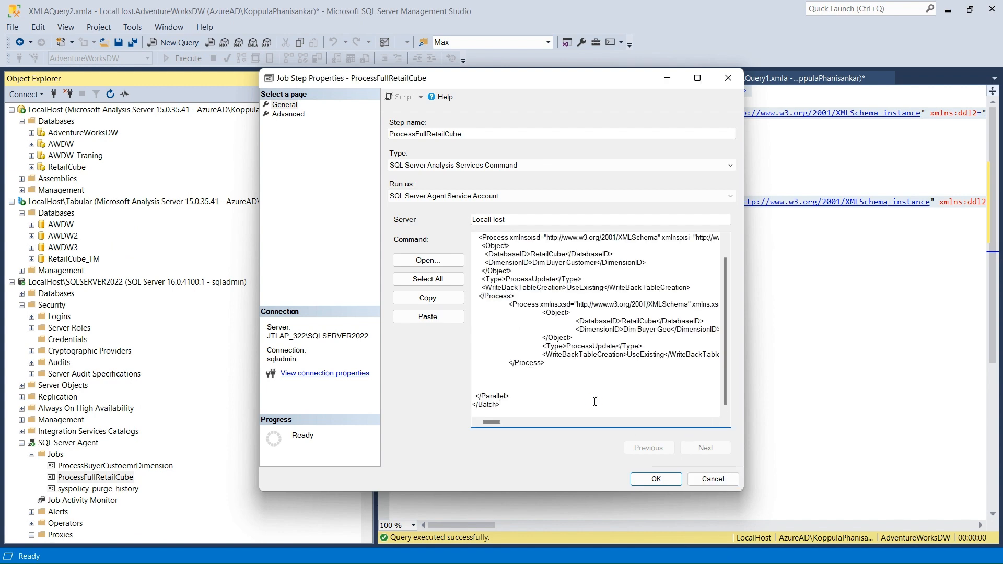
left_click(654, 479)
left_click(651, 479)
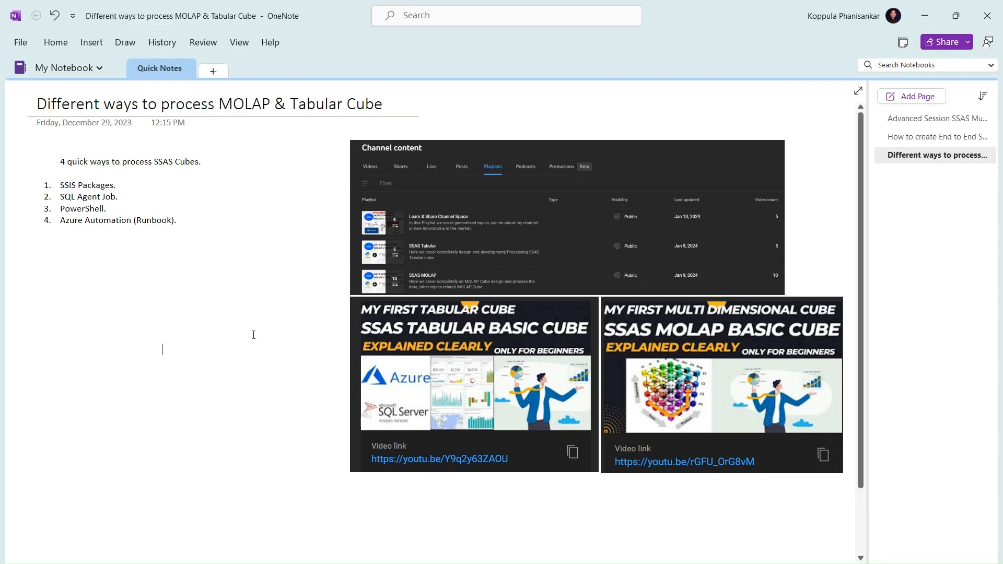
left_click(125, 196)
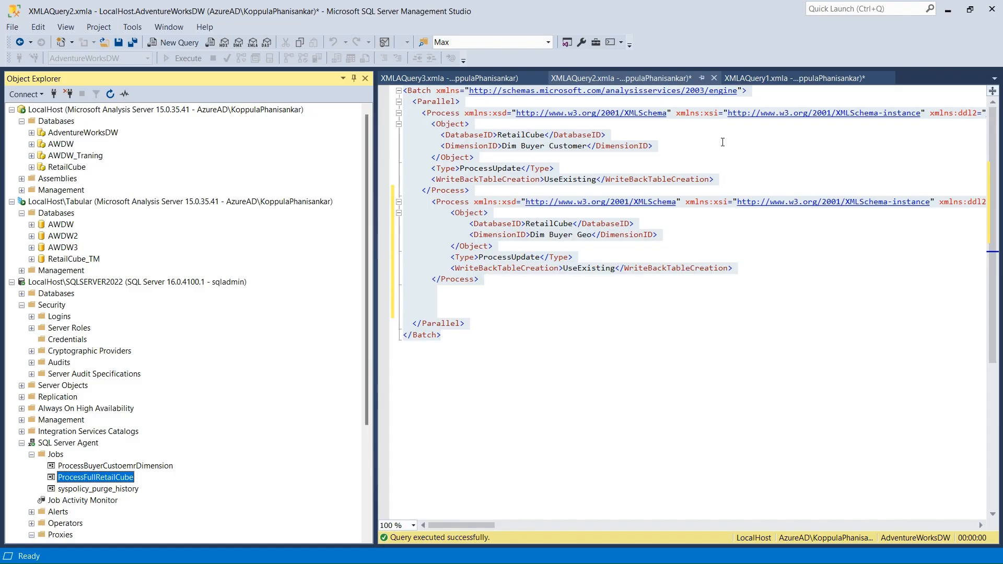
Close the XMLAQuery2 and XMLAQuery3 tabs without saving
left_click(621, 134)
left_click(714, 78)
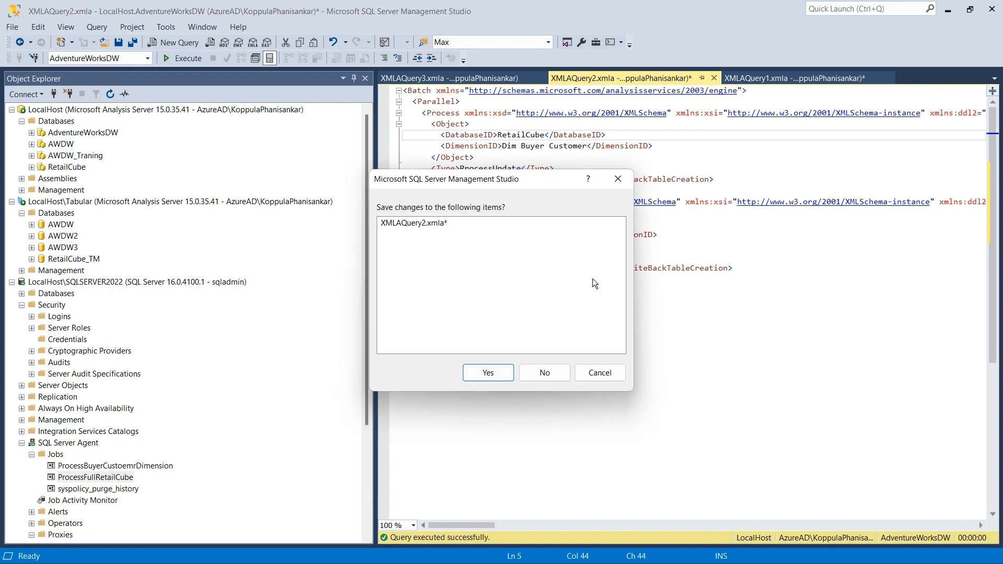
left_click(538, 372)
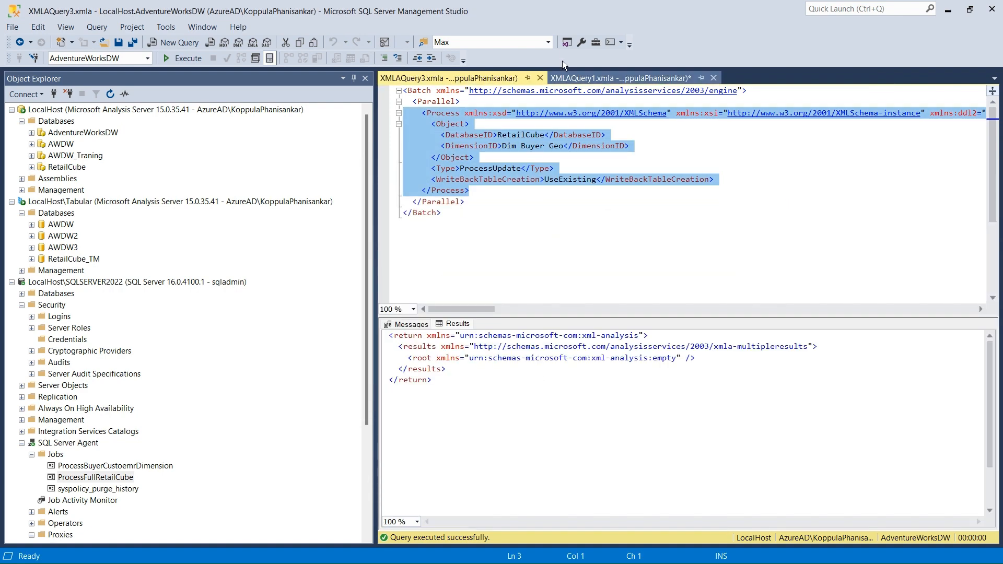
left_click(541, 77)
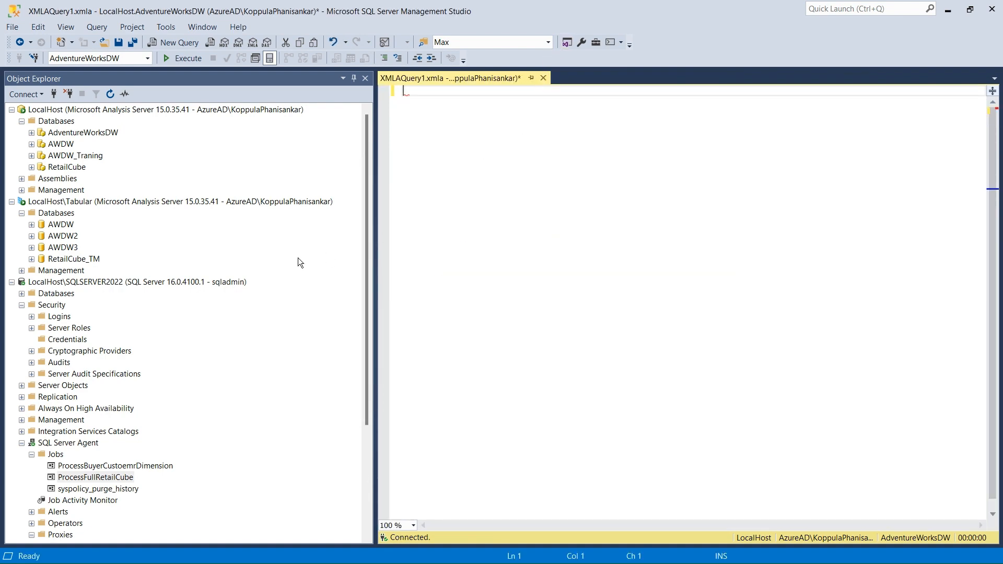
Process the DimBuyerCustomer table of RetailCube_TM and dismiss the success results
left_click(32, 259)
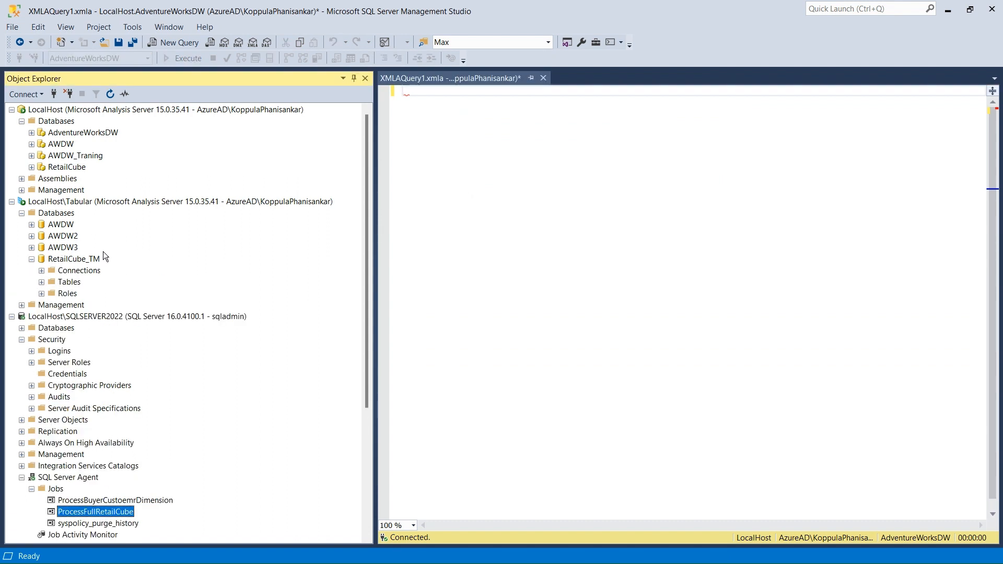
left_click(74, 260)
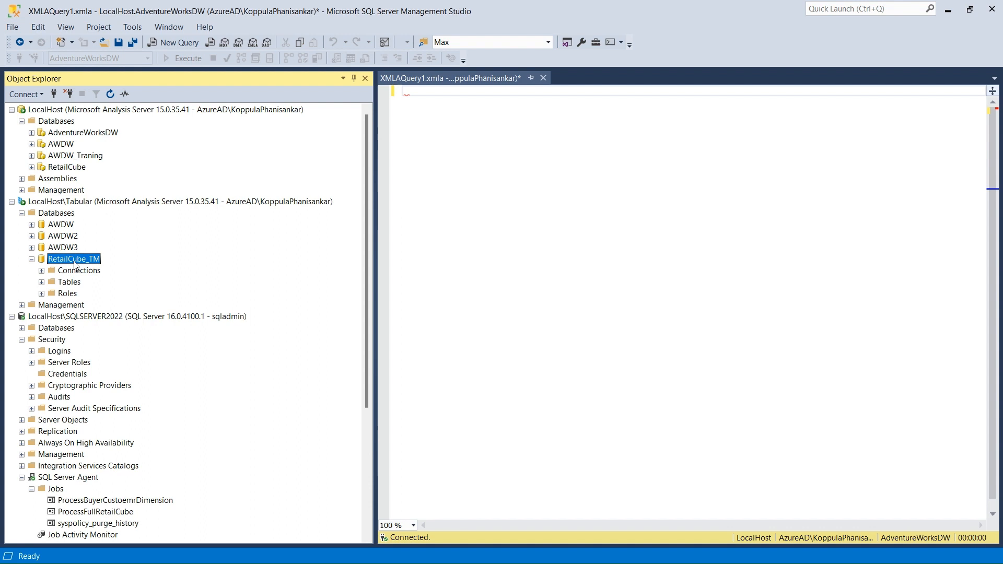
left_click(42, 282)
left_click(91, 294)
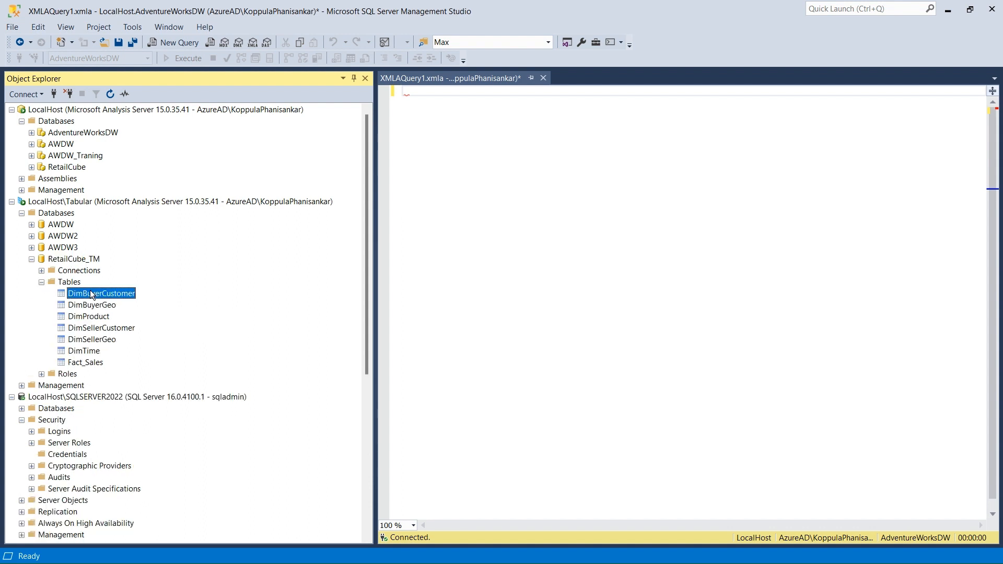
right_click(91, 294)
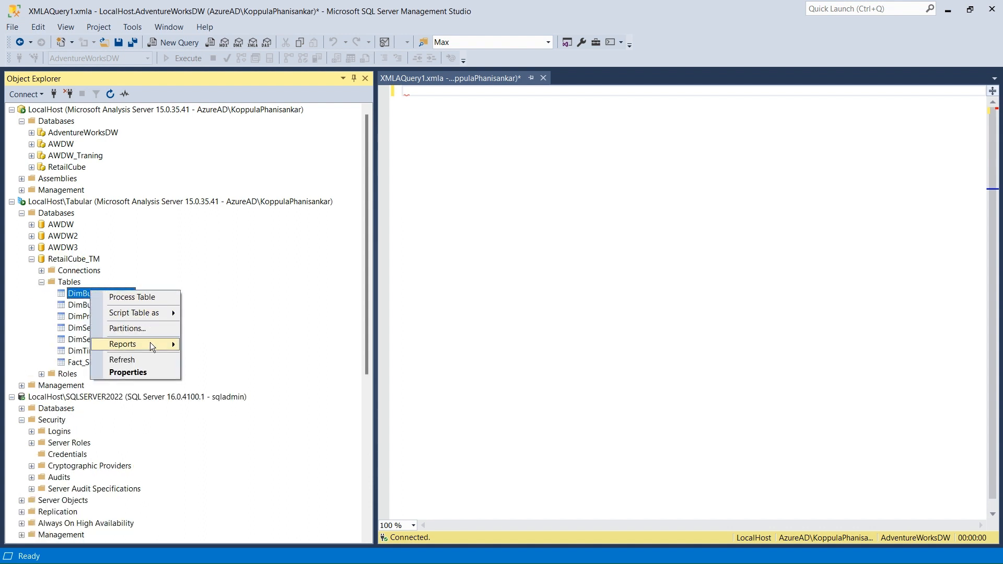
left_click(130, 297)
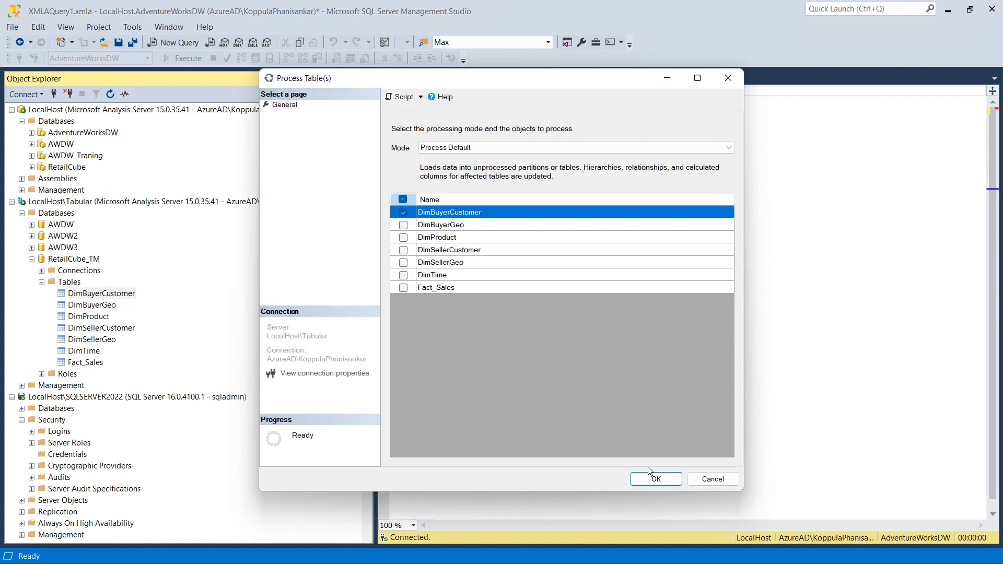
left_click(653, 483)
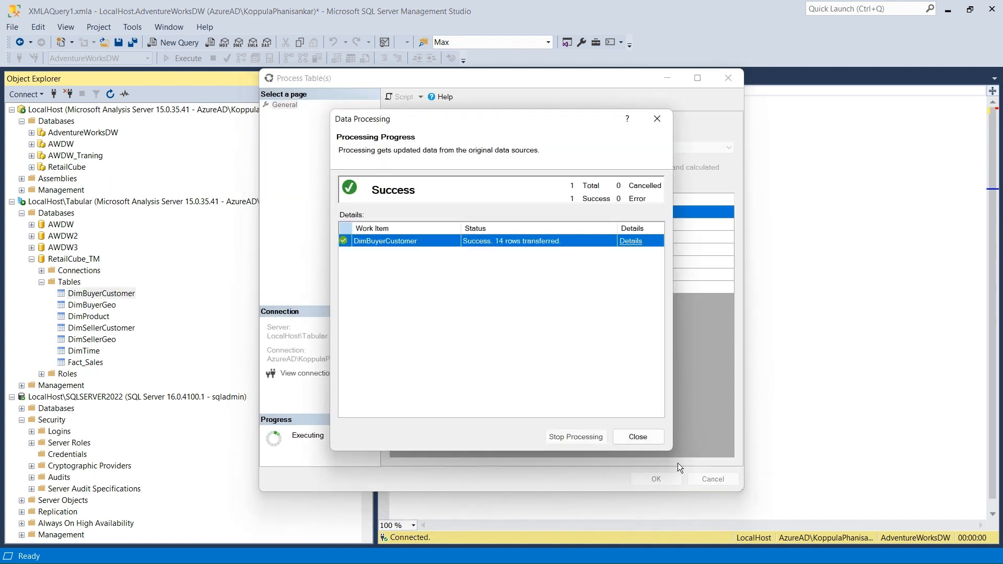
left_click(649, 438)
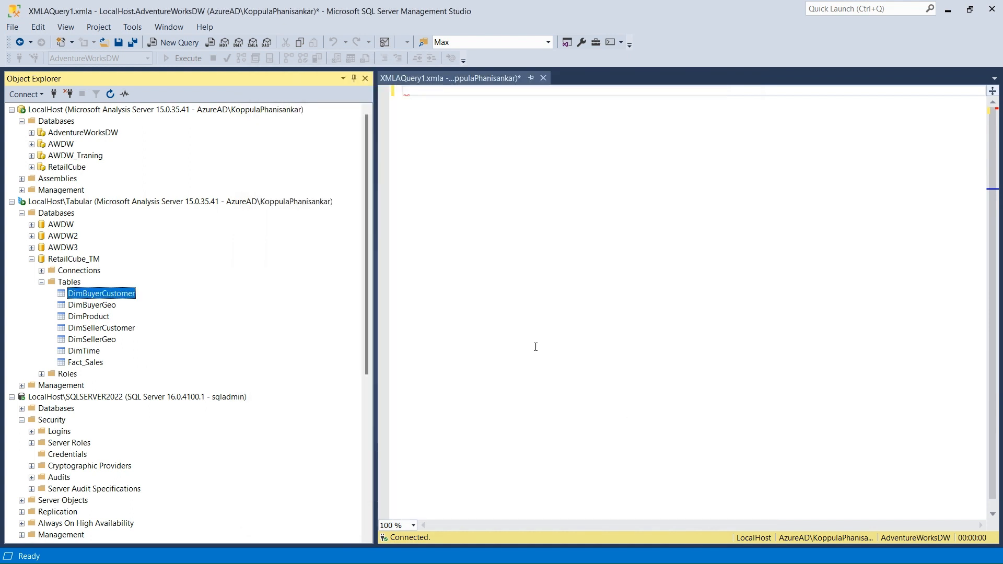
Script a Process Default refresh of DimBuyerCustomer and DimBuyerGeo into a new query
right_click(107, 297)
left_click(133, 299)
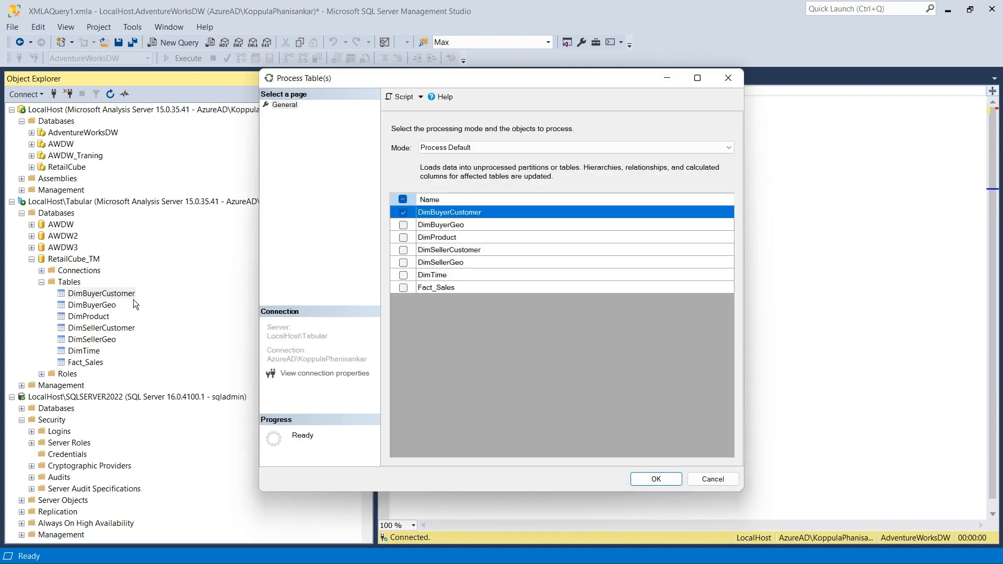
left_click(403, 225)
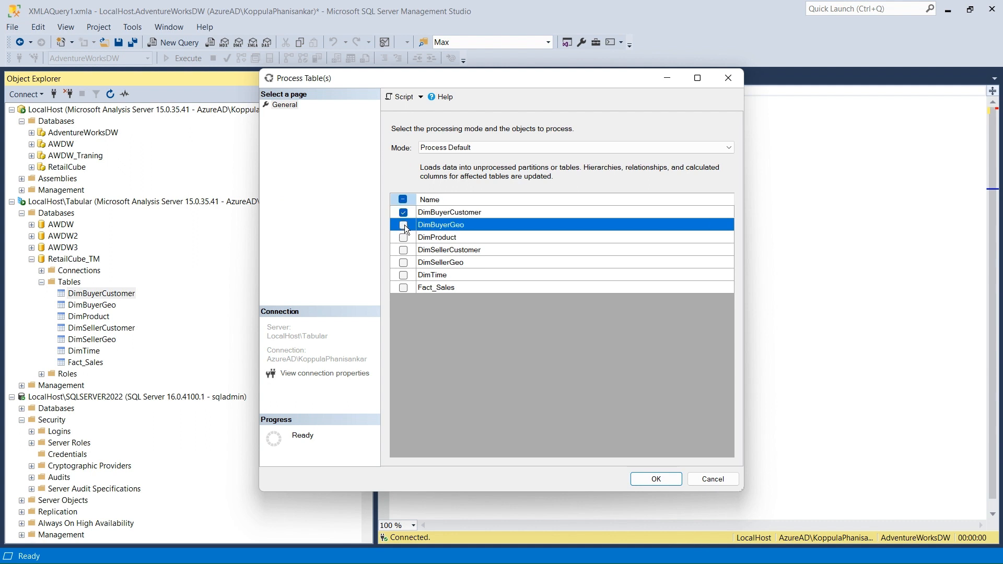
left_click(514, 148)
left_click(513, 146)
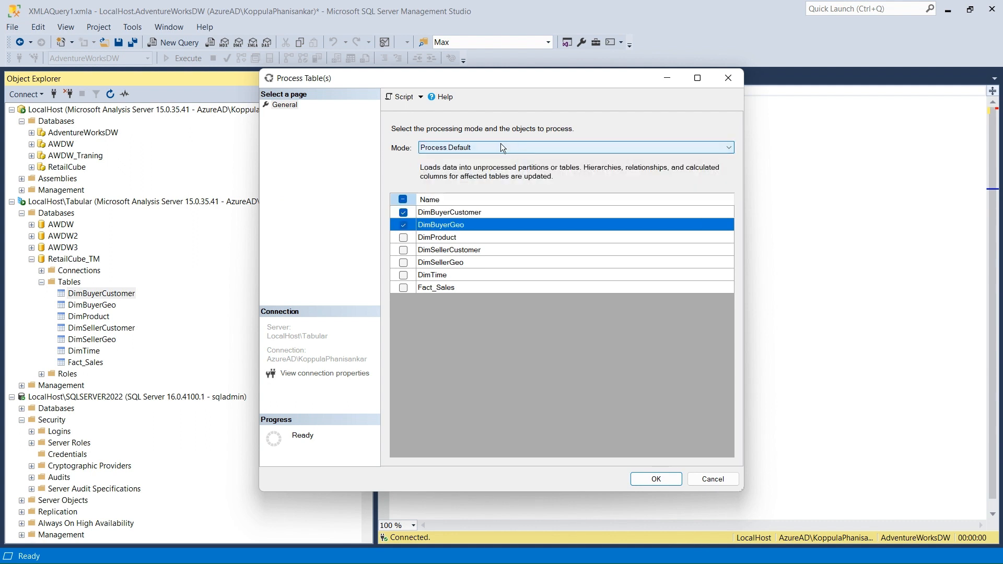
left_click(402, 98)
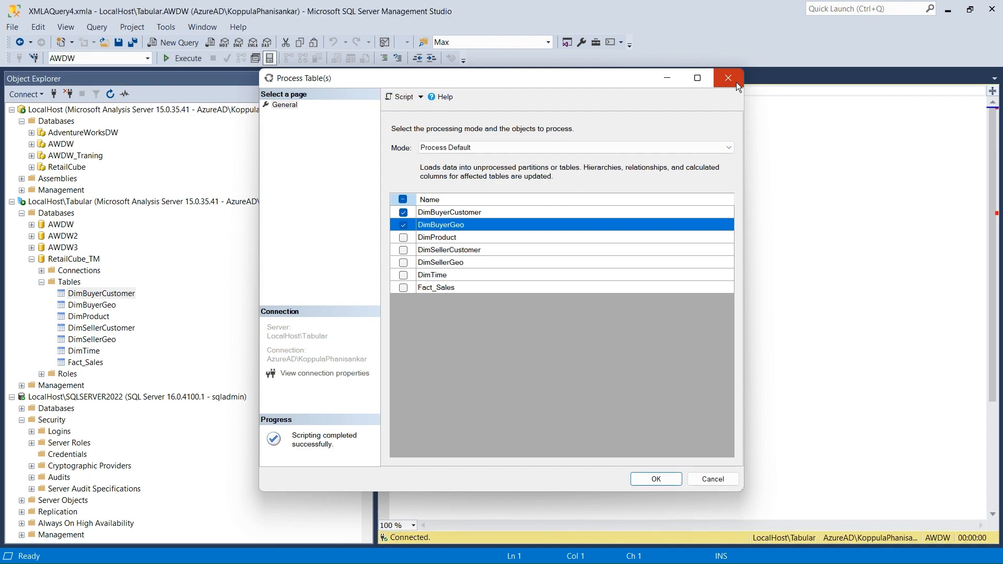
Close the processing dialog and select the whole refresh script
left_click(734, 81)
left_click_drag(473, 256, 395, 213)
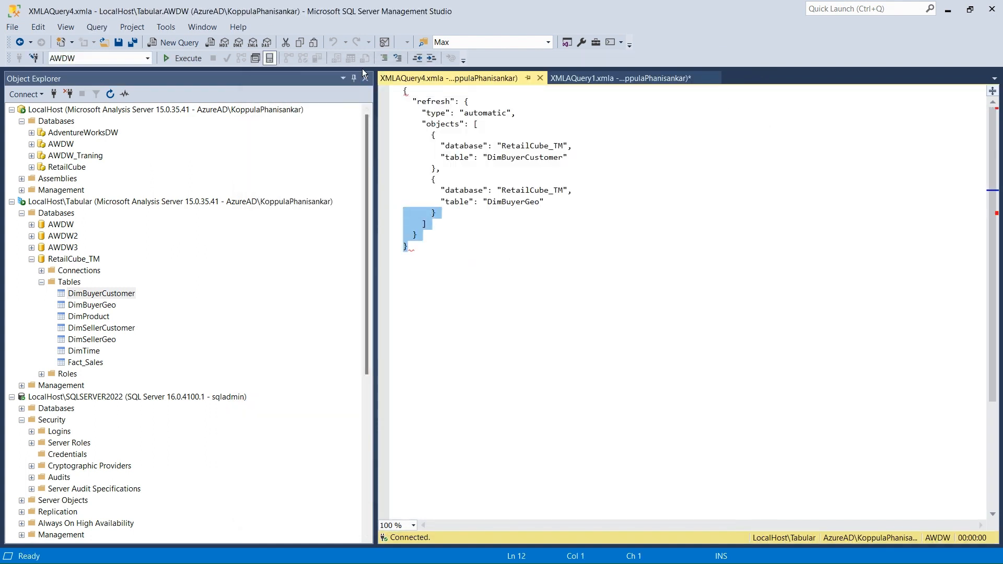
left_click(444, 274)
left_click_drag(444, 273, 402, 64)
key("ctrl+c")
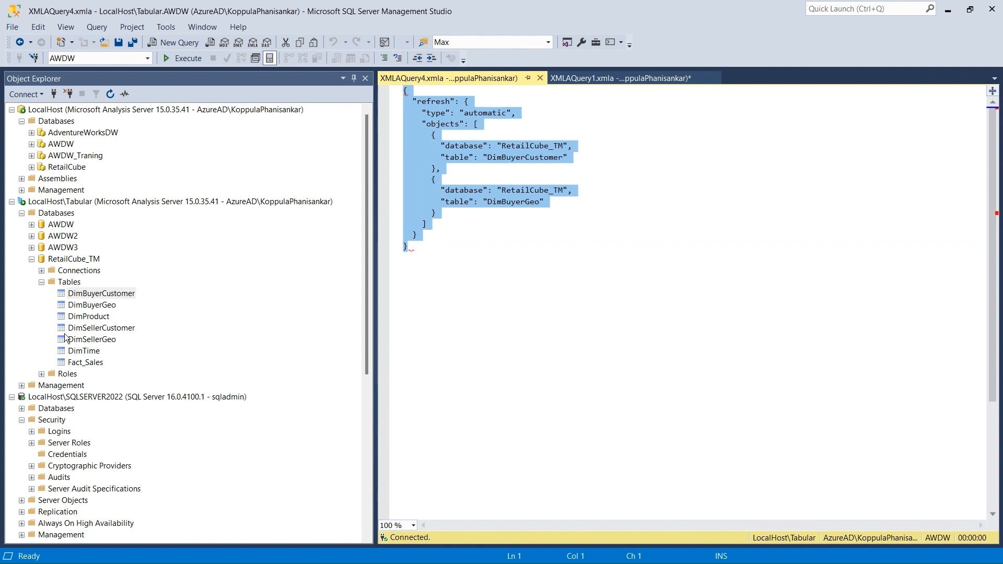
Open the ProcessFullRetailCube job's Steps page and review the existing step unchanged
left_click(21, 213)
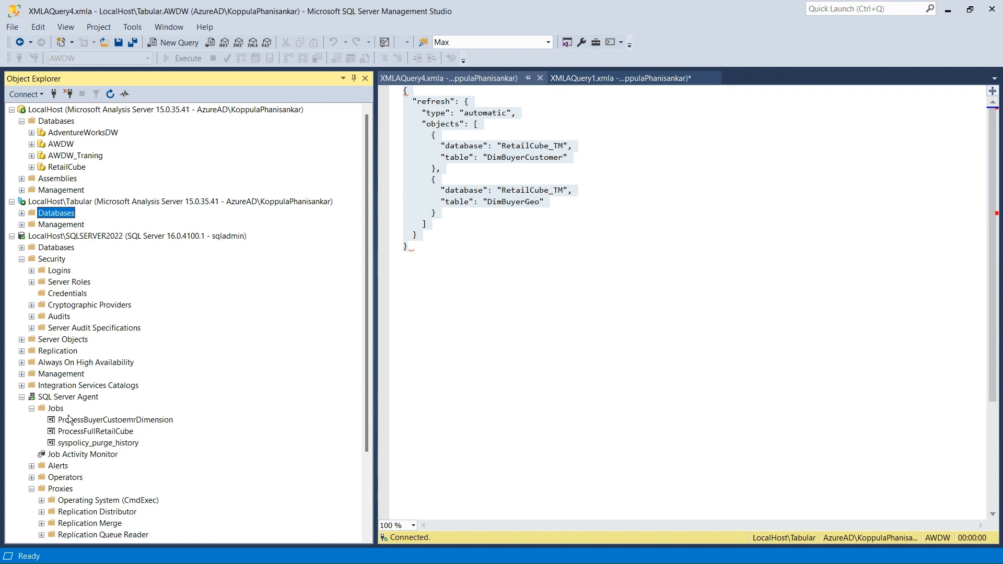
double_click(95, 431)
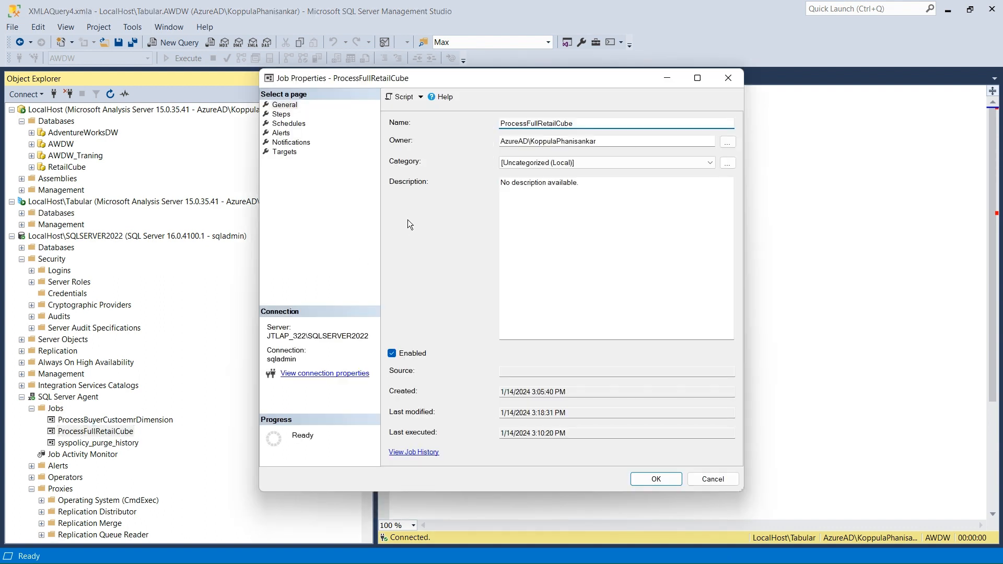
left_click(285, 115)
left_click(478, 148)
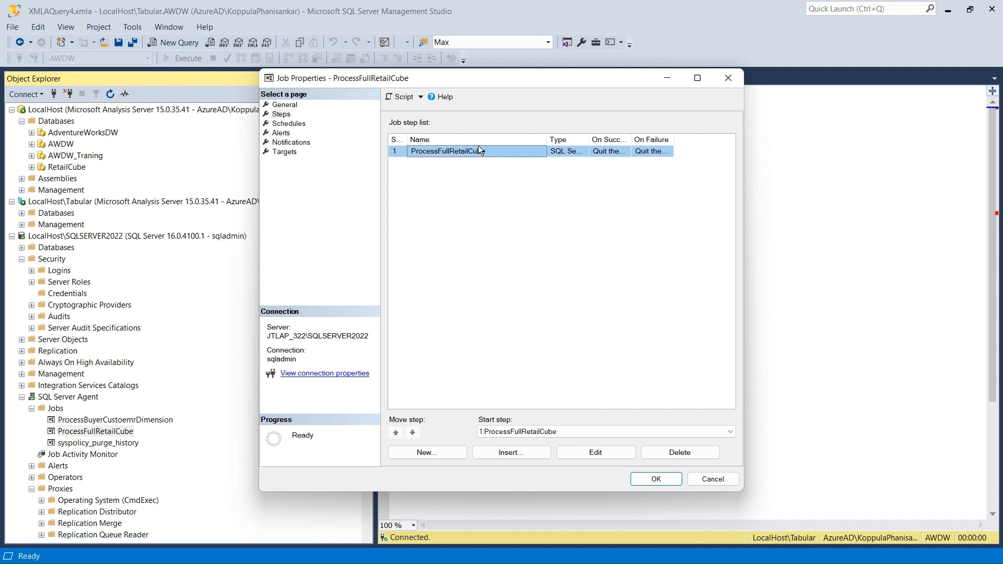
double_click(479, 150)
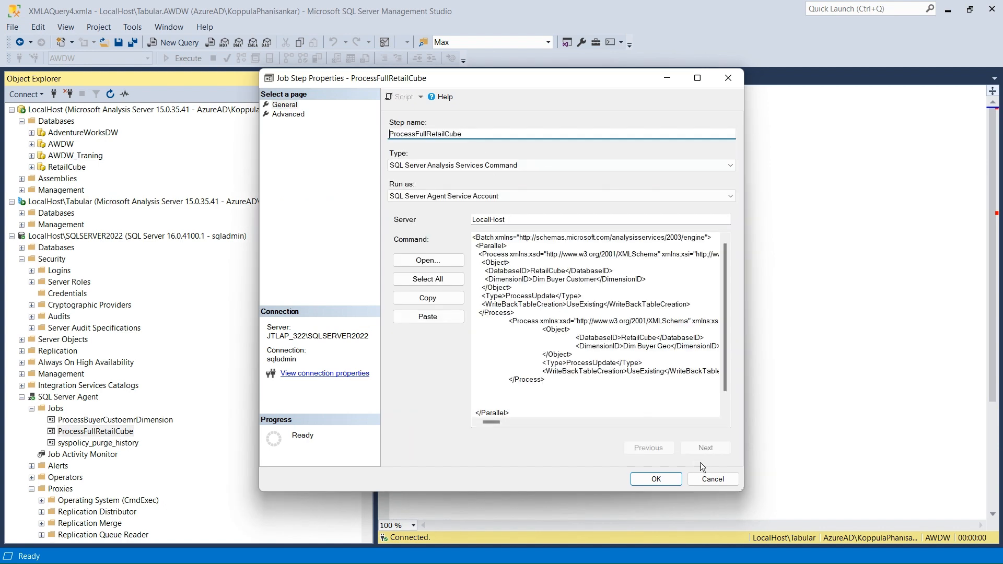
left_click(714, 479)
Add step ProcessTabularCube as an Analysis Services Command on Localhost\Tabular with the pasted refresh command
left_click(417, 451)
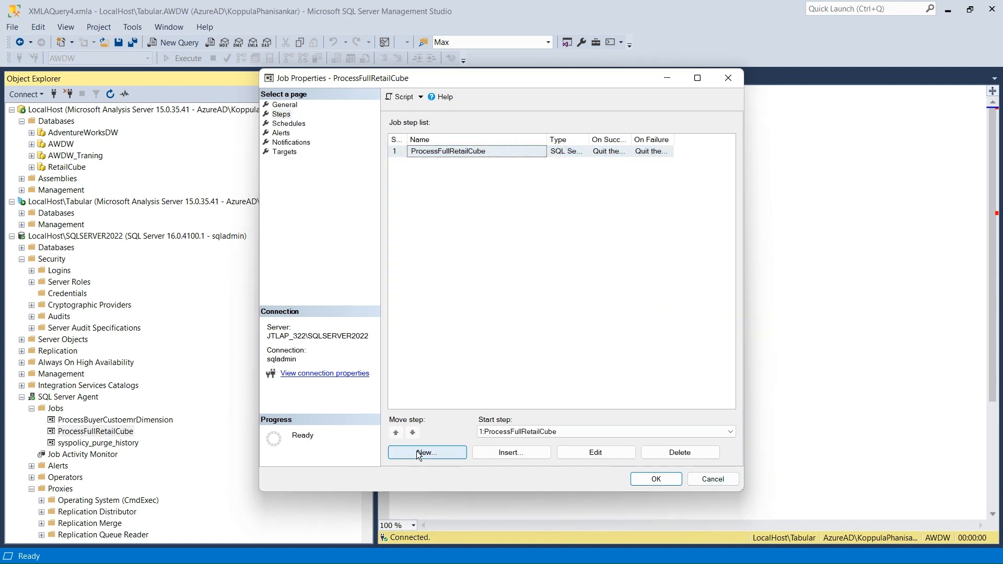
type("Pro")
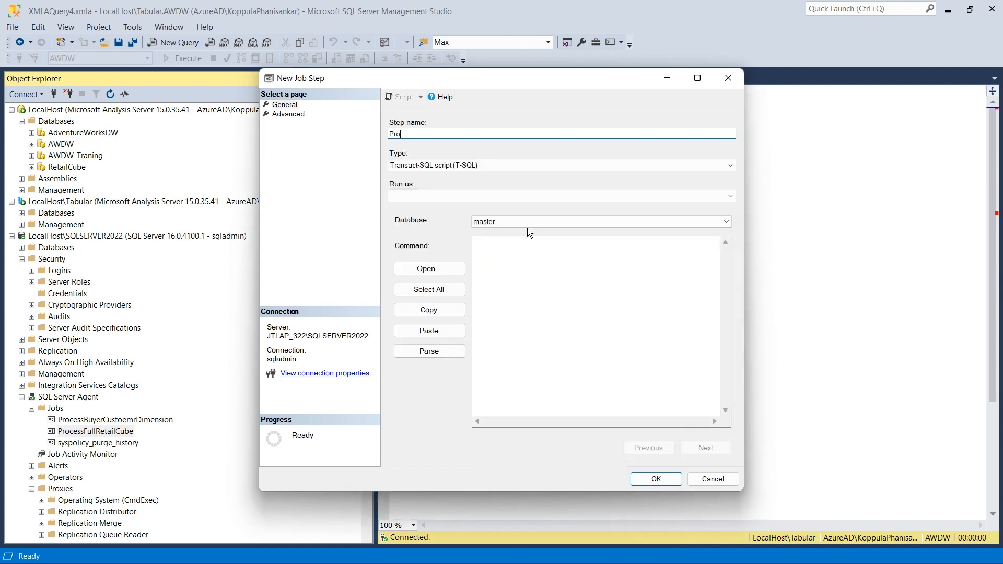
type("cessTabularCube")
left_click(494, 163)
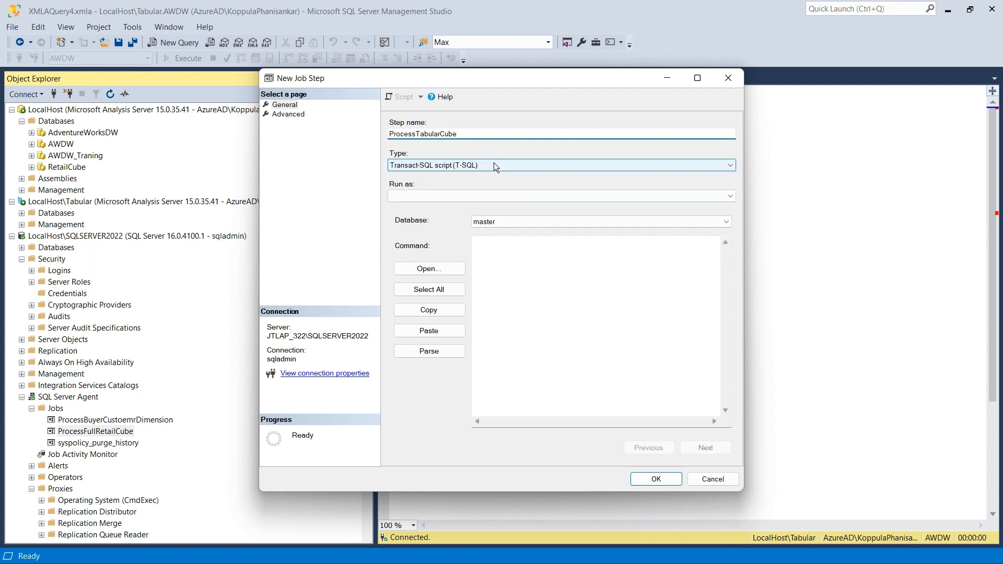
left_click(517, 191)
left_click(529, 267)
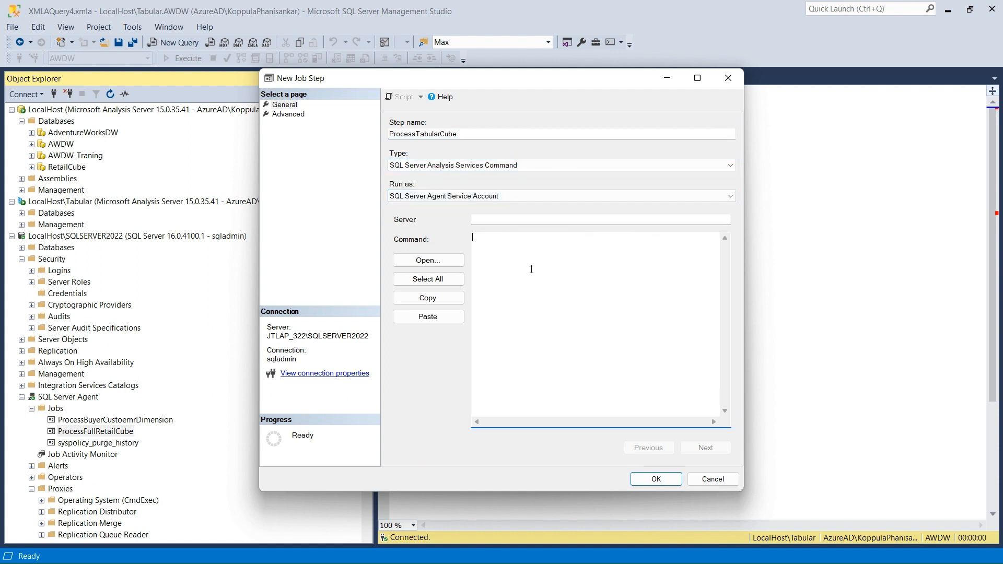
left_click(490, 221)
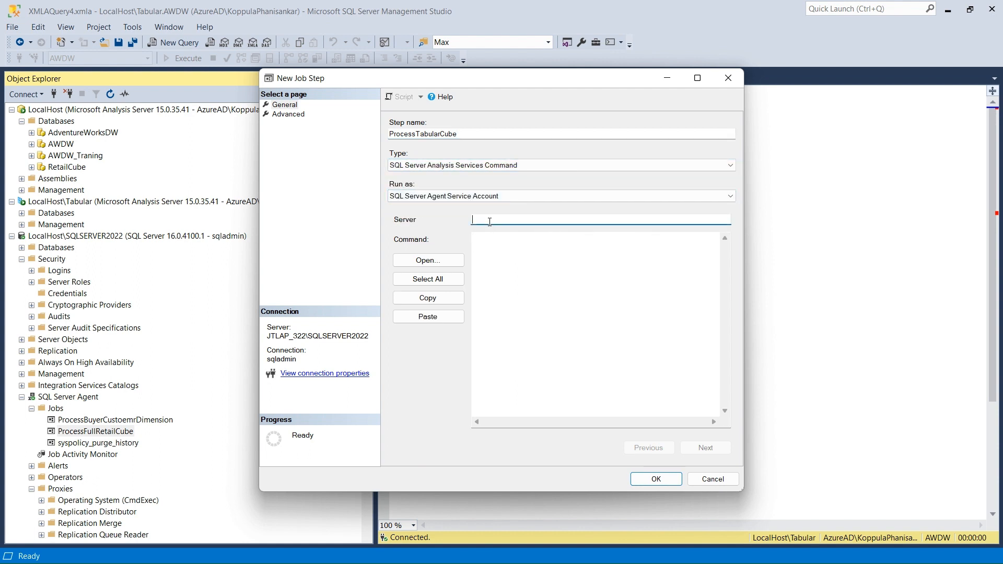
type("Localhost\\")
type("Tabular")
left_click(505, 265)
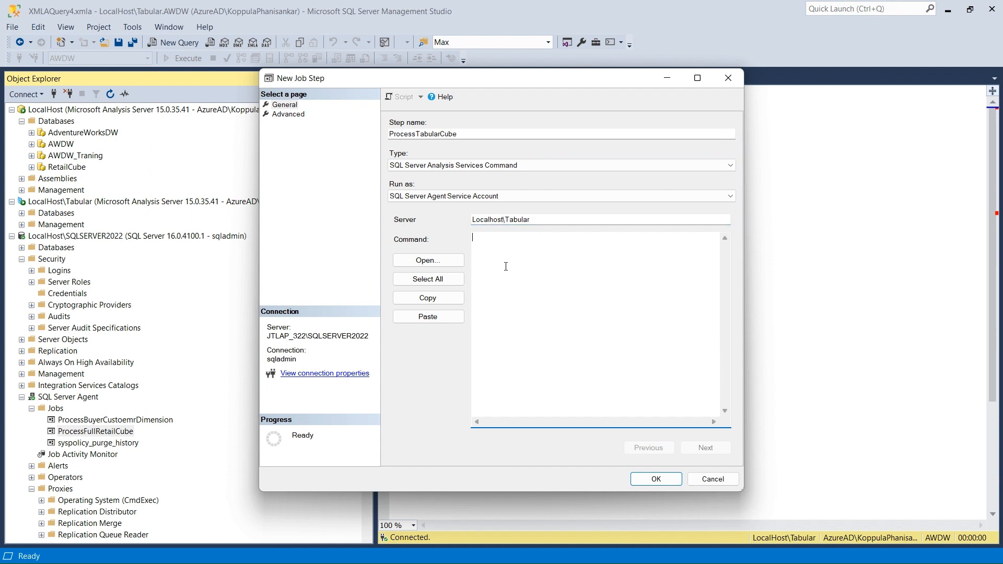
key("ctrl+v")
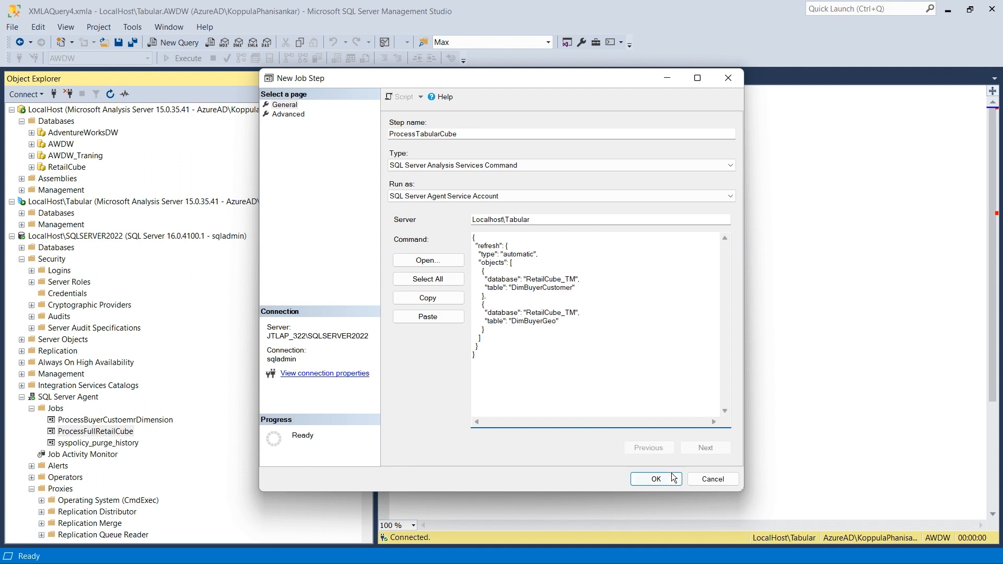
Confirm the new step, attempt saving, decline the unreachable-step warning, and select ProcessTabularCube
left_click(492, 196)
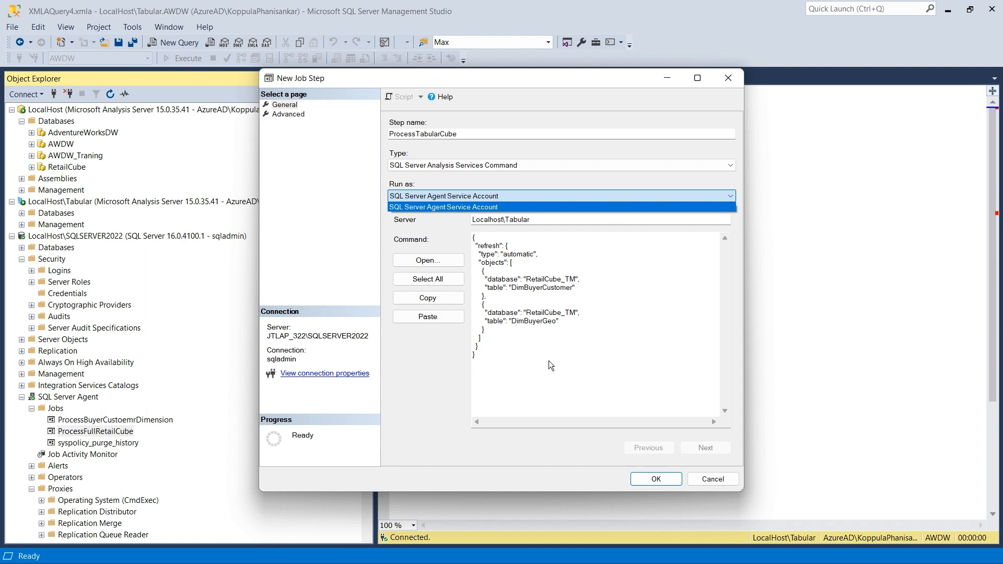
left_click(604, 441)
left_click(636, 473)
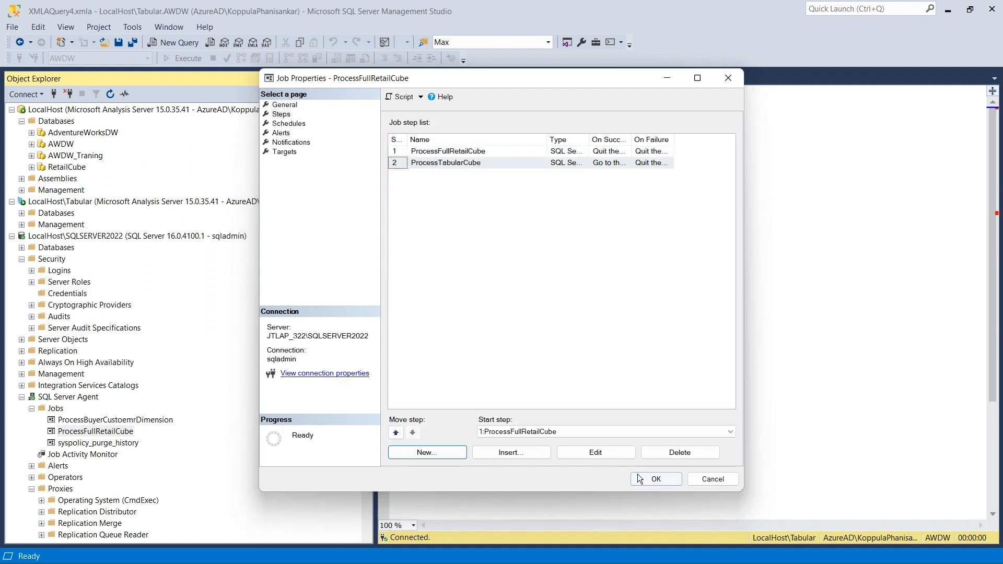
left_click(637, 478)
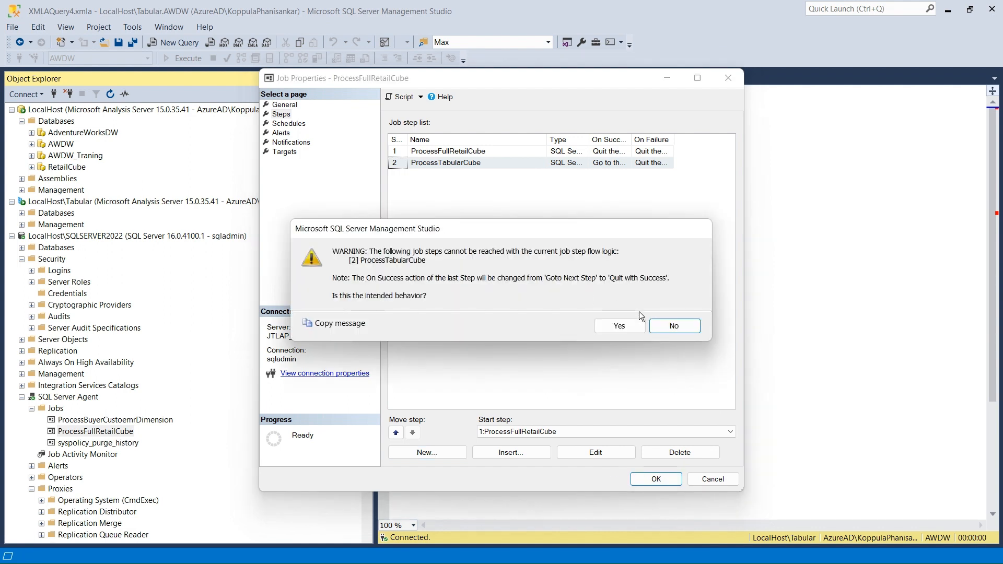
left_click(674, 326)
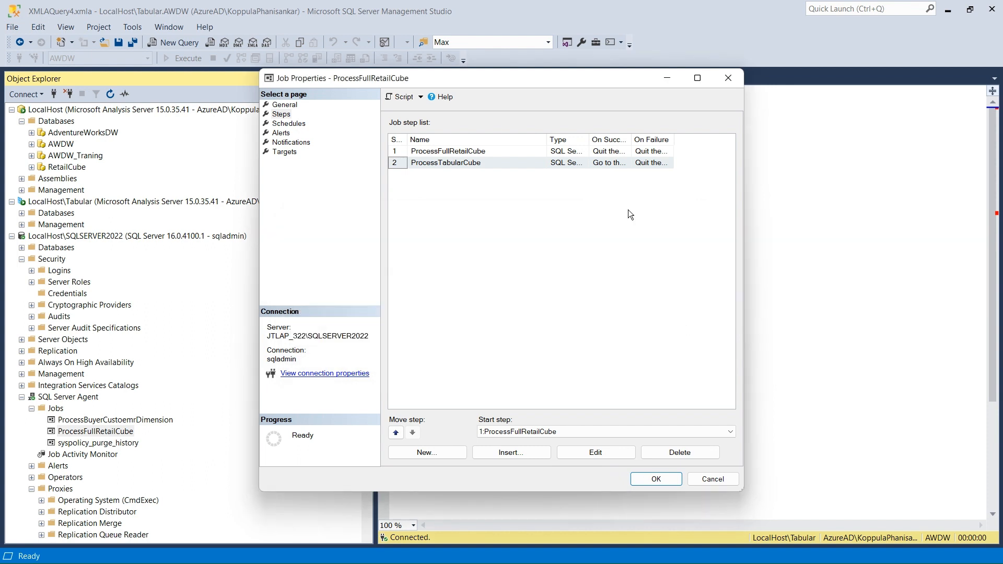
left_click(497, 161)
Set ProcessTabularCube's On success action to Quit the job reporting success and save, accepting the warning
double_click(498, 161)
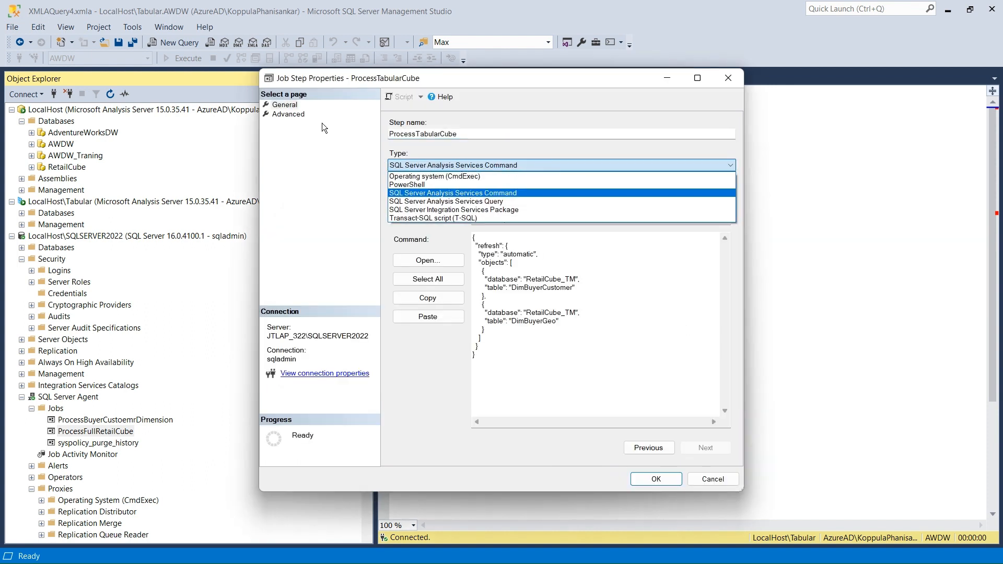
left_click(295, 114)
left_click(295, 114)
left_click(466, 136)
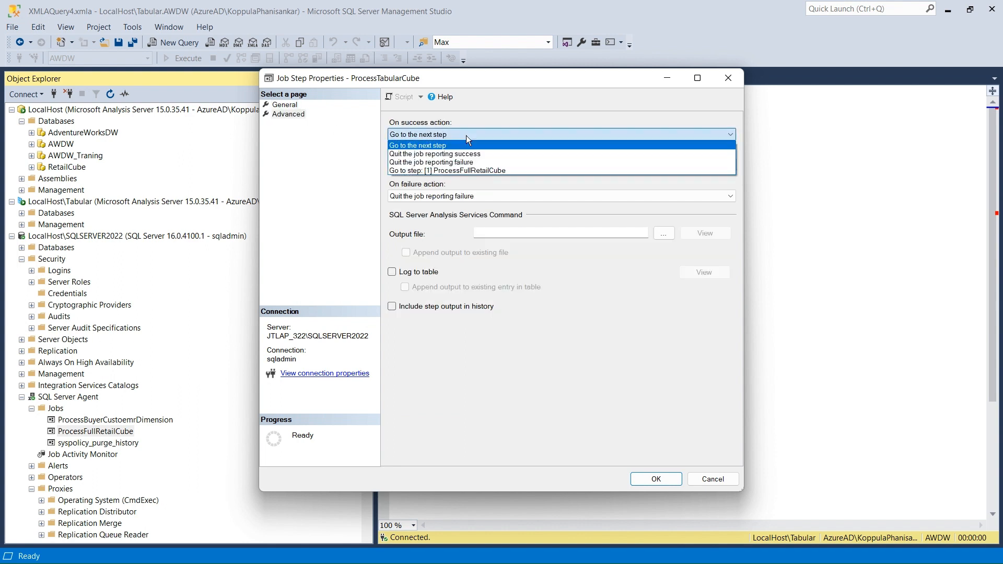
left_click(426, 153)
left_click(664, 479)
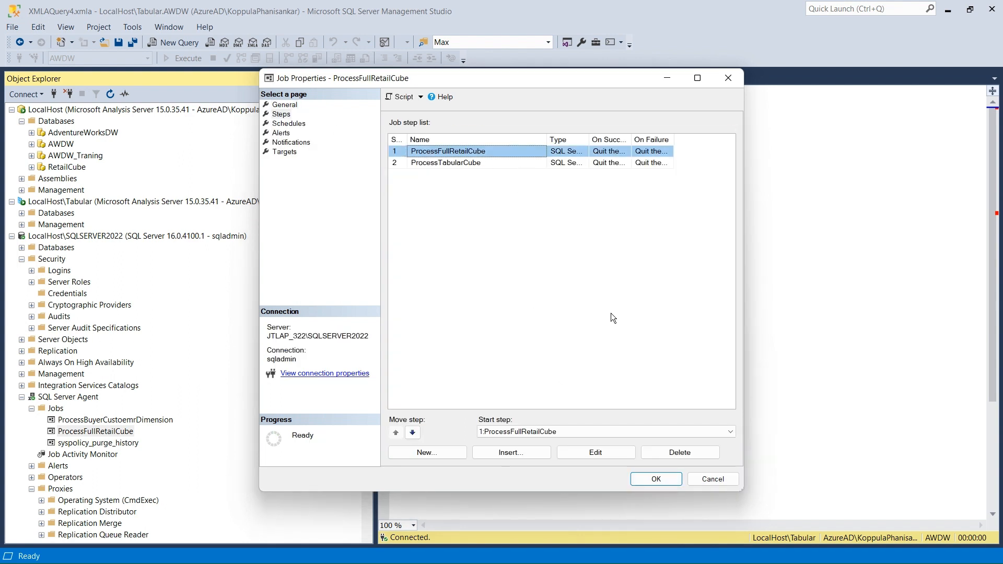
left_click(640, 481)
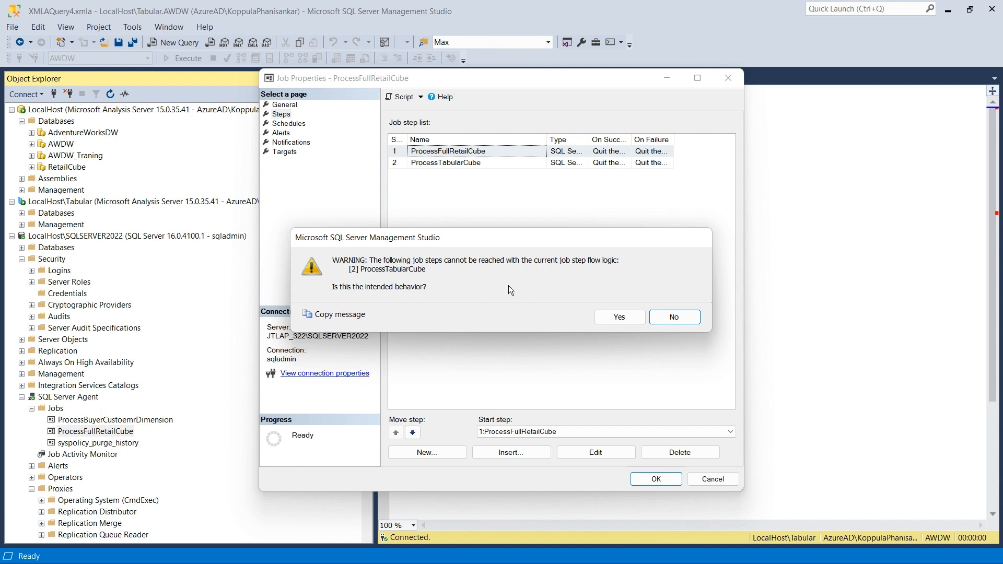
left_click(617, 318)
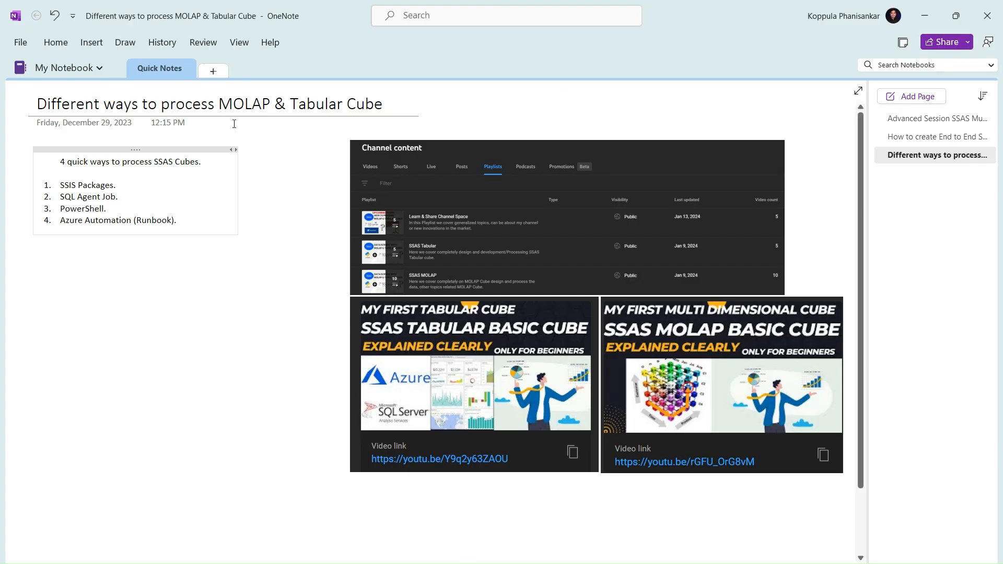
Highlight the SQL Agent Job and PowerShell lines in OneNote, then reposition the PowerShell ISE window
triple_click(101, 196)
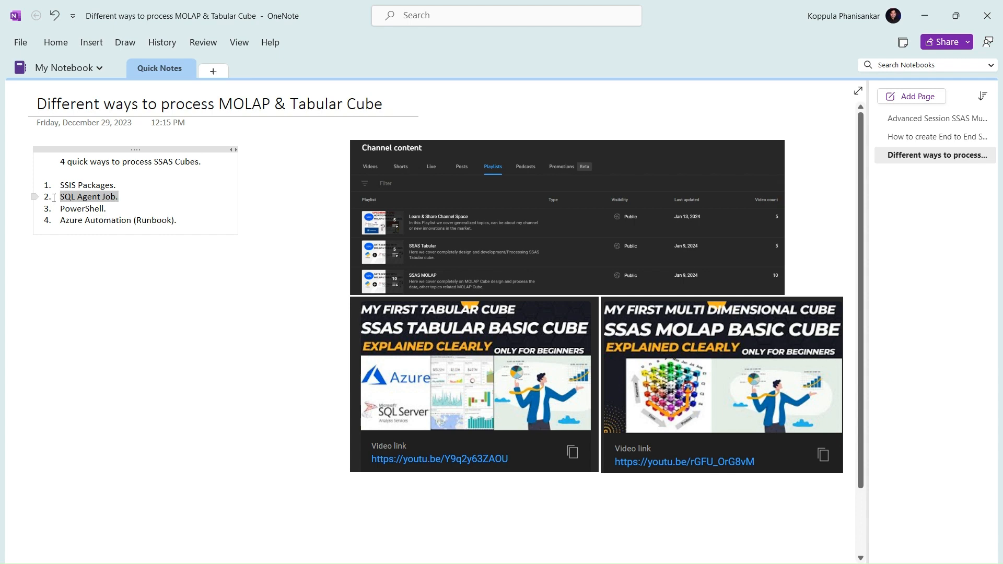
left_click(113, 209)
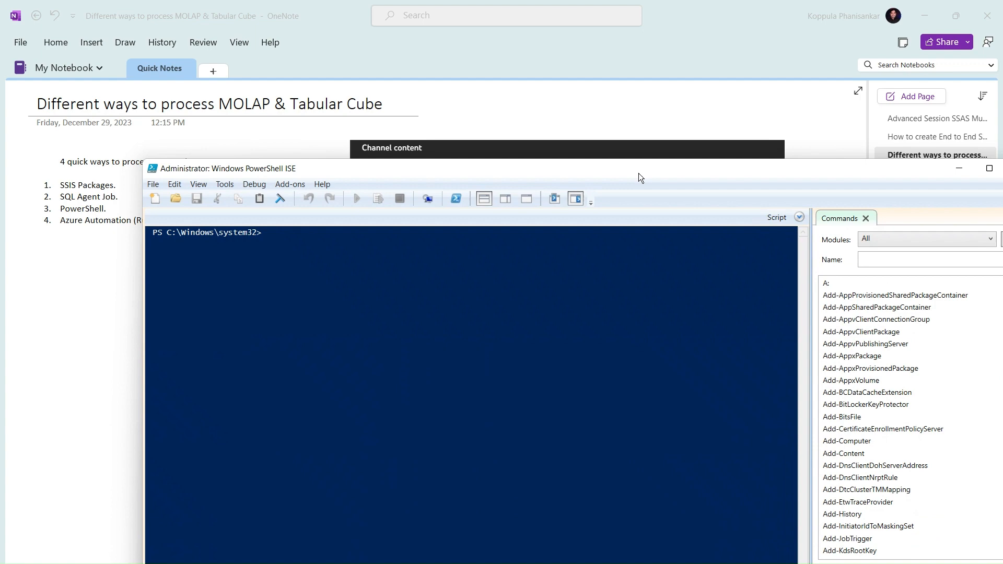
left_click_drag(639, 173, 578, 115)
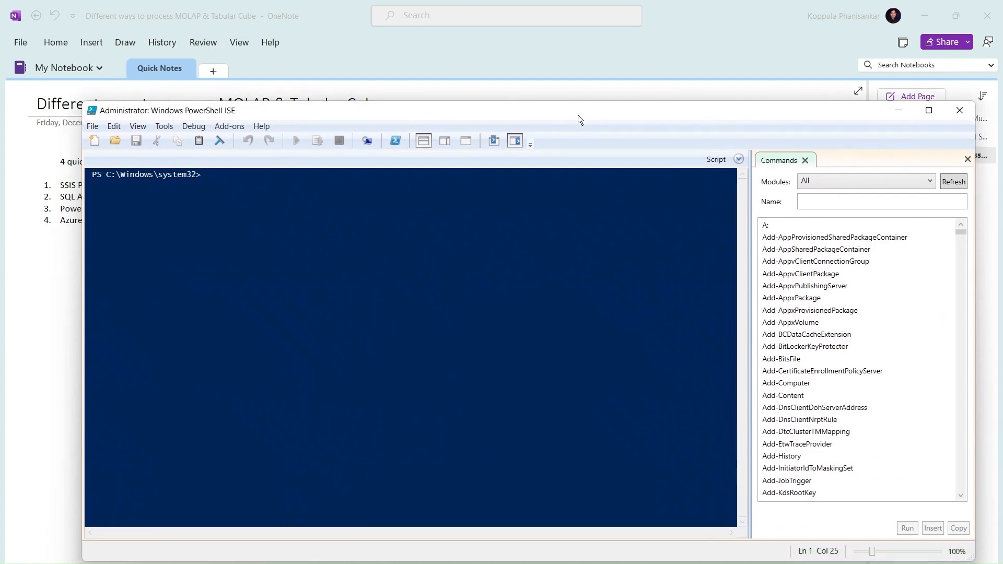
Maximize PowerShell ISE and filter the Commands pane to names containing 'Invo'
left_click(929, 111)
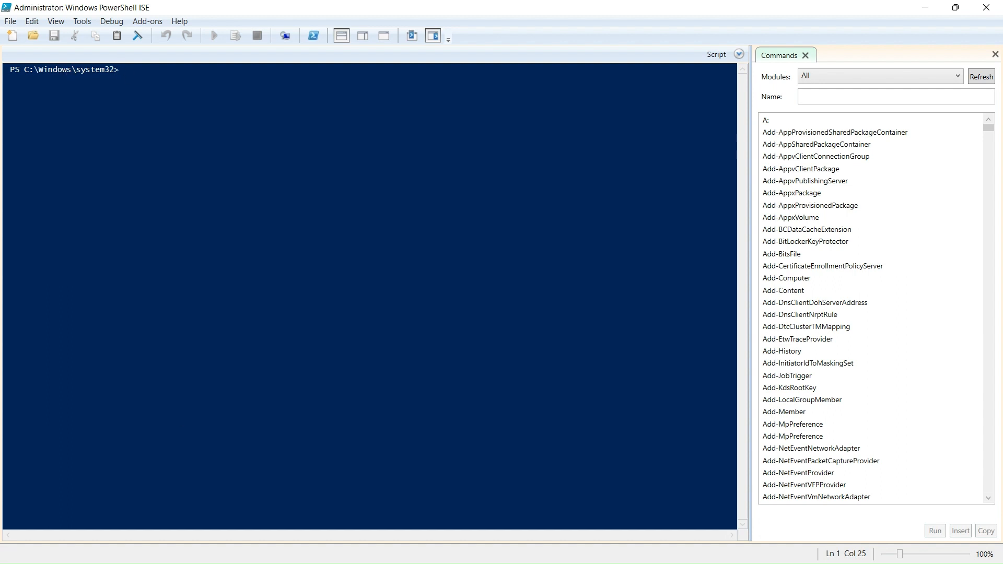
left_click(830, 98)
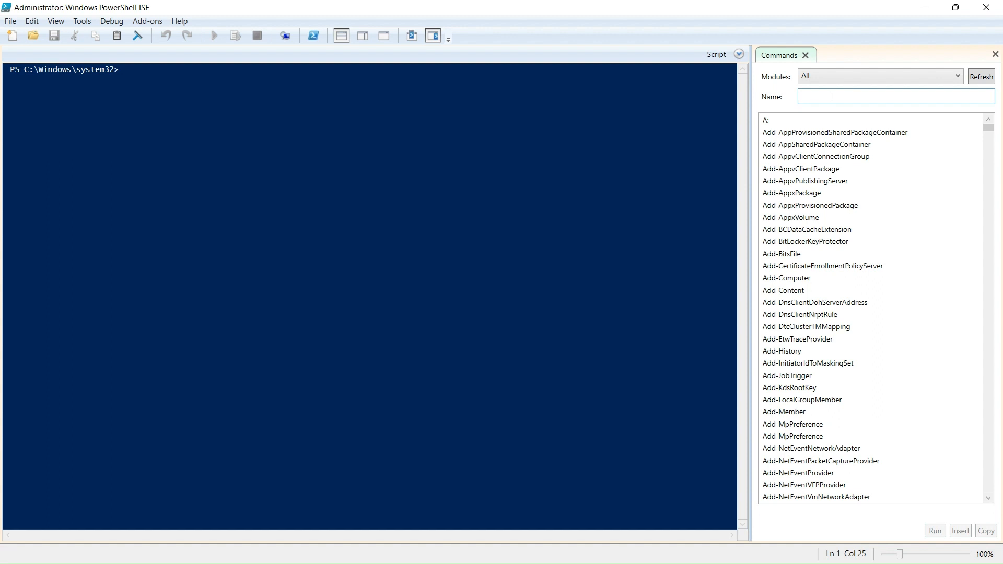
type("Invoke")
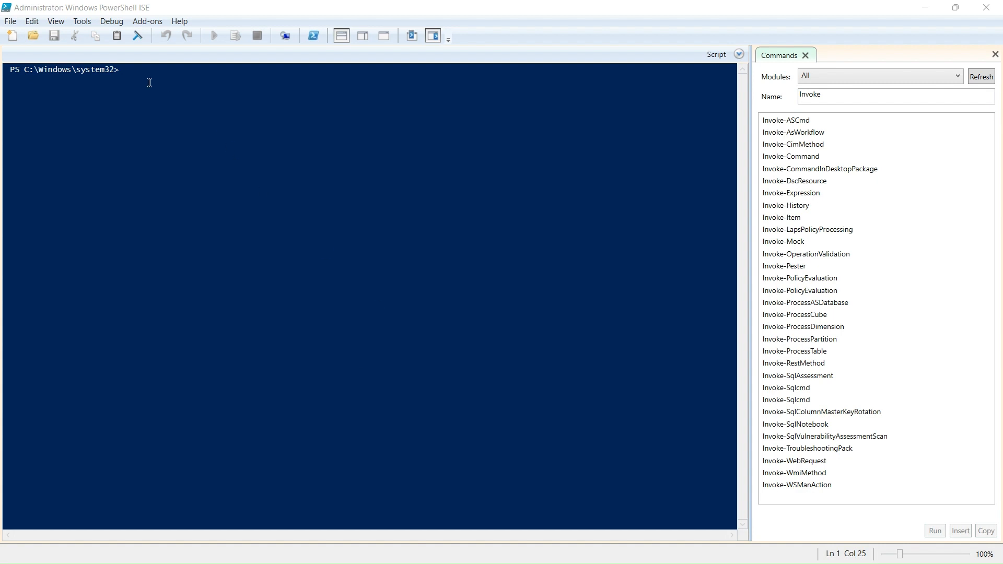
Enter Get-Module at the console prompt
left_click(133, 69)
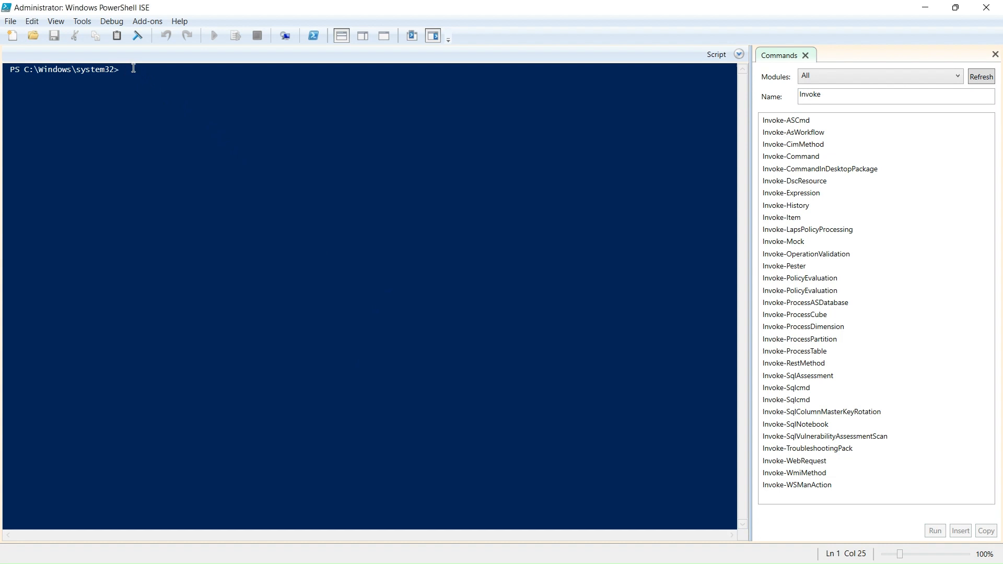
type("Get-")
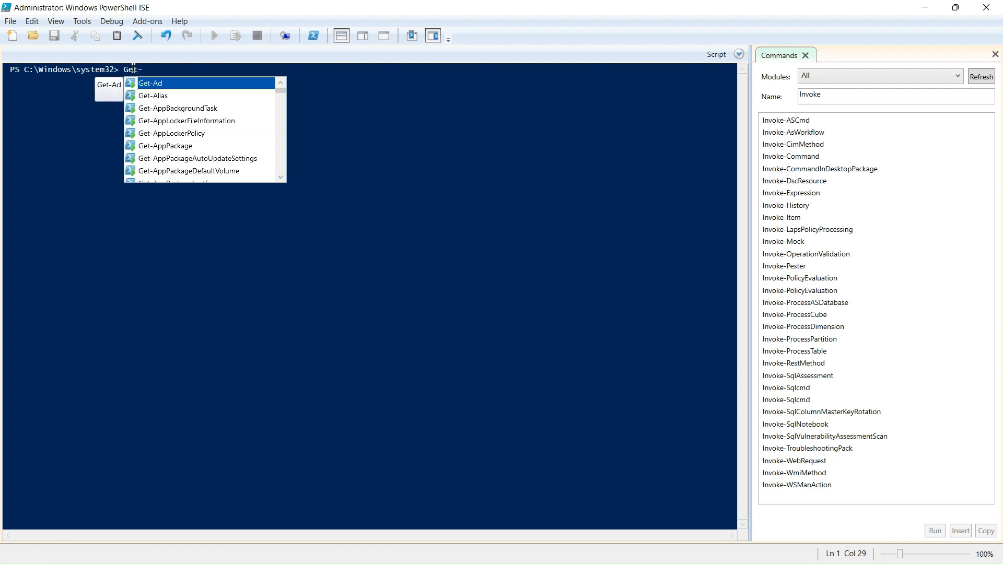
type("Module")
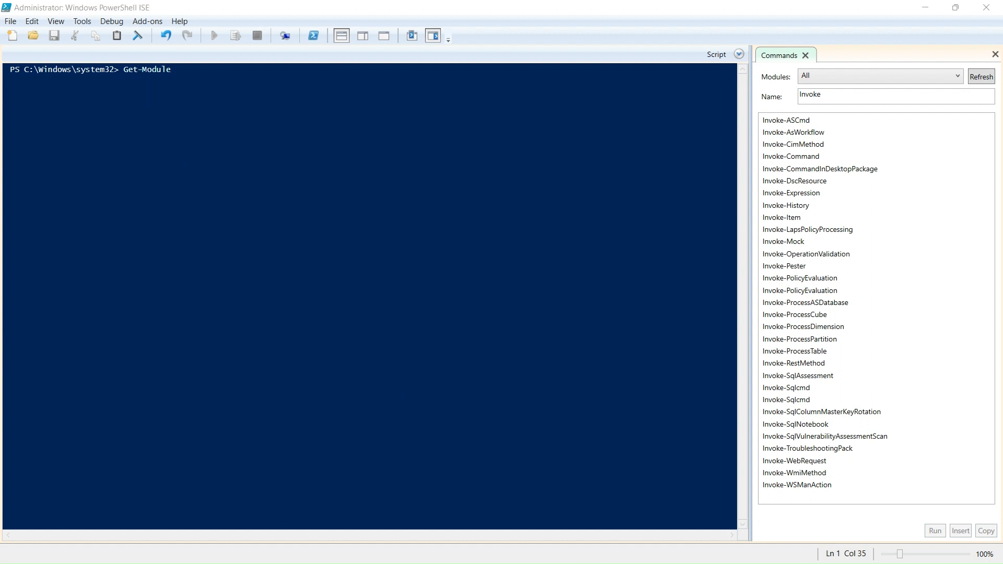
left_click(172, 65)
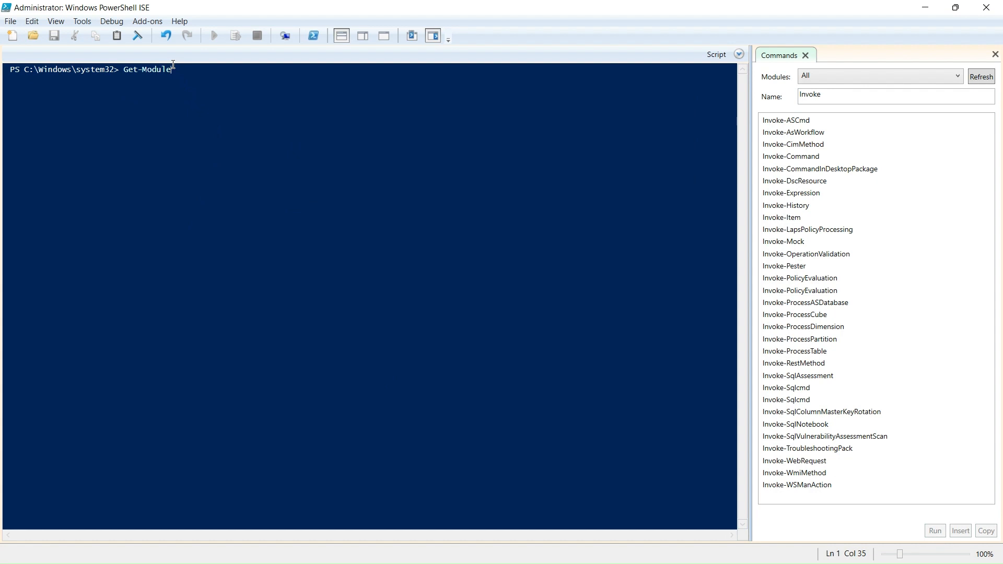
Run Get-Module sqlserver -ListAvailable to confirm SqlServer module 22.1.1 is installed
type("sqlserver")
type("-ListAvailable")
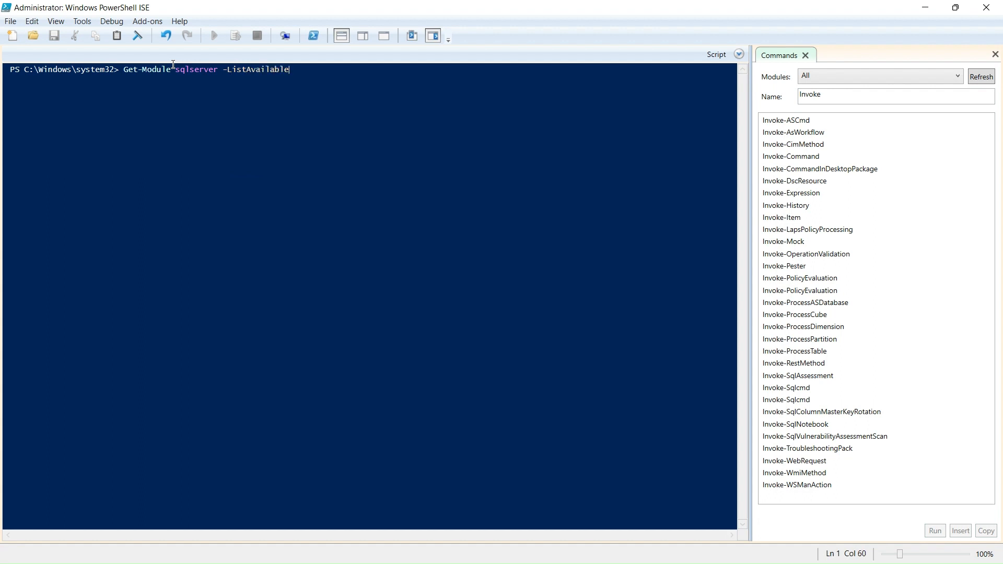
key("Return")
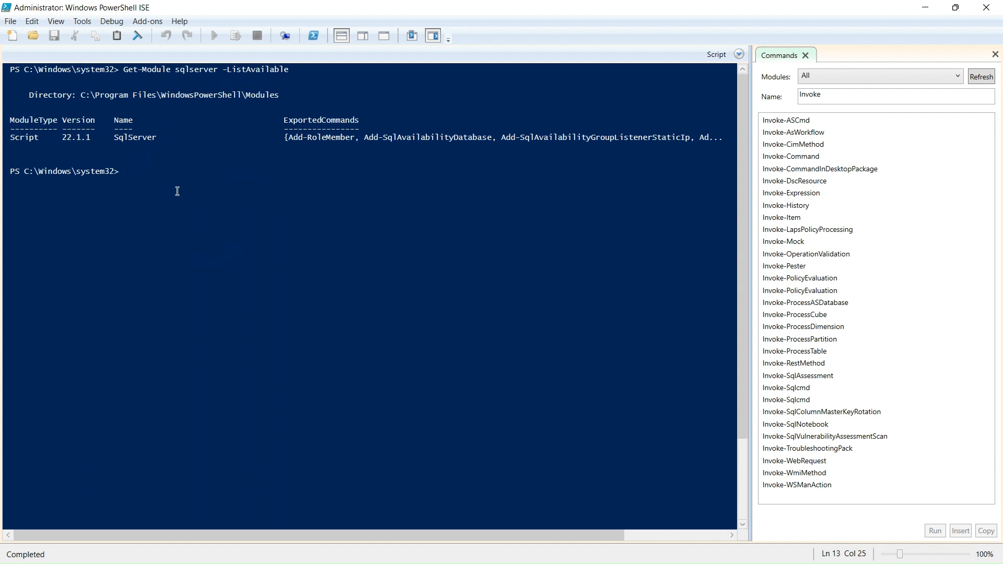
Compose Install-Module -Name sqlserver -AllowClobber using IntelliSense suggestions, without running it
type("Install")
key("BackSpace")
type("-")
key("Down")
key("Down")
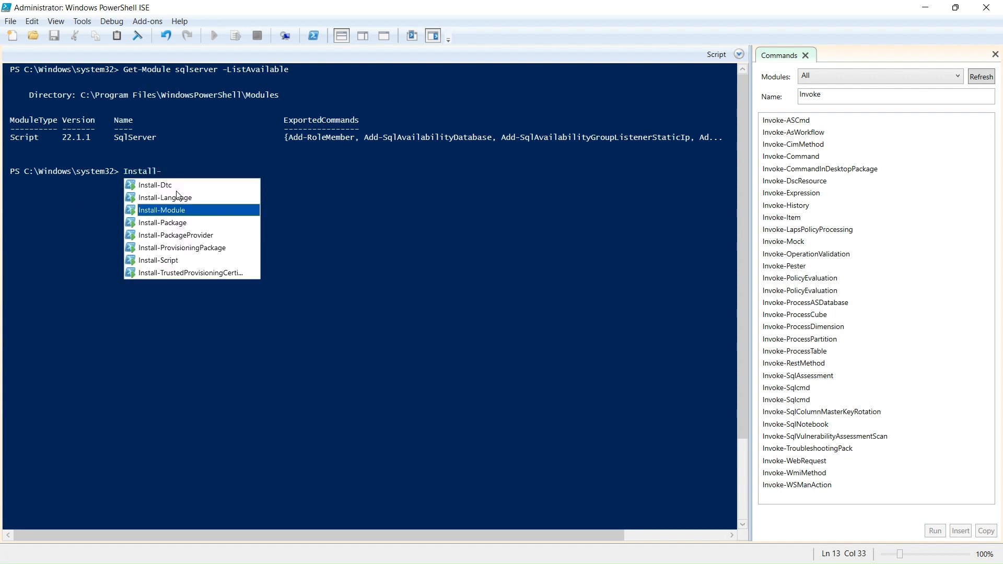
key("Return")
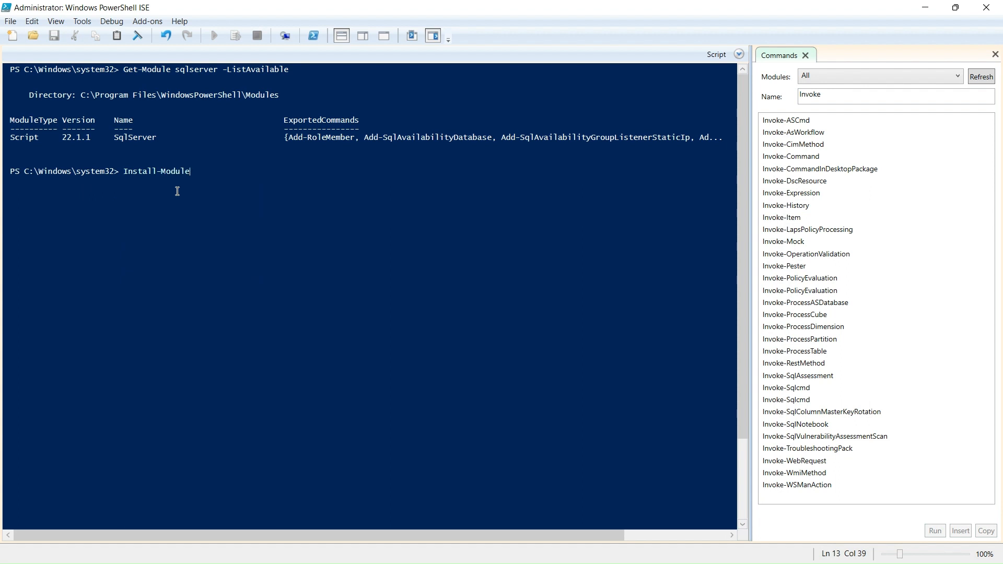
type("-Name")
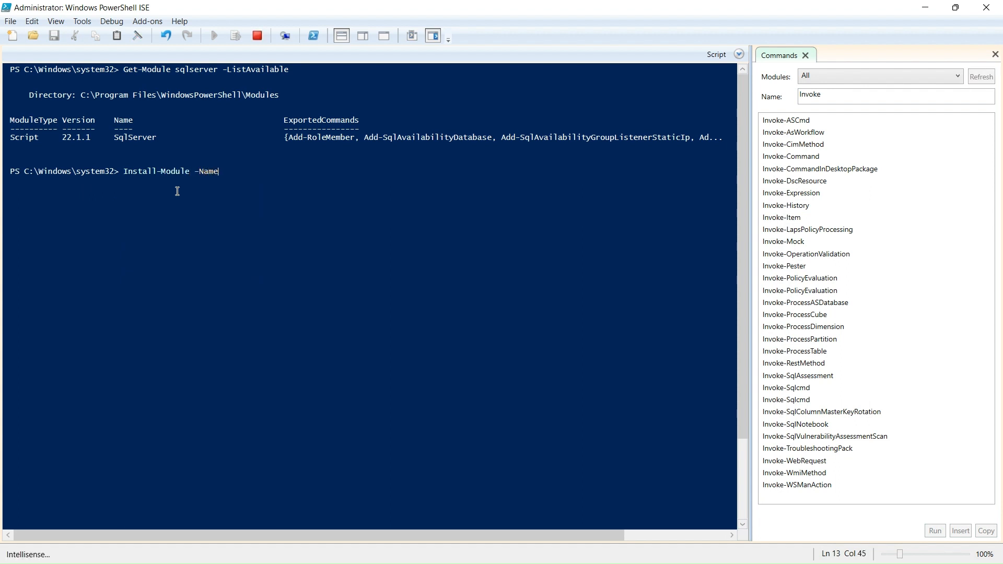
type(" sqlserver -")
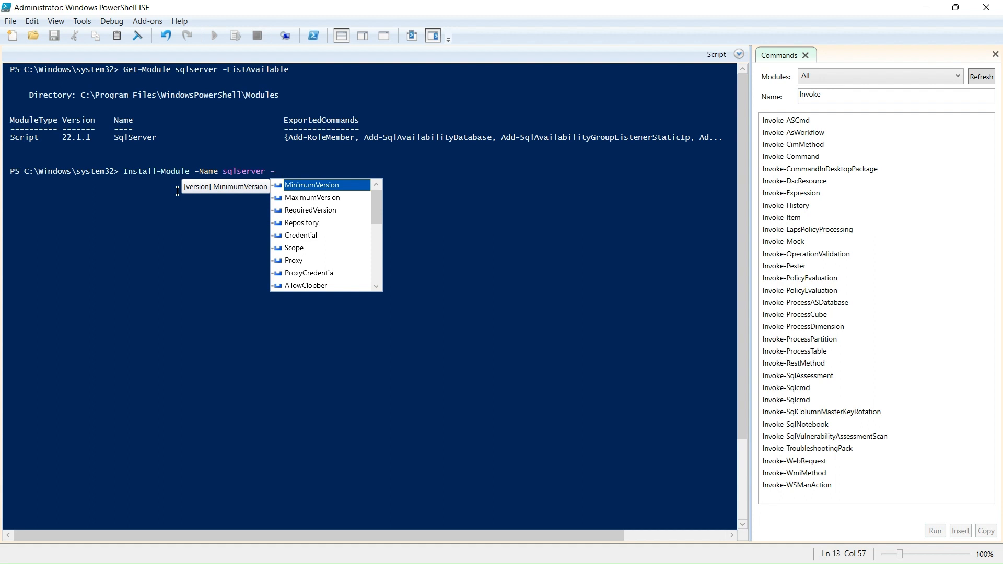
key("Down")
key("Down")
key("Down")
key("Down")
key("Down")
key("Down")
key("Down")
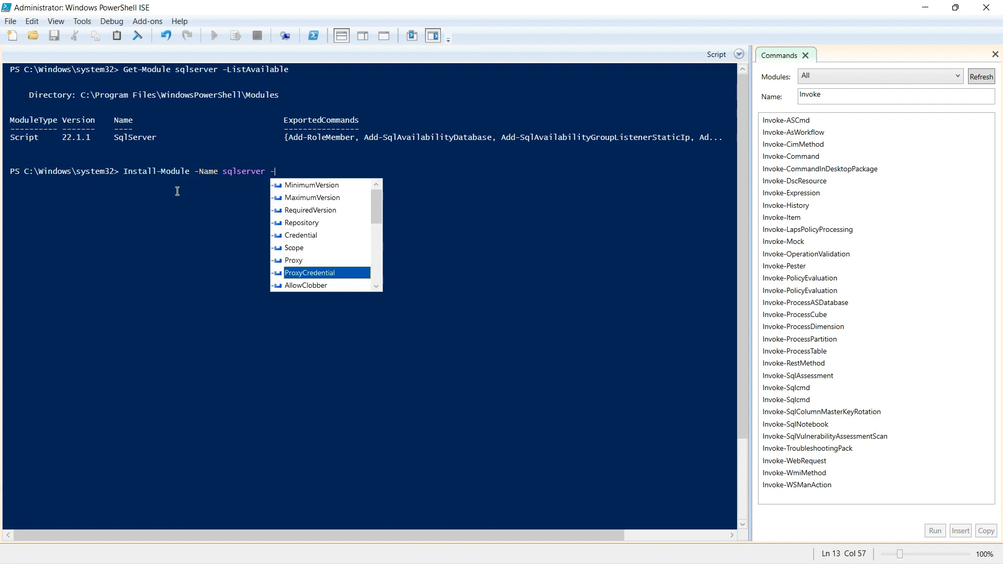
key("Down")
key("Return")
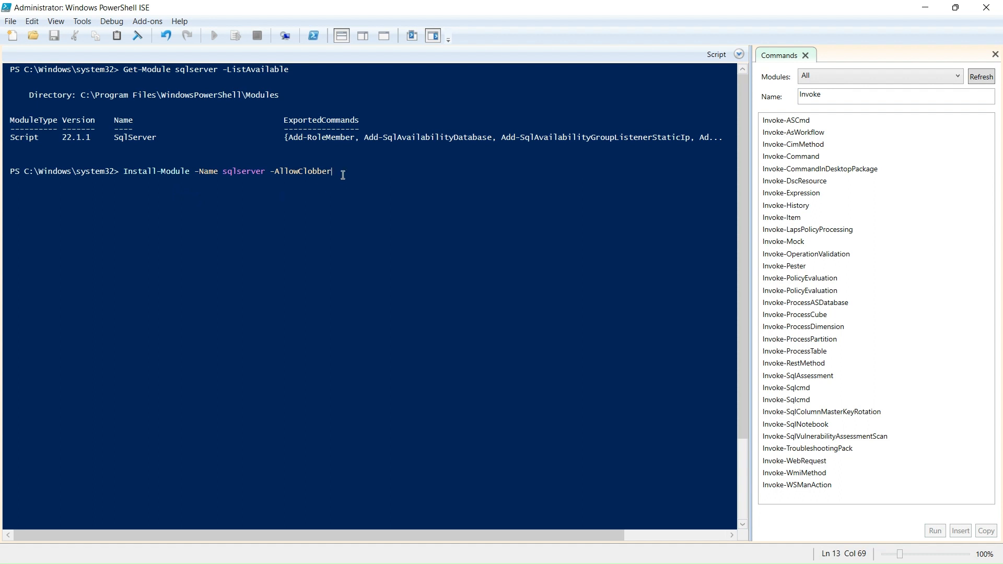
Clear the unrun Install-Module command and start typing Get-Module -List
left_click_drag(345, 174, 119, 173)
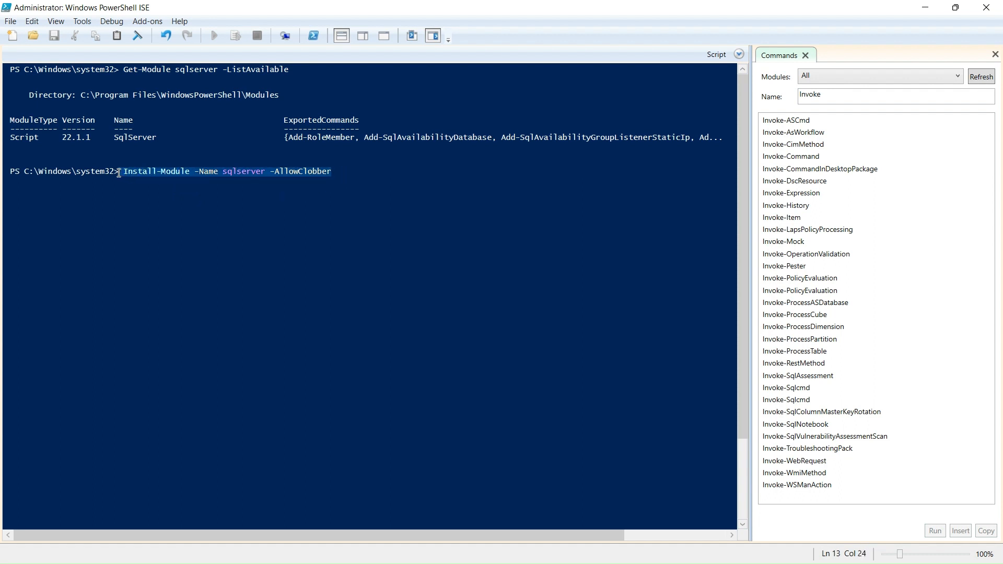
left_click(349, 171)
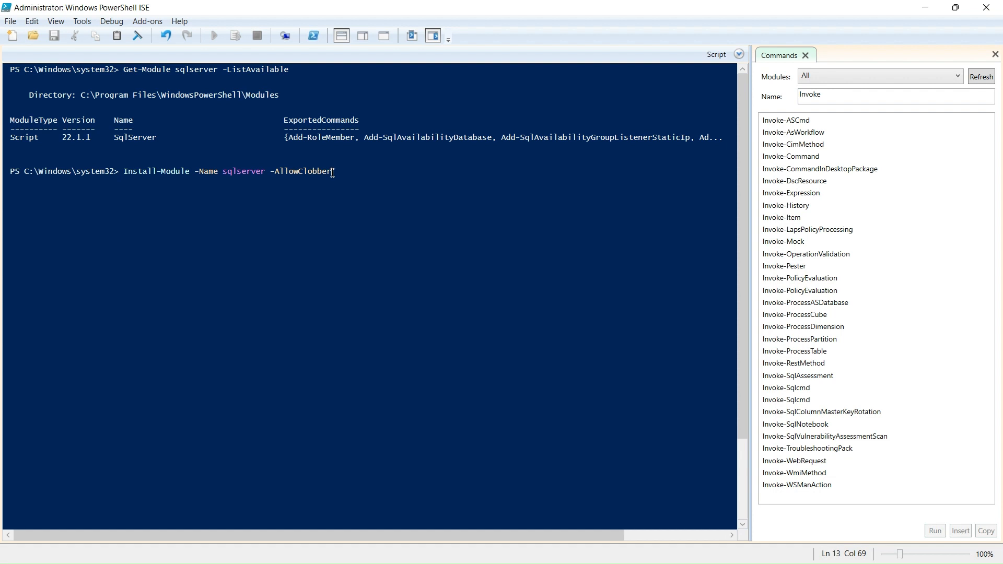
double_click(243, 171)
left_click_drag(334, 171, 124, 171)
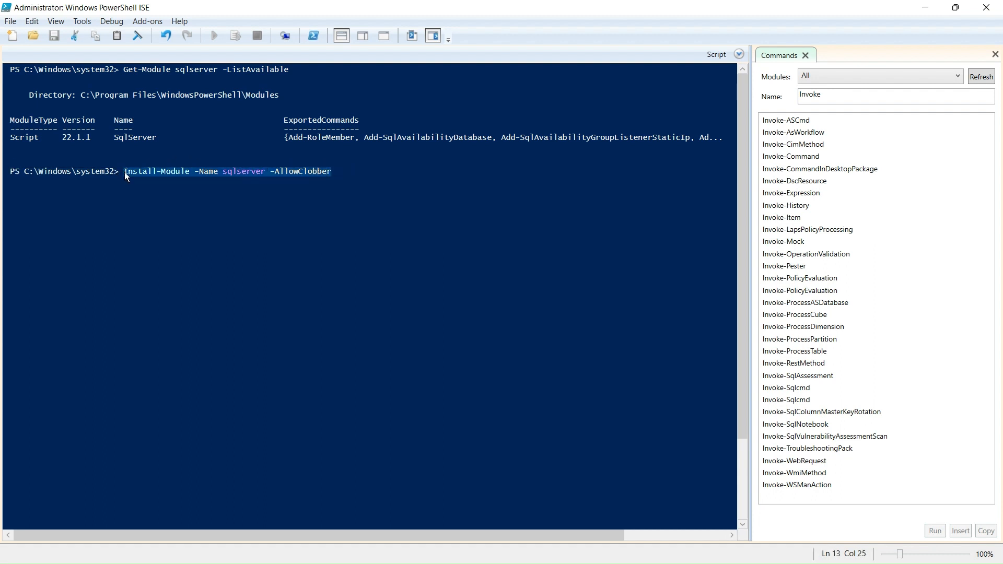
left_click(360, 173)
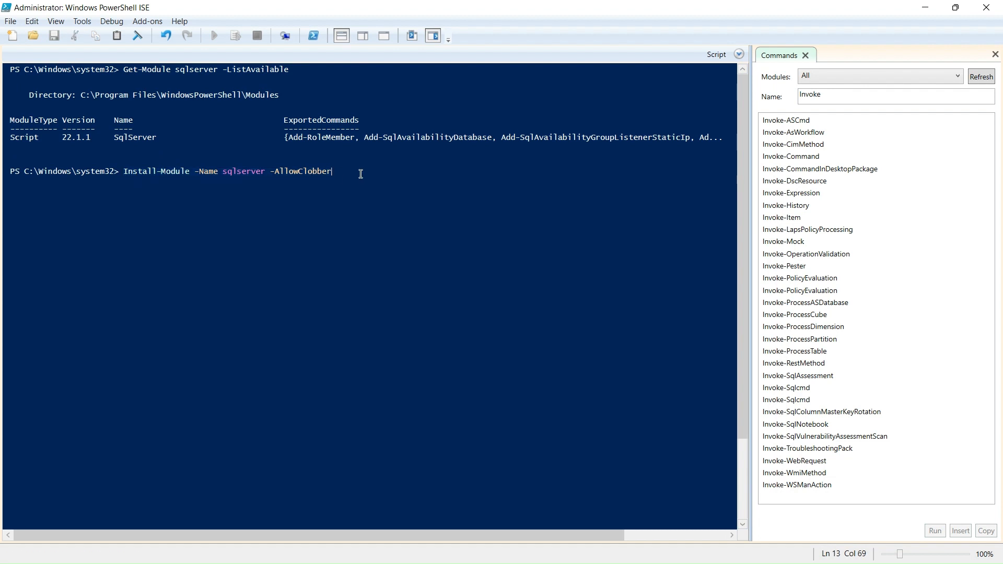
key("Escape")
type("Get")
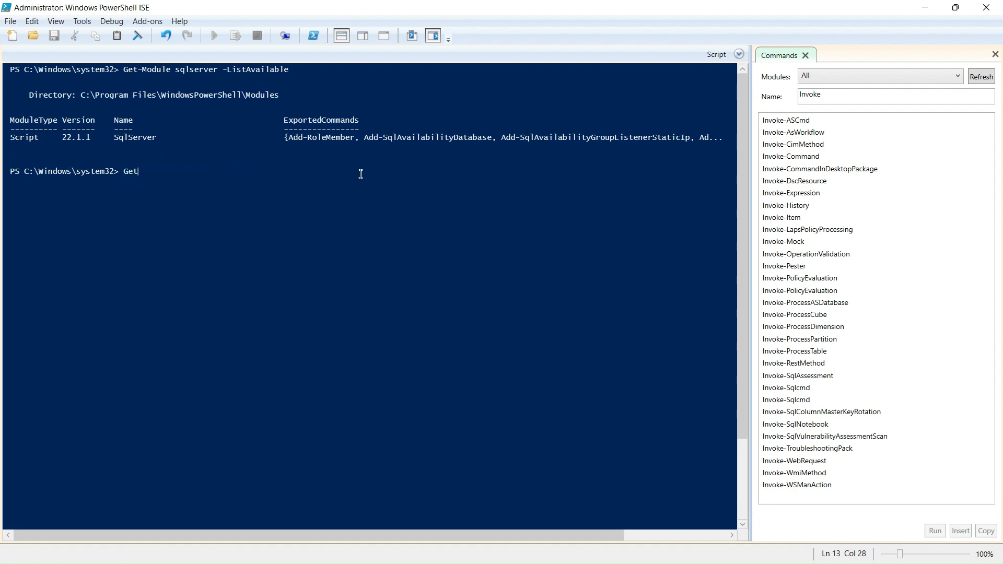
type("-Module -List")
List all available modules and locate SQLPS 16.0 with its SQL Server 160 Modules path
key("Tab")
key("Return")
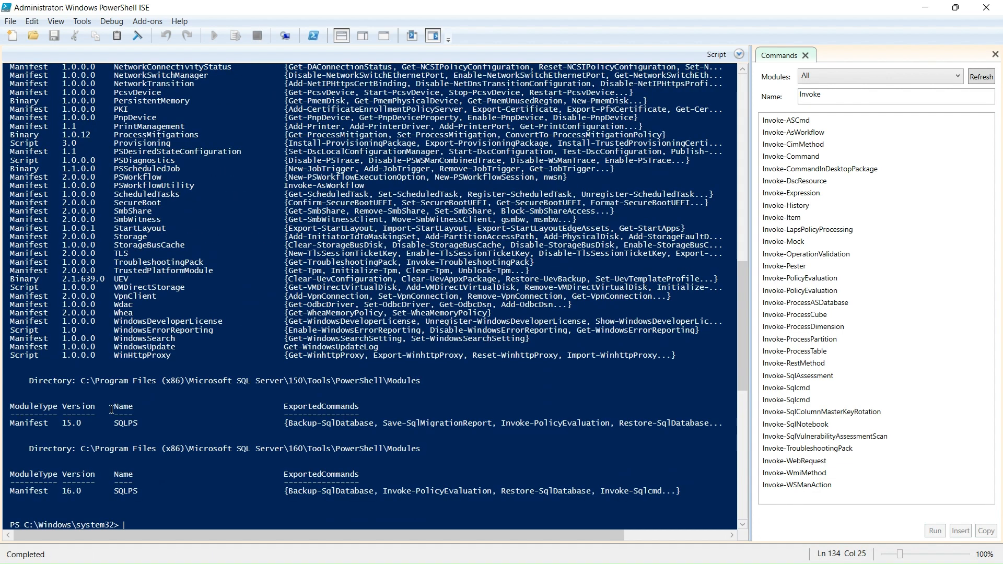
double_click(124, 423)
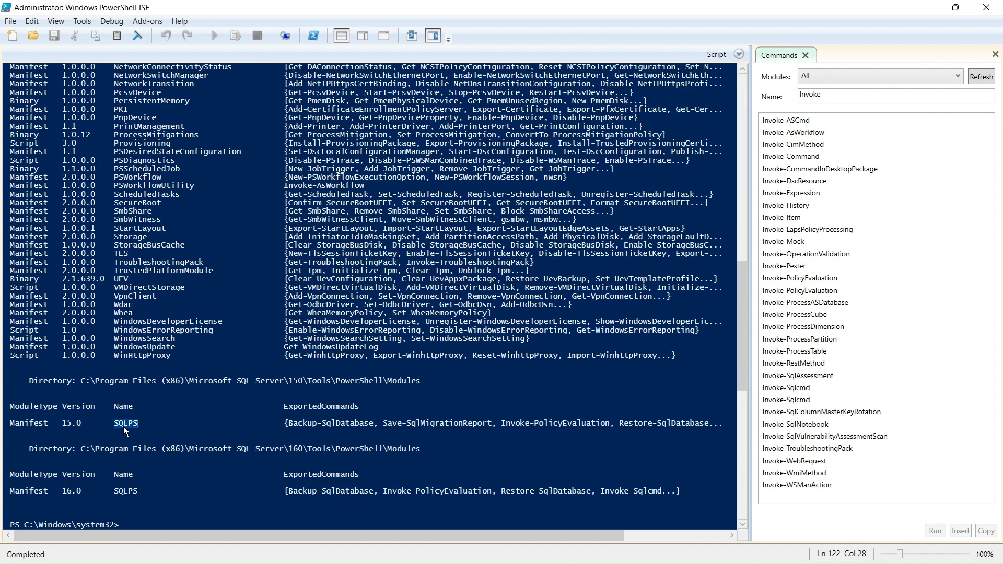
double_click(123, 492)
double_click(67, 491)
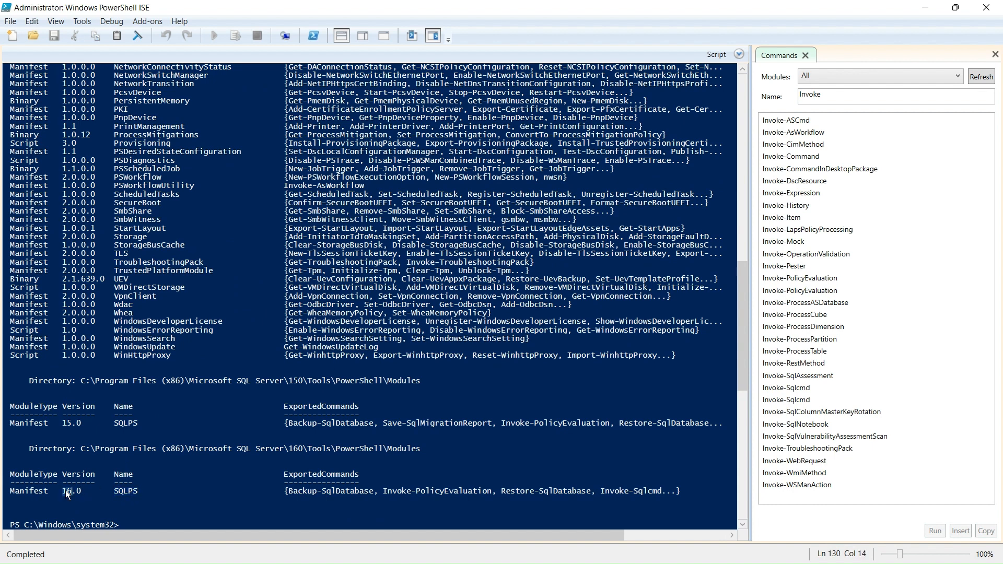
double_click(120, 489)
left_click_drag(81, 448, 422, 450)
key("ctrl+c")
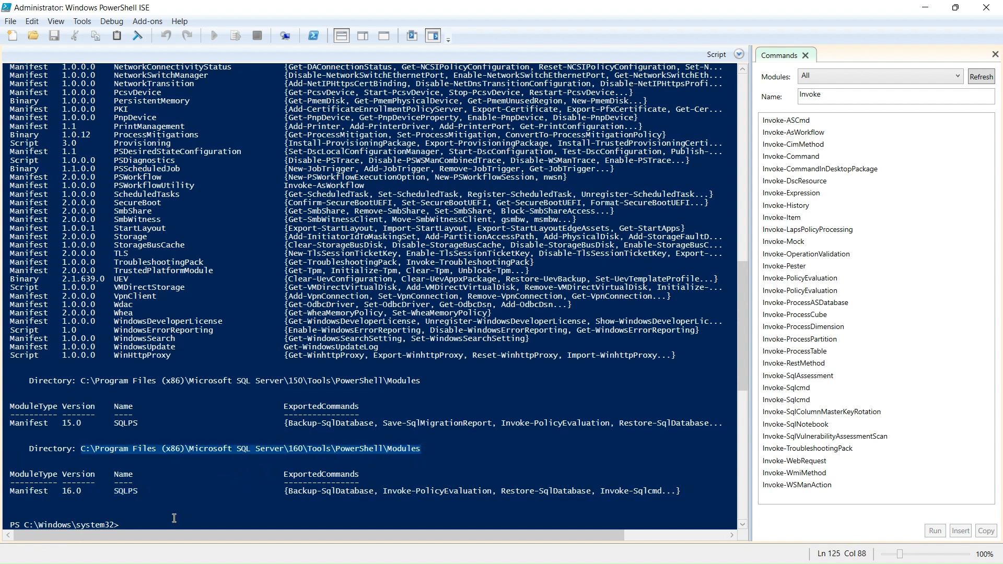
left_click_drag(125, 525, 26, 525)
left_click(138, 526)
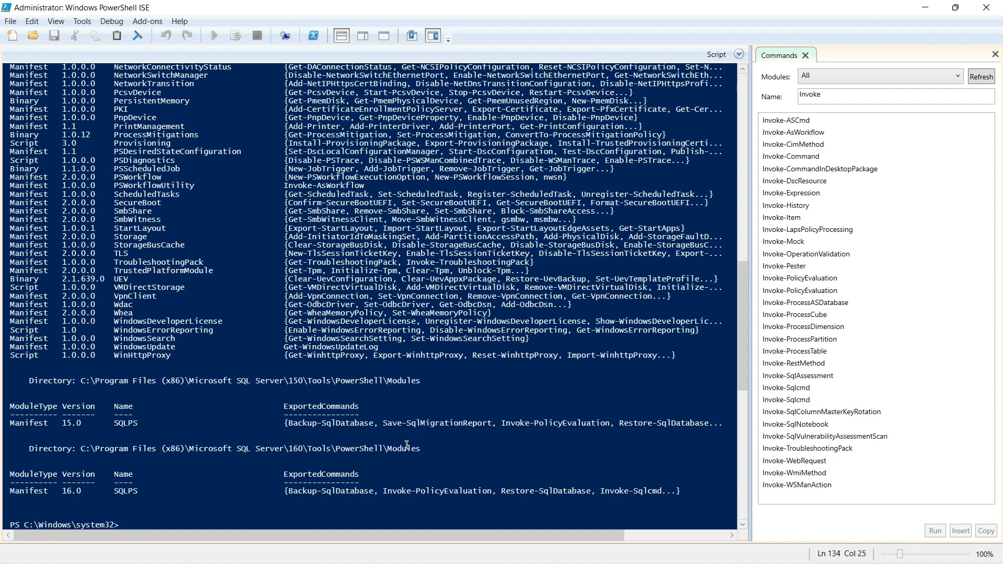
double_click(405, 448)
CD into the pasted SQL Server 160 Tools\PowerShell\Modules path, quoting the spaced folder names
left_click(126, 527)
type("cD")
key("ctrl+v")
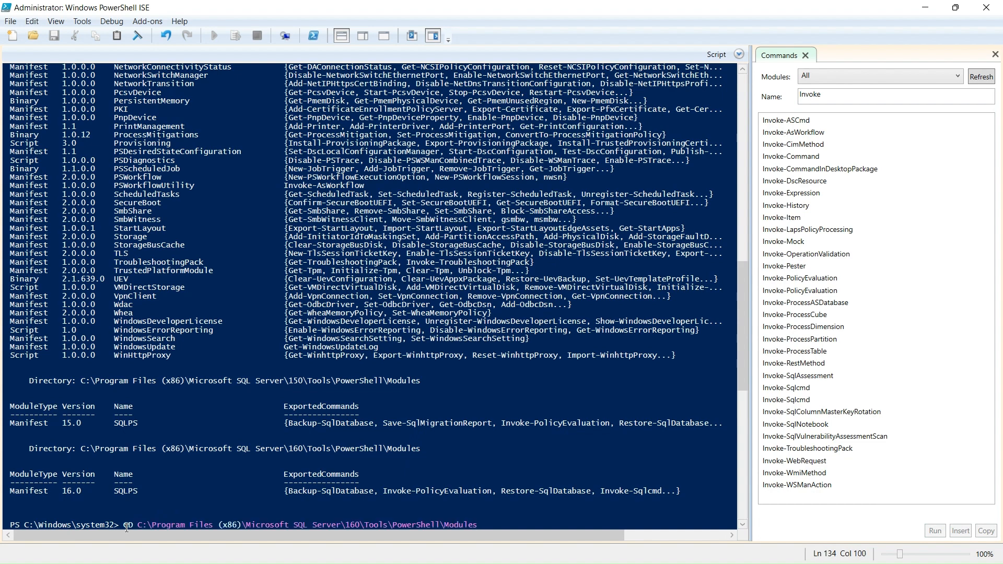
left_click(153, 524)
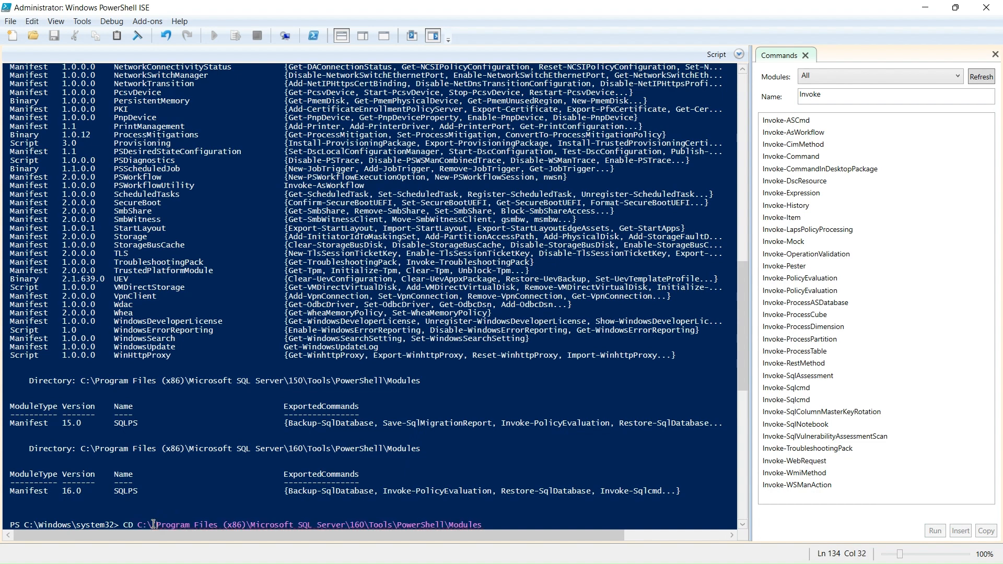
type("'")
scroll(744, 381, "down", 2)
scroll(744, 378, "down", 8)
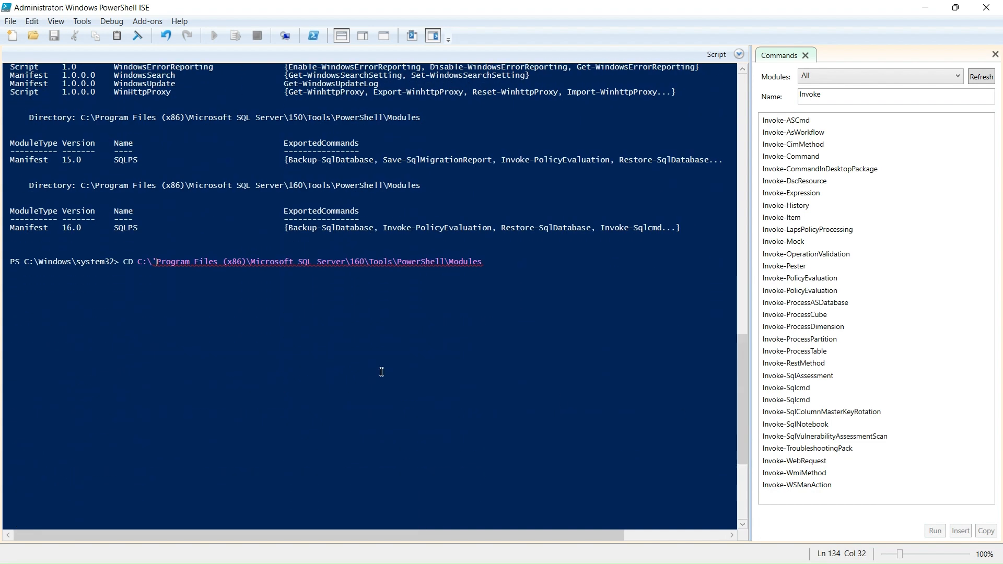
left_click(243, 262)
type("'\\'")
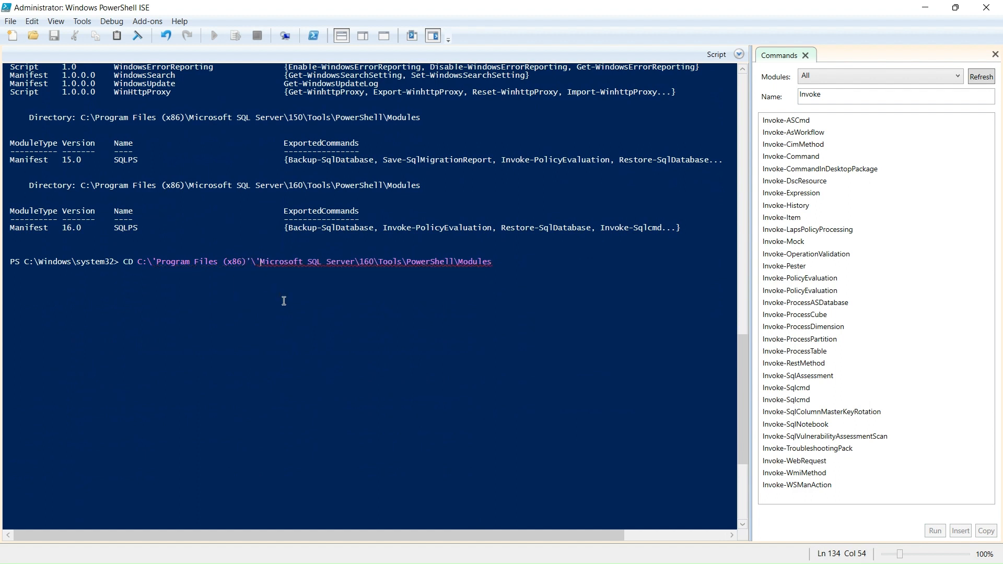
key("Right")
key("Right")
key("Right")
key("Right")
key("Right")
key("Right")
key("Right")
key("Right")
key("Right")
key("Right")
key("Right")
key("Right")
key("Right")
key("Right")
key("Right")
key("Right")
key("Right")
type("'")
key("Return")
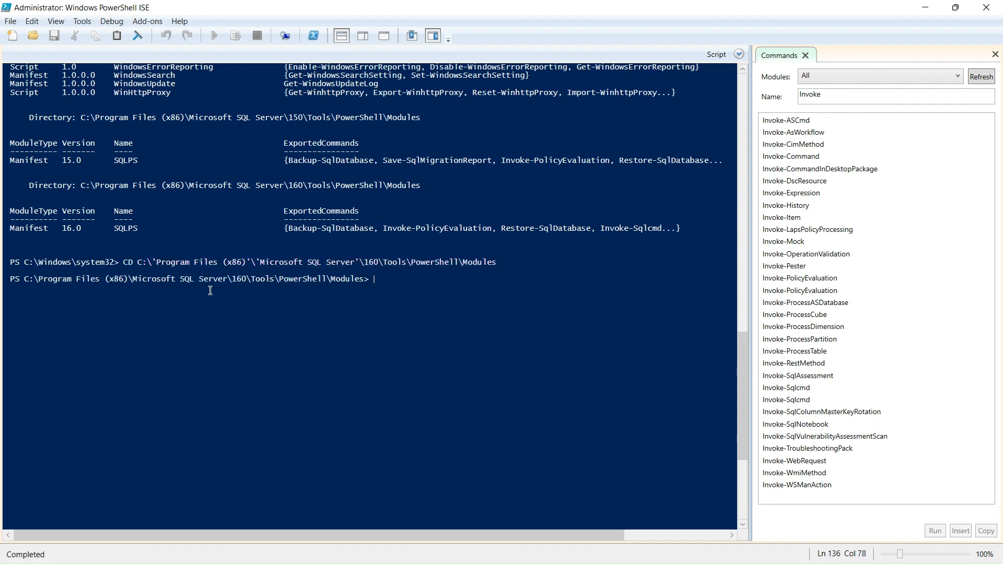
double_click(123, 230)
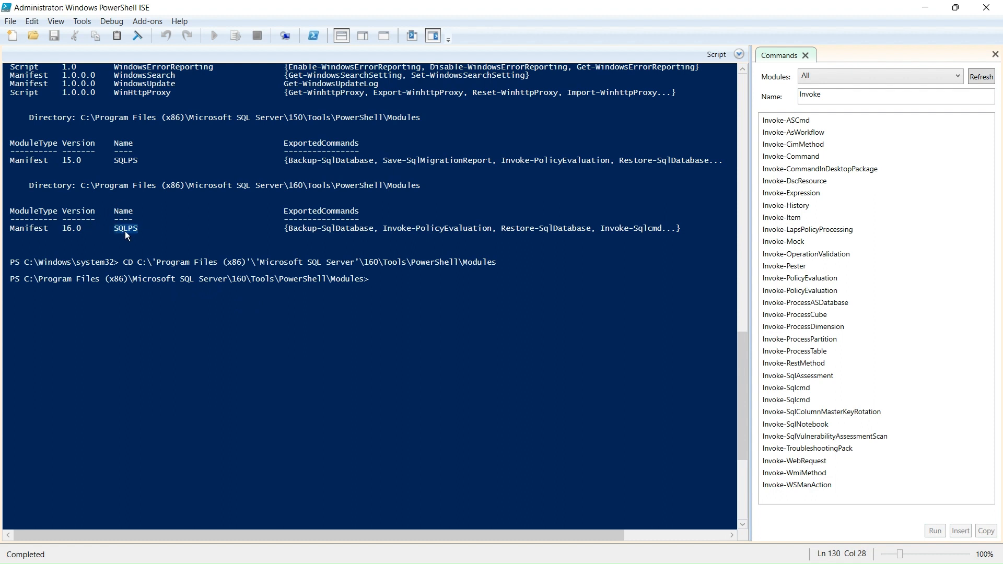
left_click(389, 280)
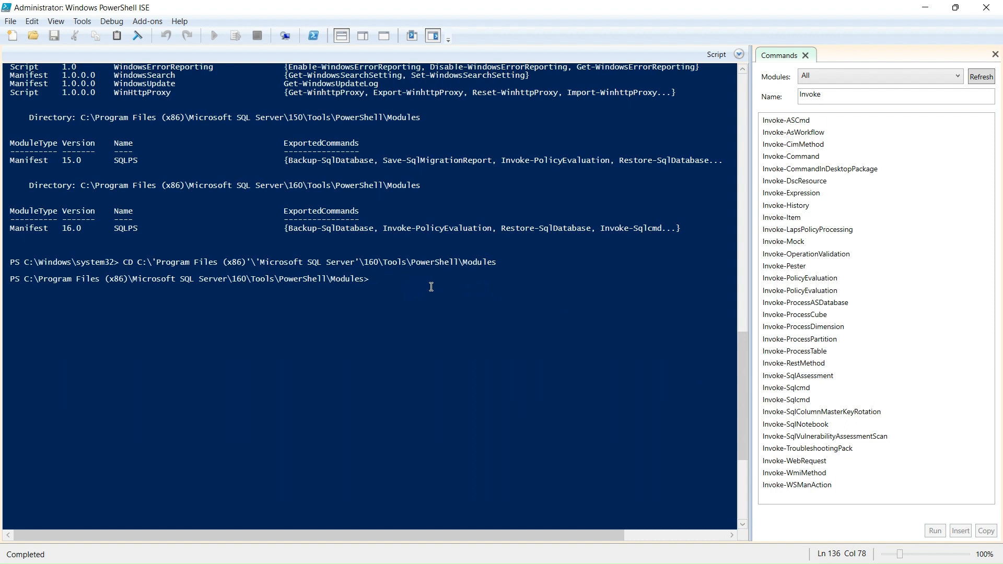
Assign $instancename = "LocalHost" at the PowerShell console, then switch to Management Studio
type("$in")
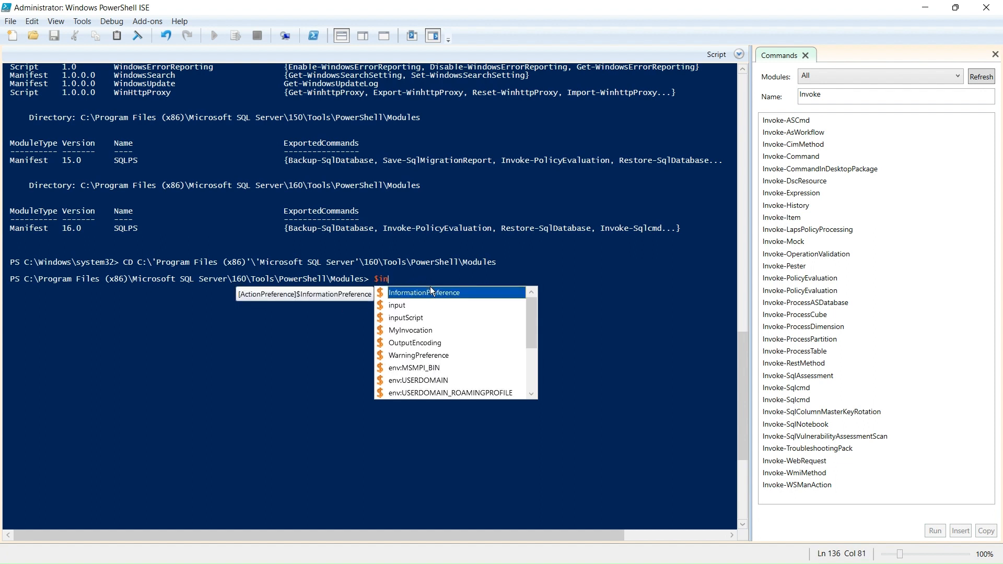
type("stance")
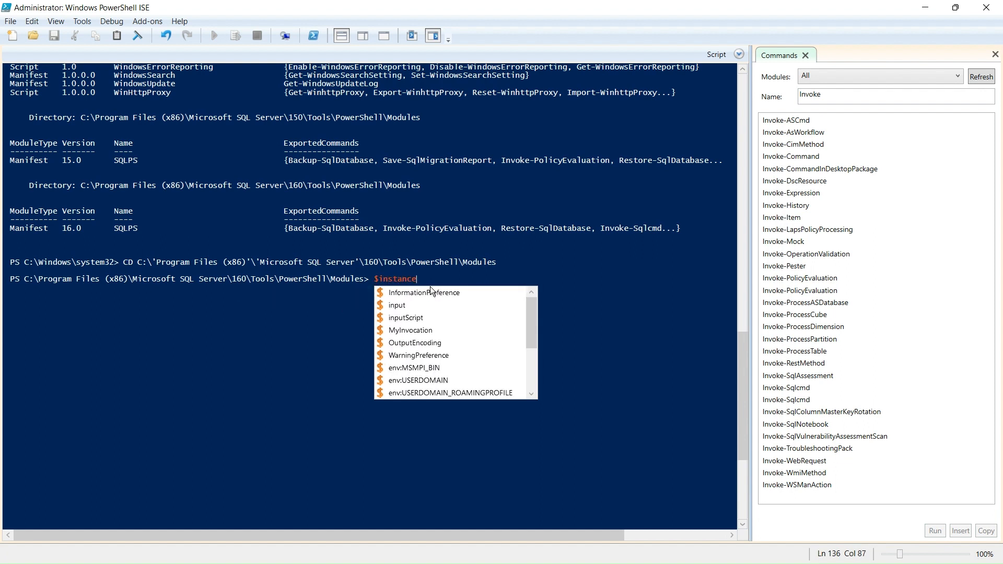
type("name =\"Loc")
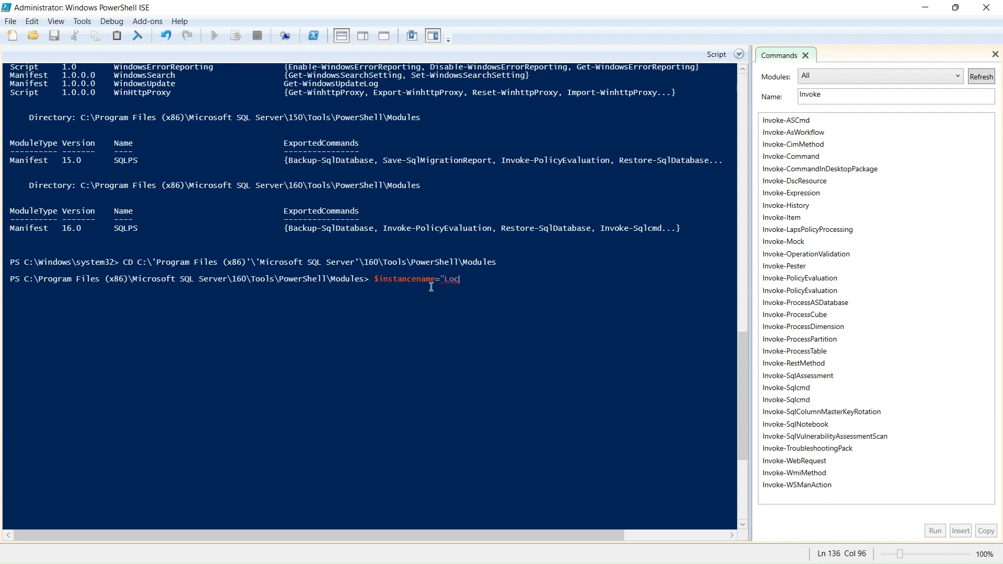
type("alHost\"")
key("Return")
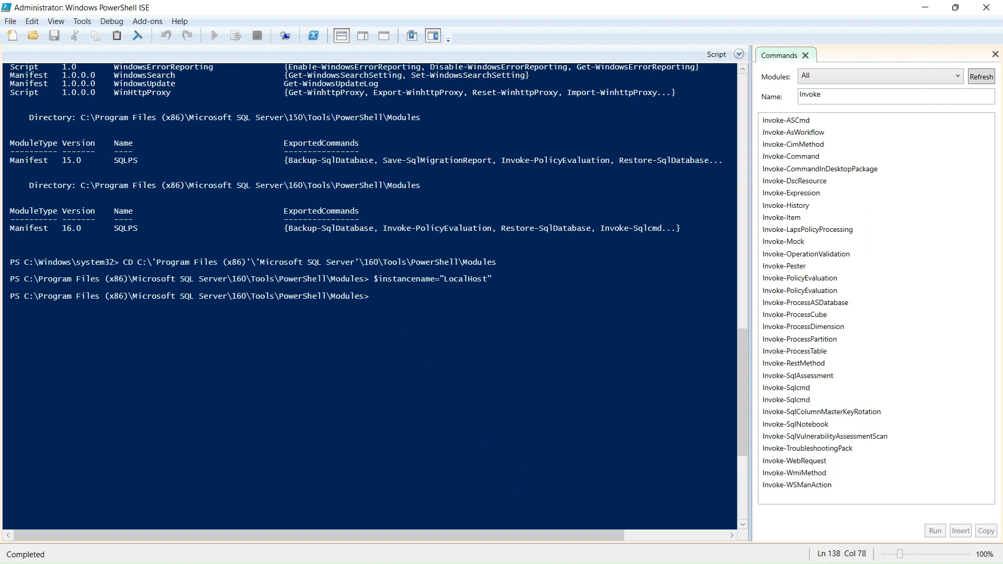
key("alt+Tab")
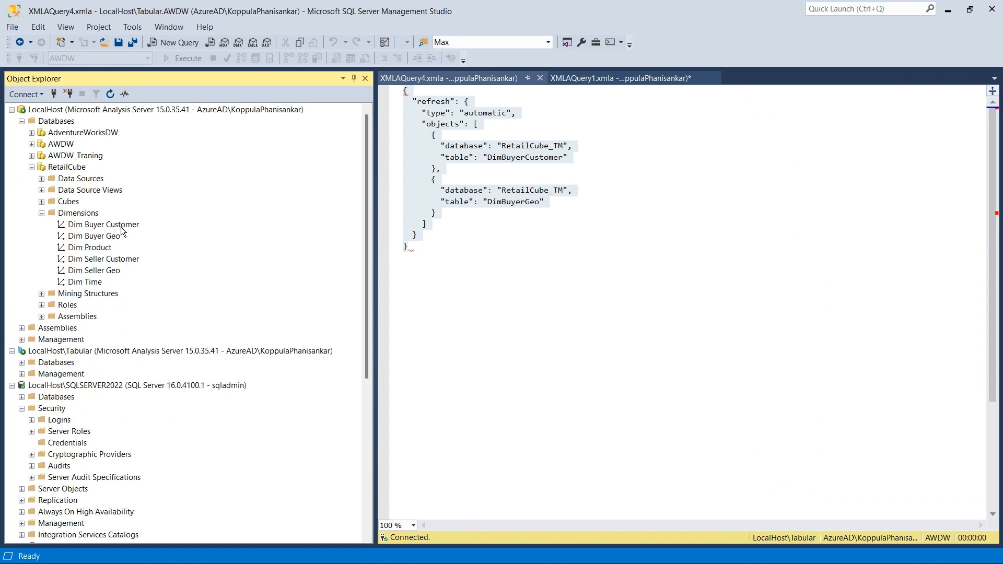
Open and close the Dim Buyer Customer properties on the LocalHost Analysis Server
left_click(53, 112)
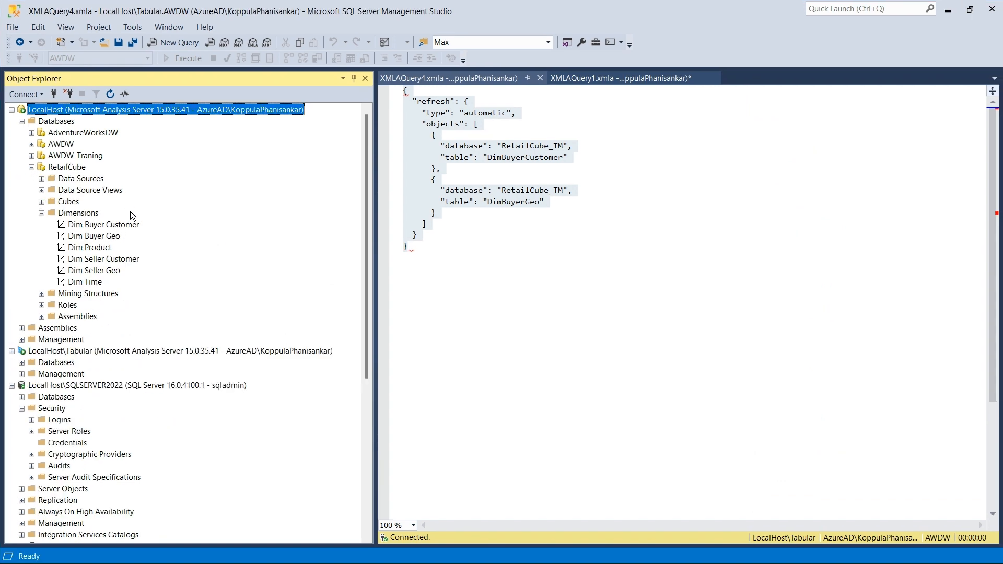
right_click(97, 228)
left_click(127, 322)
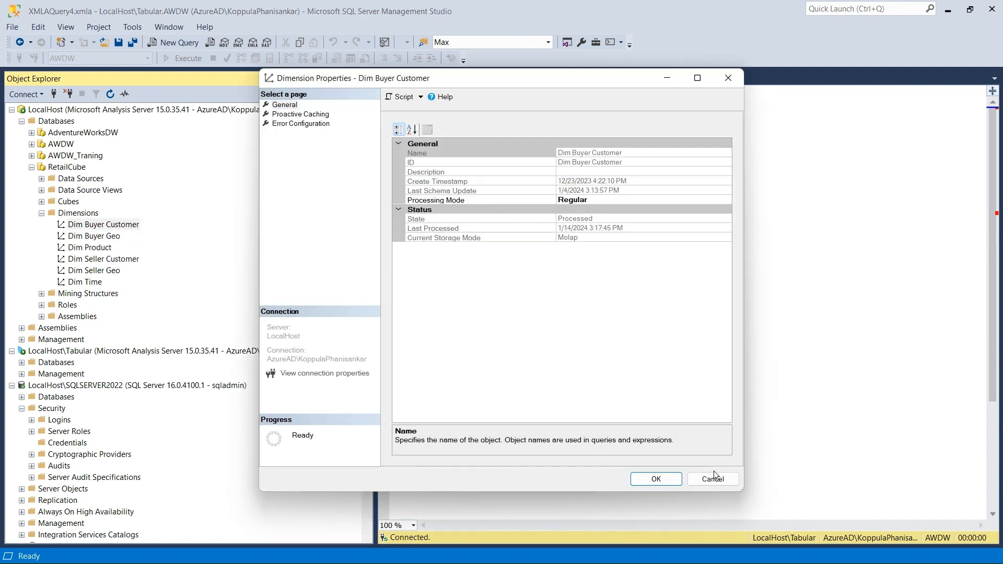
left_click(710, 477)
Read Dim Product's Last Processed time, 1/14/2024 2:51:49 PM, in its properties
right_click(94, 252)
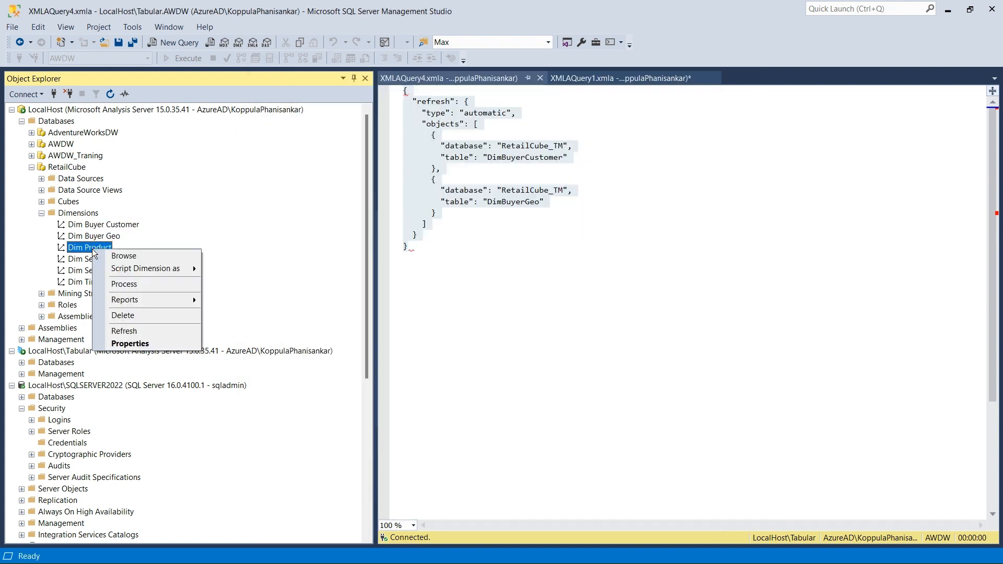
left_click(131, 343)
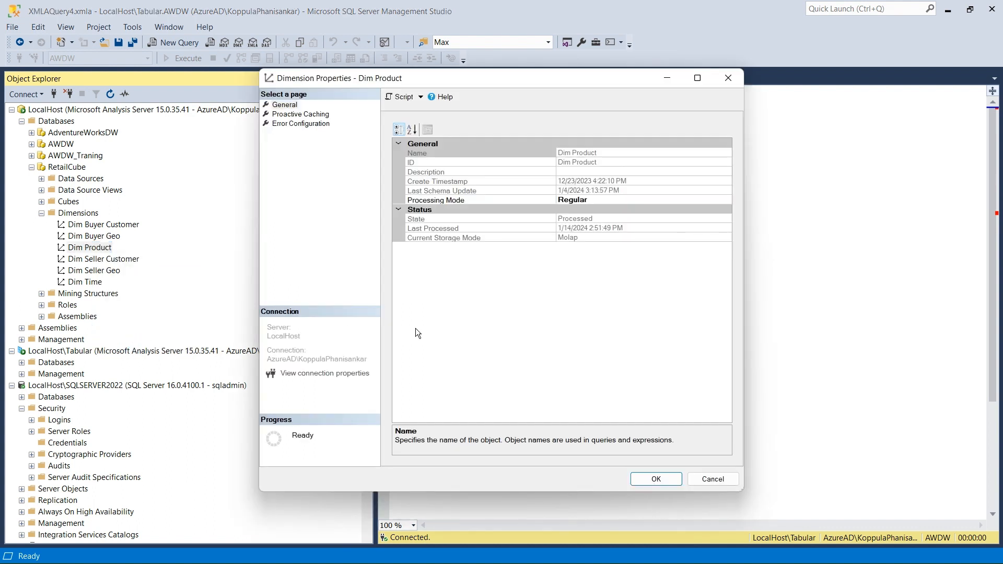
left_click(631, 227)
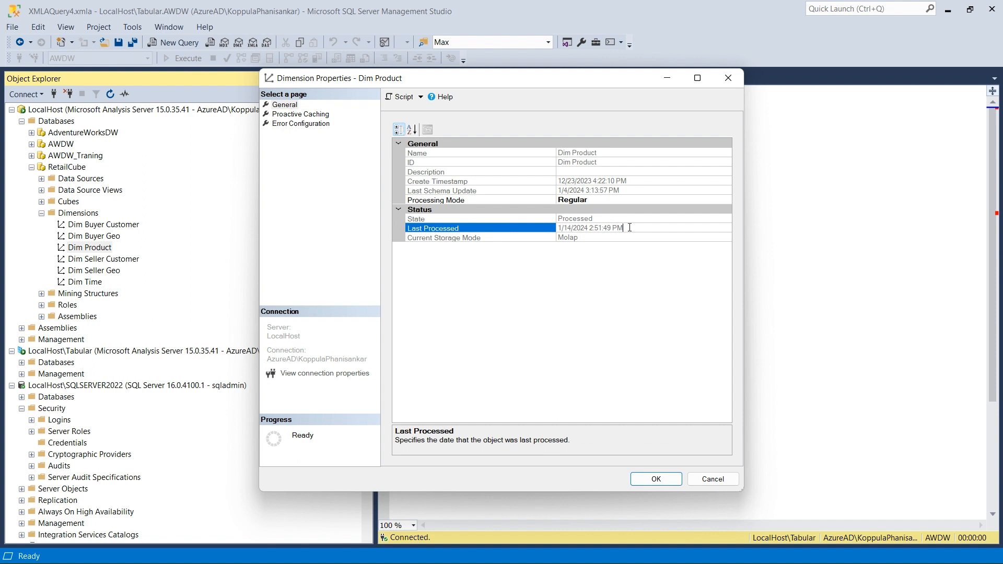
left_click_drag(630, 227, 550, 229)
left_click(674, 346)
left_click(708, 478)
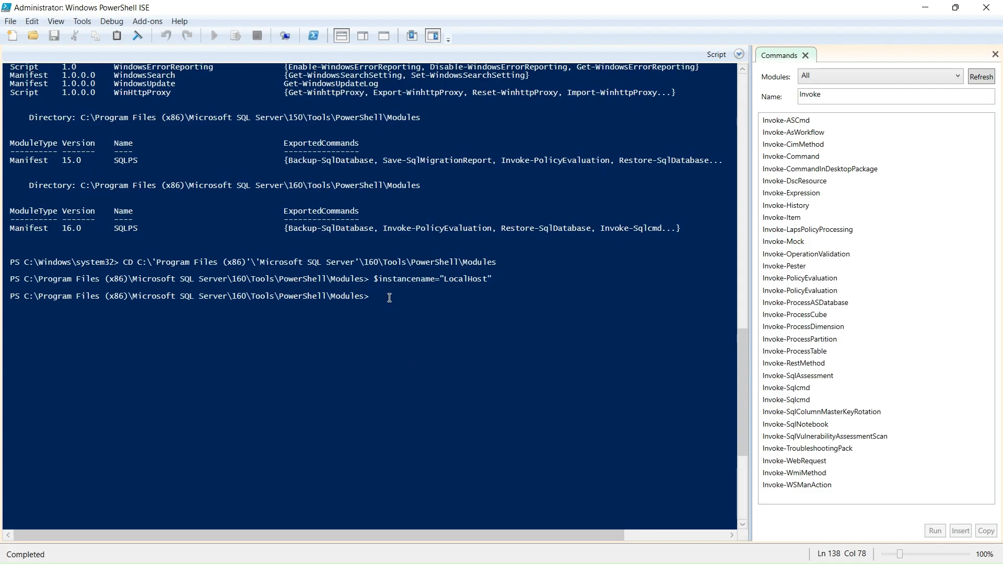
Build Invoke-ProcessDimension -Name "Dim Product" -Server $instancename -Database, leaving the database blank
type("Invoke-")
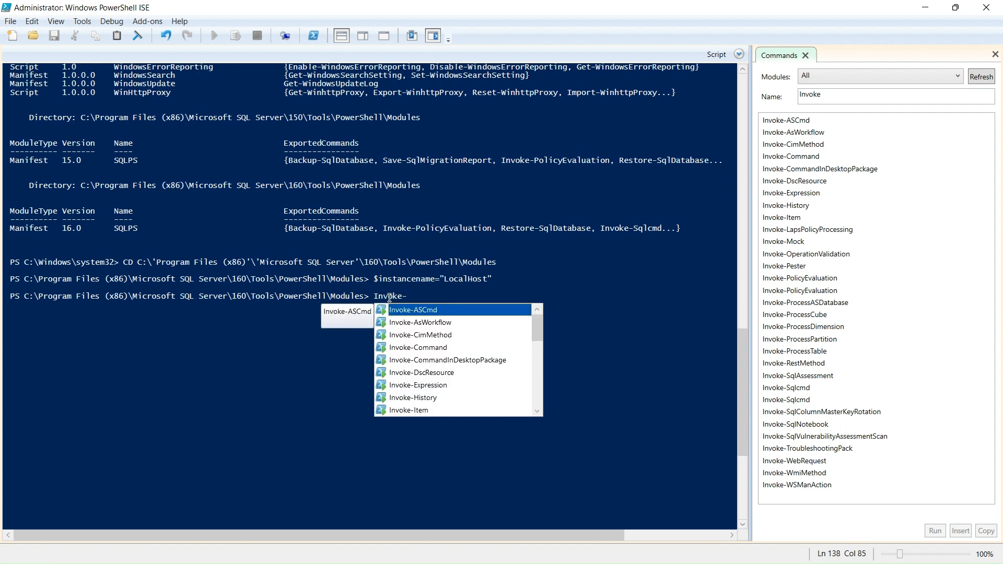
type("pro")
key("Down")
key("Down")
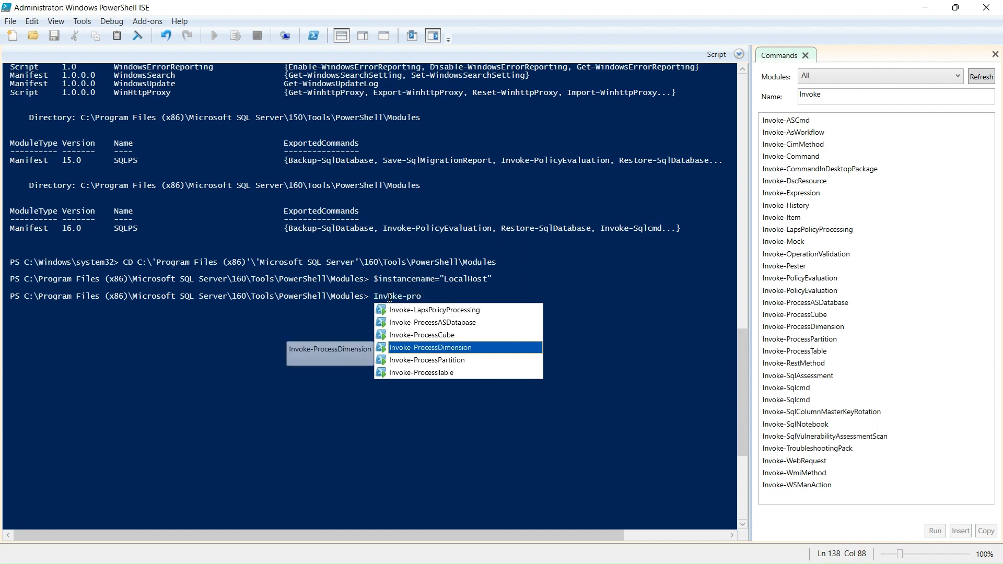
key("Return")
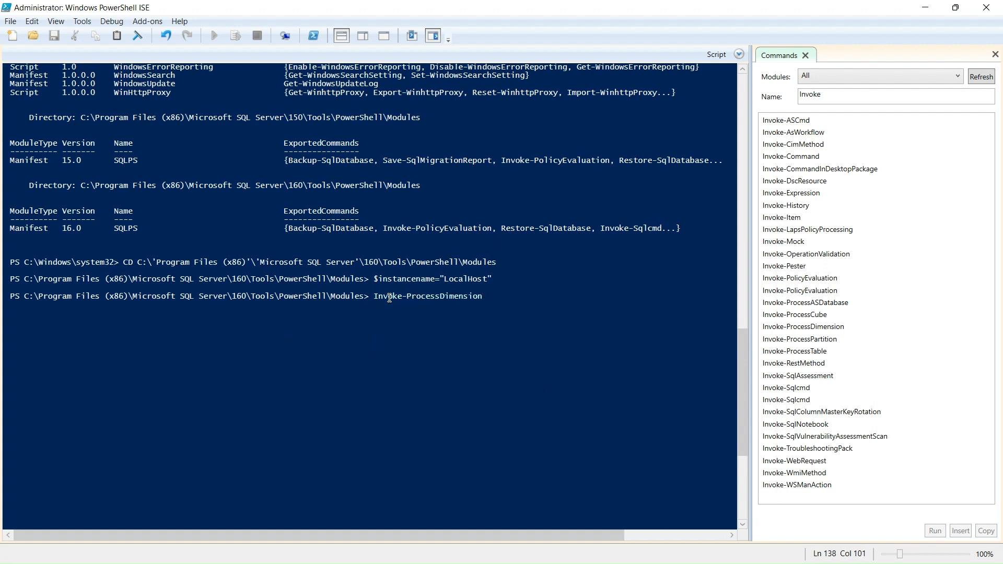
type("-Name \"Dim Product\"")
type("-Server $instancename")
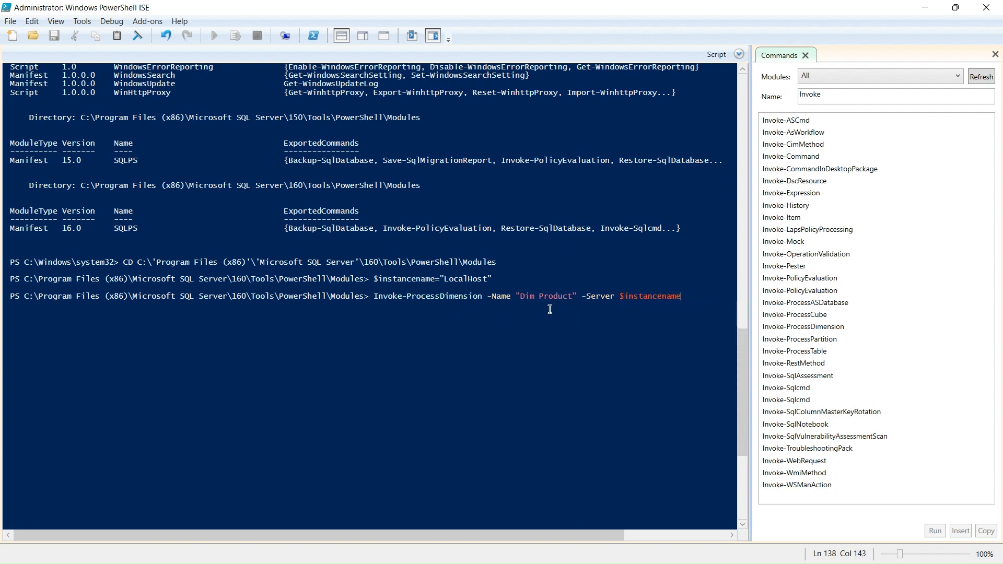
type(" -Database")
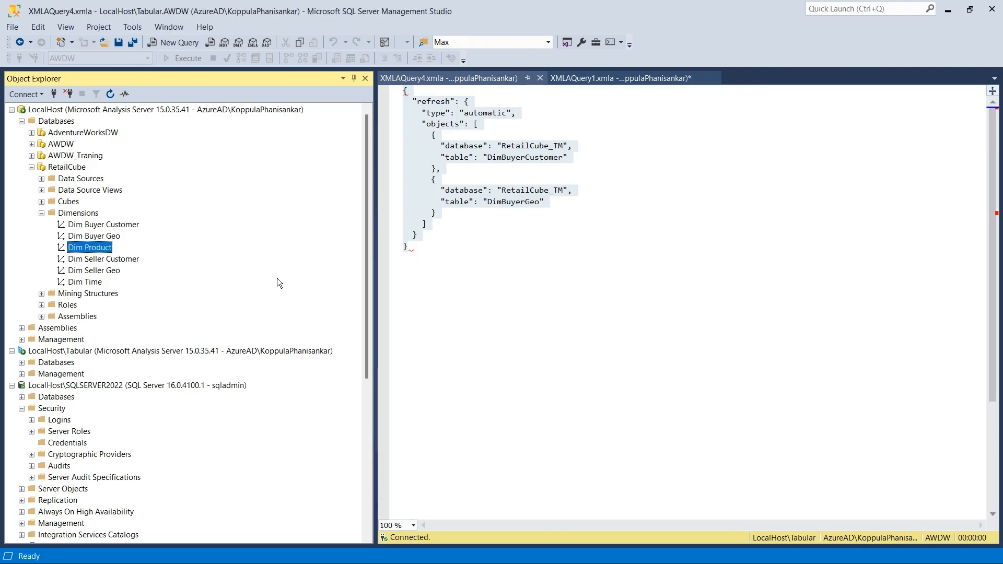
Select the RetailCube database, dismiss the stray New Credential dialog, and return to PowerShell ISE
left_click(69, 167)
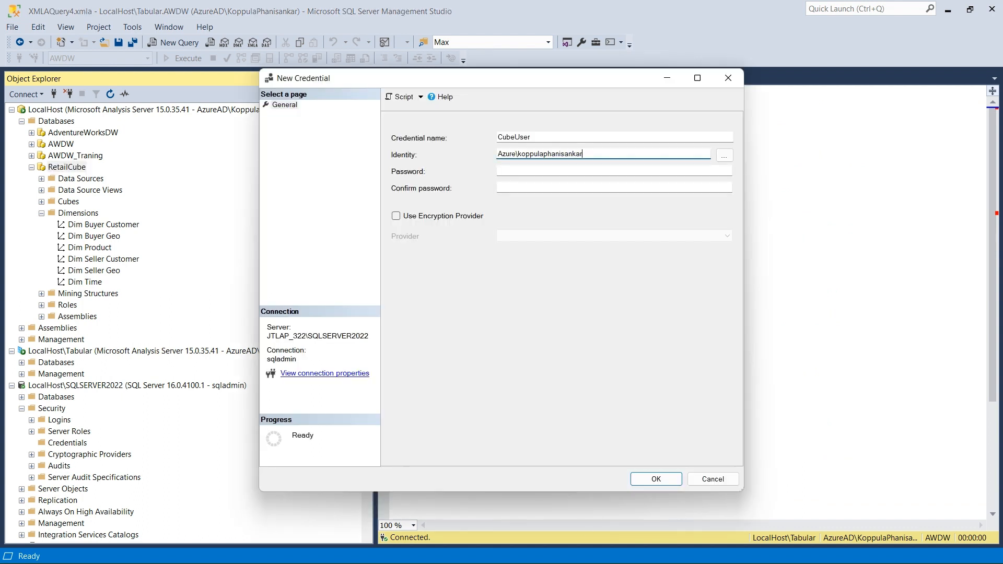
left_click(735, 76)
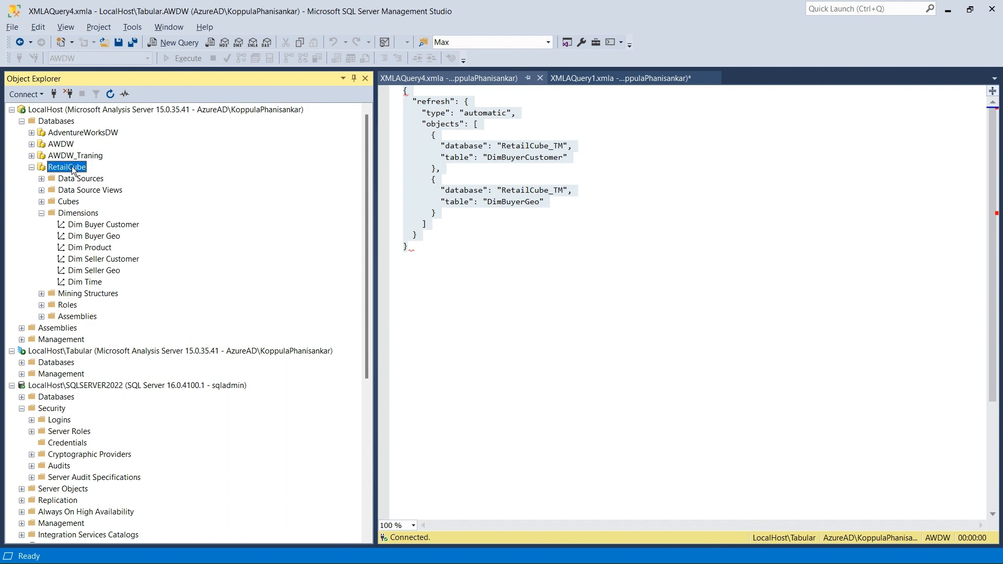
key("alt+Tab")
left_click(283, 525)
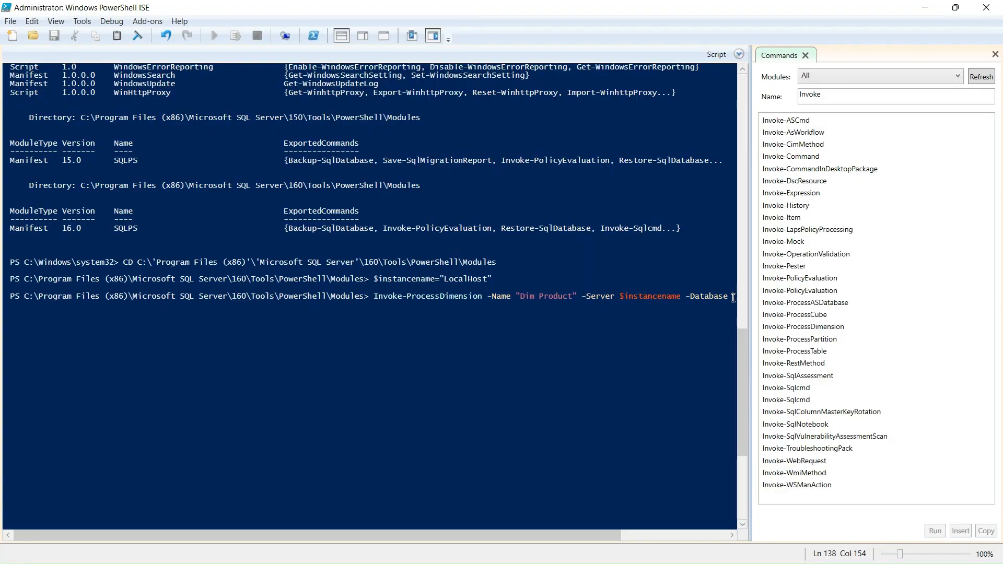
Finish the command with -Database "RetailCube" -RefreshType Full and run it, getting a SqlServer module error
type("RetailCube")
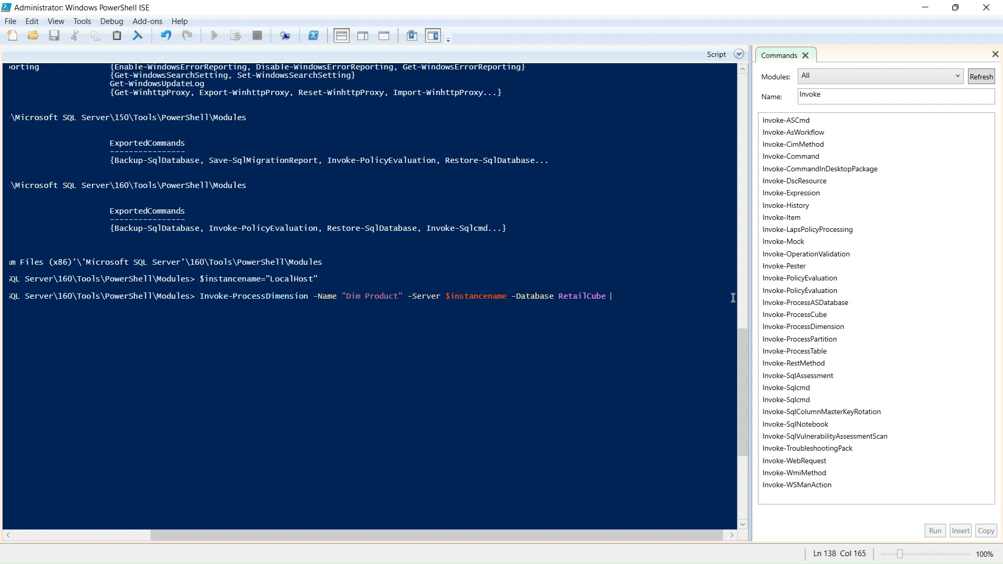
key("BackSpace")
key("Left")
key("Left")
key("Left")
key("Left")
key("Left")
type("\"")
key("End")
type("\" -Refresh")
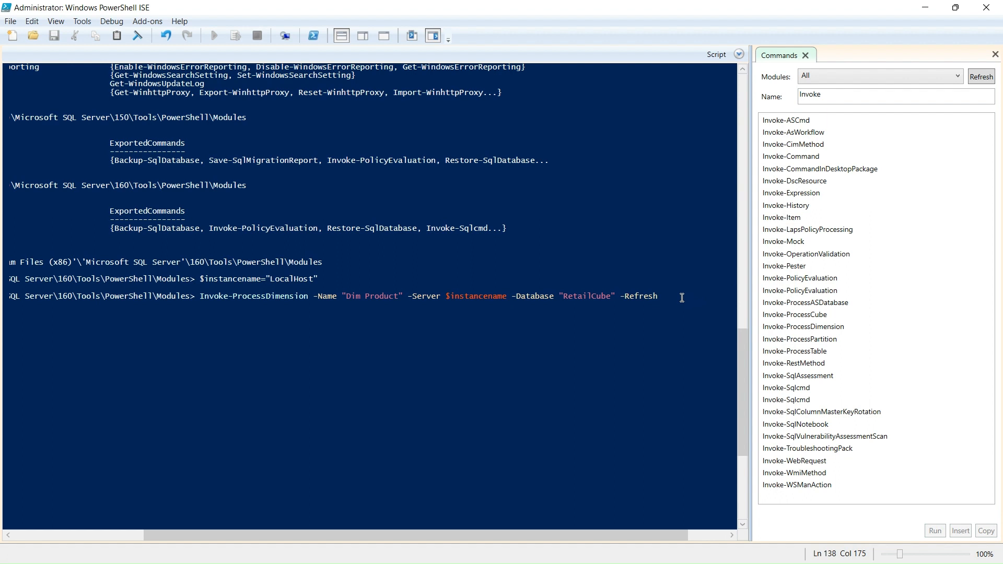
type("Ty")
type("pe ")
type("F")
key("BackSpace")
type("Full")
key("Return")
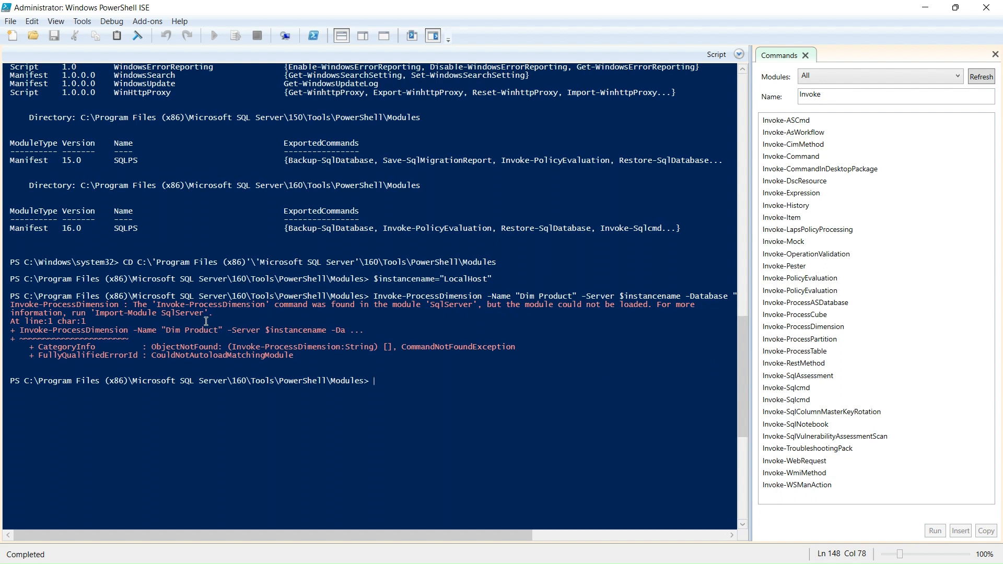
left_click(313, 356)
left_click_drag(313, 356, 10, 305)
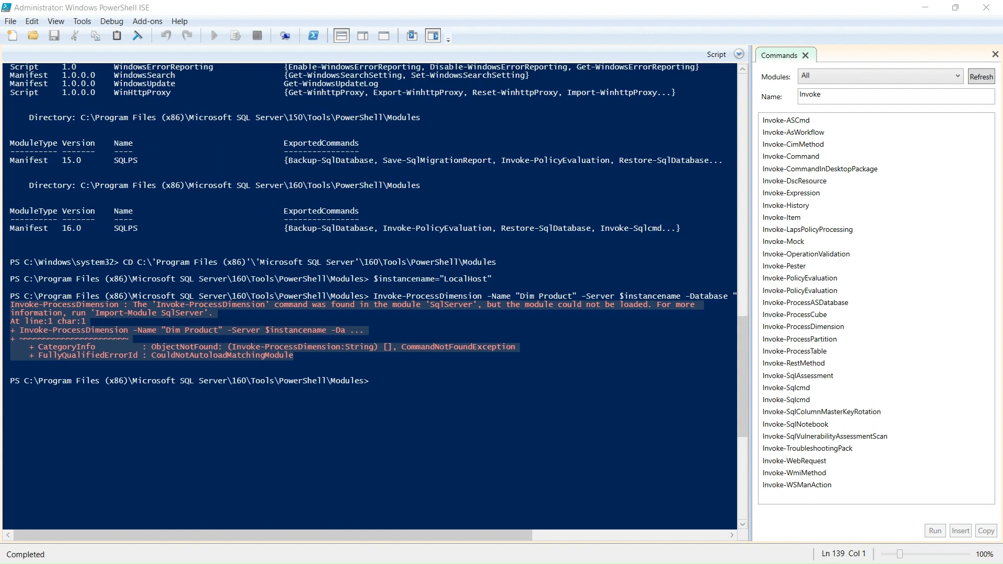
left_click(394, 384)
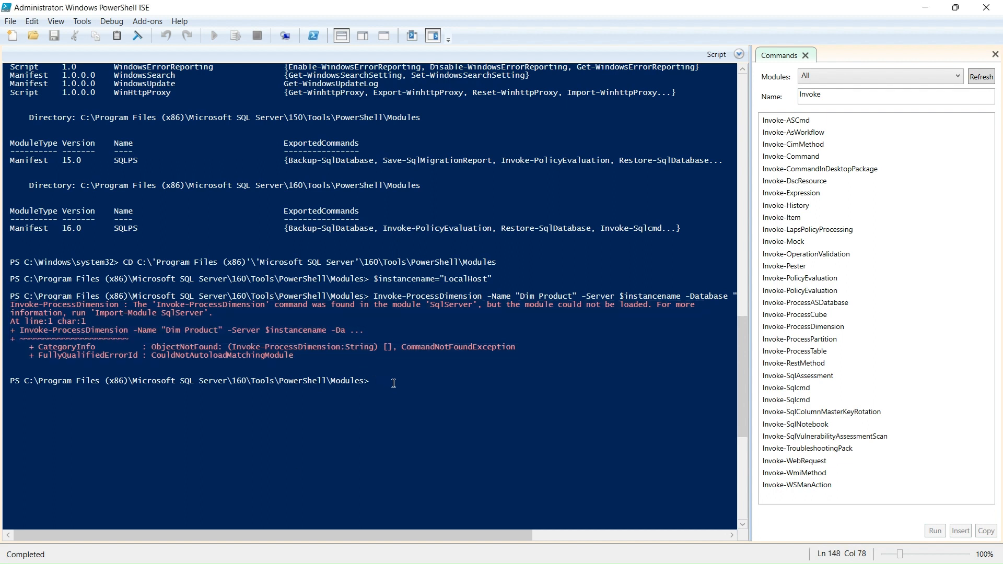
Paste and run Set-ExecutionPolicy -ExecutionPolicy RemoteSigned -Scope CurrentUser
type("Set-ExecutionPolicy -ExecutionPolicy RemoteSigned -Scope CurrentUser")
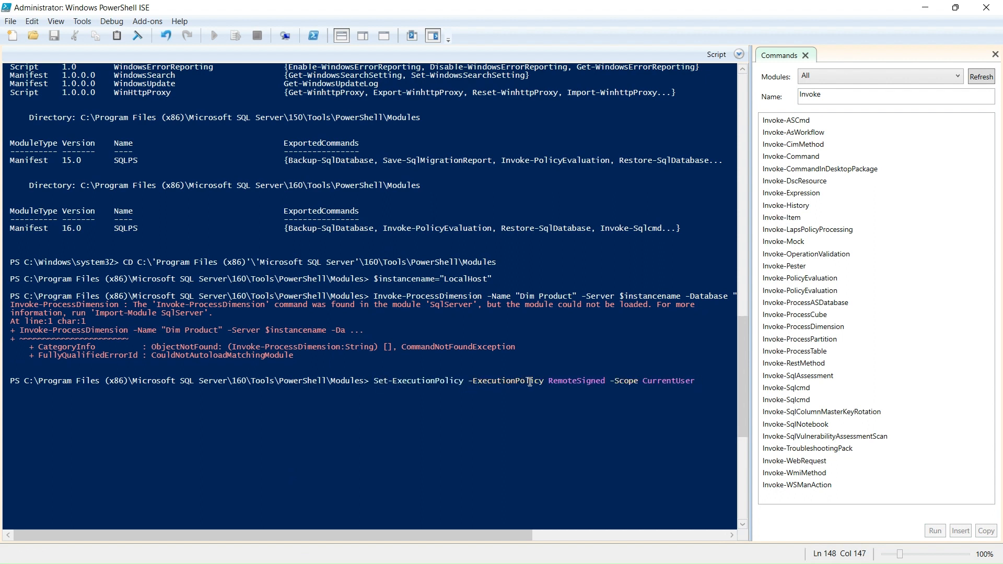
double_click(570, 382)
double_click(655, 381)
left_click(584, 380)
double_click(584, 381)
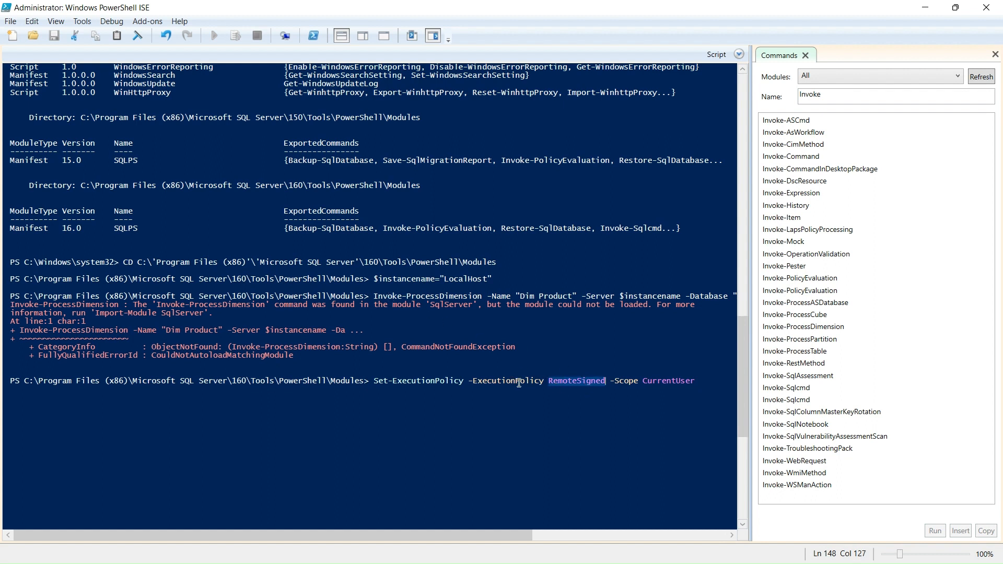
left_click(577, 381)
double_click(656, 381)
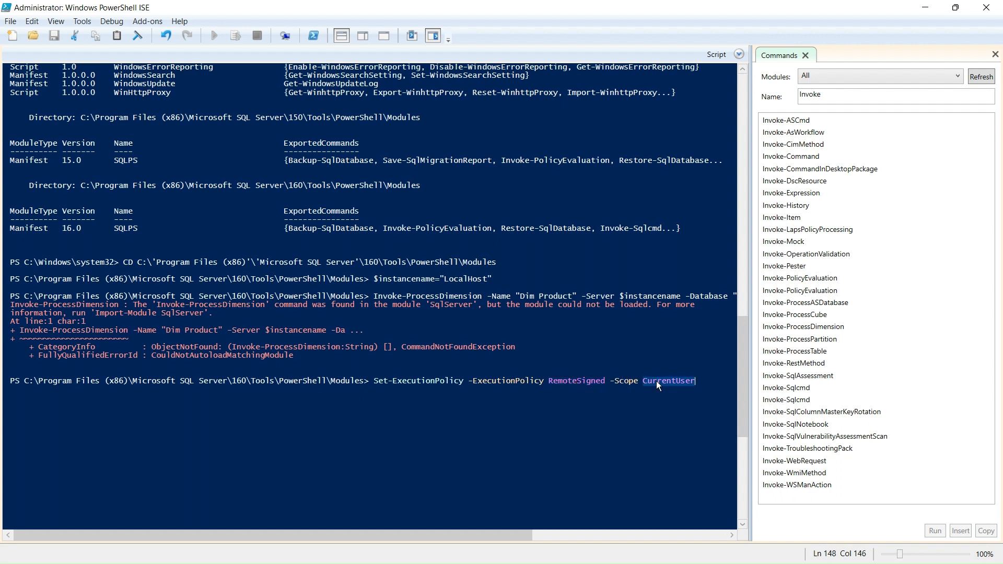
left_click(699, 381)
key("Return")
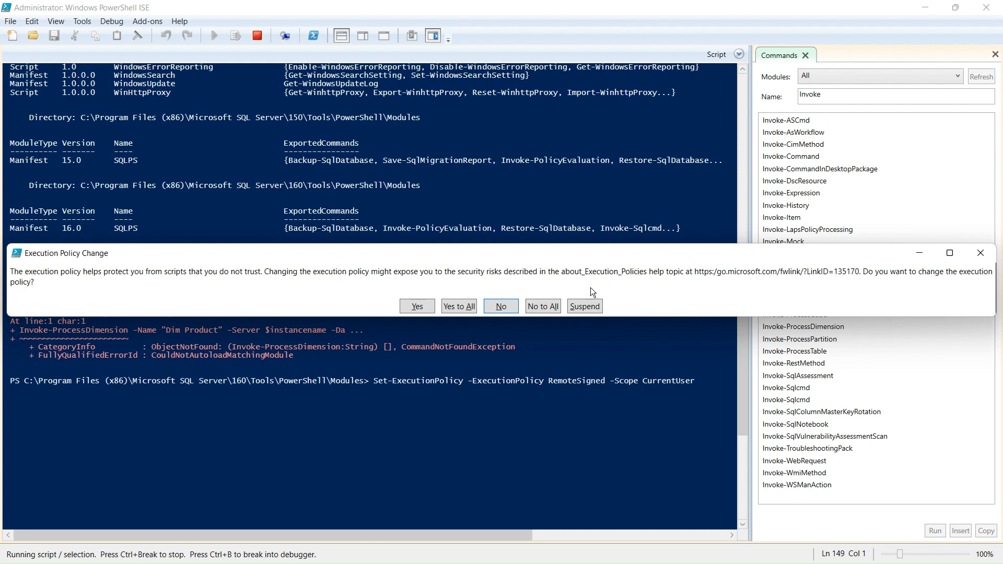
Accept the policy change with Yes to All and rerun the Dim Product processing command
left_click(456, 305)
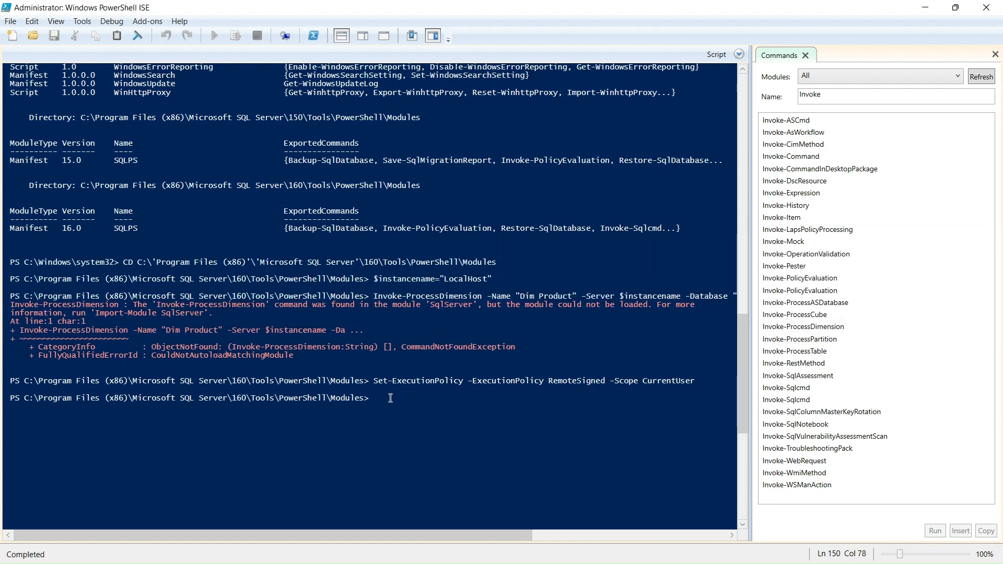
type("Invoke-ProcessDimension -Name \"Dim Product\" -Server $instancename -Database \"RetailCube\" -RefreshType Full")
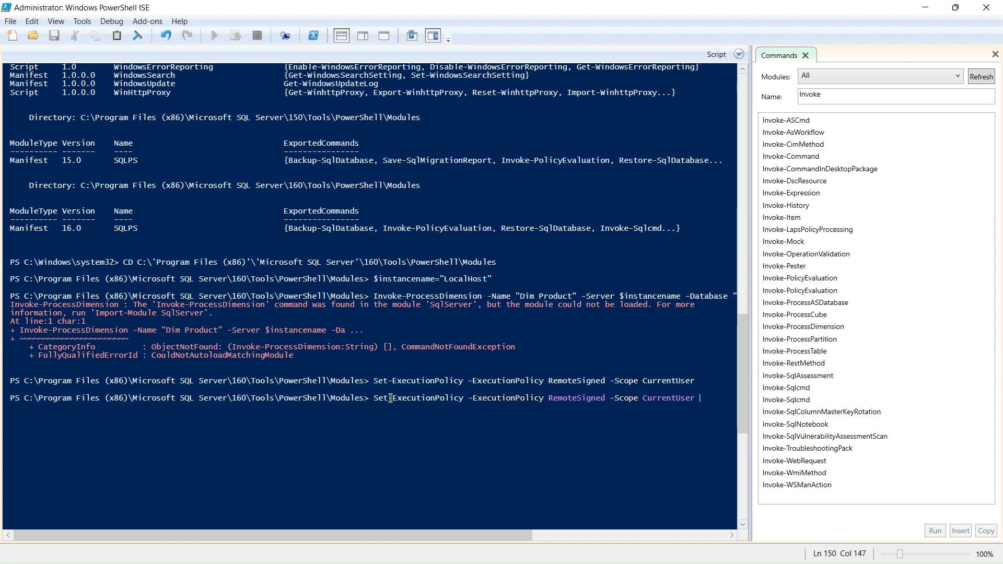
key("Return")
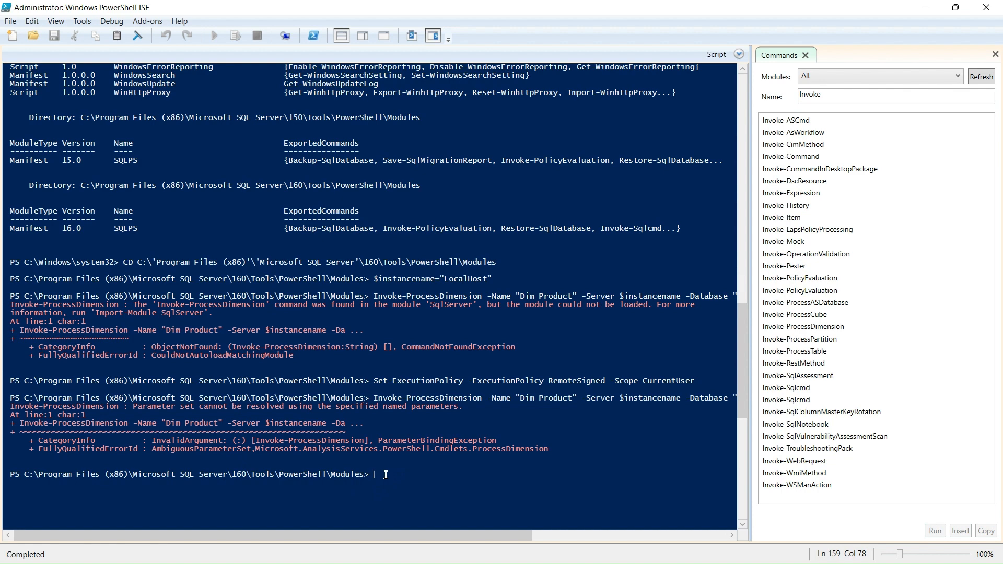
Recall the failed command and delete its Full refresh value
key("Up")
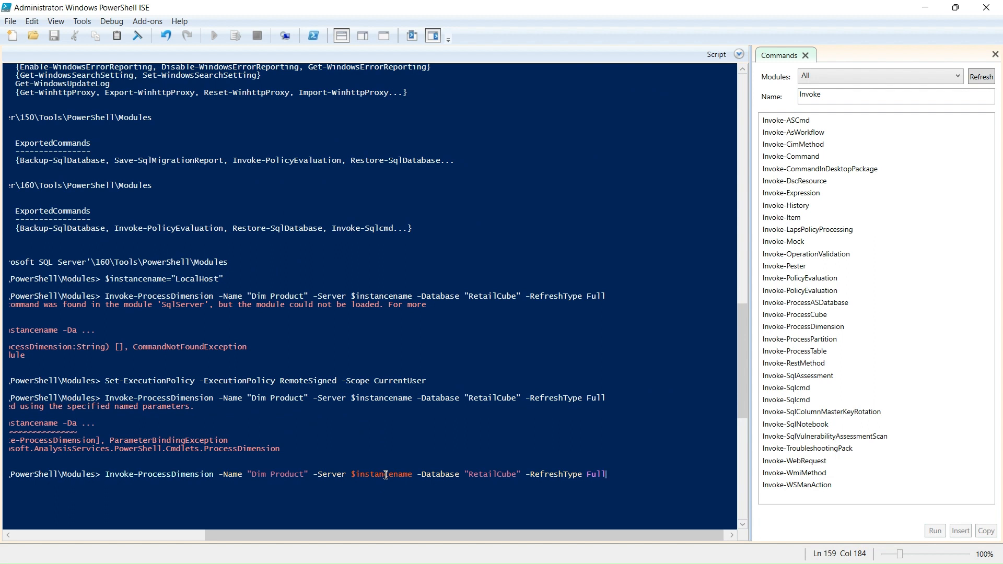
key("BackSpace")
key("BackSpace")
key("BackSpace")
key("BackSpace")
key("BackSpace")
key("BackSpace")
key("BackSpace")
key("BackSpace")
key("BackSpace")
key("BackSpace")
key("BackSpace")
key("BackSpace")
key("BackSpace")
key("BackSpace")
key("BackSpace")
key("BackSpace")
Switch to -ProcessType "ProcessUpdate" and run the Dim Product processing command successfully
type("Proce")
key("BackSpace")
key("Tab")
type("\"")
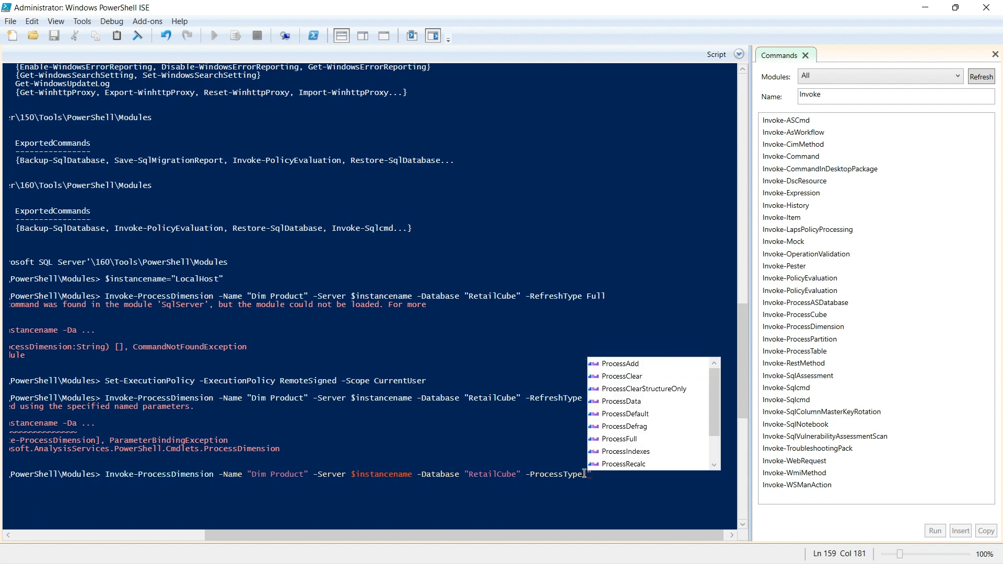
key("Down")
key("Down")
key("Down")
key("Down")
key("Down")
key("Down")
key("Down")
key("Down")
key("Down")
key("Down")
key("Down")
key("Down")
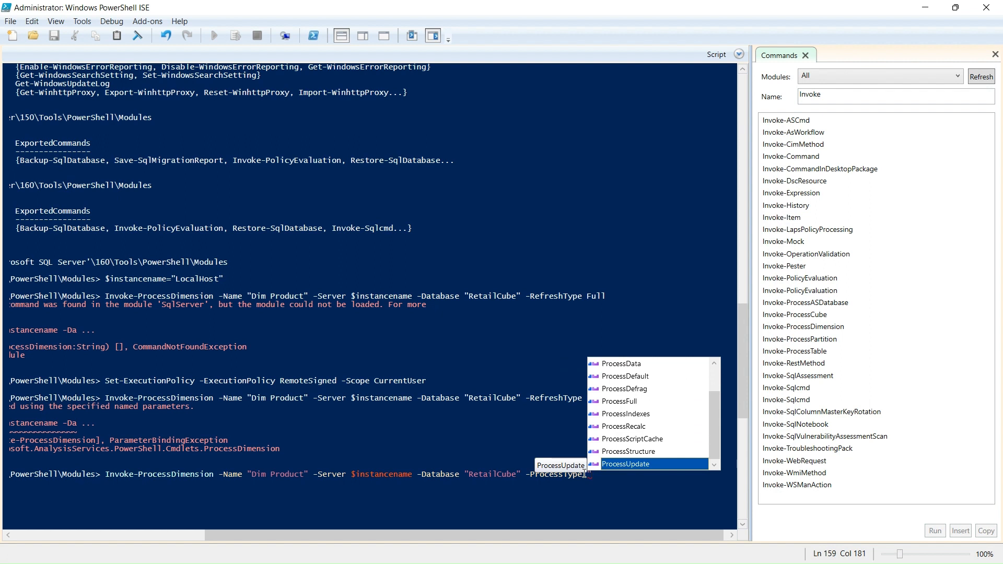
key("Return")
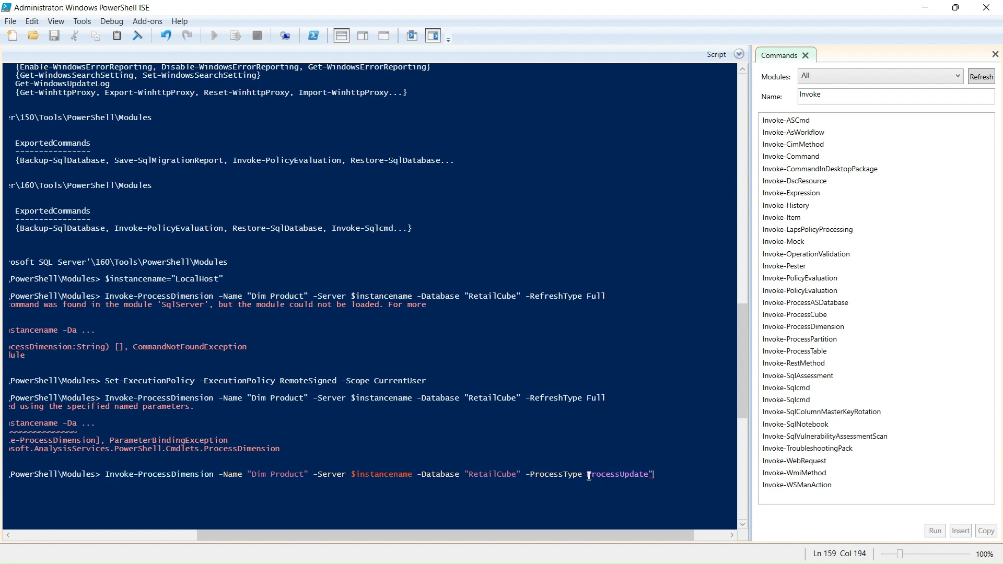
left_click(585, 473)
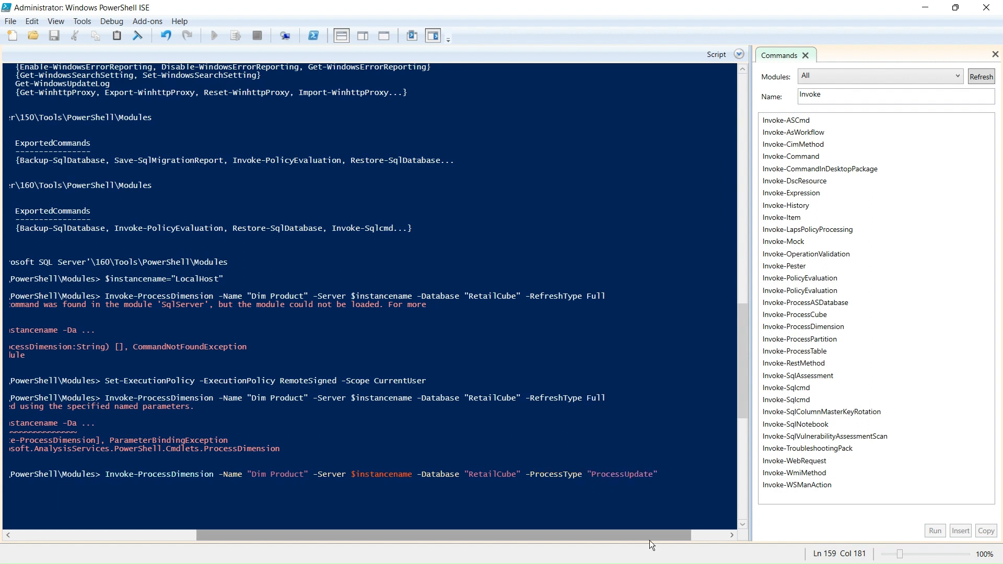
type("\"")
key("Return")
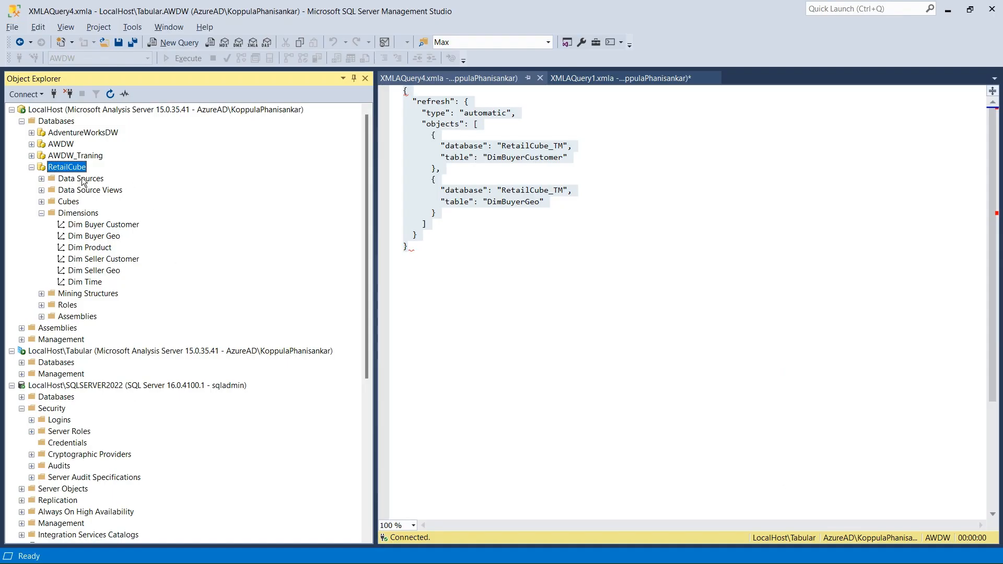
Refresh RetailCube and confirm Dim Product's Last Processed now reads 1/14/2024 3:36:30 PM
right_click(61, 168)
left_click(103, 305)
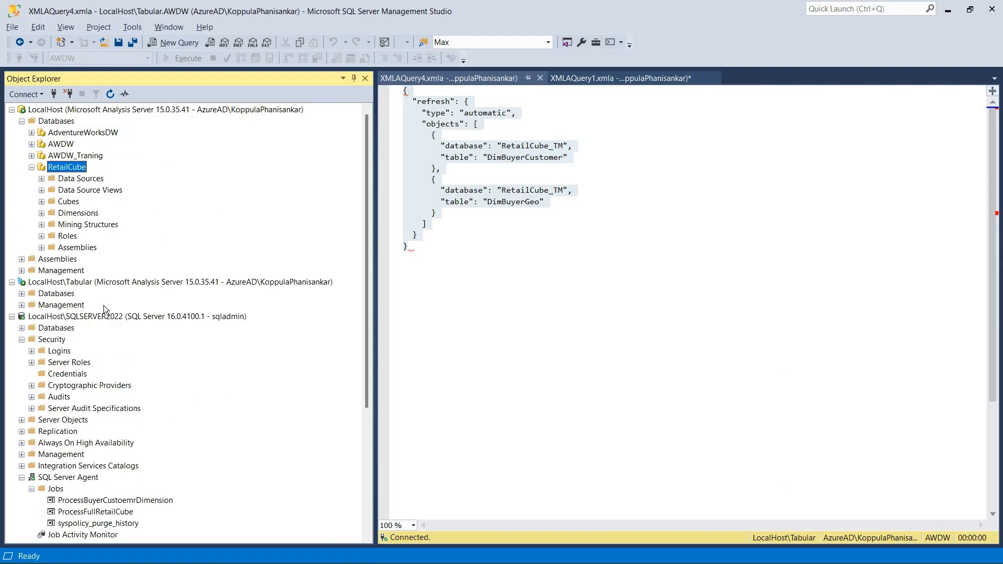
left_click(42, 213)
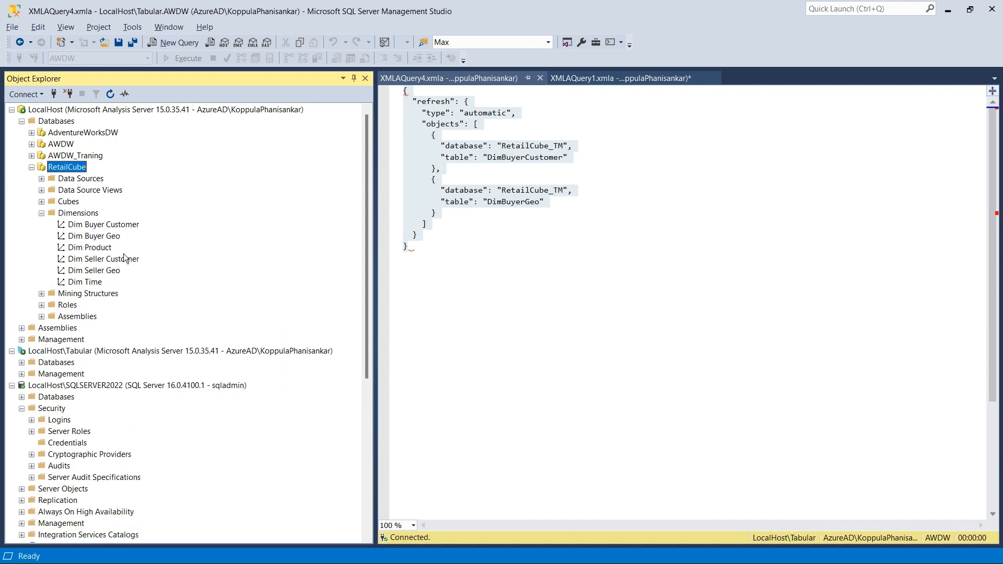
left_click(96, 247)
right_click(96, 248)
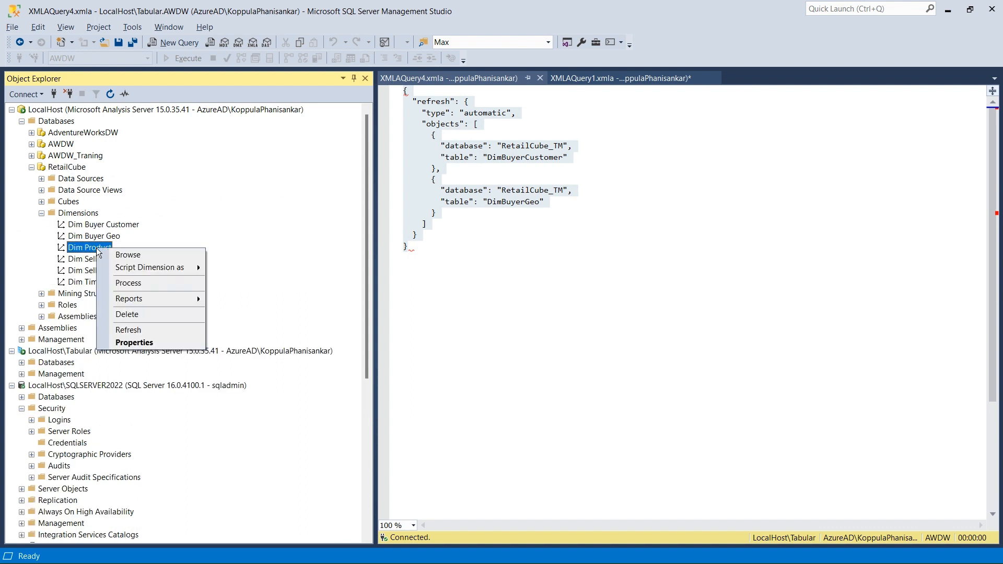
left_click(137, 340)
left_click(629, 228)
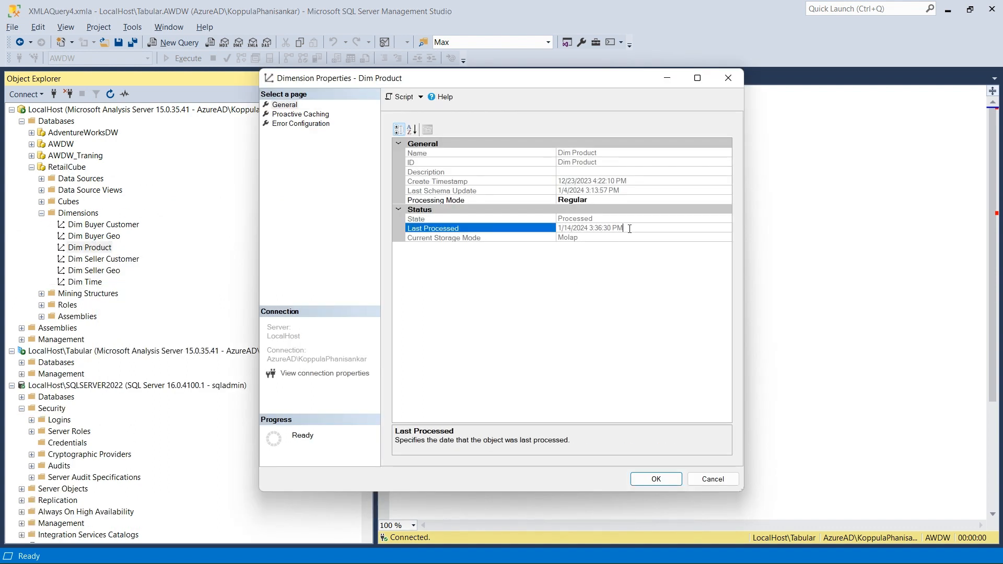
left_click(592, 228)
left_click_drag(637, 229, 557, 230)
left_click(723, 481)
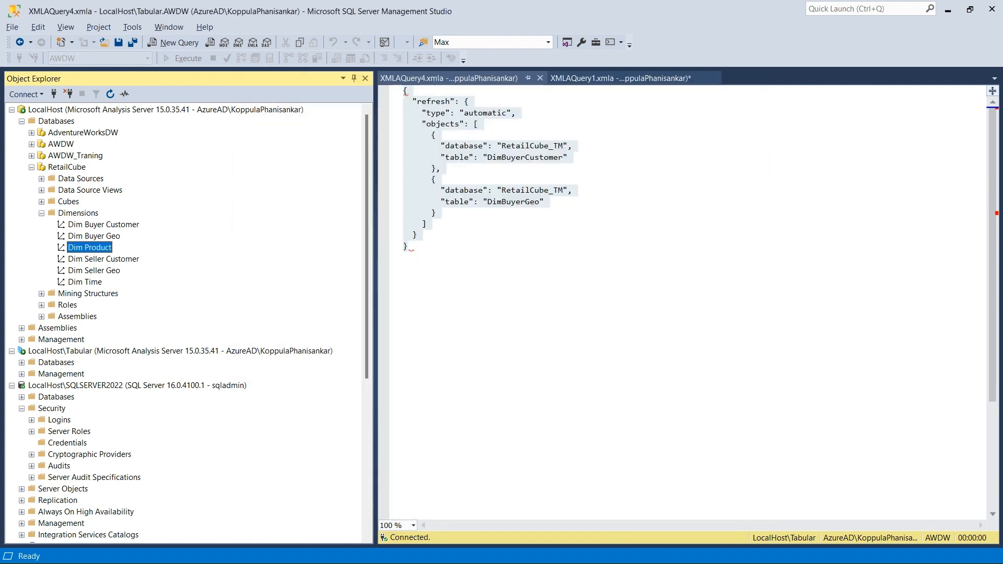
key("alt+Tab")
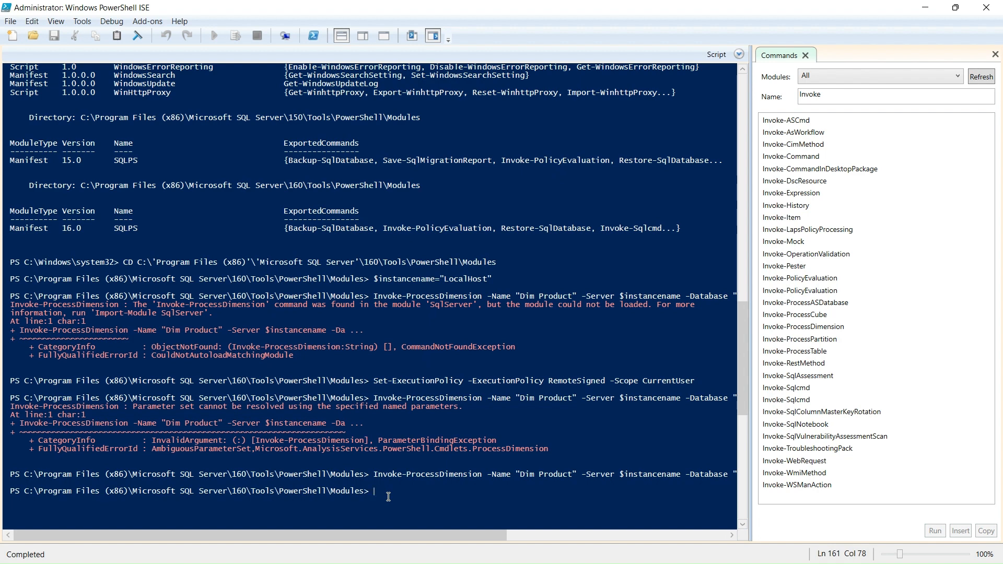
Recall the last command, drop the -Name "Dim Product" argument and tidy the -Database "RetailCube" part
key("Up")
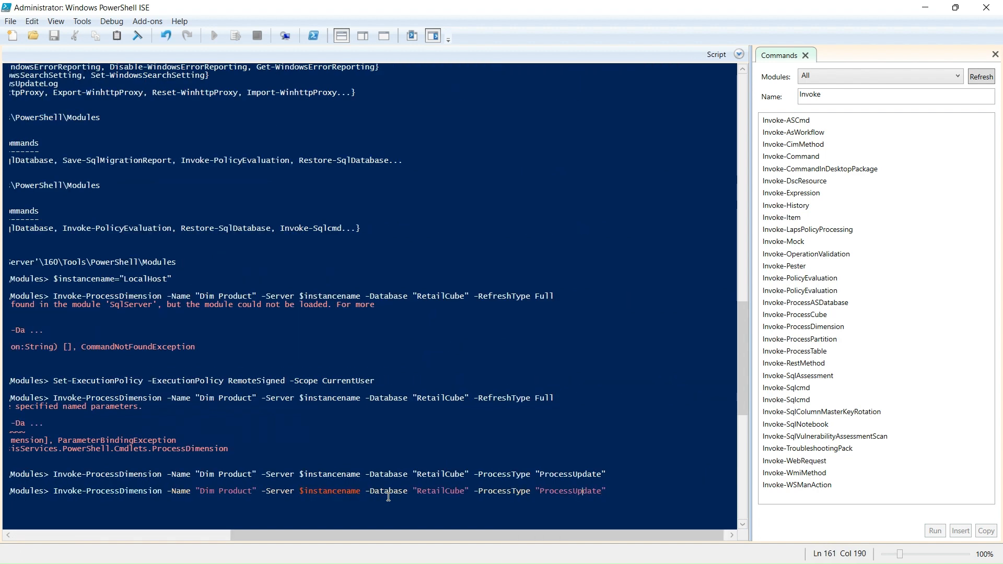
key("Left")
key("Left")
key("Left")
key("Left")
key("Left")
key("Left")
key("Left")
key("Left")
key("Left")
key("Left")
key("Left")
key("Left")
key("Left")
key("Left")
key("Left")
key("Left")
key("Left")
key("Left")
key("Left")
key("Left")
key("Left")
key("Left")
key("Left")
key("Left")
key("Left")
key("Left")
key("Left")
key("Left")
key("Left")
key("Left")
key("Left")
key("Left")
key("Left")
key("Left")
key("Left")
key("Left")
key("Left")
key("Left")
key("Left")
key("Left")
key("Left")
key("Left")
key("Left")
key("Left")
key("Left")
key("Left")
key("Left")
key("BackSpace")
key("BackSpace")
key("BackSpace")
key("BackSpace")
key("BackSpace")
key("BackSpace")
key("BackSpace")
key("BackSpace")
key("BackSpace")
key("BackSpace")
key("BackSpace")
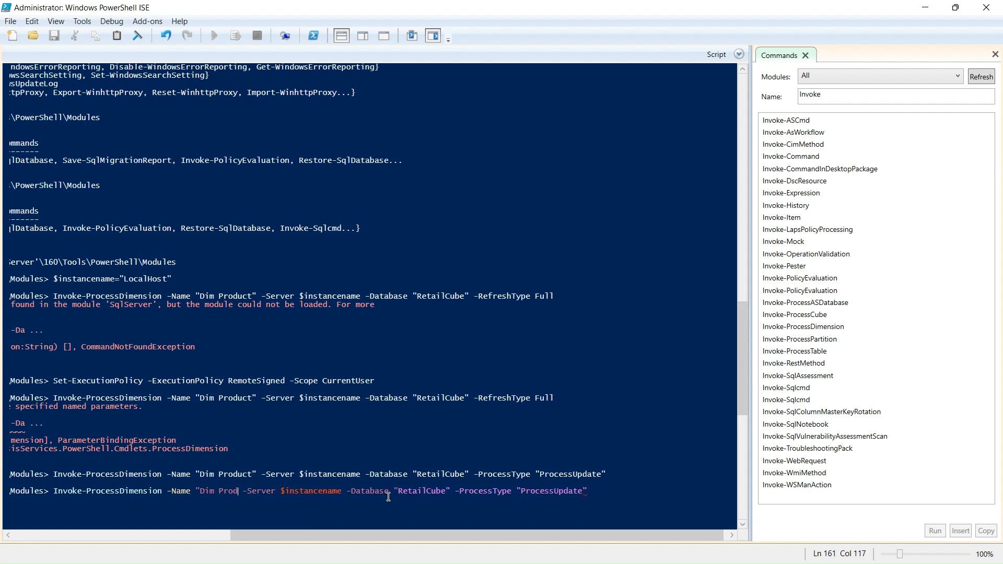
key("BackSpace")
key("BackSpace")
key("BackSpace")
key("BackSpace")
key("BackSpace")
key("BackSpace")
key("BackSpace")
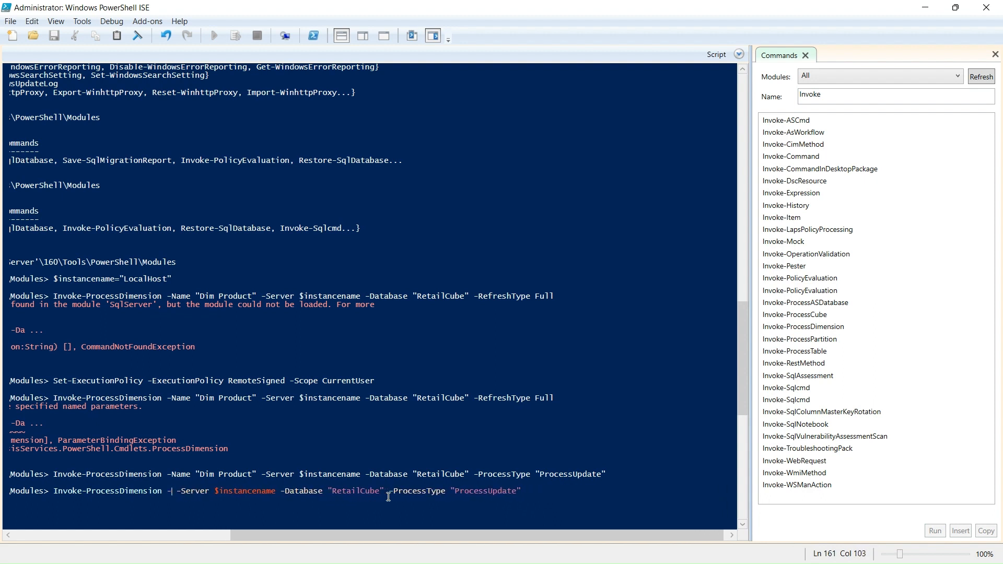
type("Data")
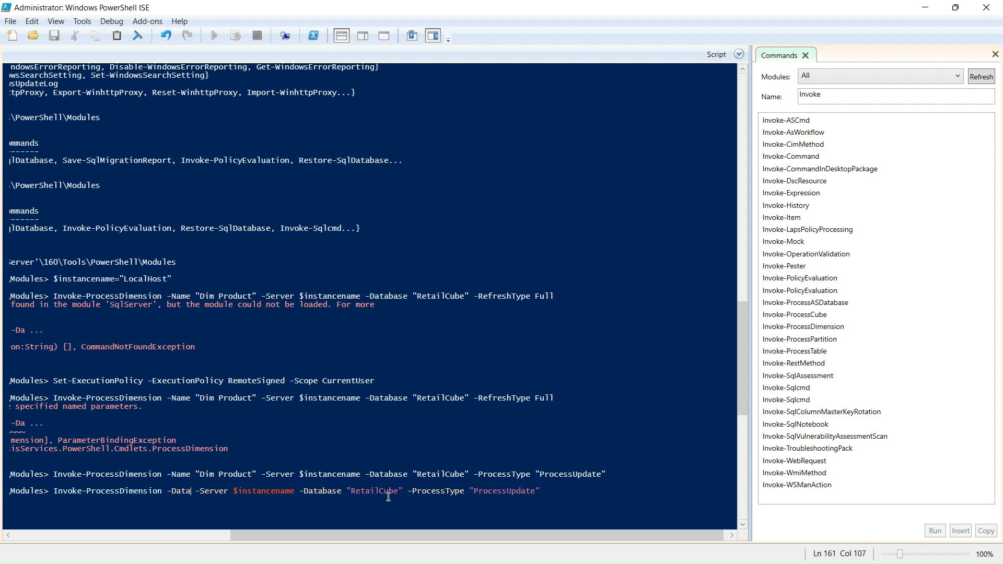
type("base \"Re")
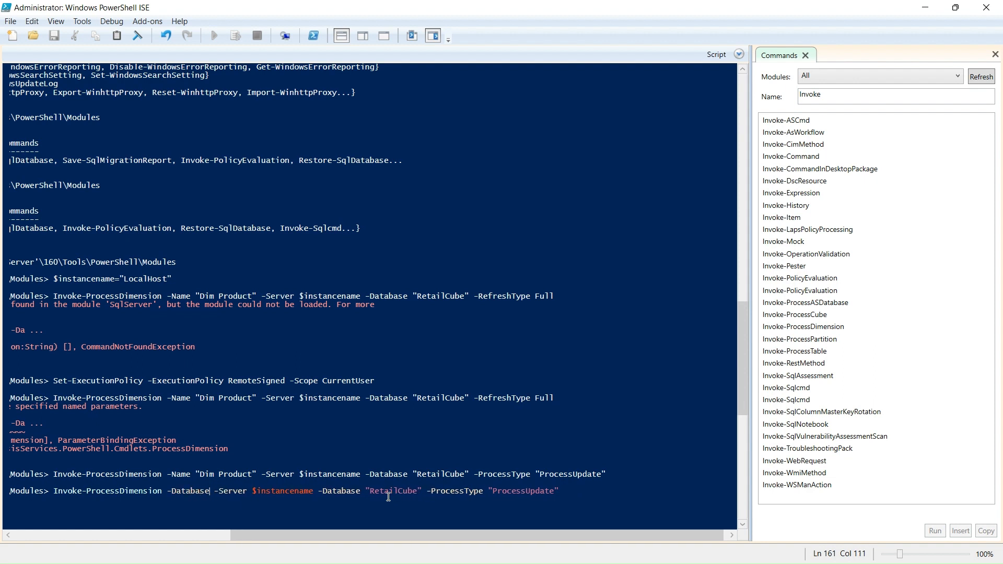
type("tailCube")
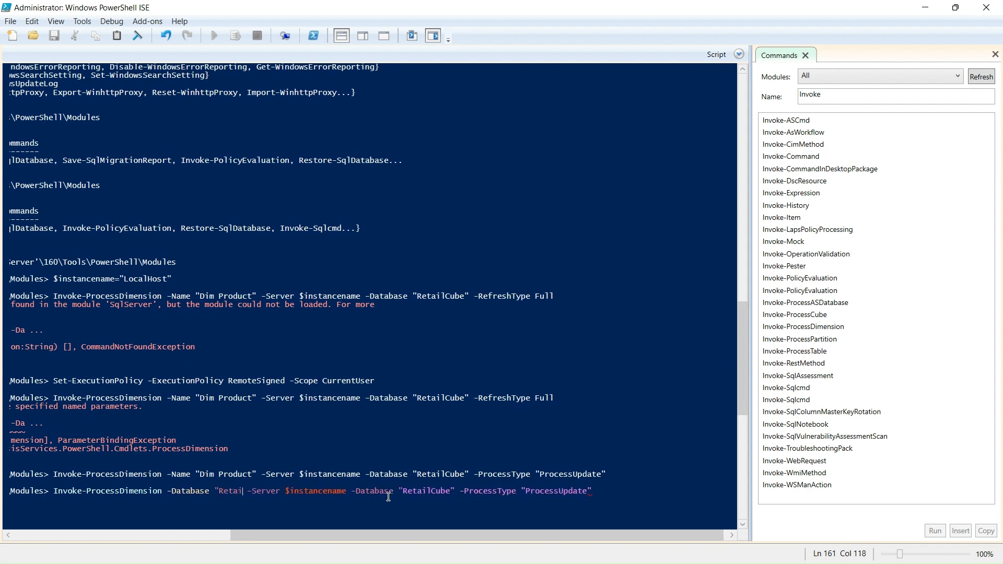
type("\"")
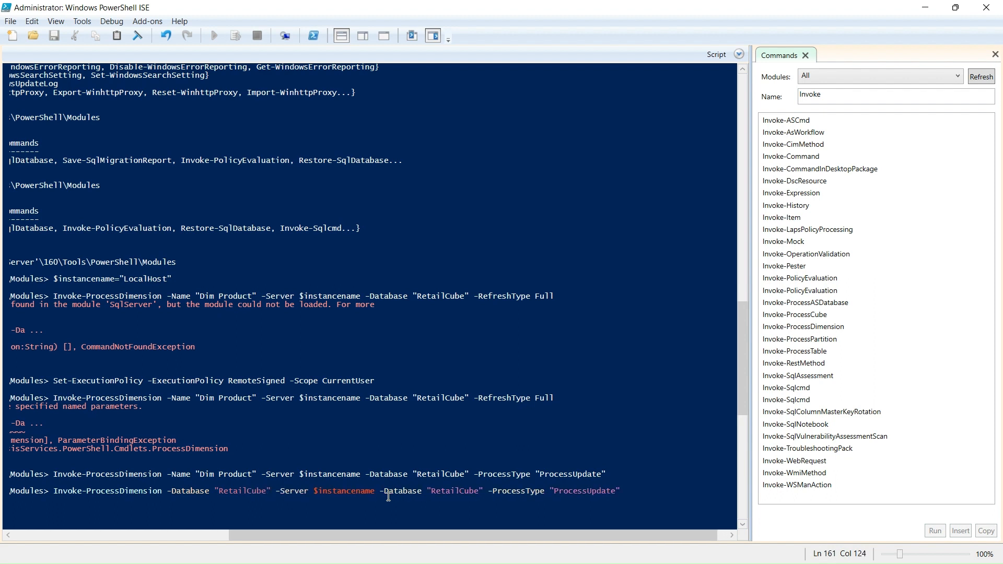
left_click_drag(379, 492, 480, 493)
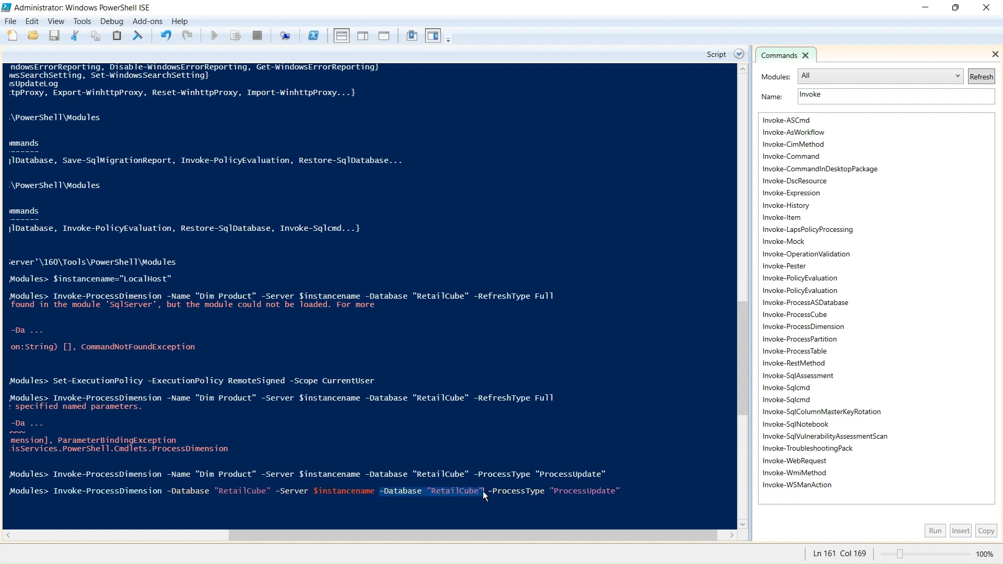
key("Delete")
Replace ProcessUpdate with ProcessFull and run the command, which then prompts for a Name
key("Delete")
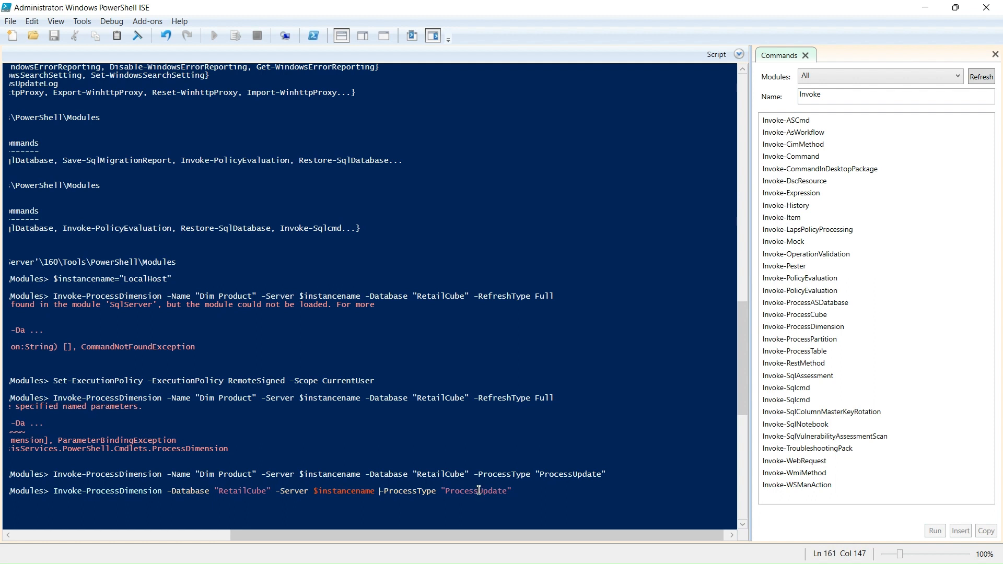
double_click(479, 491)
key("Delete")
key("BackSpace")
key("Down")
key("Down")
key("Down")
key("Down")
key("Down")
key("Down")
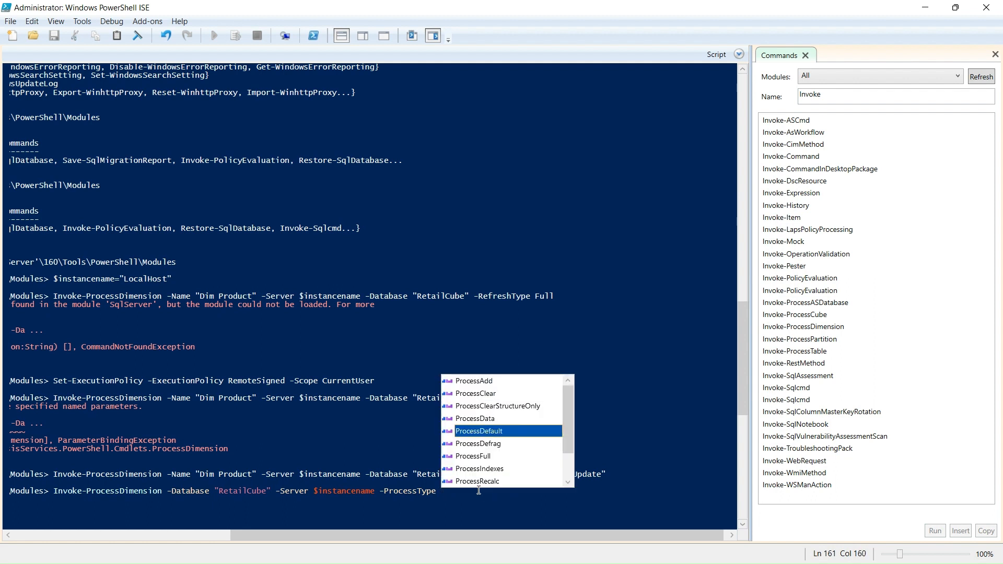
key("Return")
key("Return")
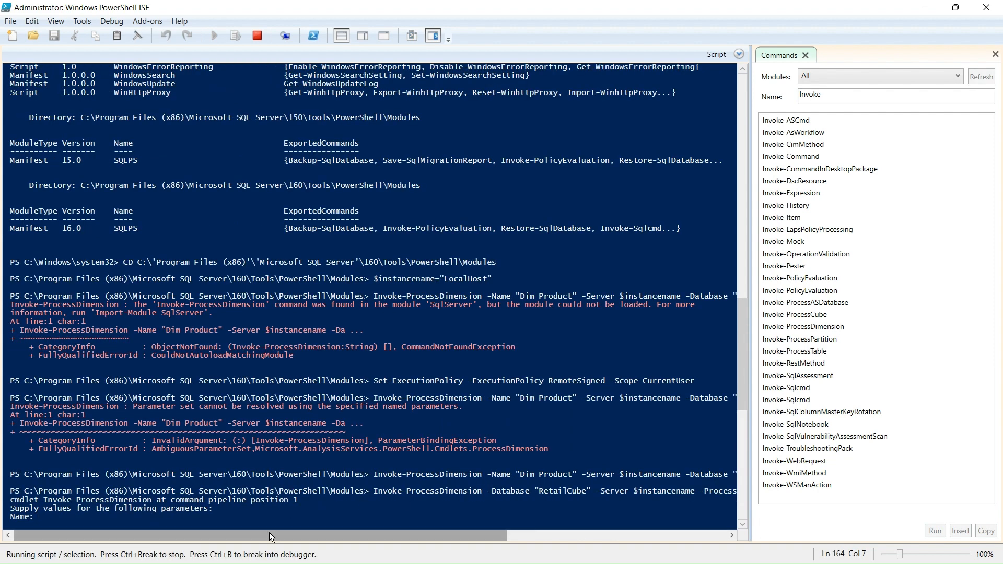
Answer the Name prompt with 'Dim Product' so the ProcessFull dimension command finishes
double_click(438, 491)
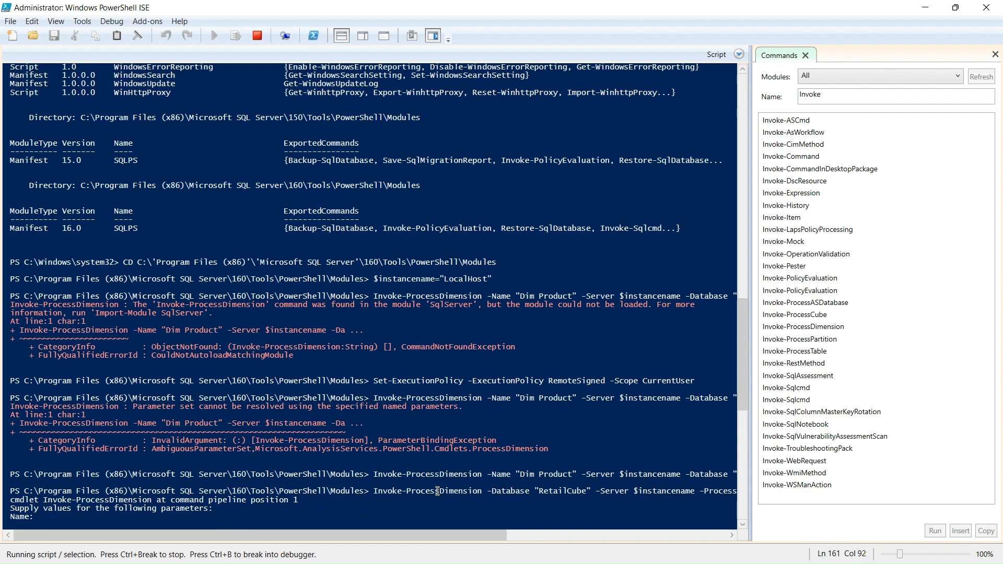
left_click(101, 518)
type("Dim Product")
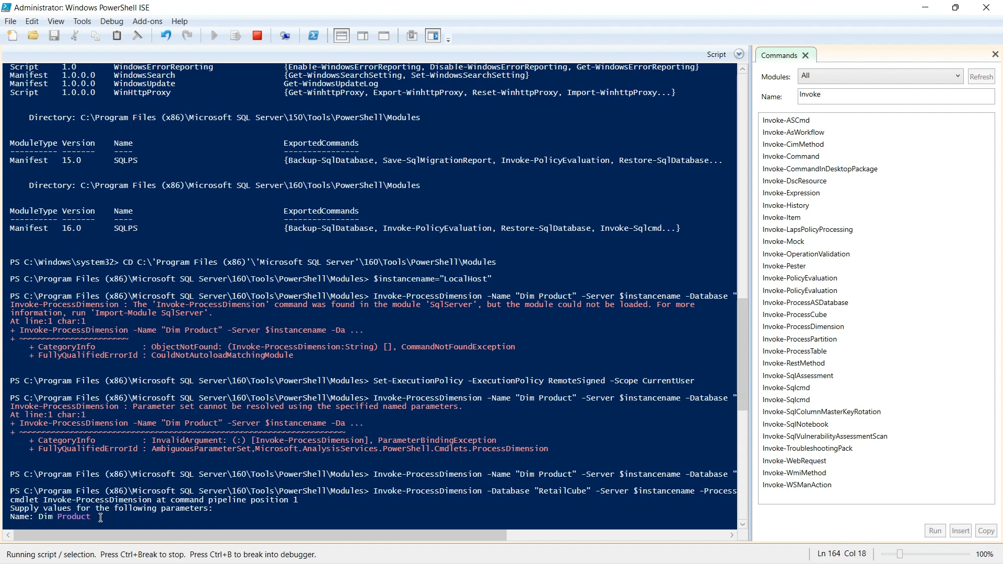
key("Return")
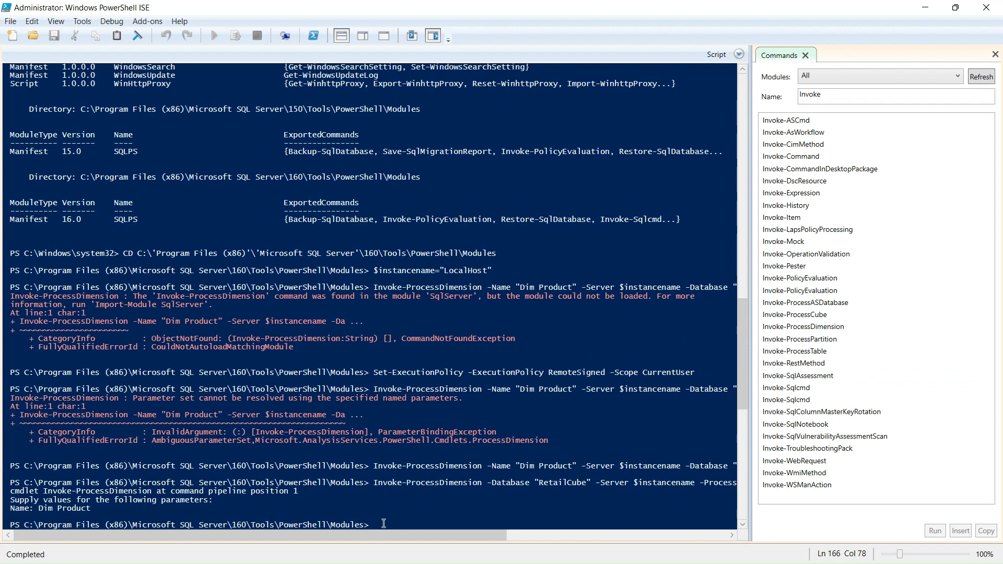
Turn the last command into Invoke-ProcessCube -Name "POC" on RetailCube and run it
key("Up")
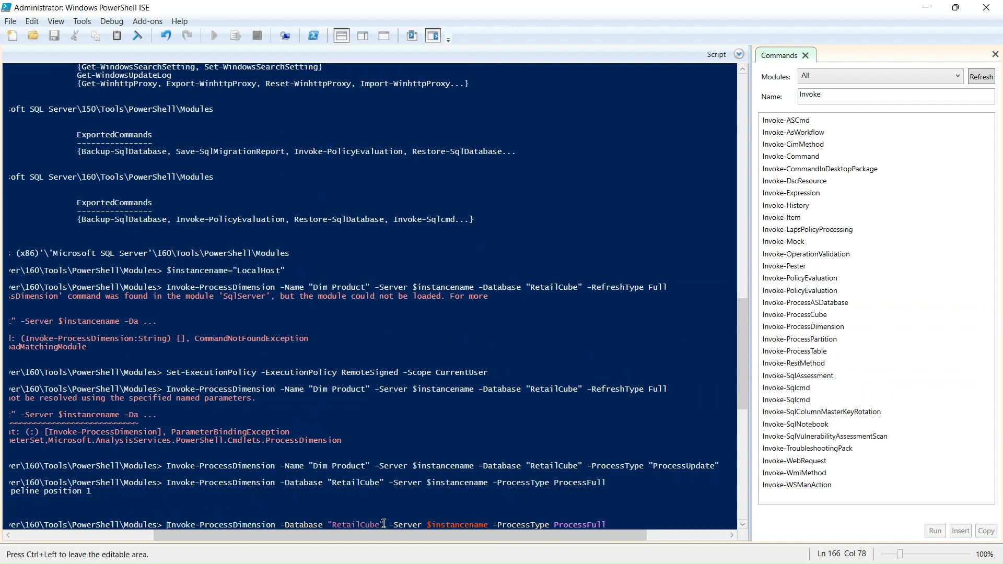
key("Left")
key("Left")
key("Left")
key("Left")
key("Left")
key("Left")
key("Left")
key("Left")
key("Left")
key("Left")
key("Left")
key("Left")
key("Left")
key("Left")
key("Left")
key("Left")
key("Left")
key("Left")
key("Left")
key("Left")
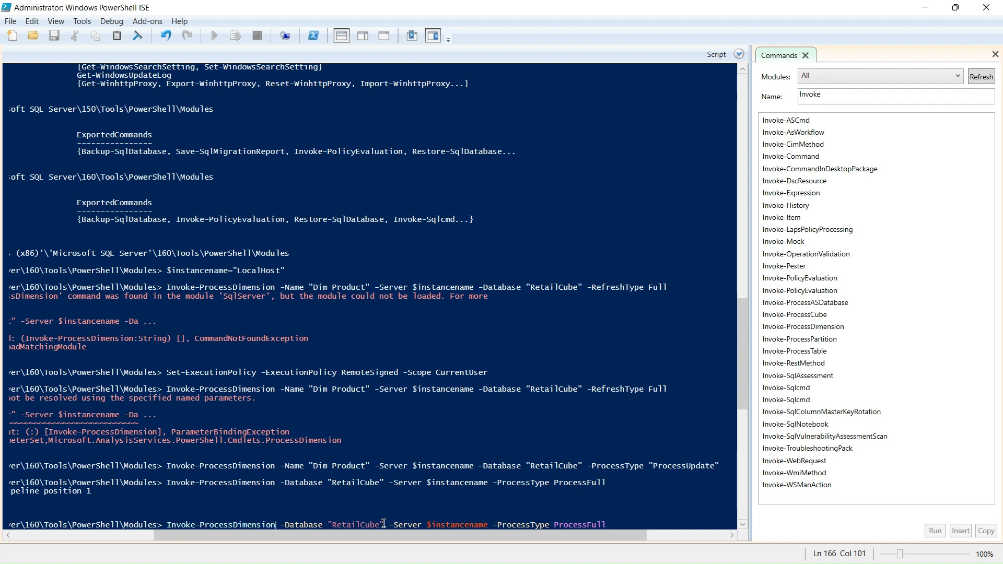
key("BackSpace")
key("BackSpace")
key("BackSpace")
key("BackSpace")
key("BackSpace")
key("BackSpace")
key("BackSpace")
key("BackSpace")
key("BackSpace")
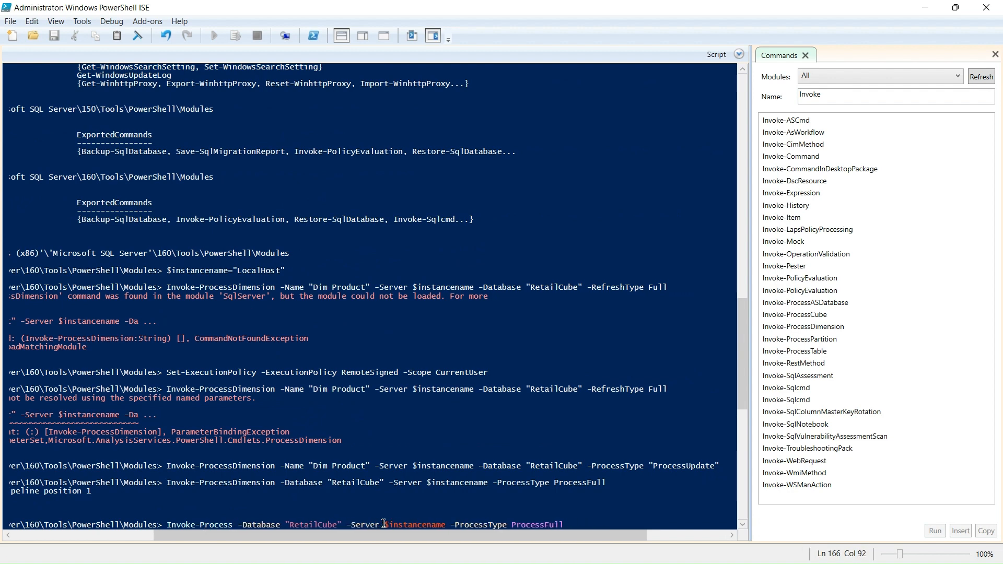
type("Cube")
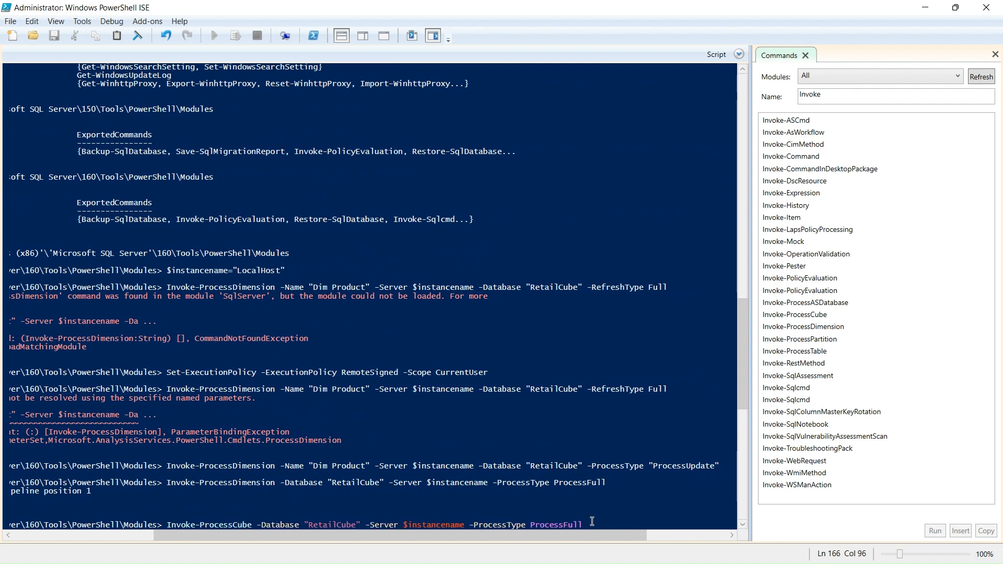
left_click(592, 522)
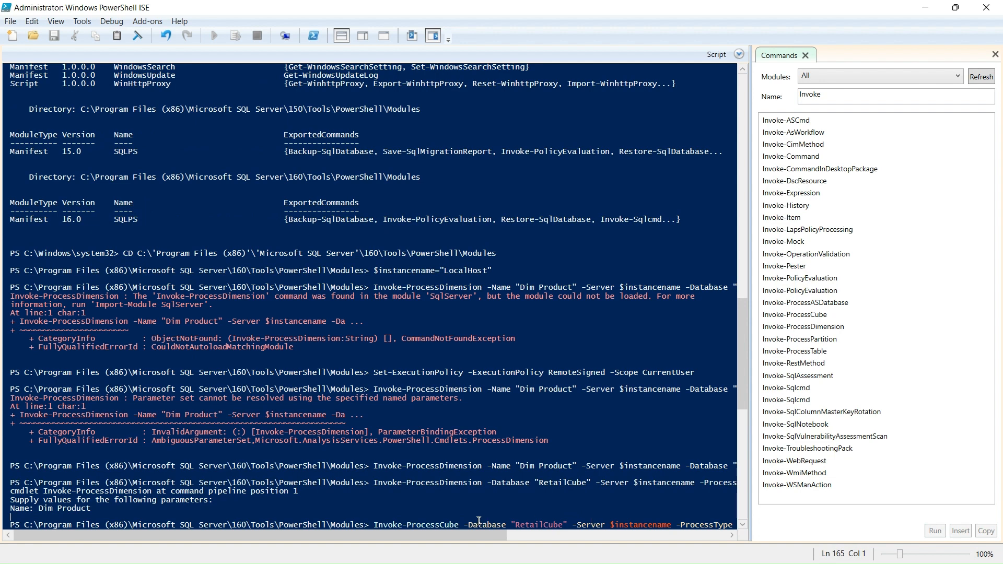
double_click(536, 525)
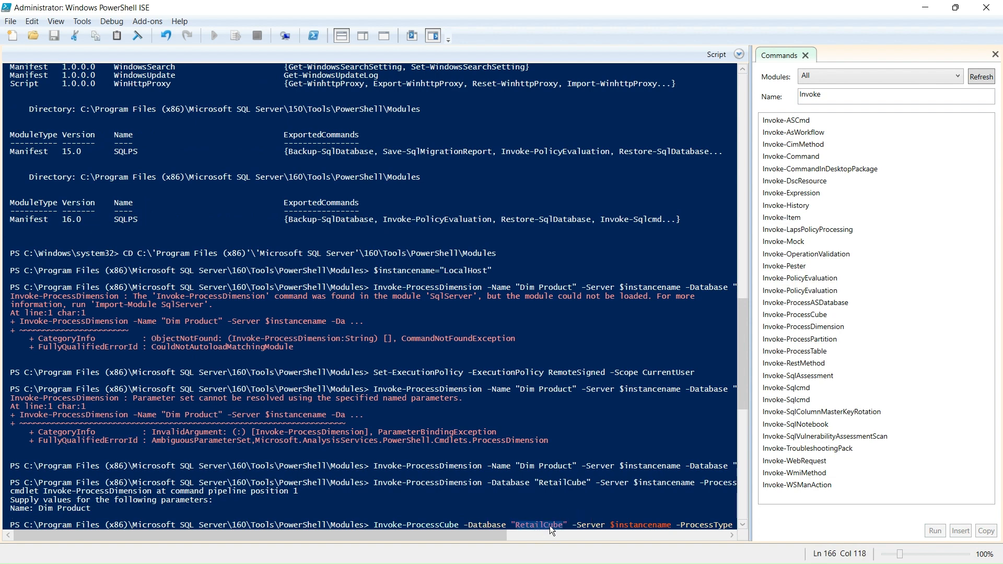
double_click(483, 526)
left_click(465, 525)
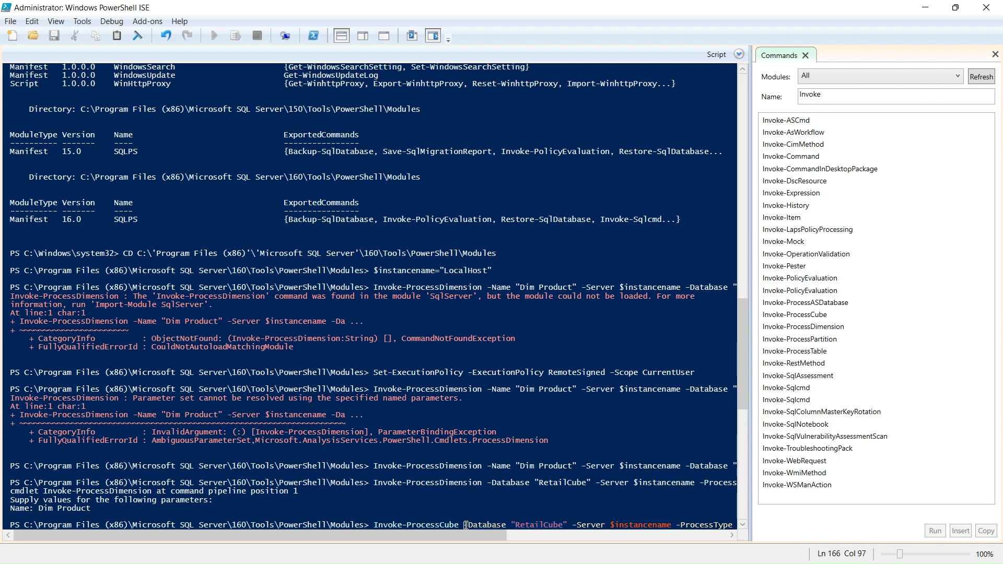
type("-Name -")
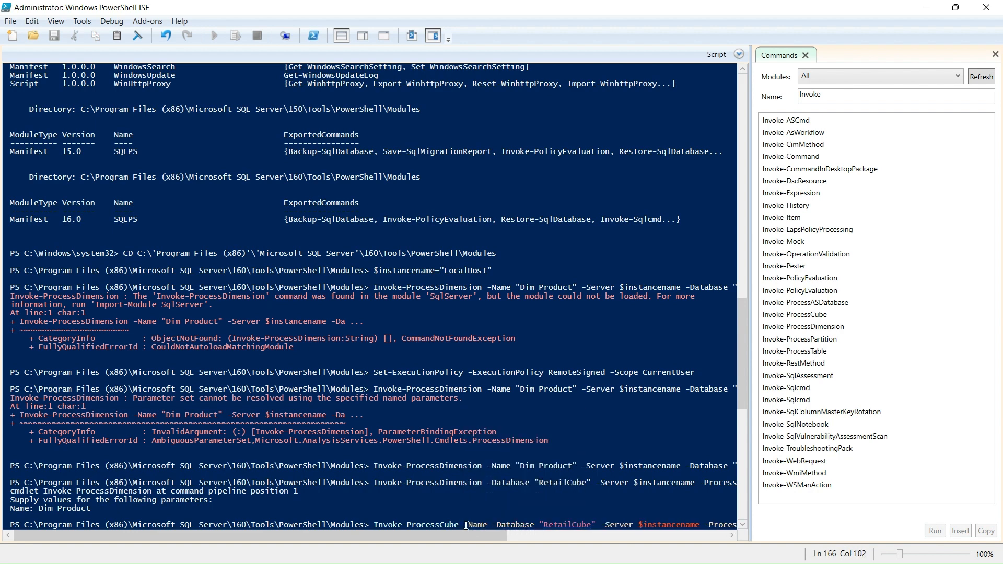
type(" POC")
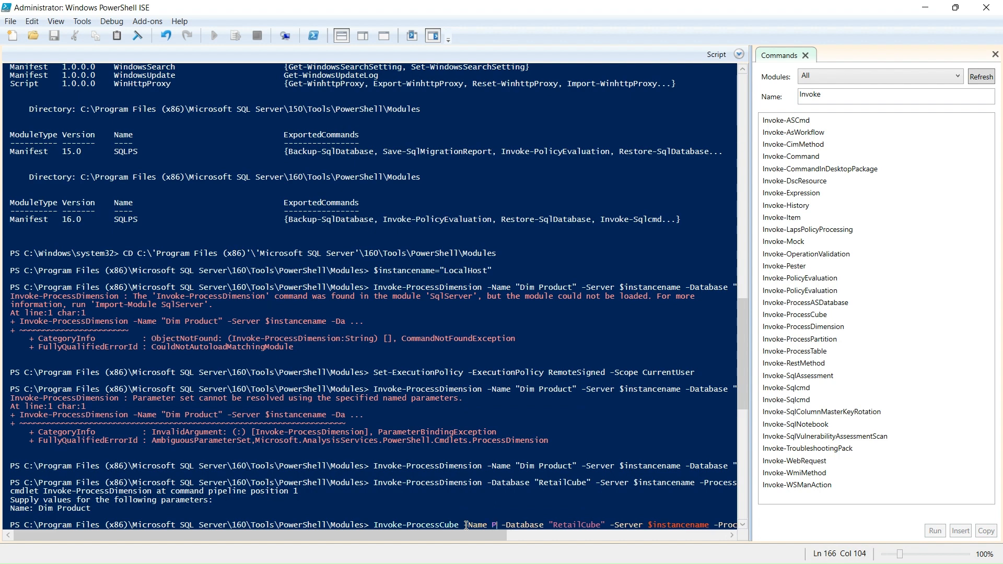
type("\"")
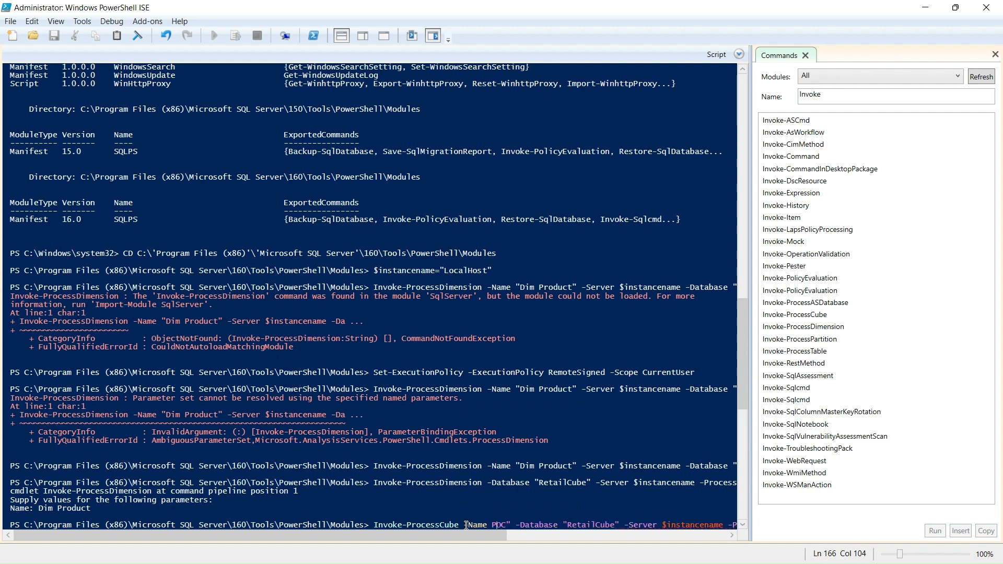
type("\"")
key("Return")
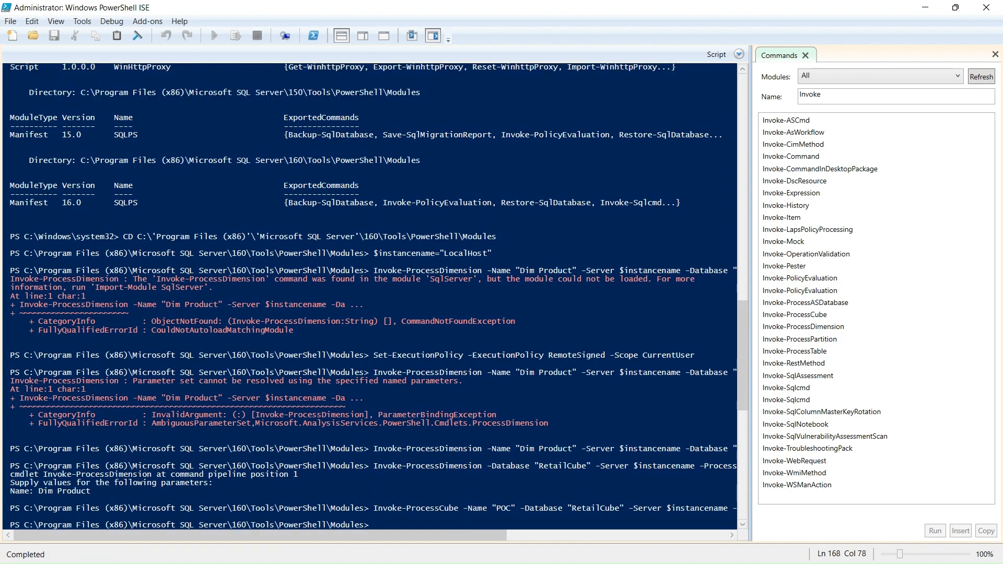
key("alt+Tab")
Refresh the POC cube and verify its properties: Processed, last processed 1/14/2024 3:38:43 PM
left_click(70, 167)
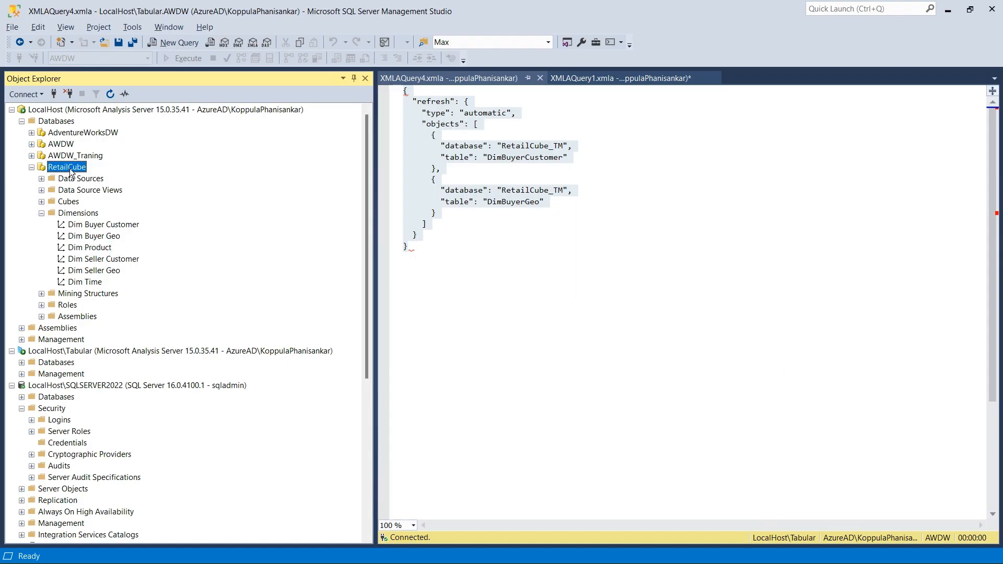
left_click(42, 213)
left_click(41, 202)
right_click(75, 213)
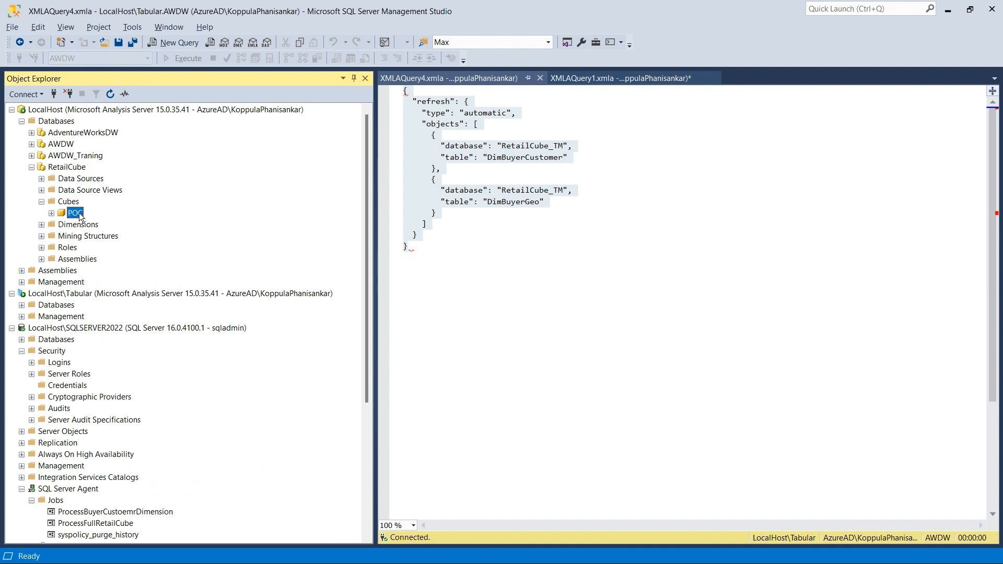
left_click(130, 291)
right_click(76, 213)
left_click(102, 311)
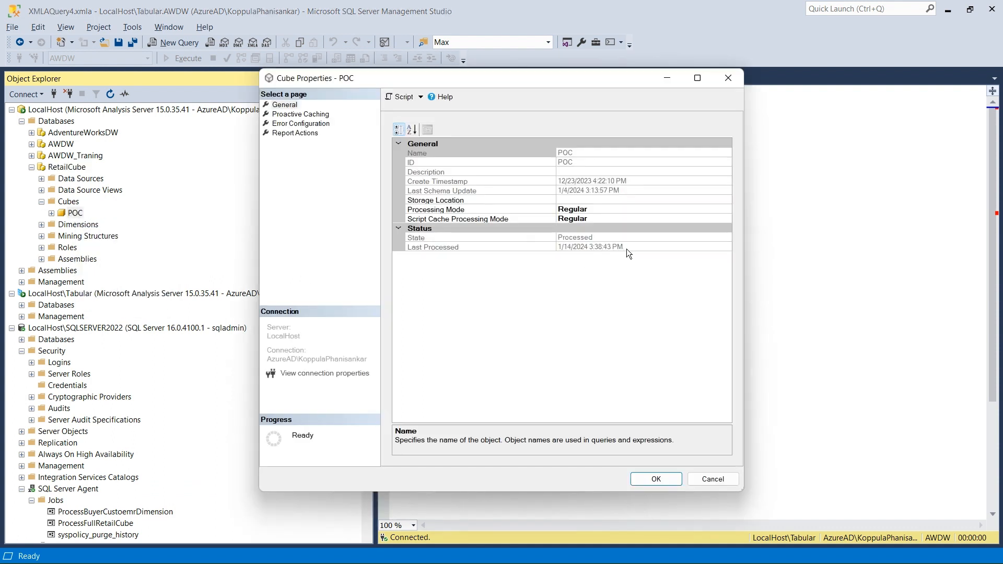
left_click(628, 248)
left_click(706, 479)
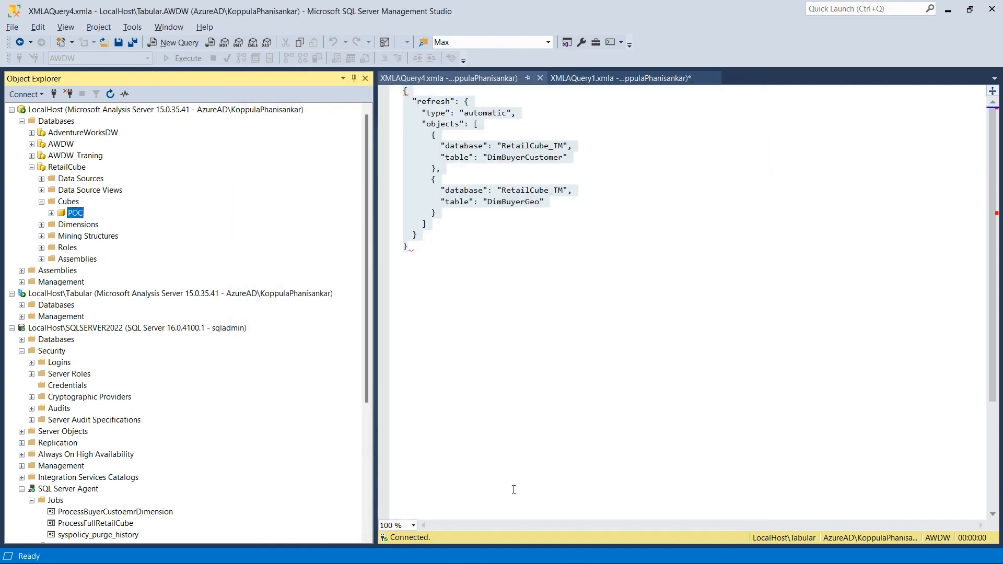
key("alt+Tab")
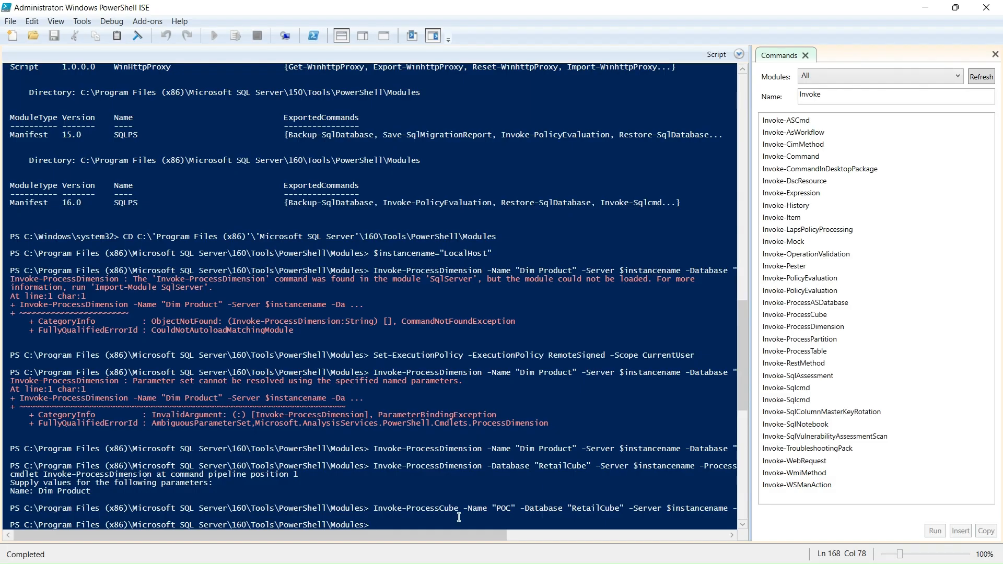
Assign $instancename="Localhost\Tabular" at the console prompt
left_click(403, 521)
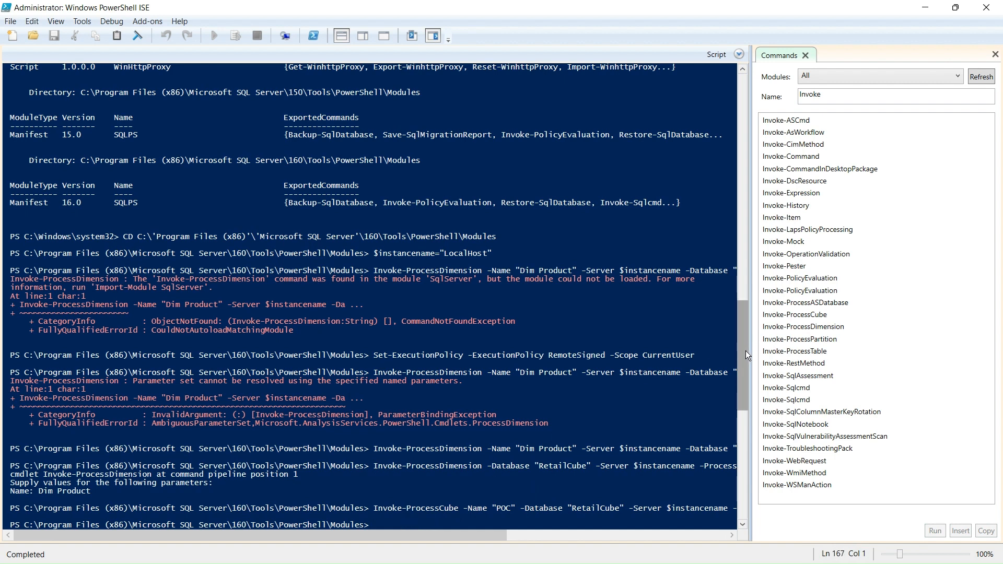
left_click_drag(745, 349, 745, 451)
left_click(398, 100)
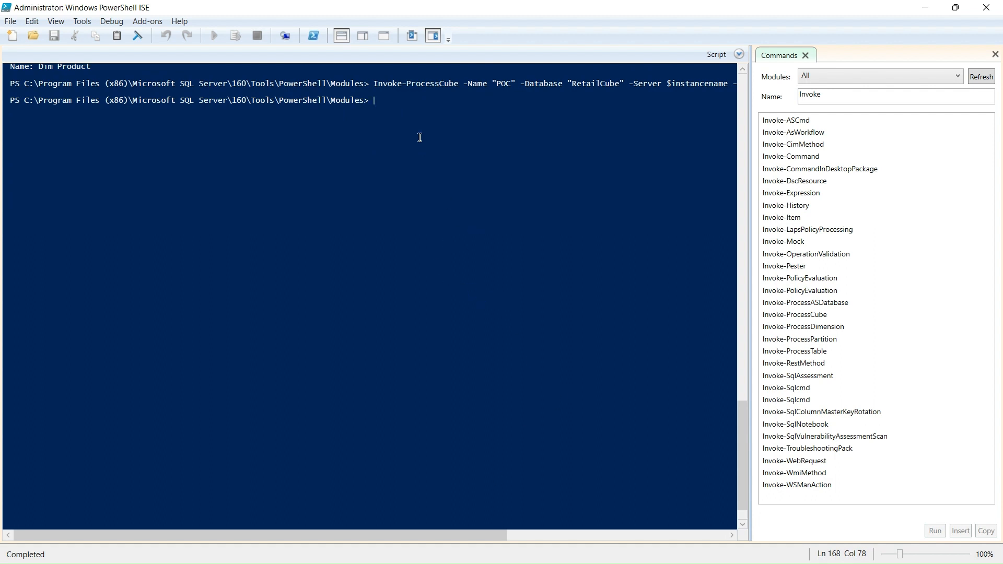
type("$i")
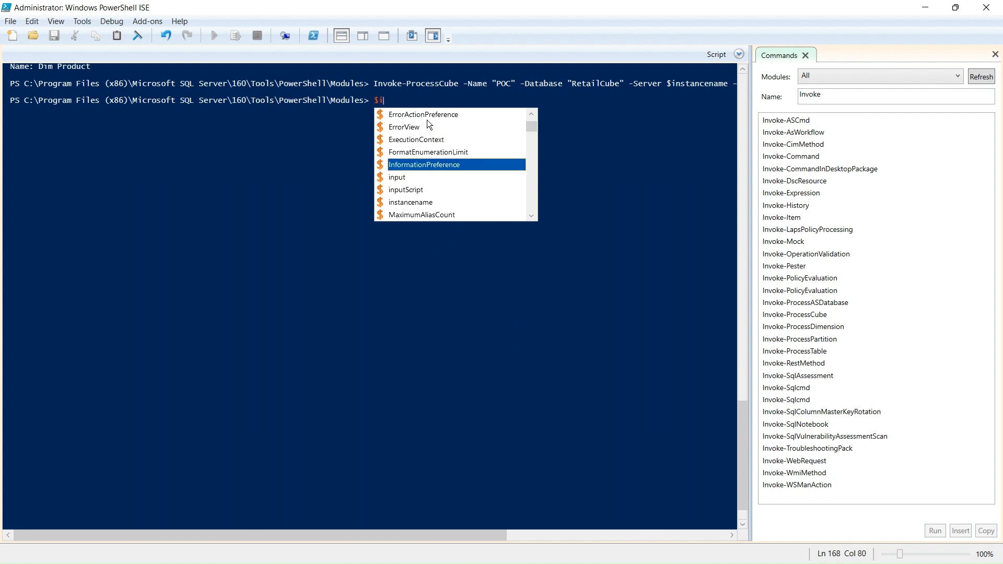
type("nstance")
key("Tab")
type("=")
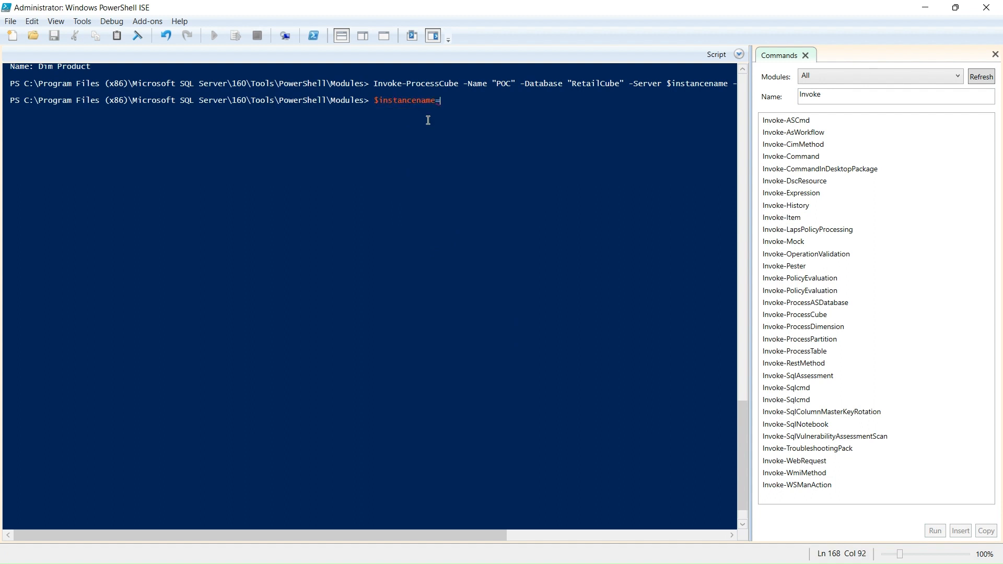
type("\"Localhost\\Tabula")
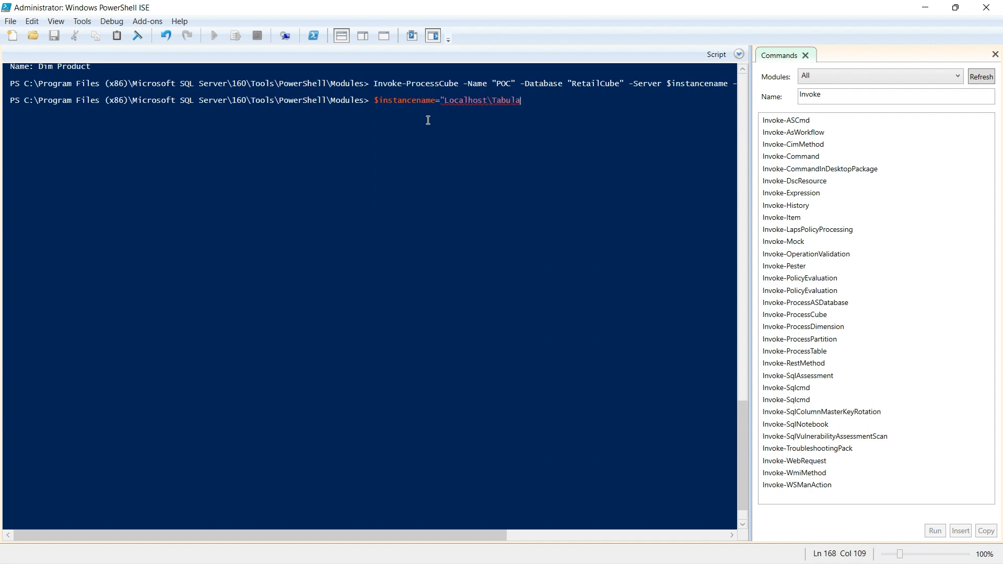
type("r\"")
key("Return")
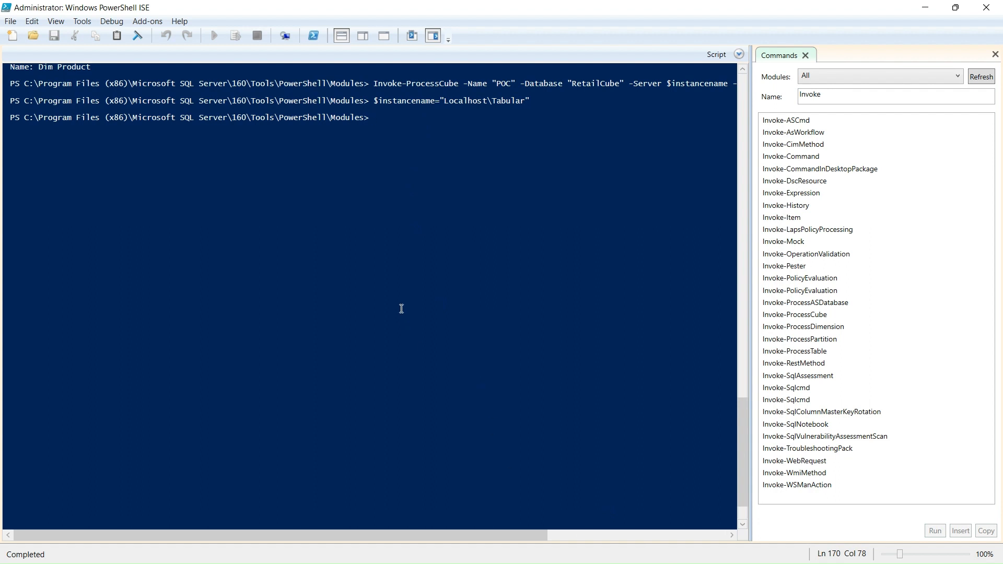
type("Inov")
type("ke")
key("BackSpace")
key("BackSpace")
key("BackSpace")
key("BackSpace")
key("BackSpace")
key("BackSpace")
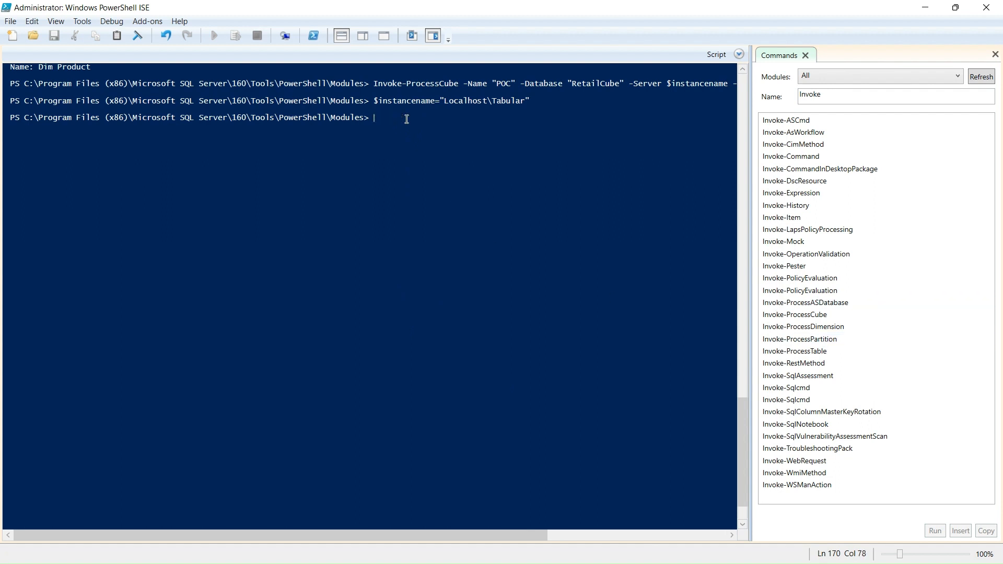
Insert Invoke-ProcessTable from the Commands pane and begin its -TableName value with a quote
left_click(817, 353)
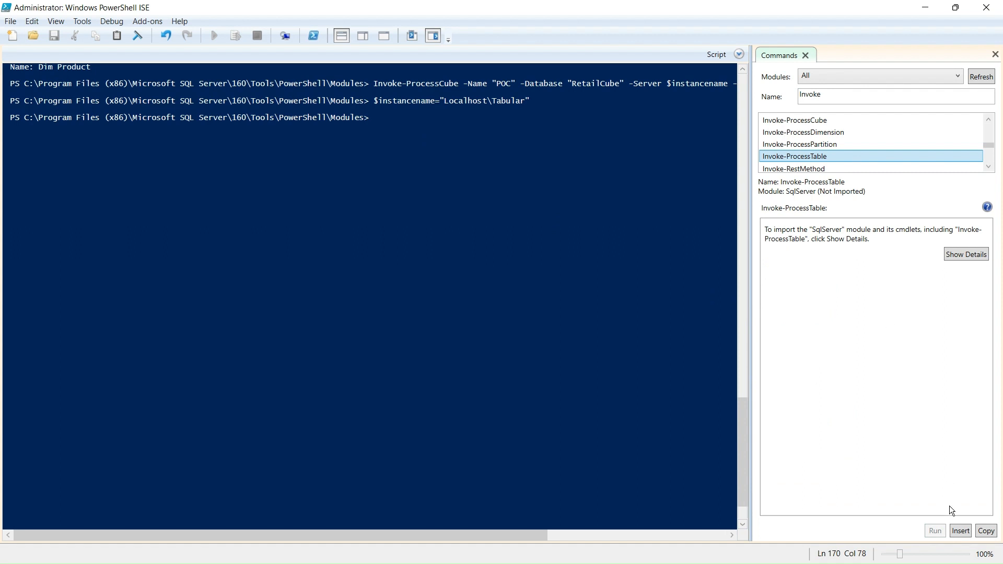
left_click(957, 527)
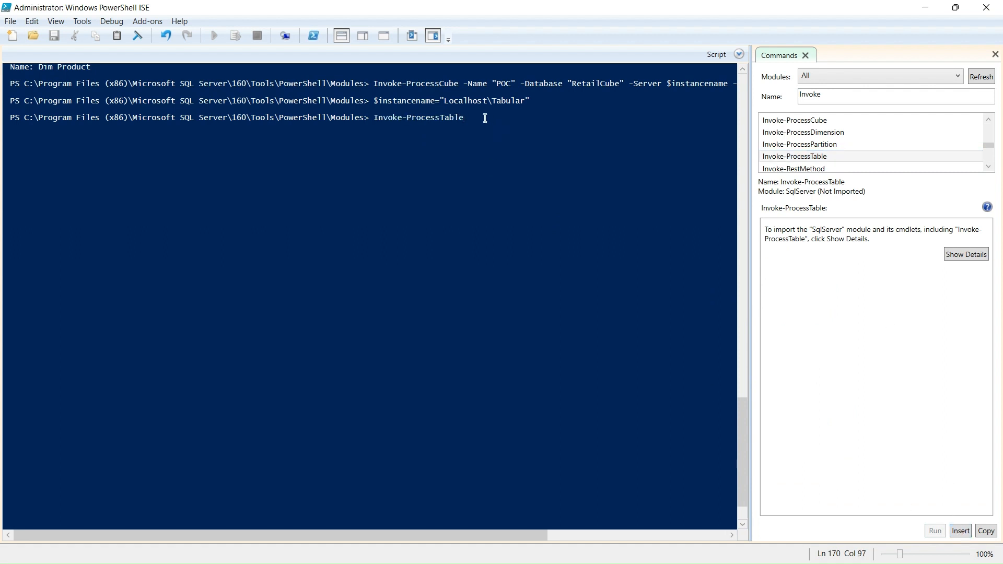
type("-Tab")
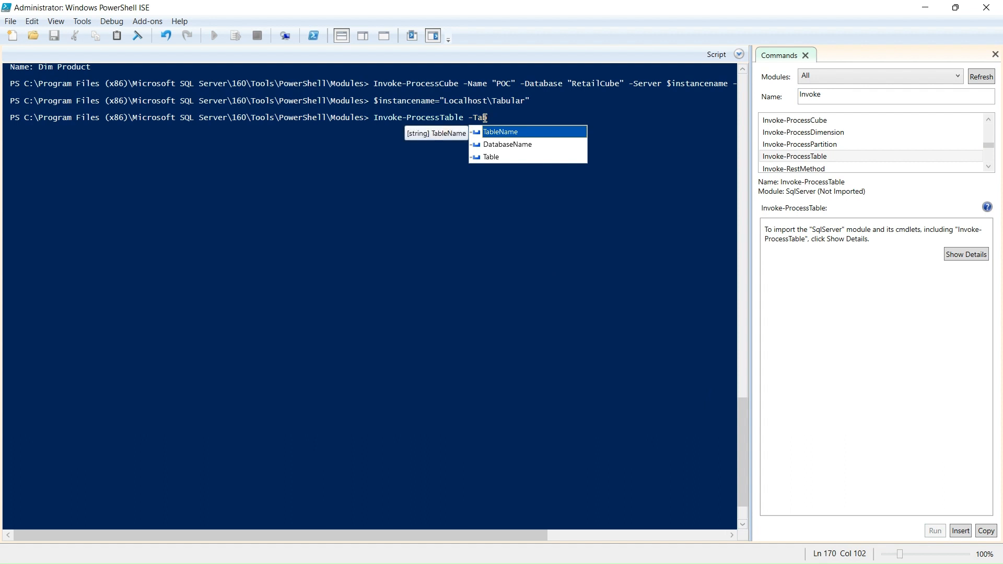
key("Tab")
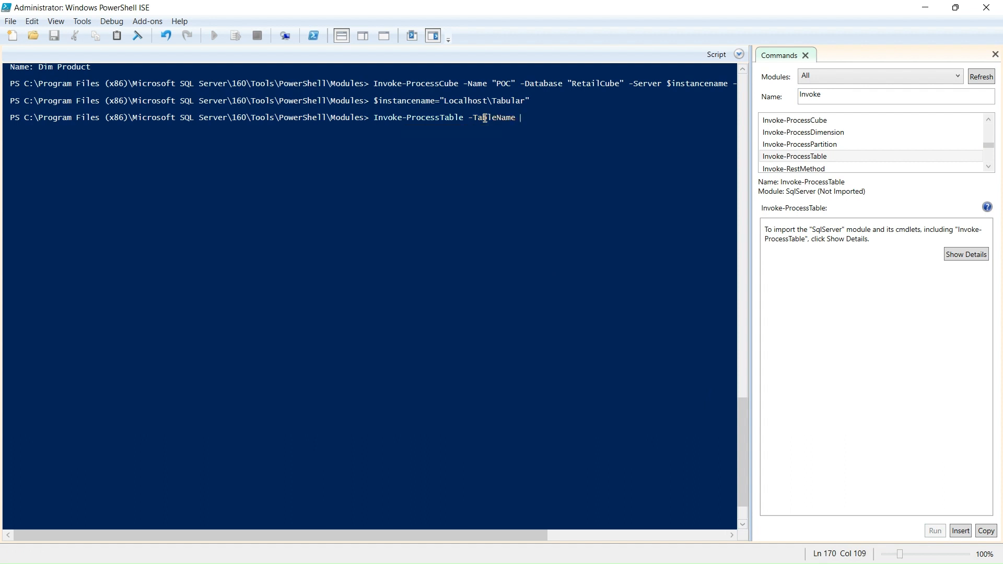
type("\"")
left_click(346, 563)
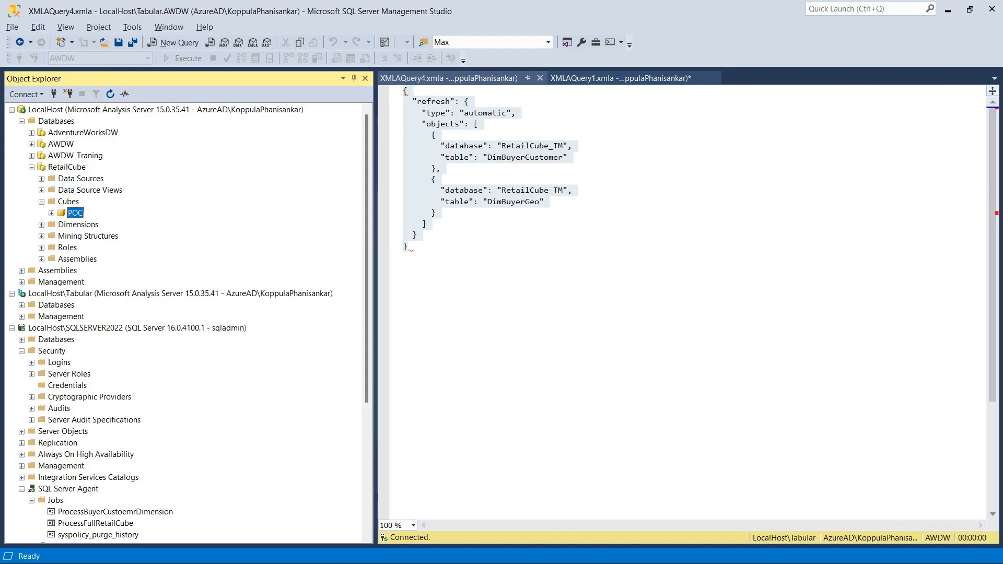
Check DimProduct in RetailCube_TM on LocalHost\Tabular: last refreshed 1/14/2024 2:57:15 PM
left_click(22, 122)
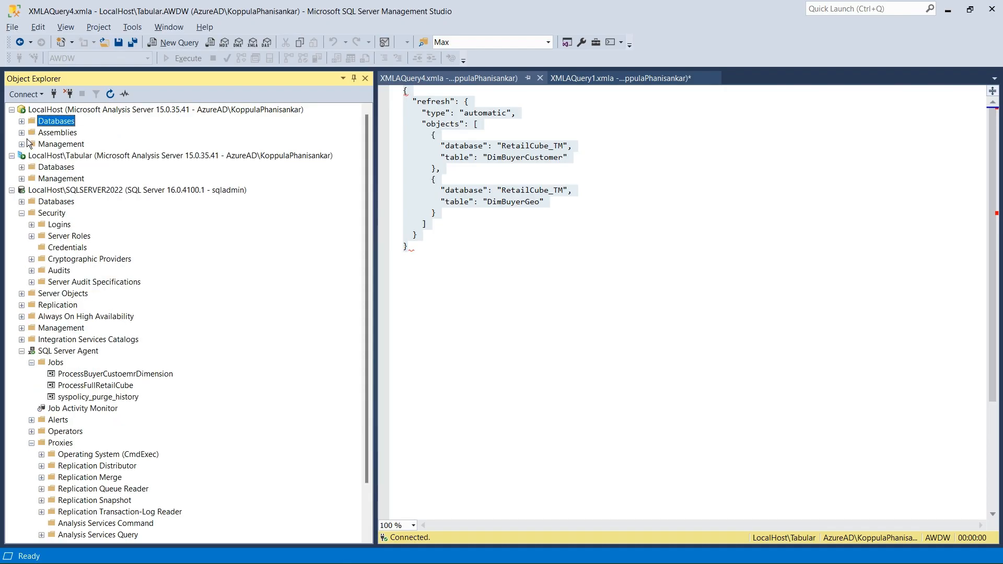
left_click(22, 167)
left_click(98, 272)
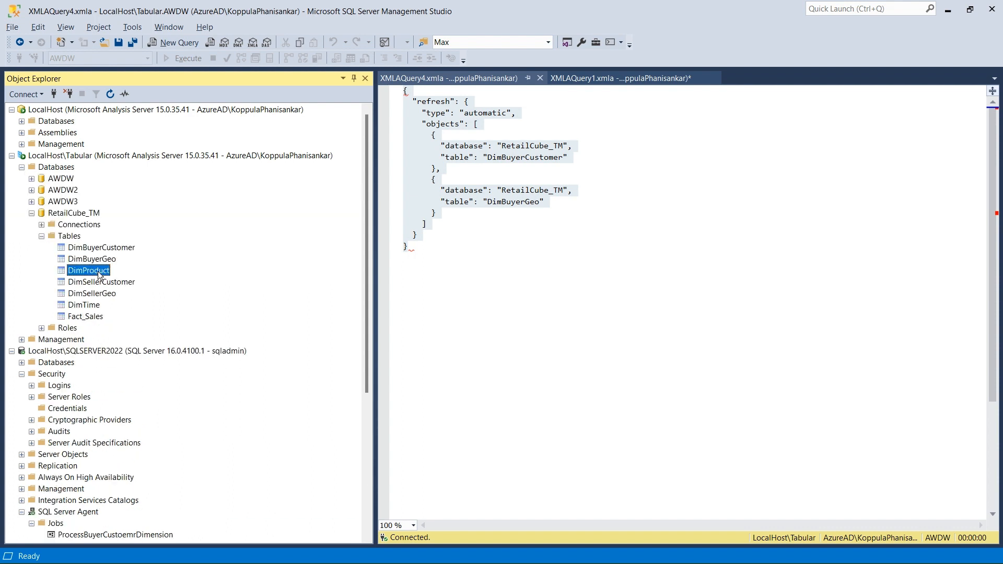
right_click(99, 276)
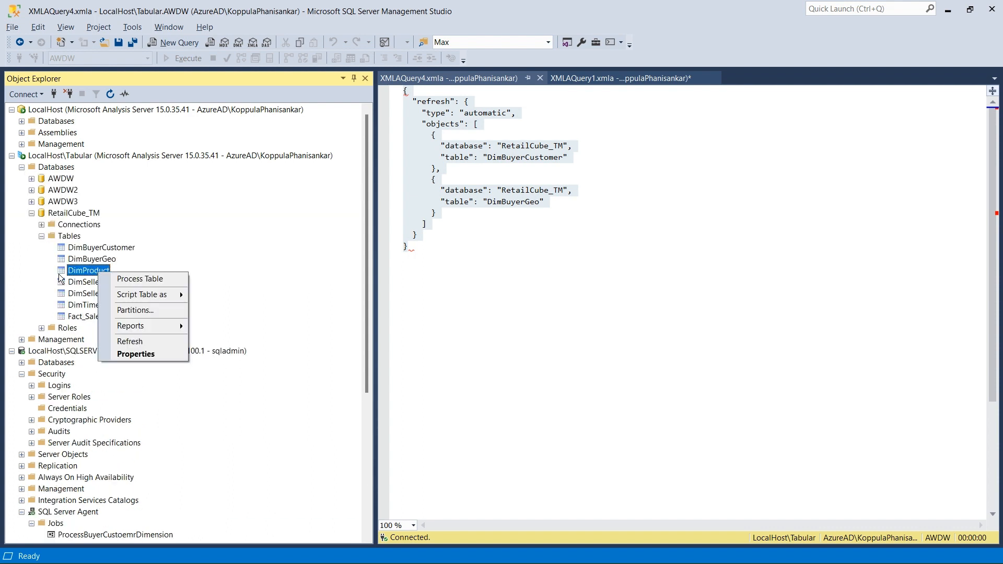
left_click(126, 352)
right_click(97, 271)
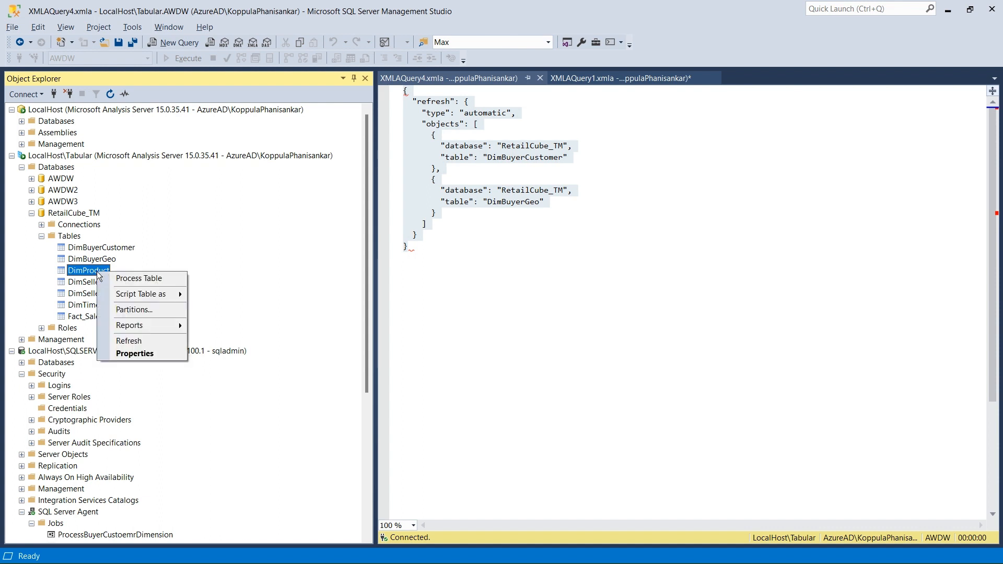
left_click(131, 353)
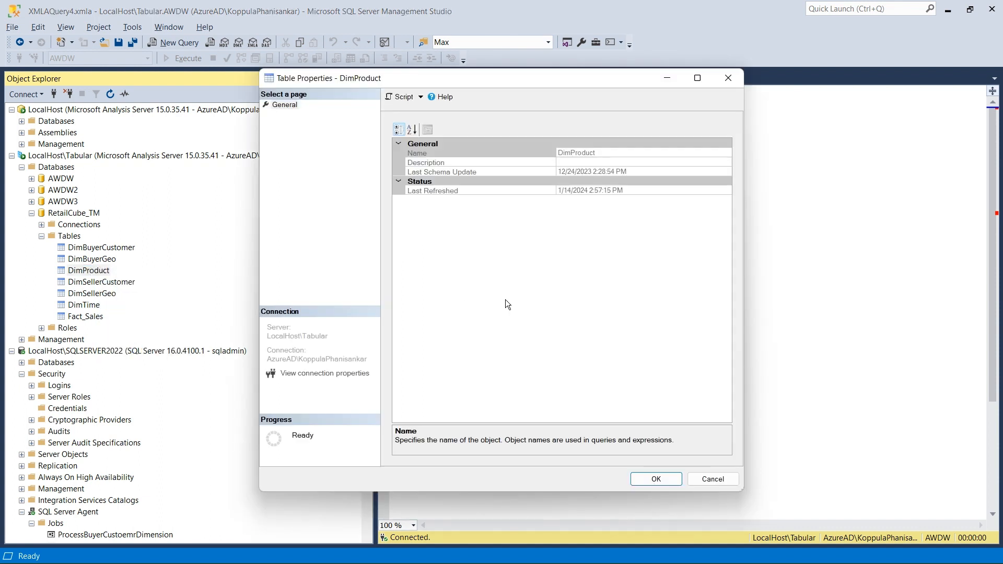
left_click(631, 190)
left_click(708, 476)
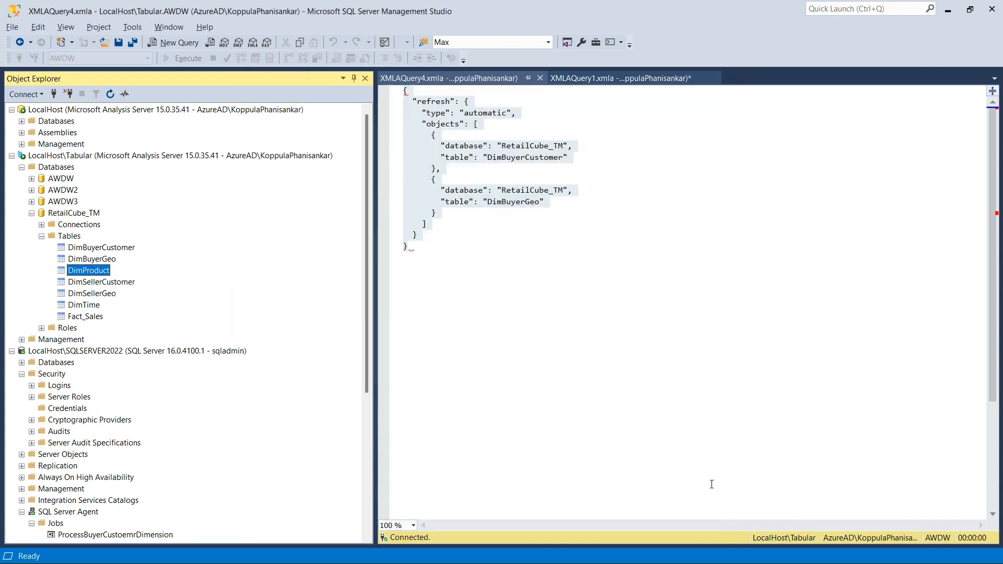
key("alt+Tab")
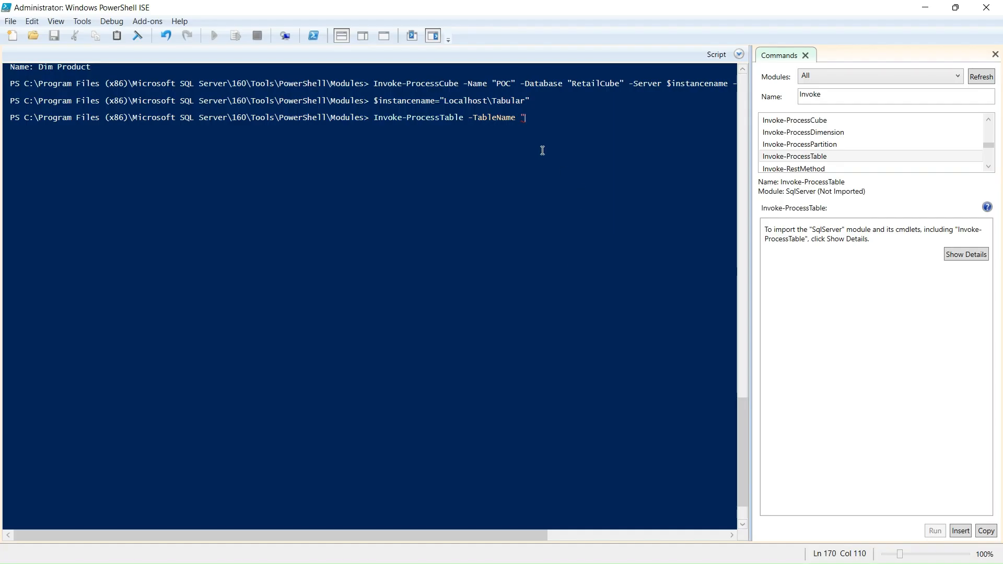
Complete Invoke-ProcessTable for DimProduct on $instancename, RetailCube_TM, RefreshType Full, and run it
type("DimProduct")
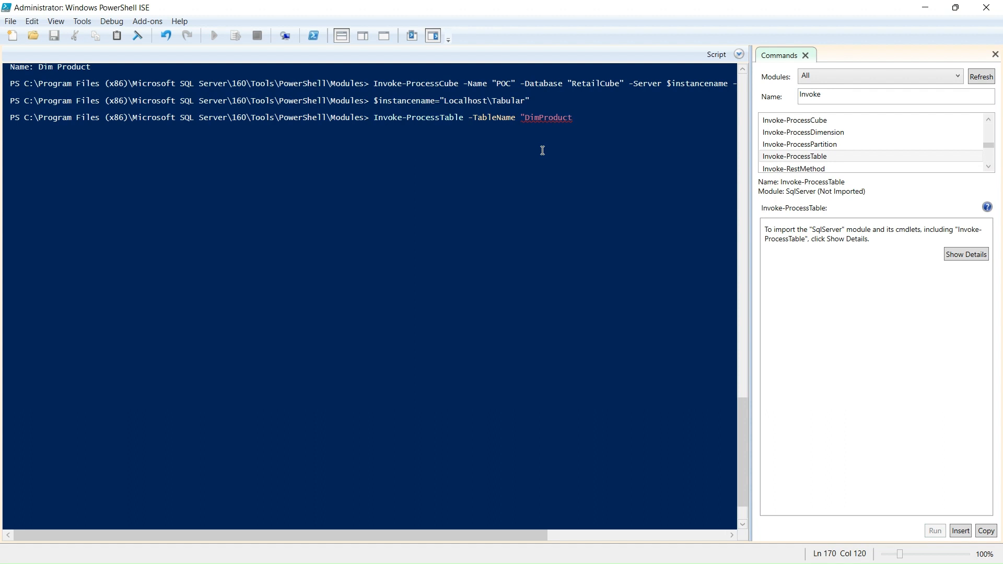
type("\" -Ser")
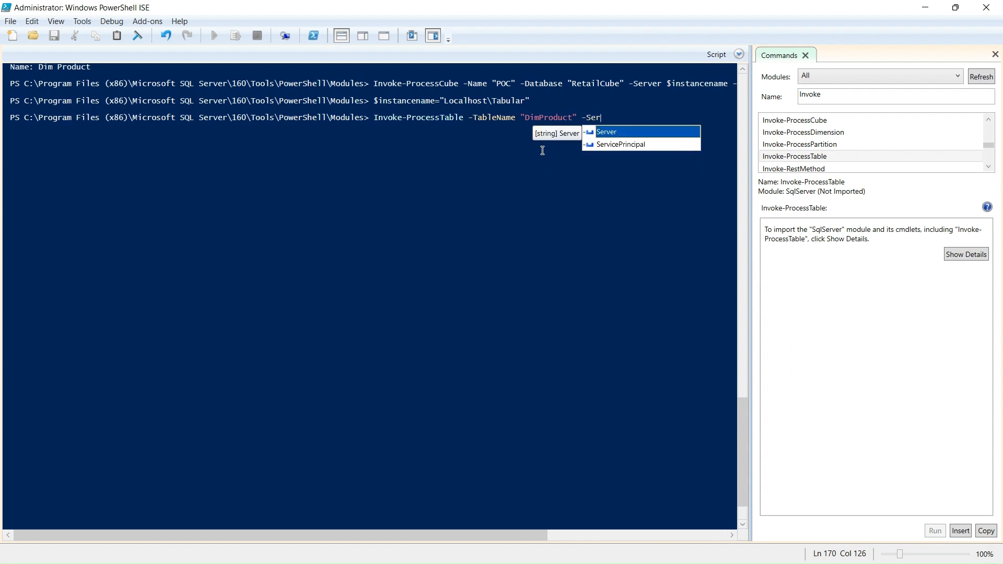
key("Tab")
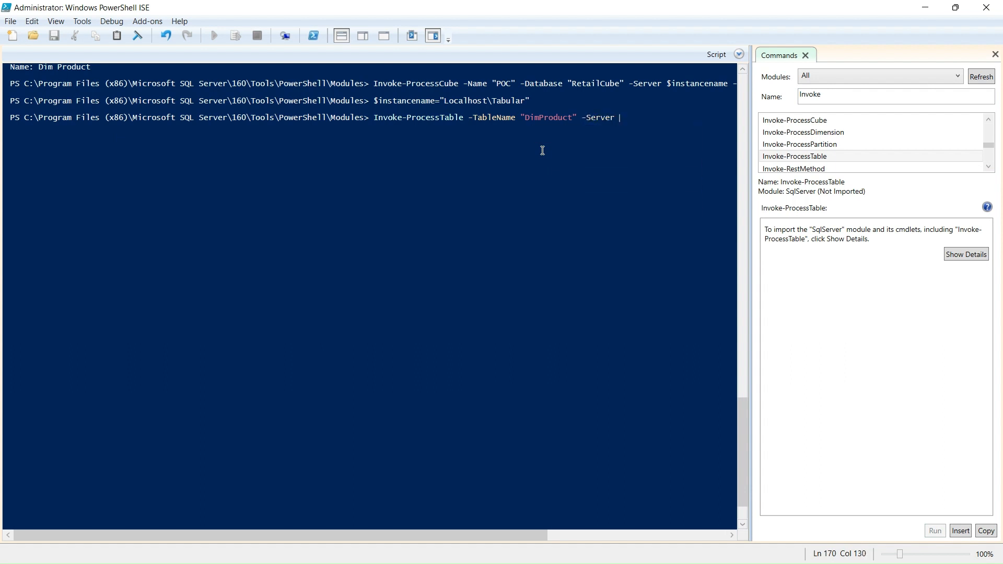
type("$inst")
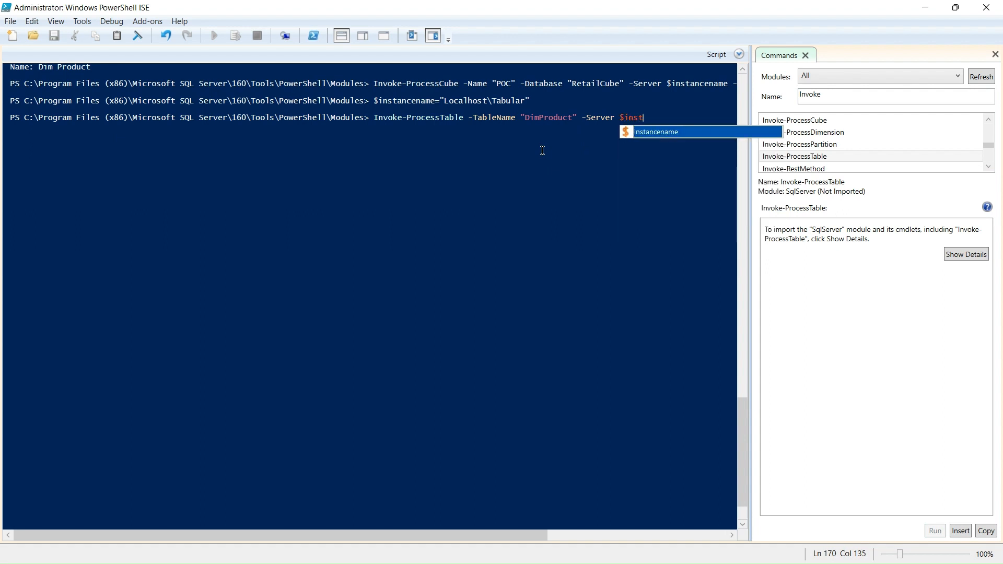
key("Tab")
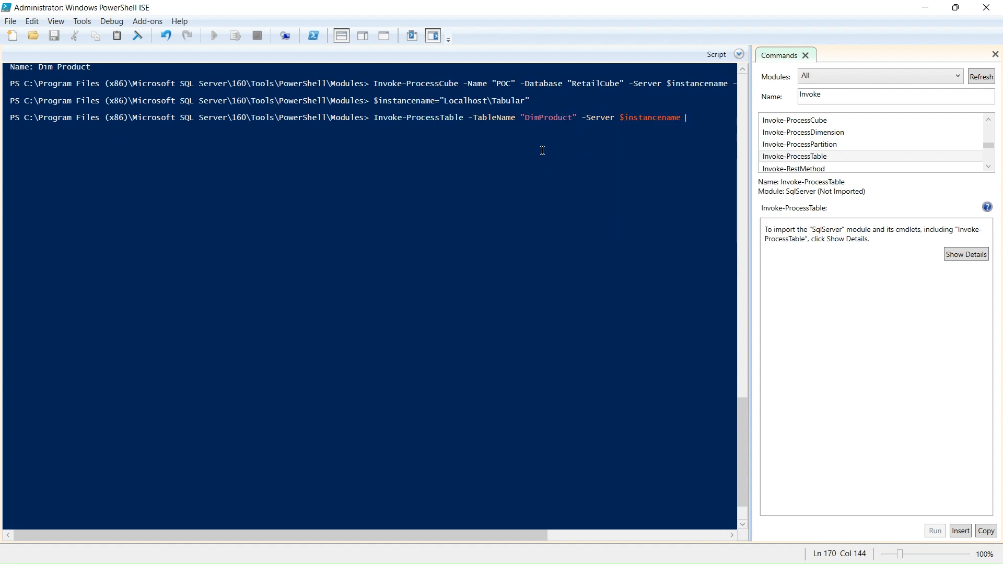
type("-Data")
key("Tab")
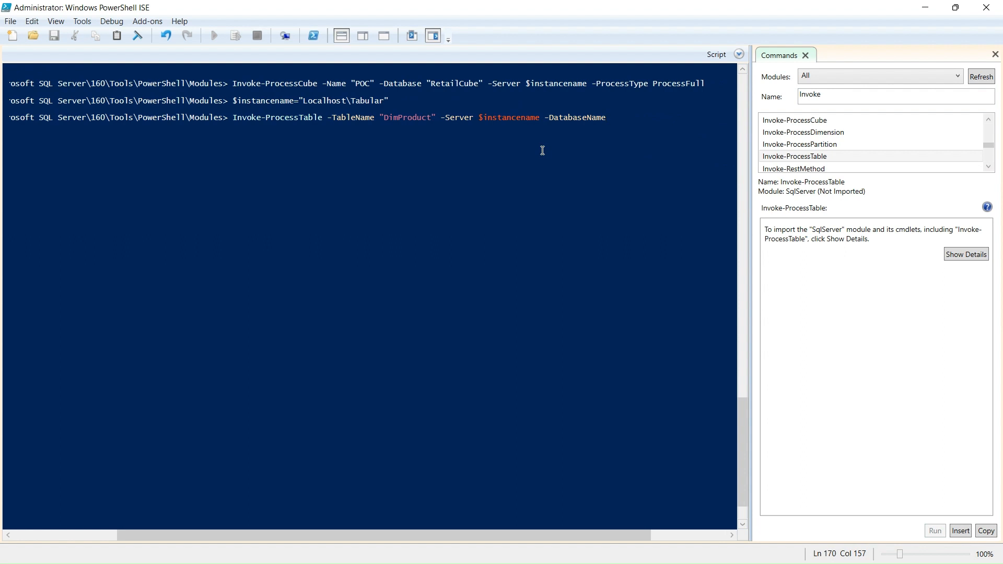
type("\"Reati")
key("BackSpace")
key("BackSpace")
key("BackSpace")
type("tailCube_TM\" -RefreshType")
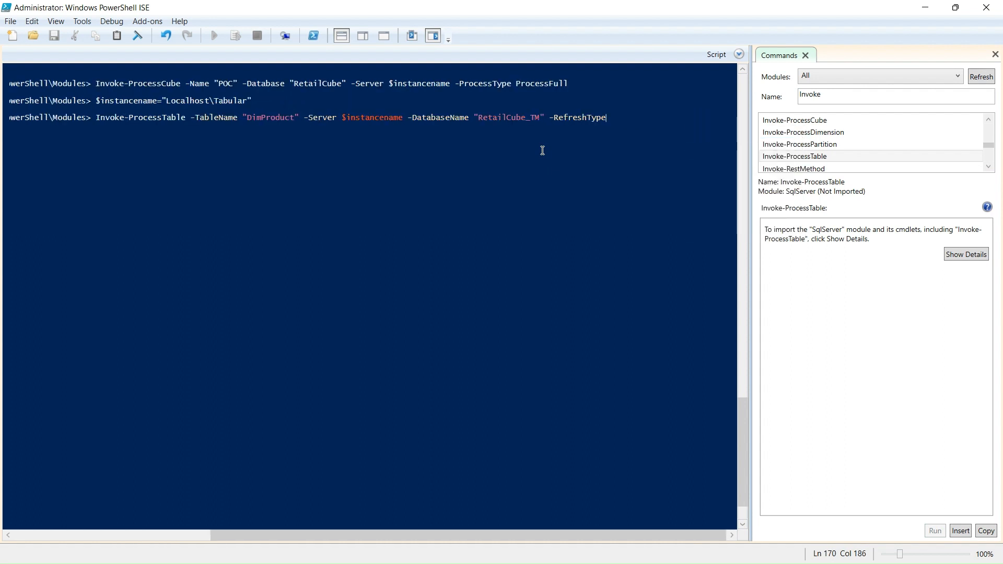
type(" \"F")
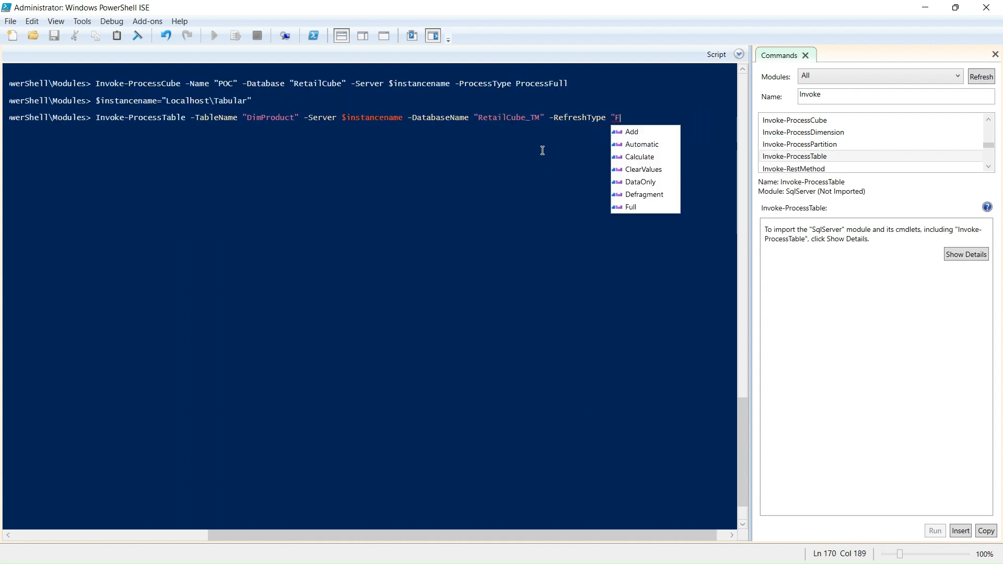
type("ull\"")
key("Down")
key("Down")
key("Down")
key("Down")
key("Down")
key("Down")
key("Down")
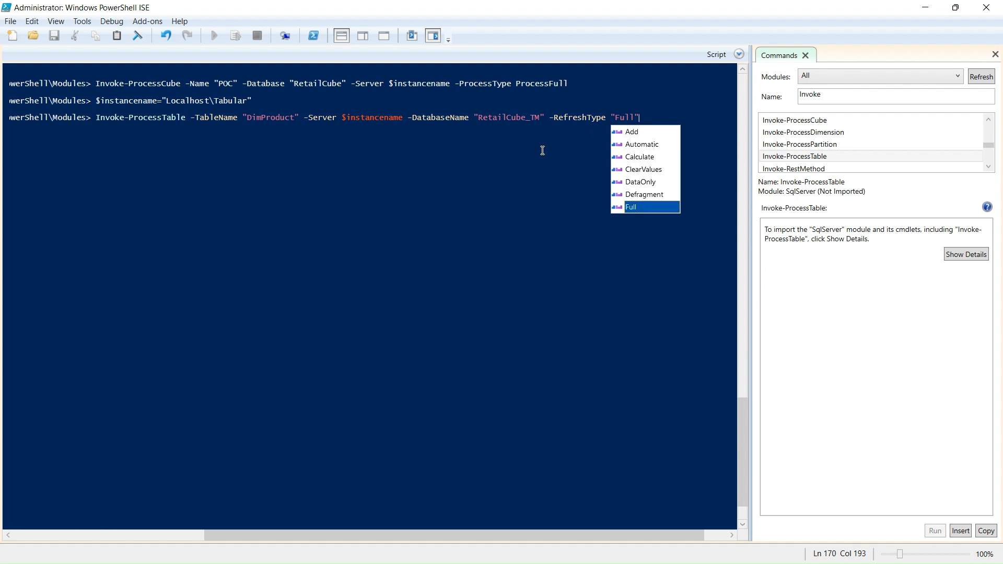
key("Return")
key("Return")
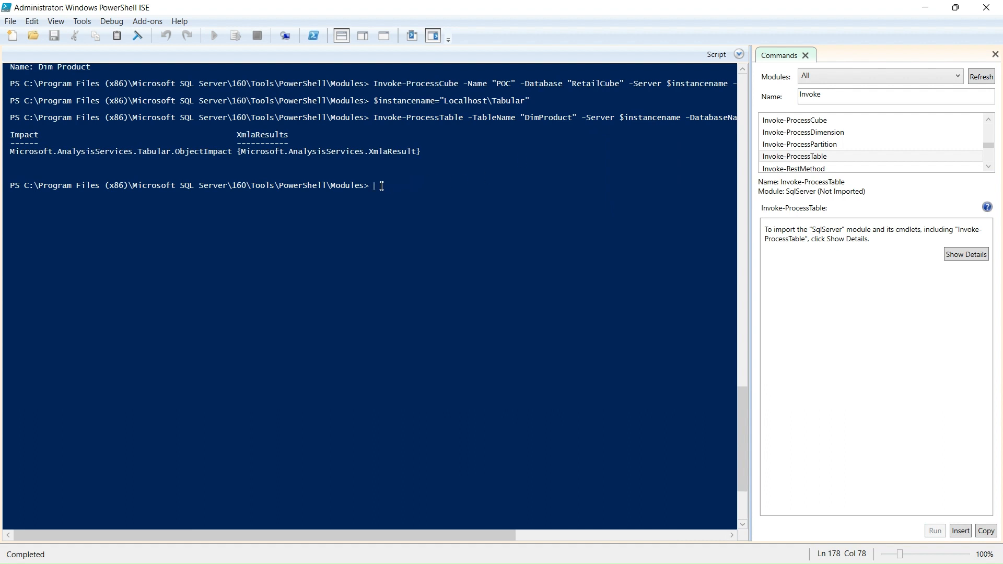
Recall the process-table command and list the available RefreshType values
key("Up")
key("BackSpace")
key("BackSpace")
key("BackSpace")
key("BackSpace")
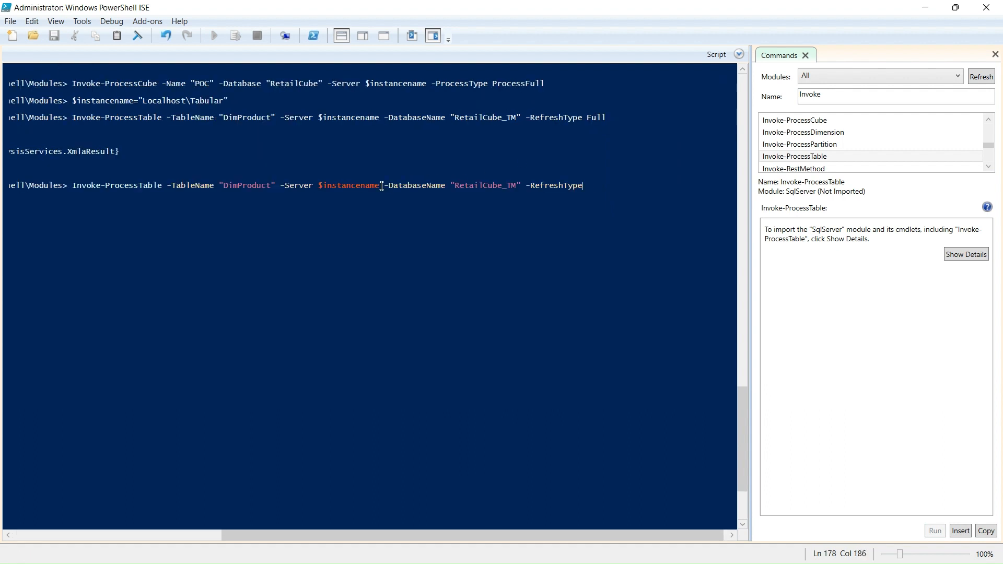
key("ctrl+space")
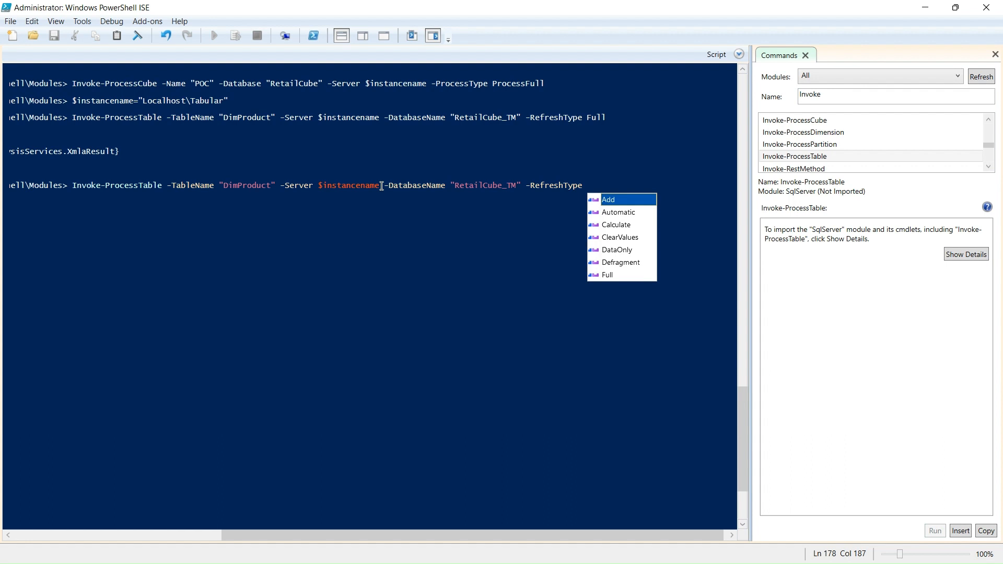
key("BackSpace")
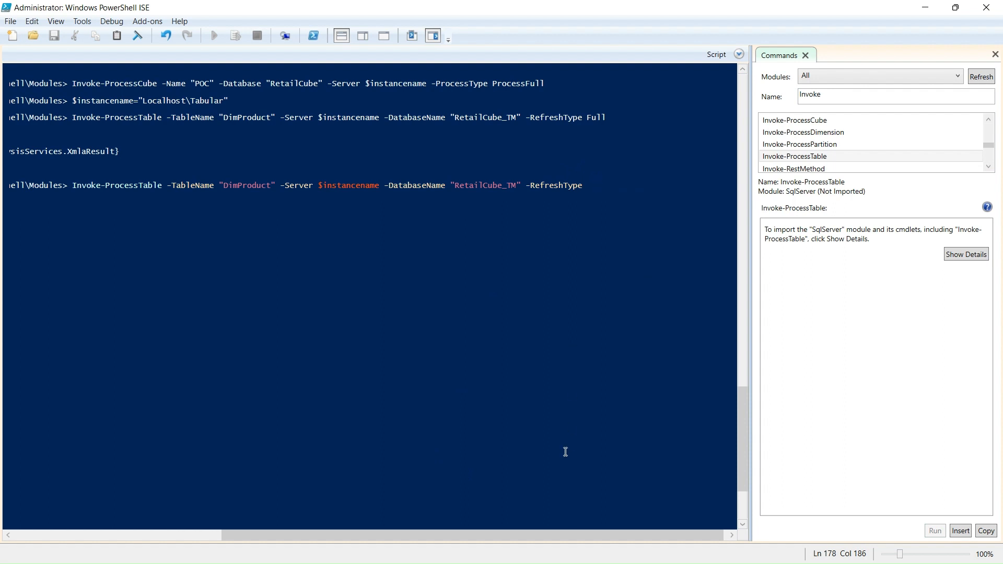
key("alt+Tab")
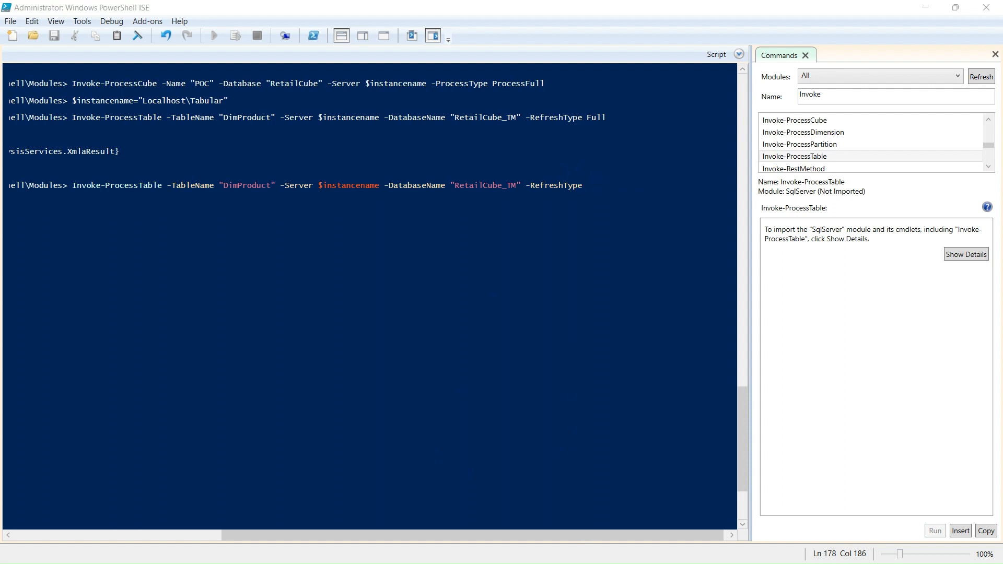
left_click(606, 183)
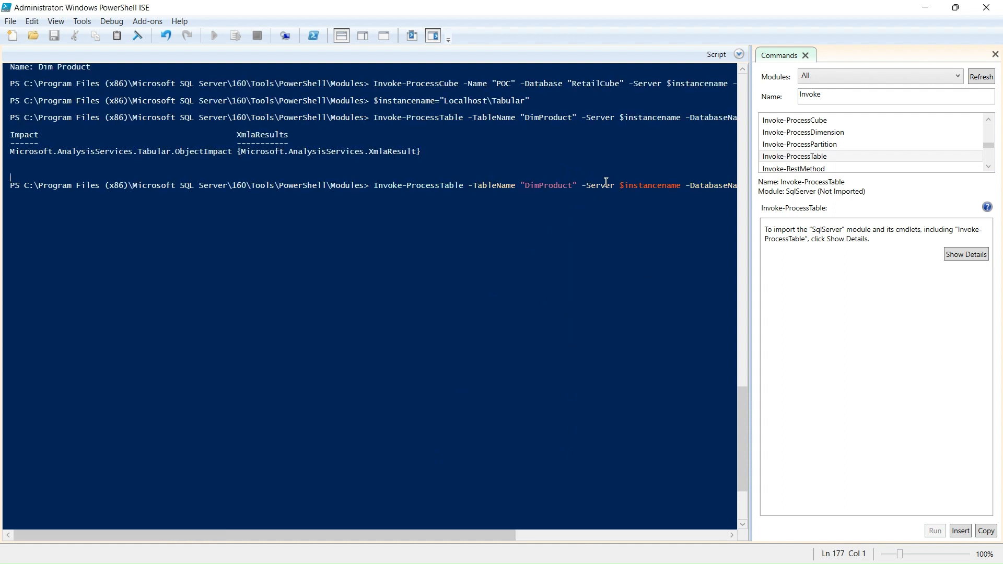
left_click(449, 186)
Collapse the LocalHost\Tabular, LocalHost and SQLSERVER2022 server trees in Object Explorer
key("End")
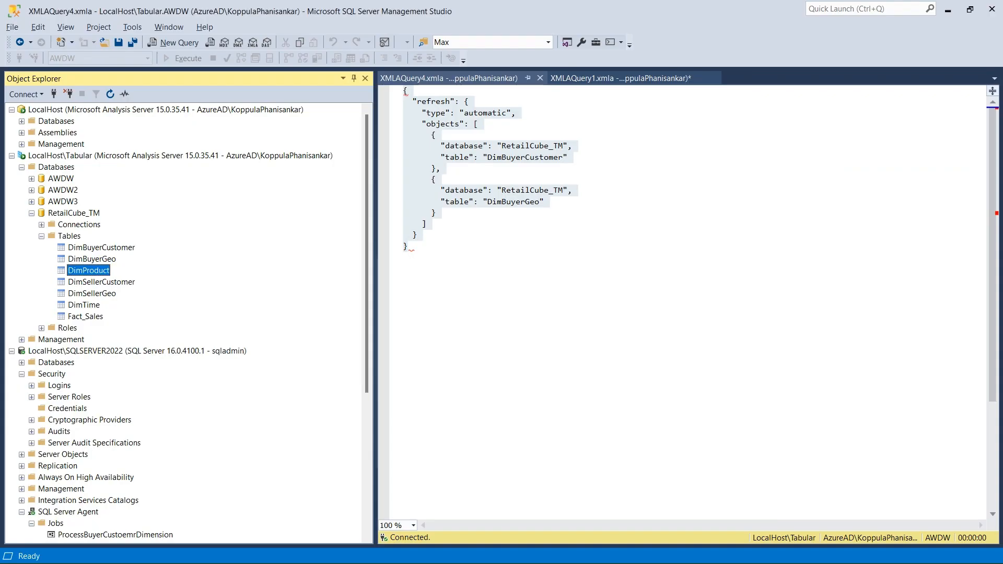
left_click(12, 155)
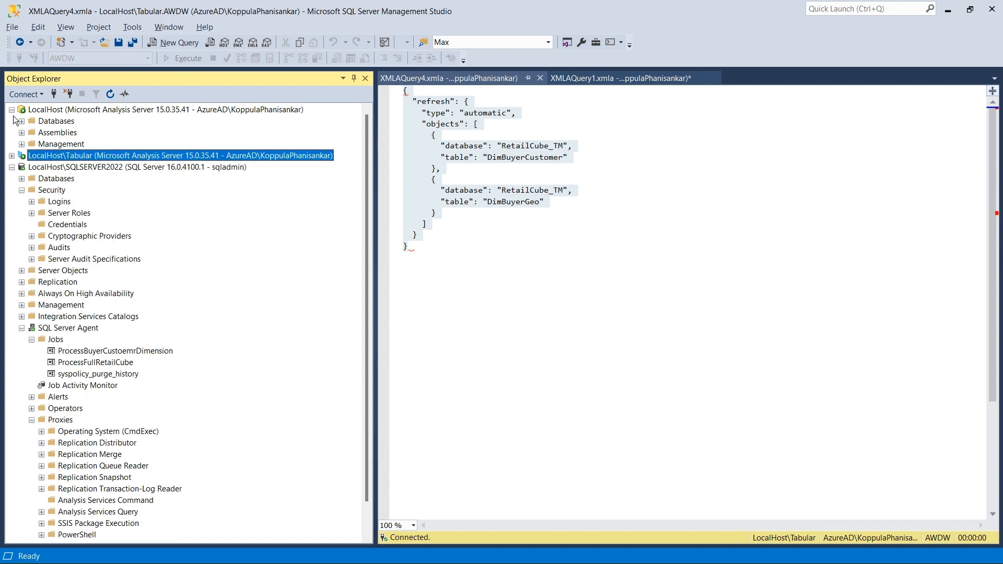
left_click(12, 110)
left_click(12, 133)
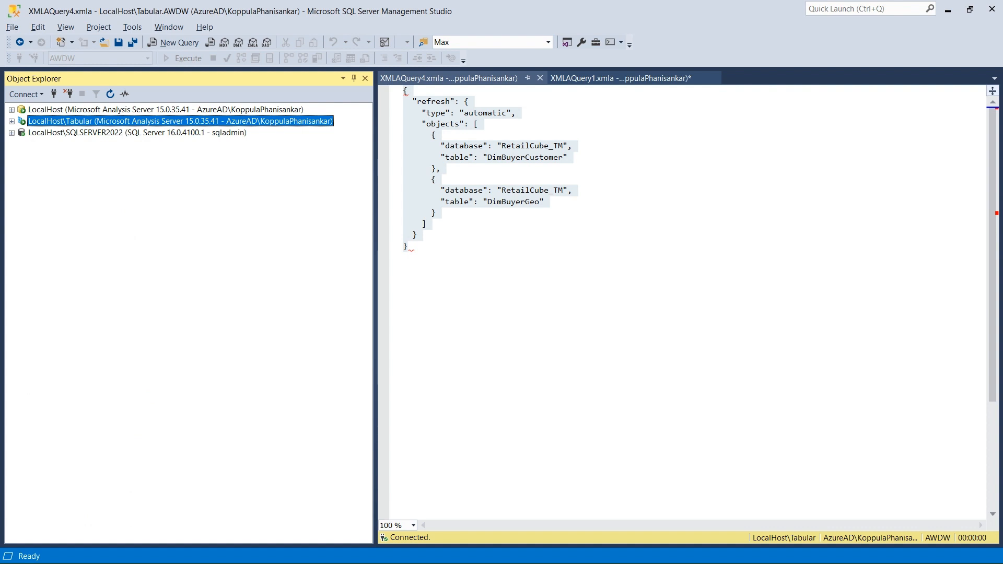
key("alt+Tab")
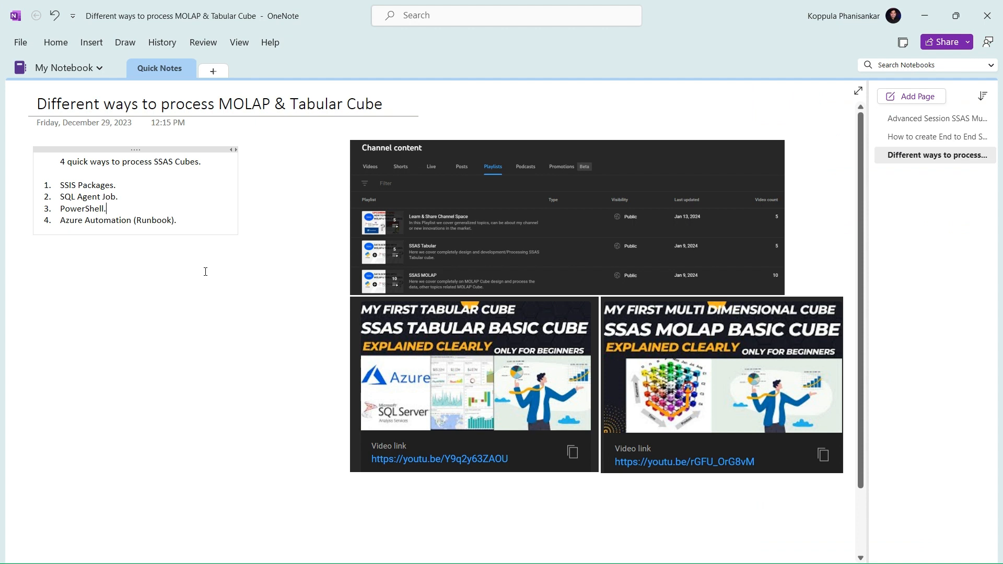
left_click(183, 222)
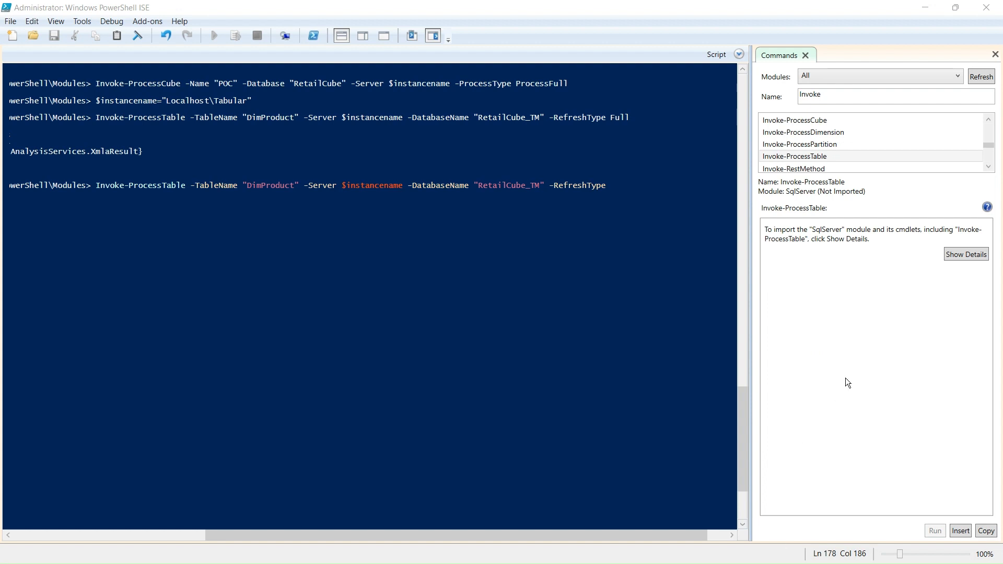
Scroll back through console history to the Set-ExecutionPolicy RemoteSigned -Scope CurrentUser command and select it
left_click_drag(743, 432, 729, 278)
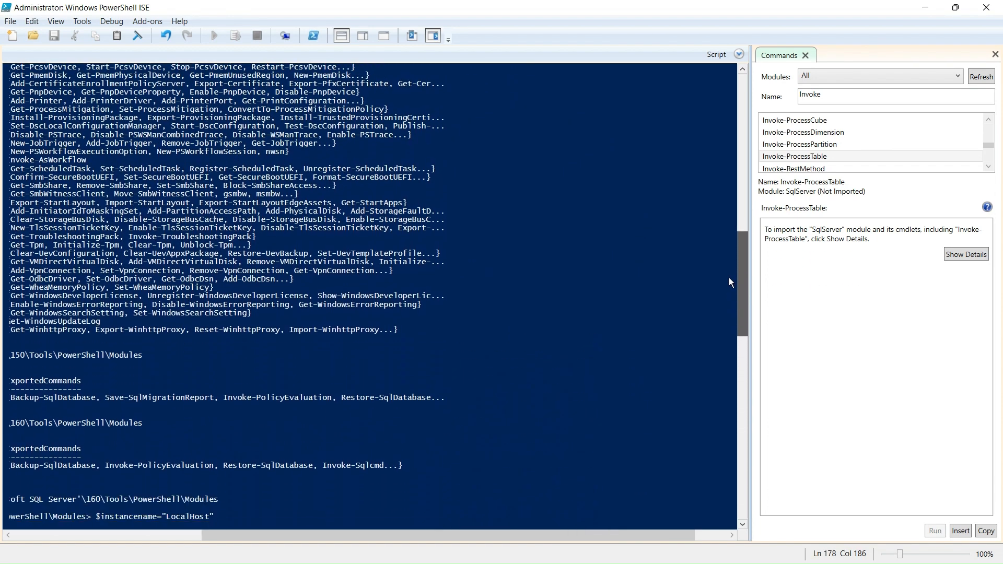
type("Invoke-ProcessDimension -Name \"Dim Product\" -Server $instancename -Database \"RetailCube\" -RefreshType Full")
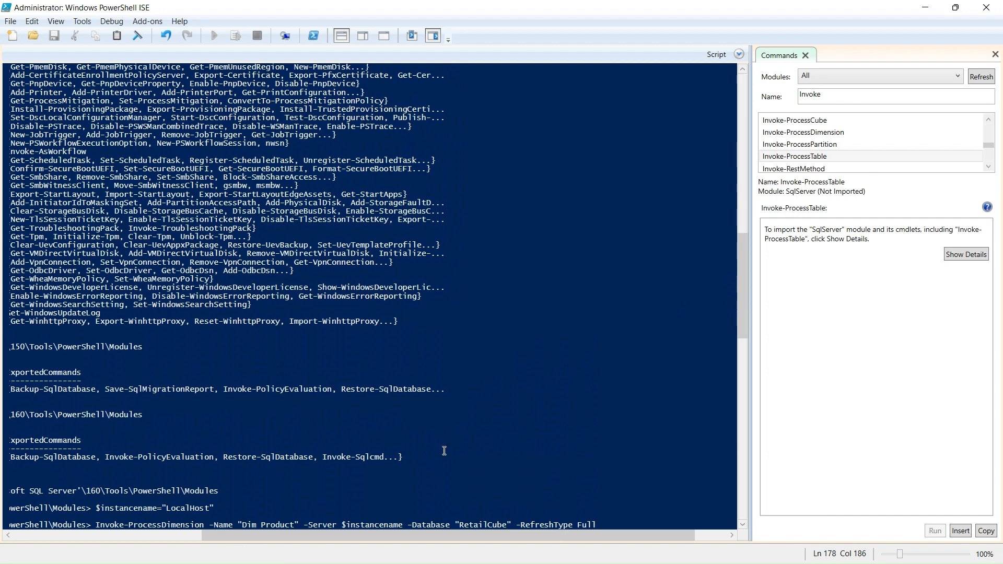
left_click_drag(740, 245, 739, 313)
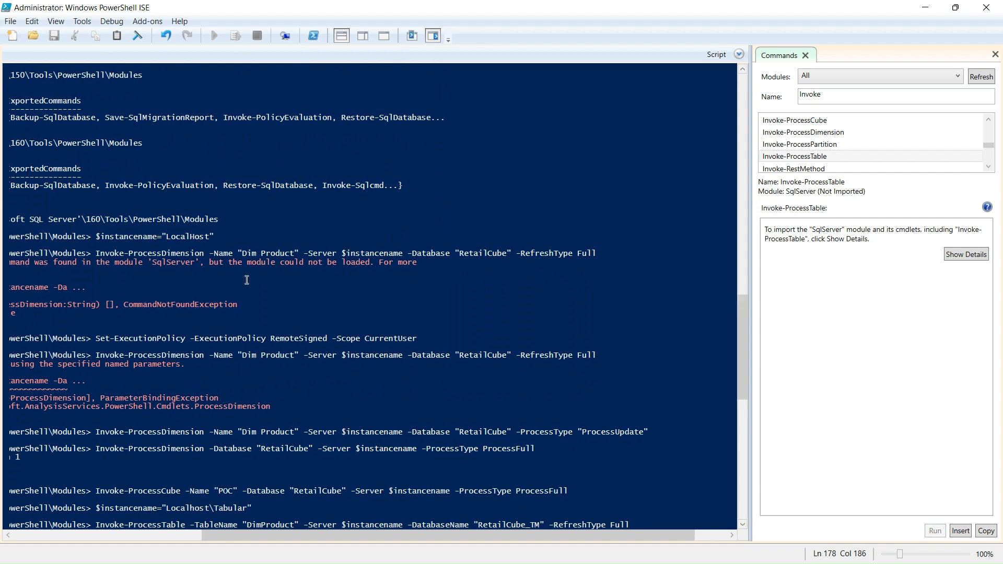
left_click(97, 253)
left_click_drag(424, 537, 224, 535)
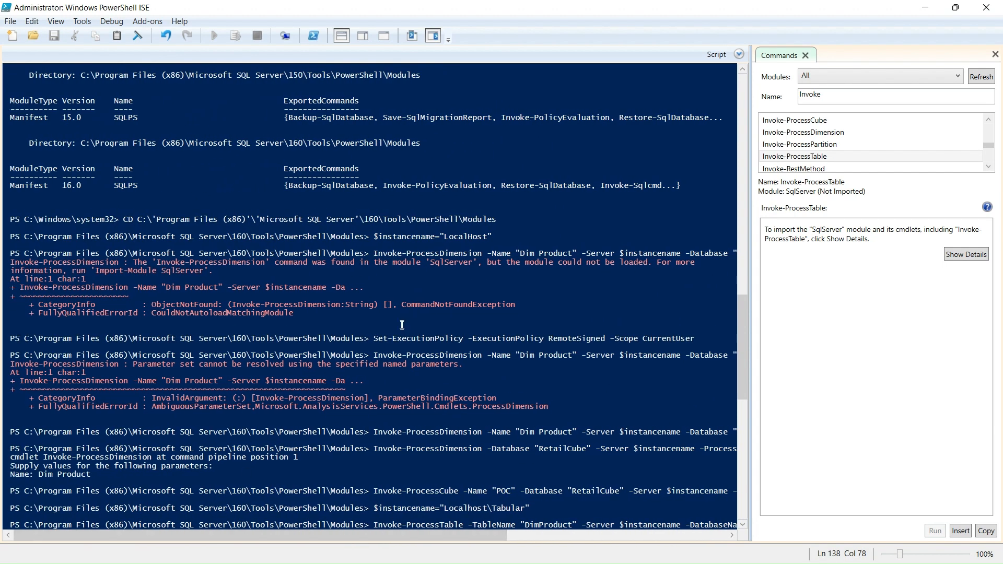
left_click_drag(373, 338, 695, 339)
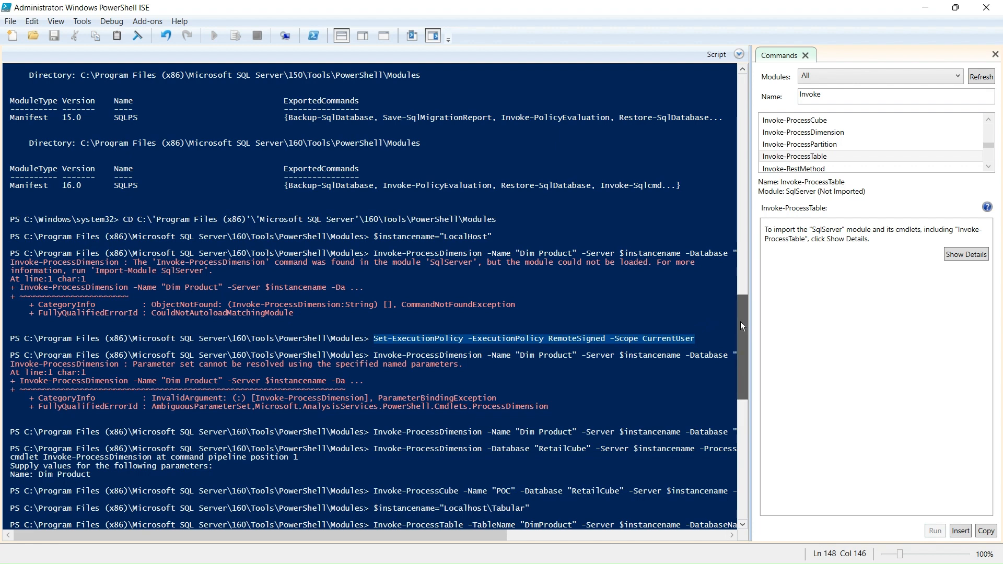
left_click_drag(742, 324, 757, 374)
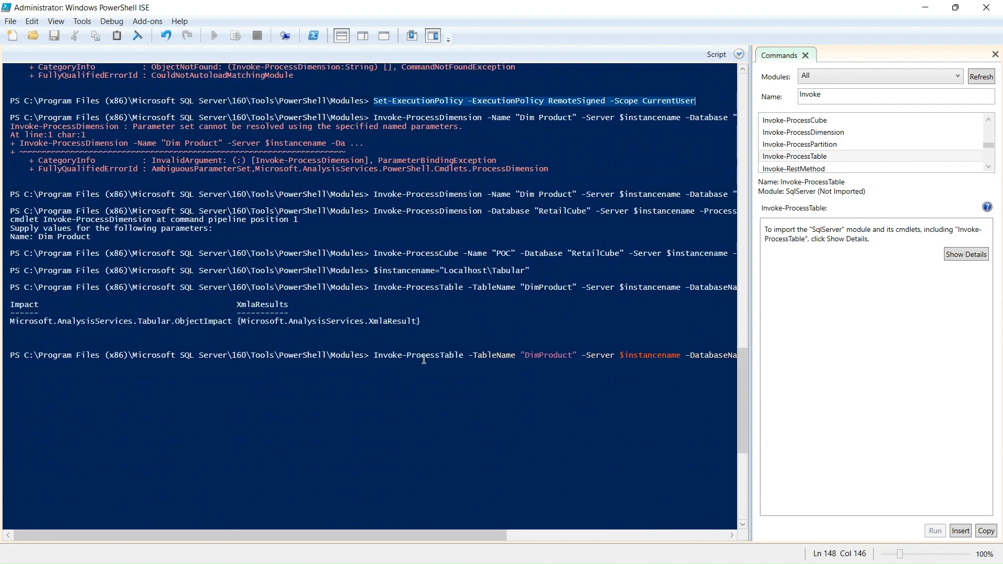
Replace the pending command with Set-ExecutionPolicy Restricted -Scope CurrentUser, run it, and accept Yes to All
left_click(384, 357)
key("shift+End")
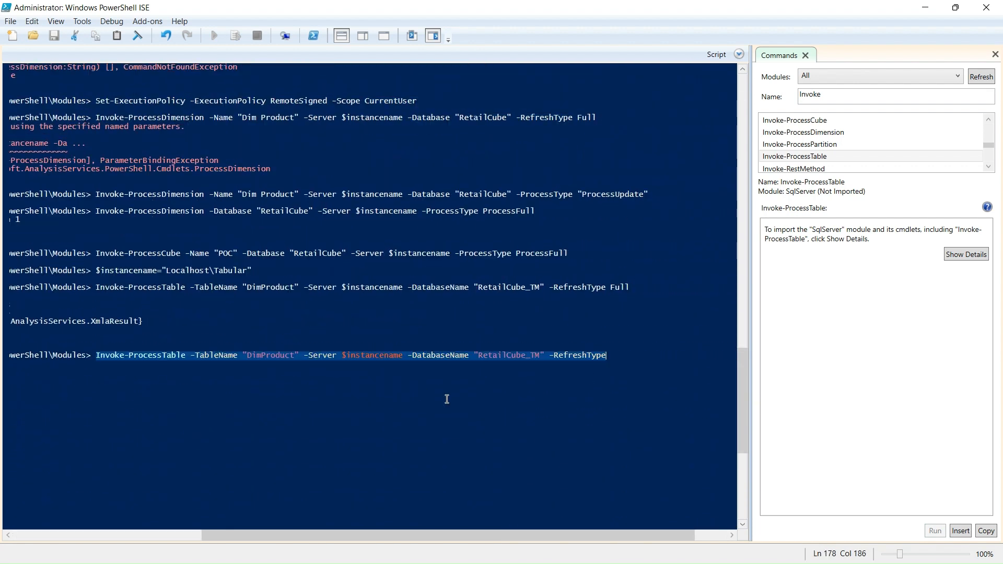
key("Delete")
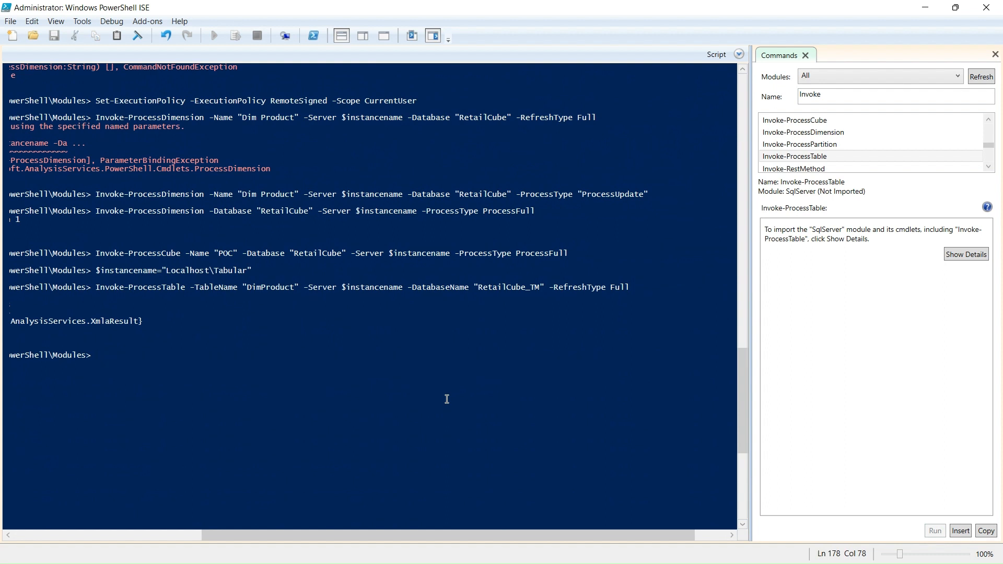
type("Set-ExecutionPolicy -ExecutionPolicy Restricted -Scope CurrentUser")
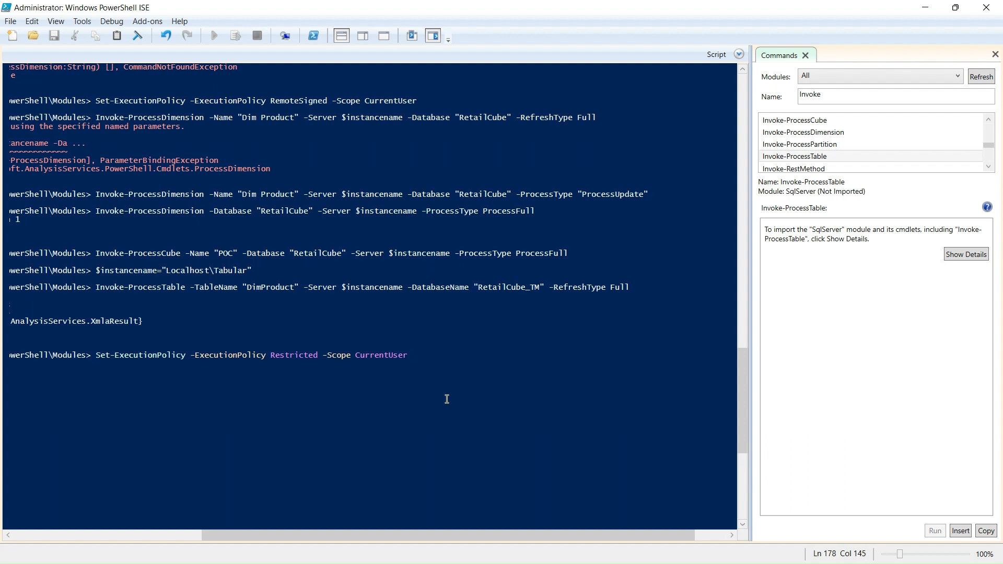
left_click(228, 357)
left_click(276, 356)
left_click(412, 356)
key("Return")
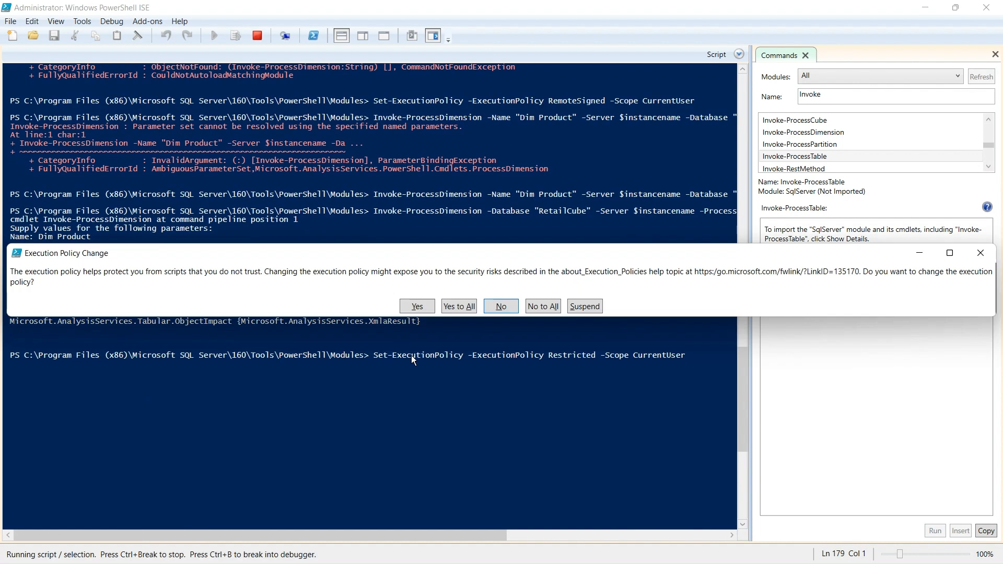
left_click(462, 306)
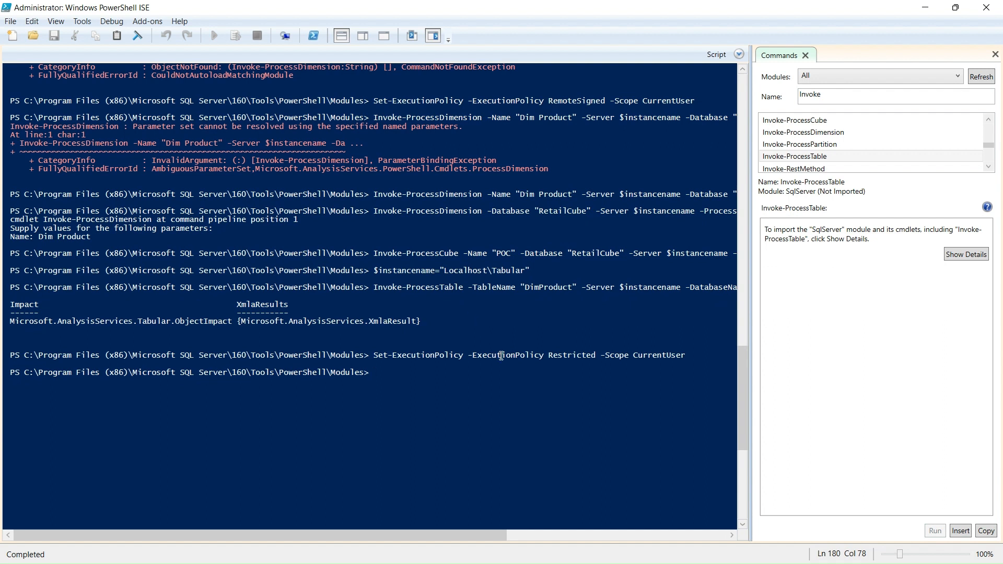
left_click_drag(374, 356, 685, 357)
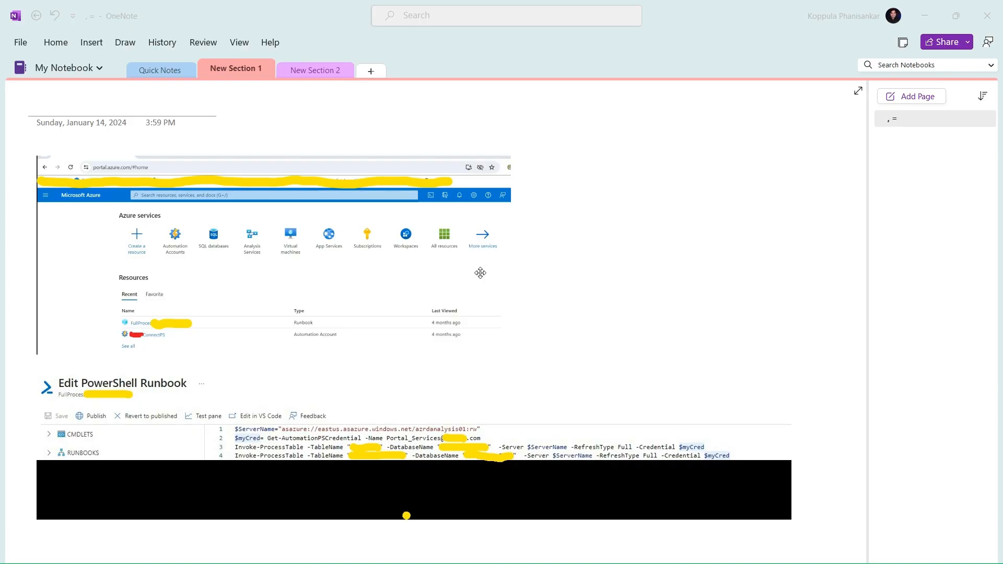
Select the Azure portal screenshot on the New Section 1 page
left_click(480, 273)
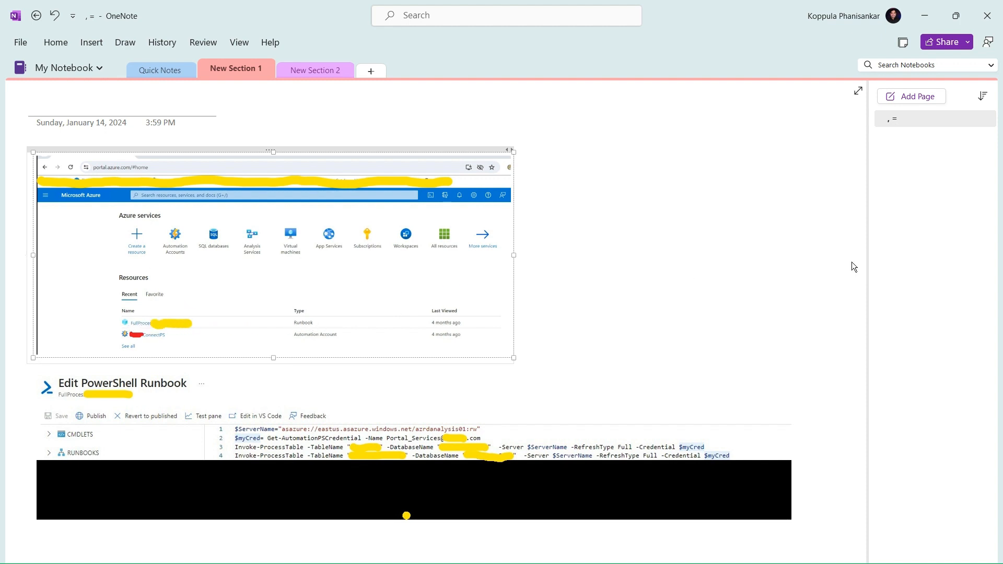
Select the Edit PowerShell Runbook screenshot, then move to New Section 2's runbook overview page
left_click(488, 452)
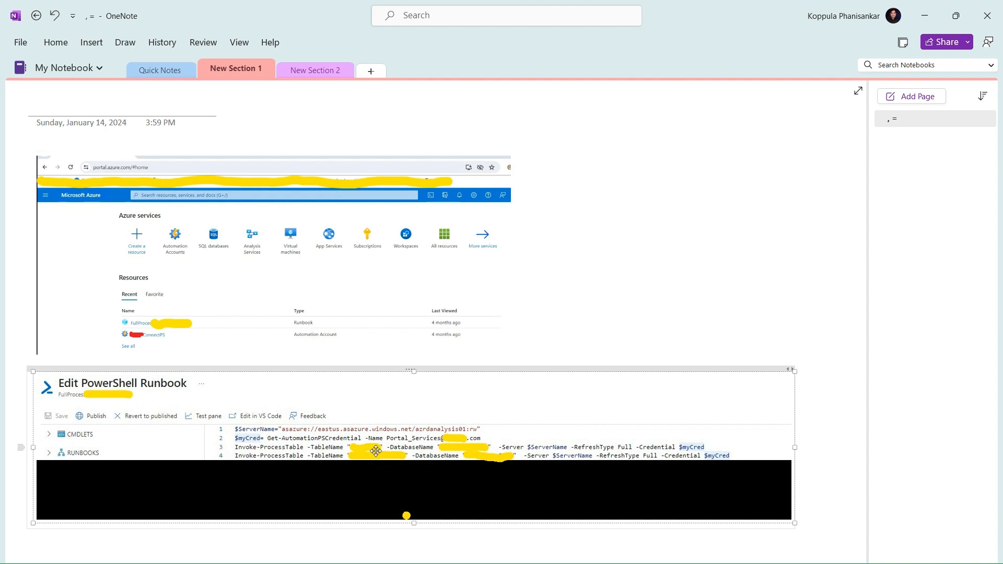
left_click(324, 68)
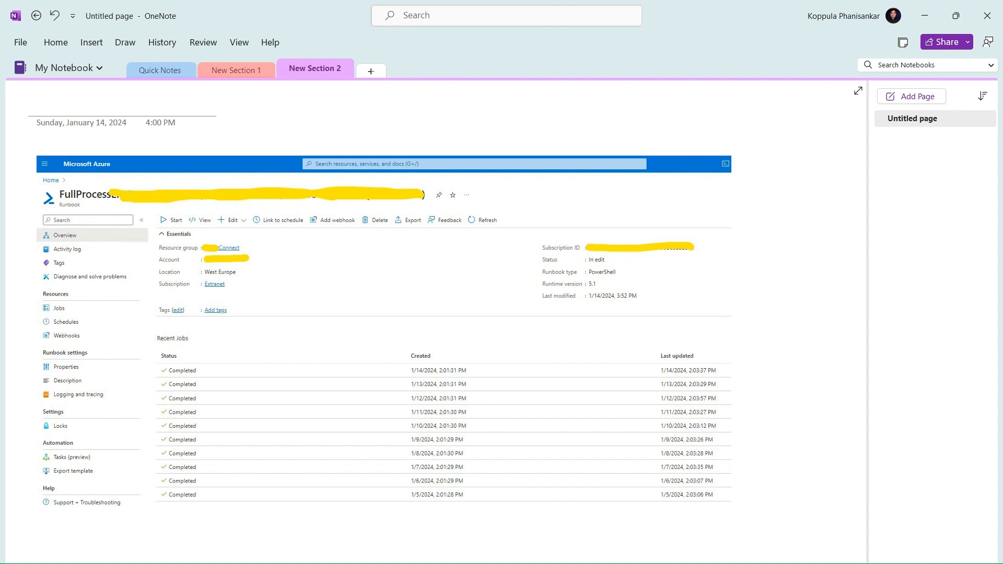
Return to Quick Notes on the 'Different ways to process MOLAP & Tabular Cube' page
left_click(159, 71)
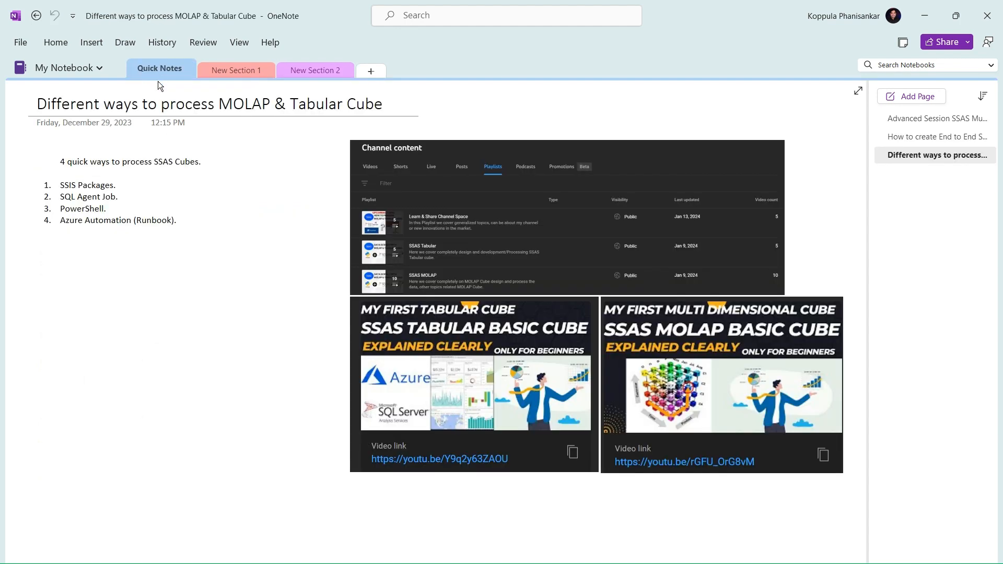
Highlight list items 3 and 4, PowerShell and Azure Automation (Runbook), together
left_click_drag(84, 219, 60, 220)
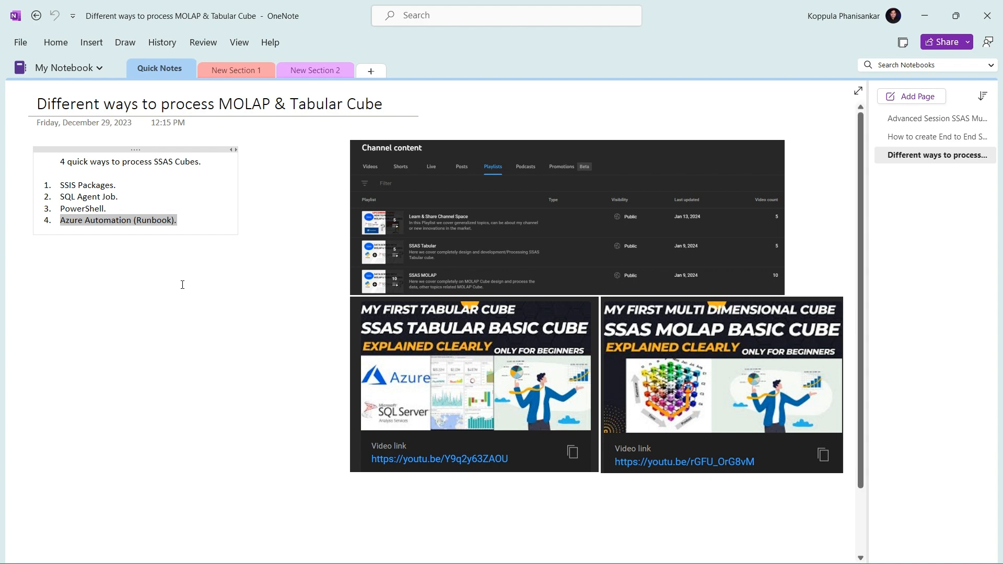
left_click(184, 224)
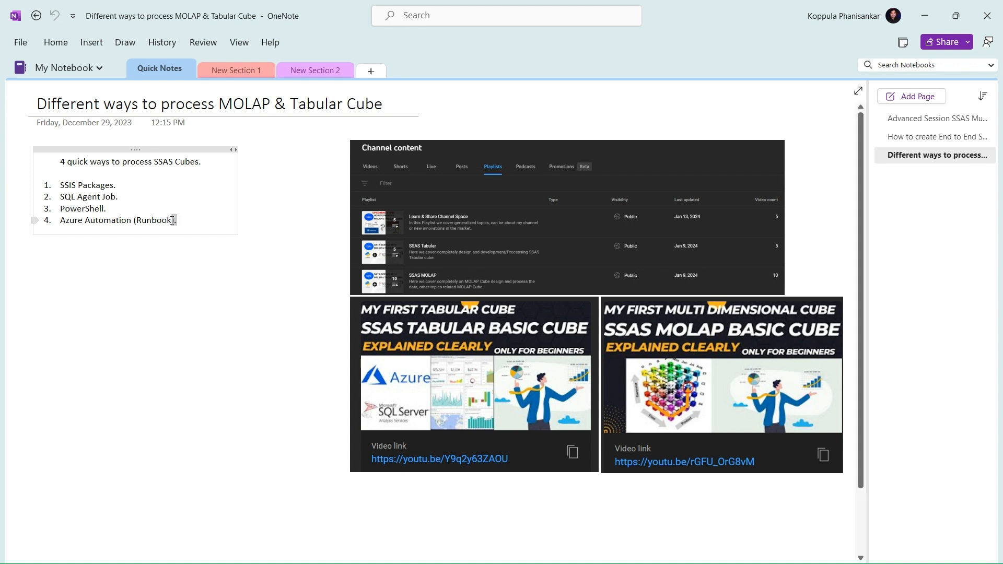
left_click_drag(173, 219, 61, 212)
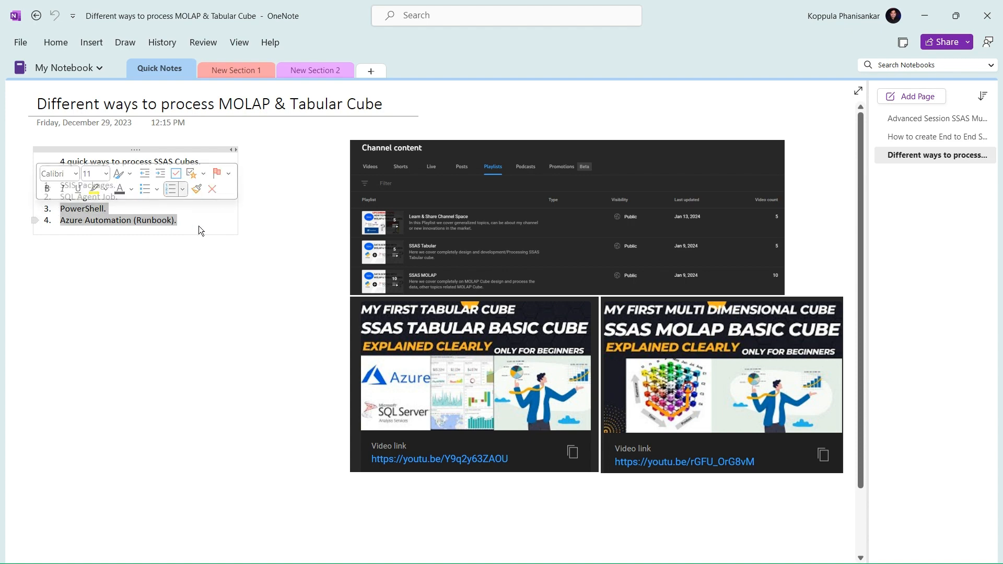